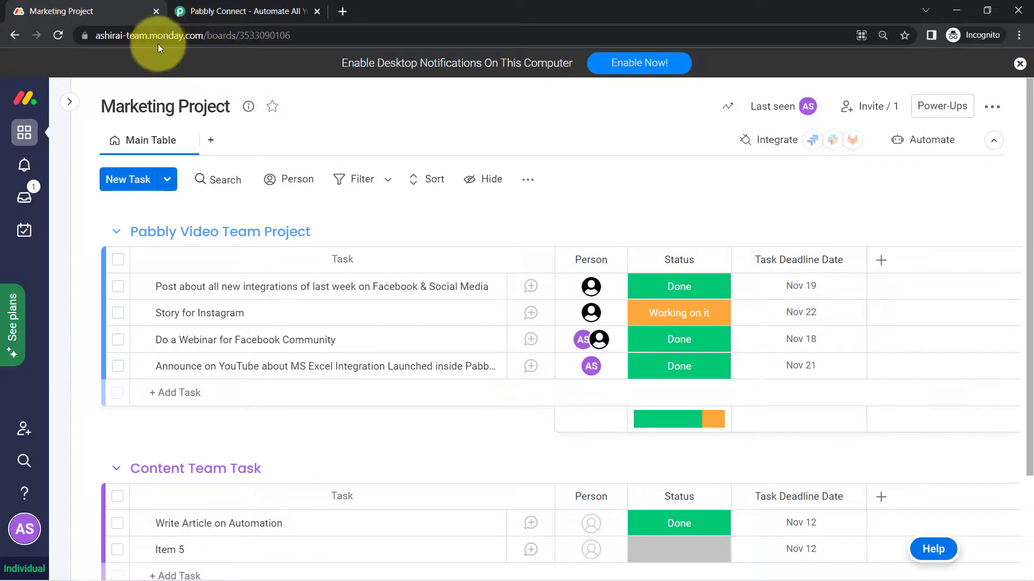
- On the Pabbly Connect page, sign in and open the Pabbly Connect Dashboard
left_click(161, 36)
left_click_drag(242, 36, 212, 41)
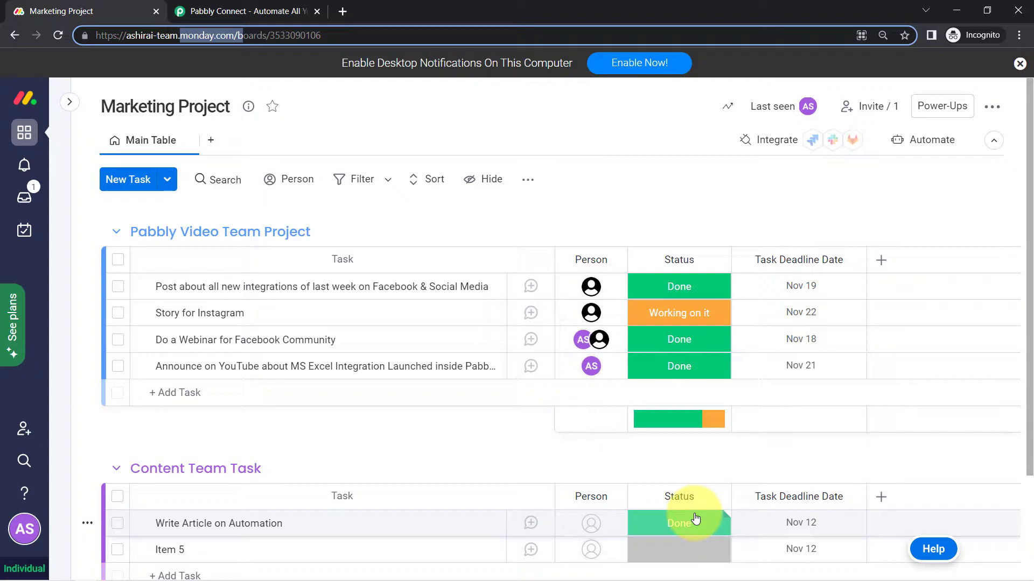
left_click(226, 12)
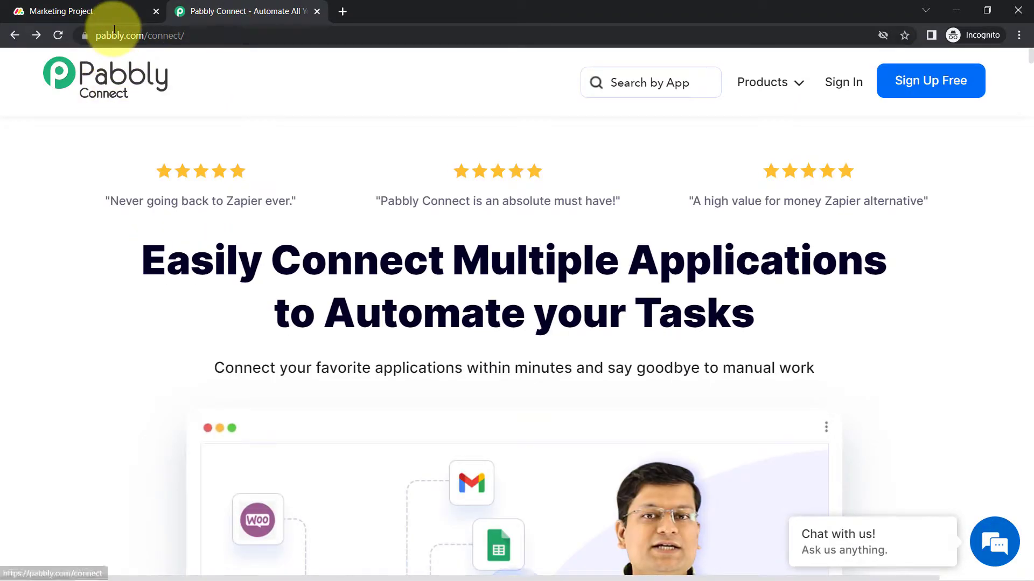
left_click_drag(114, 31, 221, 38)
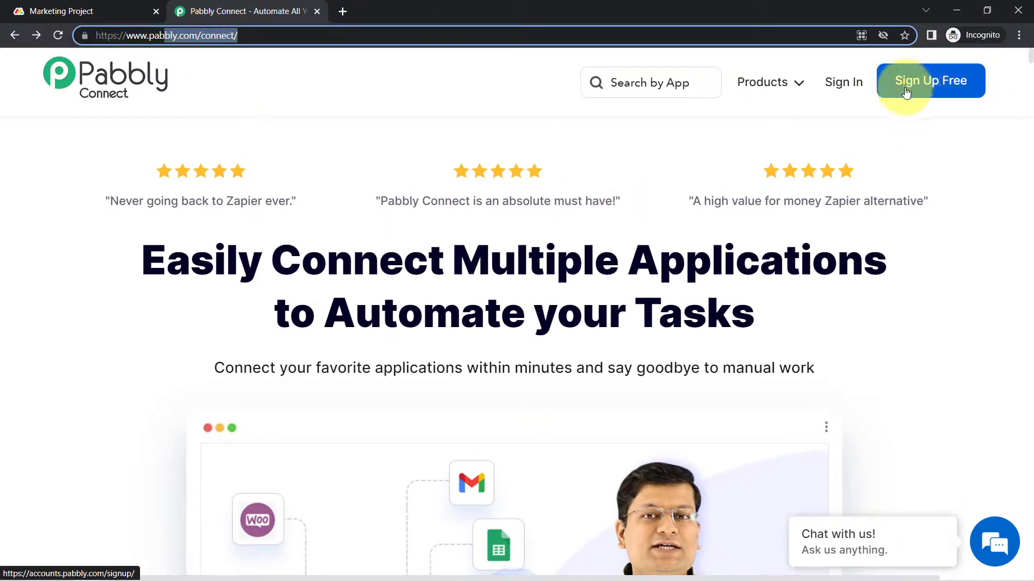
left_click(847, 84)
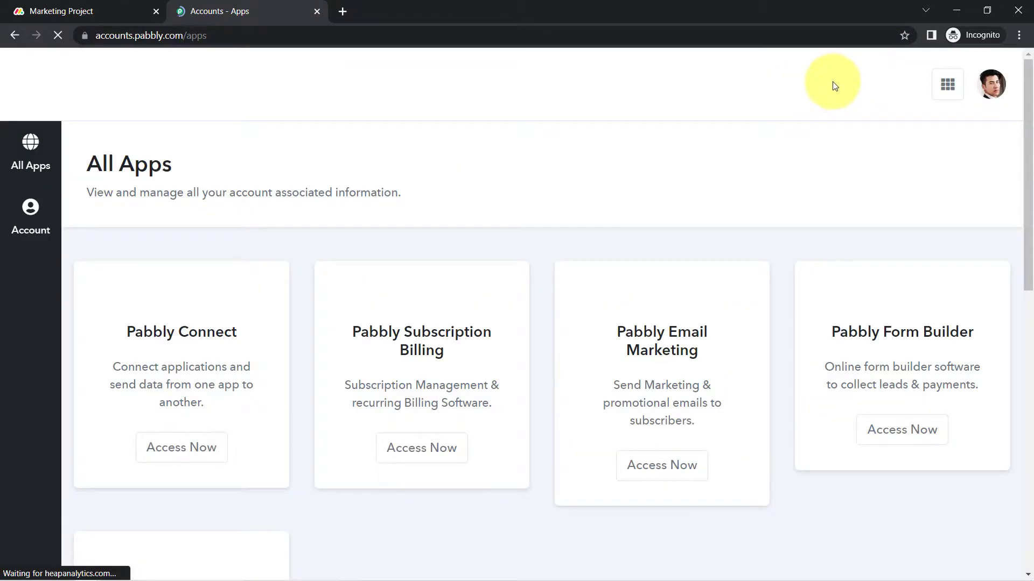
left_click(192, 455)
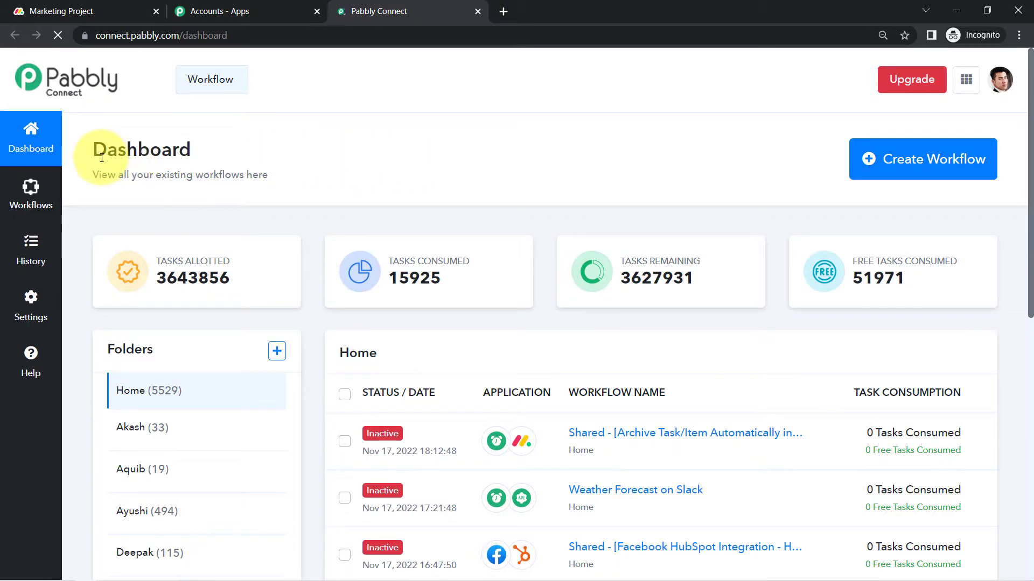
left_click_drag(93, 152, 211, 172)
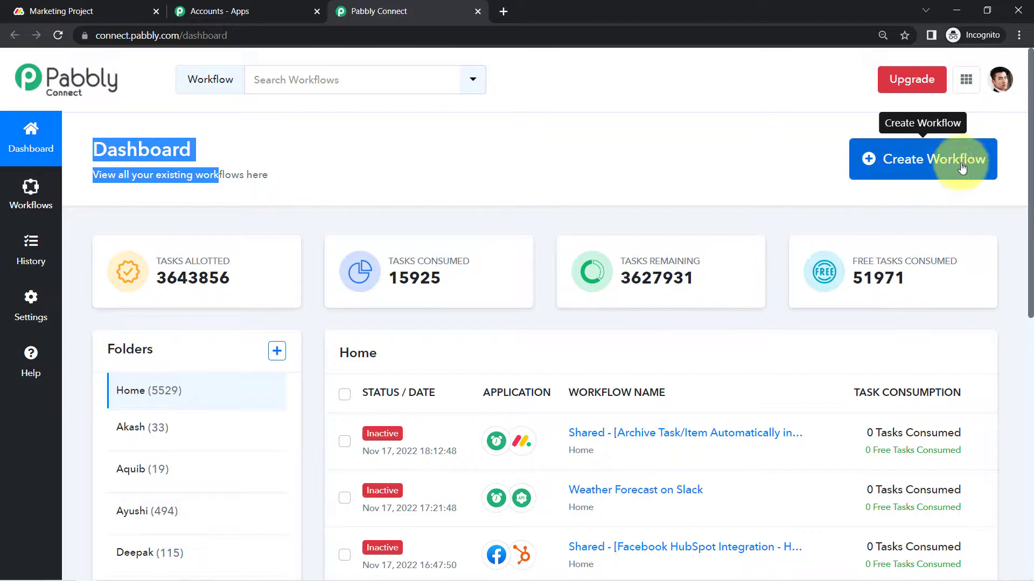
- Create a workflow named 'Automatically Archive Monday.com Task after 7 Days of Completion'
left_click(1019, 35)
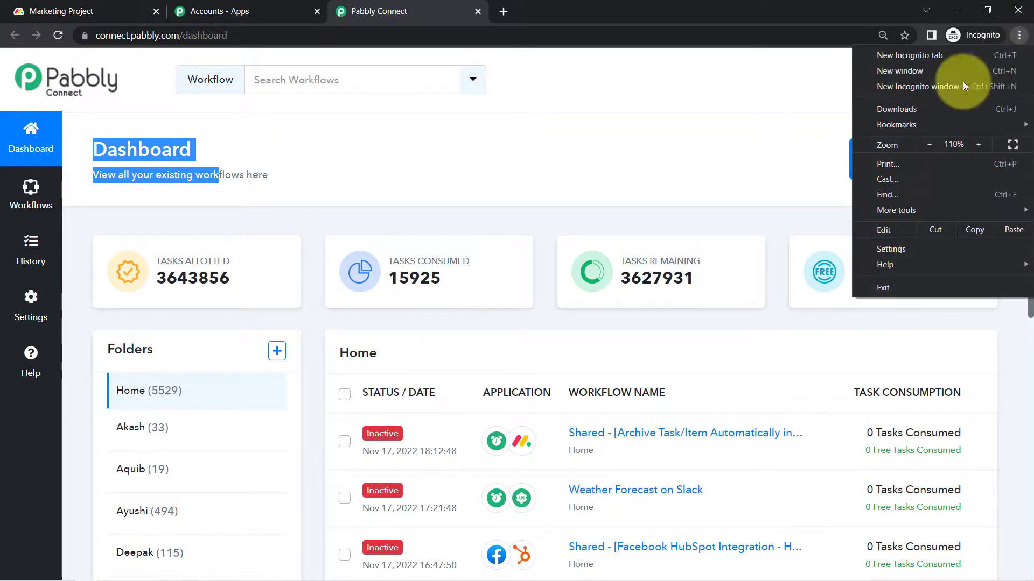
left_click(743, 196)
left_click(911, 157)
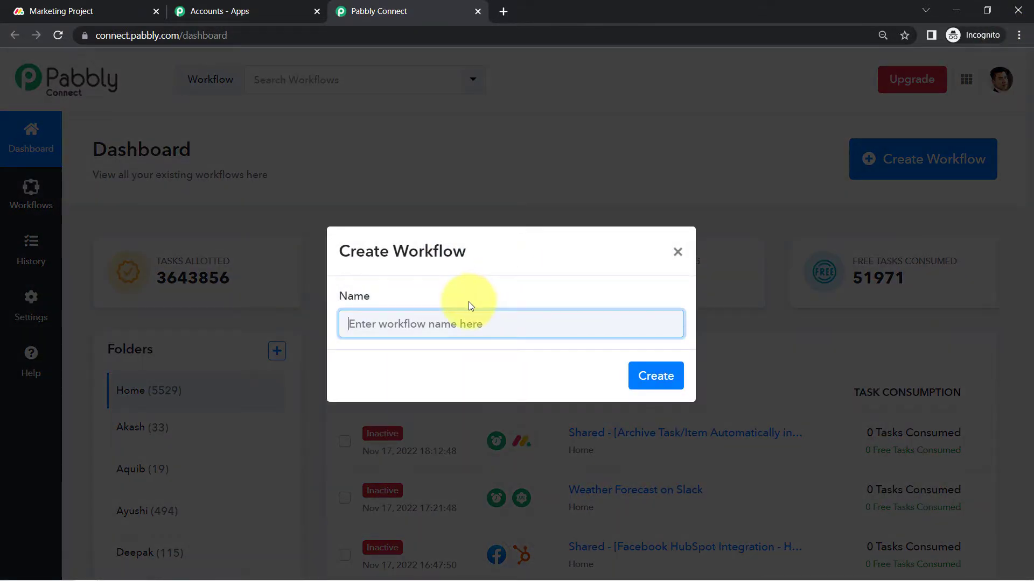
key("ctrl+v")
left_click_drag(414, 329, 277, 346)
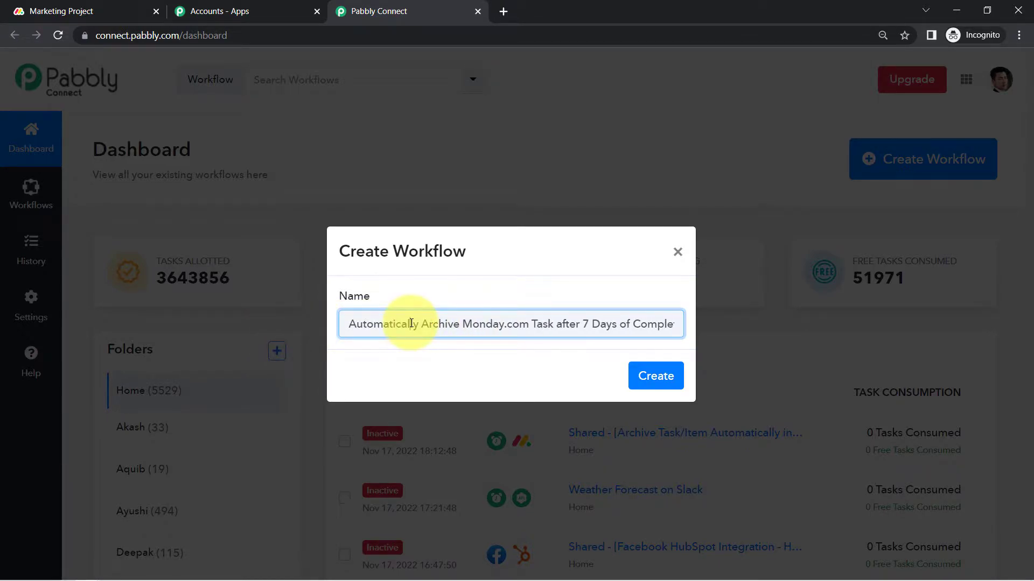
left_click_drag(409, 331, 502, 332)
left_click_drag(565, 331, 716, 324)
left_click(653, 376)
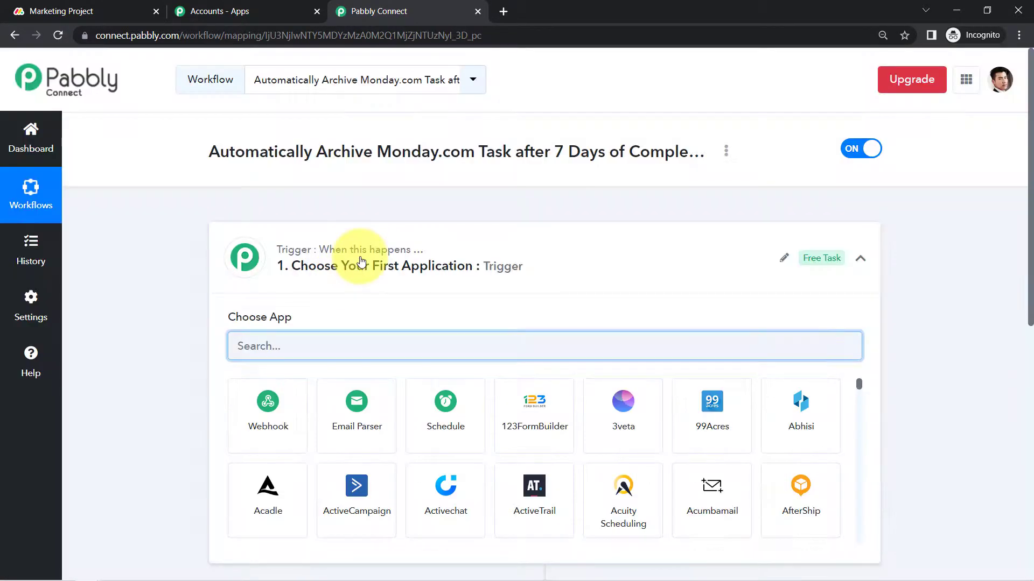
- Search the apps for 'sch' and choose Schedule by Pabbly as the trigger app
left_click(381, 249)
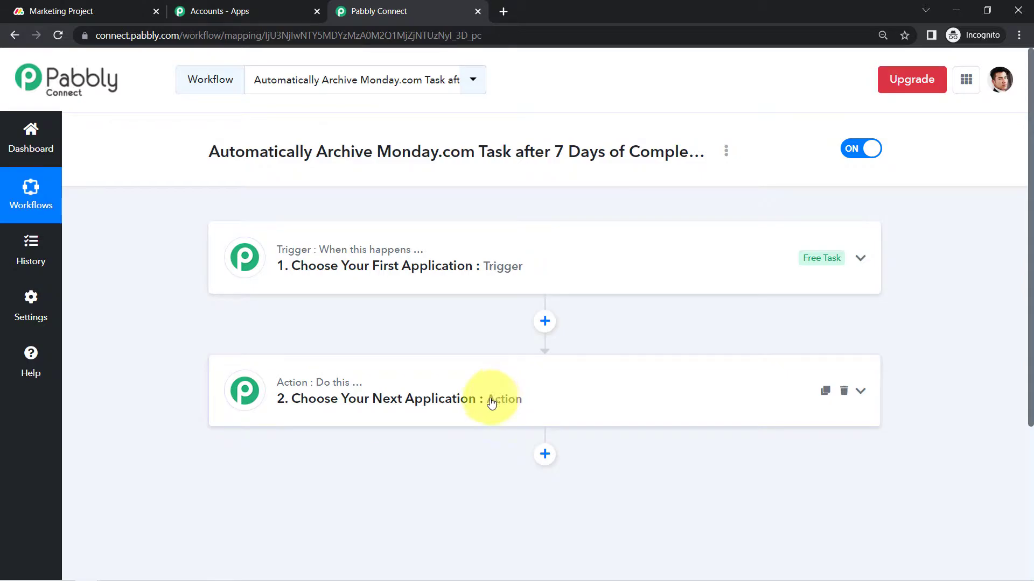
left_click(422, 264)
left_click(420, 266)
left_click(384, 279)
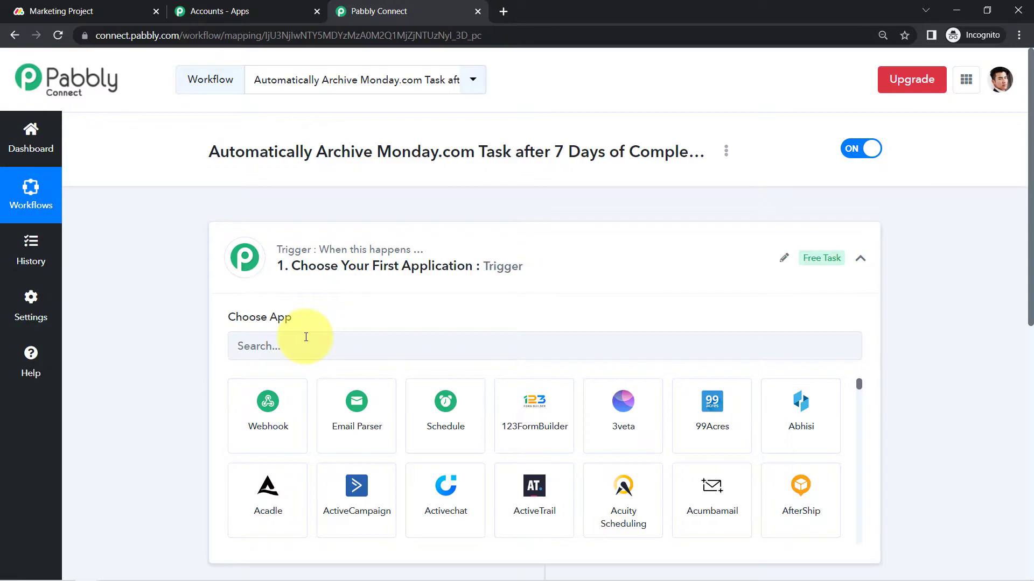
left_click(294, 339)
type("sch")
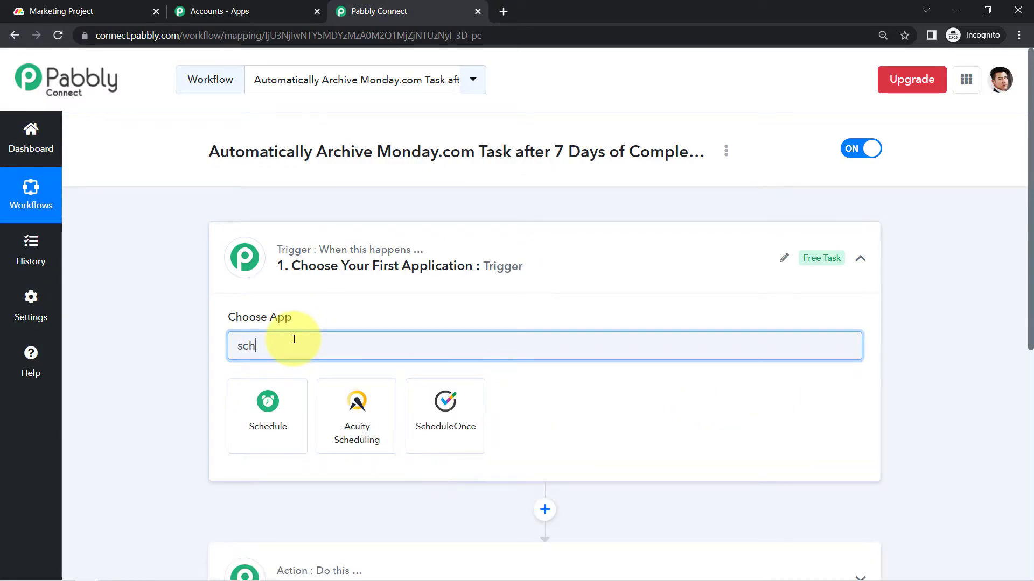
left_click(267, 409)
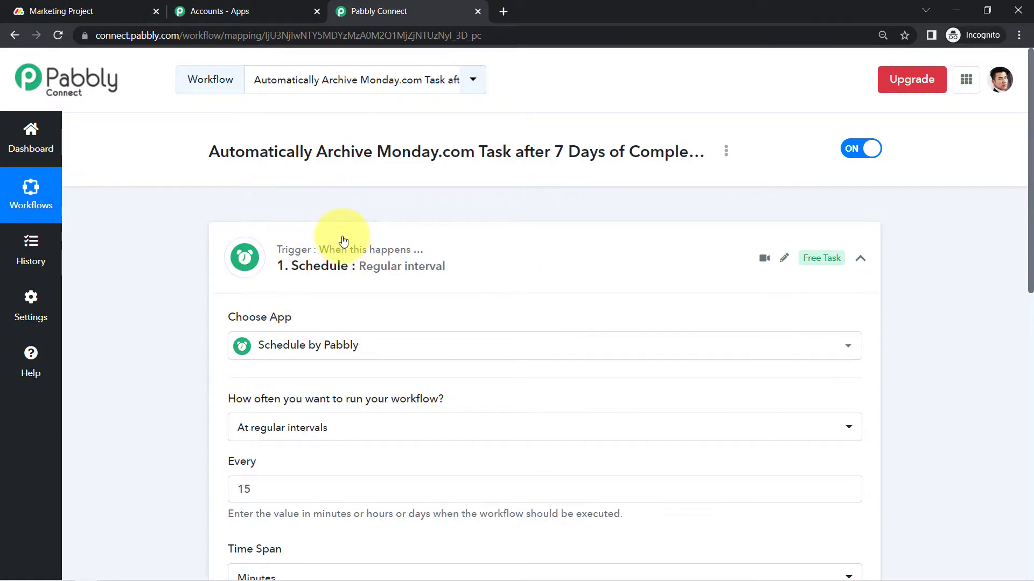
- Set 'How often' to Days of the week, with Monday as the run day
left_click_drag(529, 152, 569, 155)
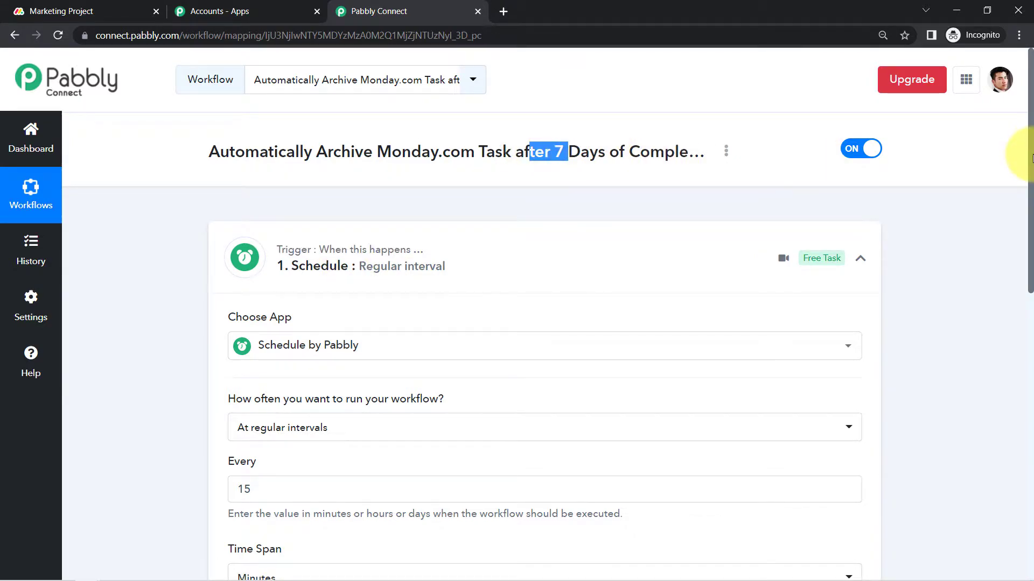
scroll(1032, 161, "down", 1)
left_click_drag(1031, 175, 1031, 242)
mouse_move(238, 184)
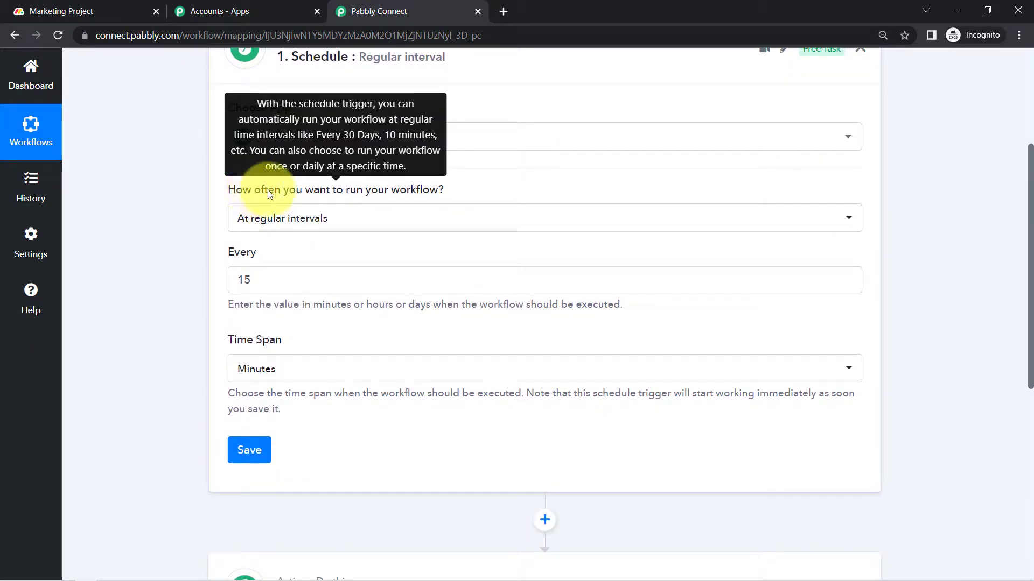
left_click(319, 221)
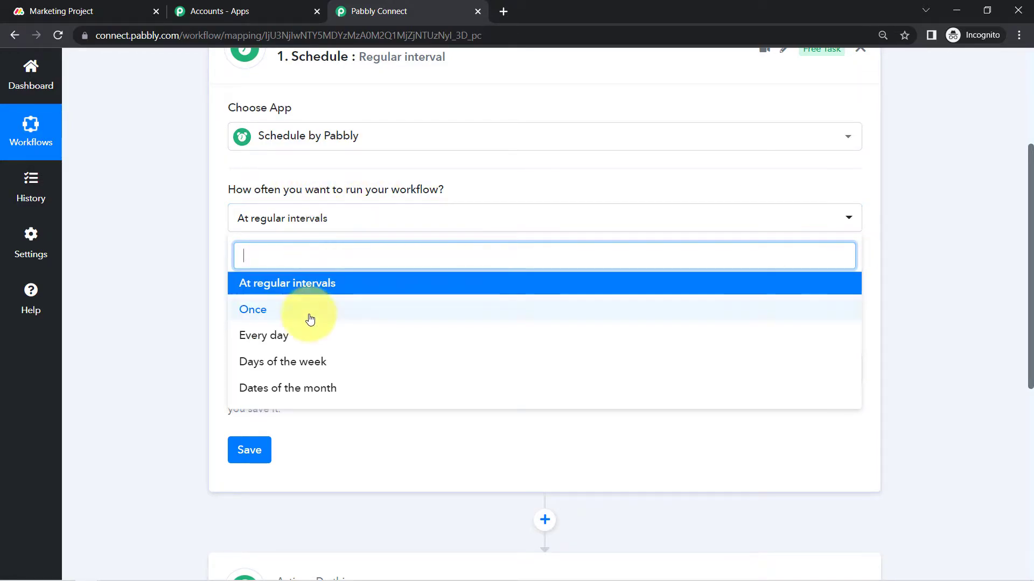
left_click(271, 363)
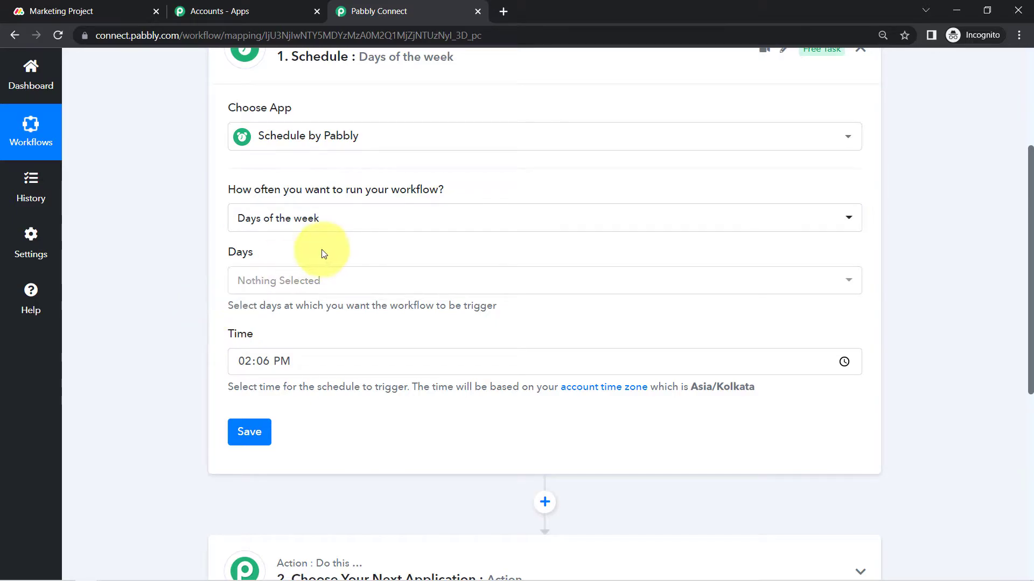
left_click(327, 280)
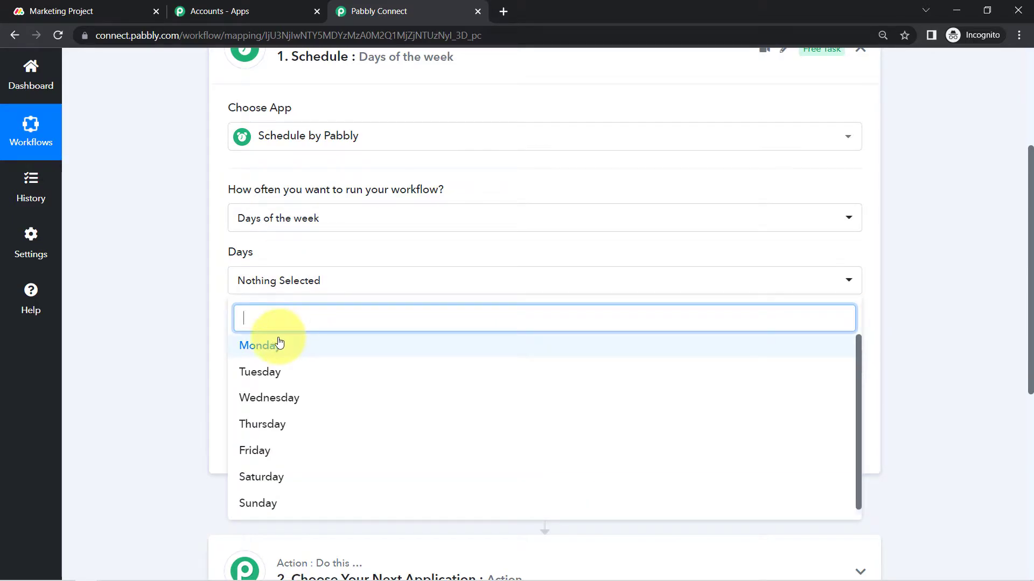
left_click(294, 348)
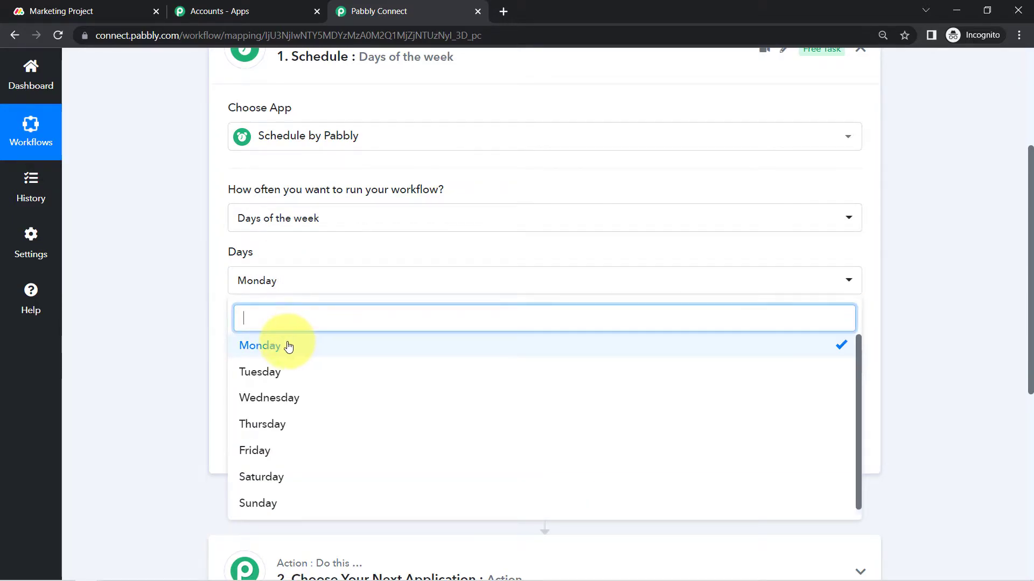
left_click(210, 291)
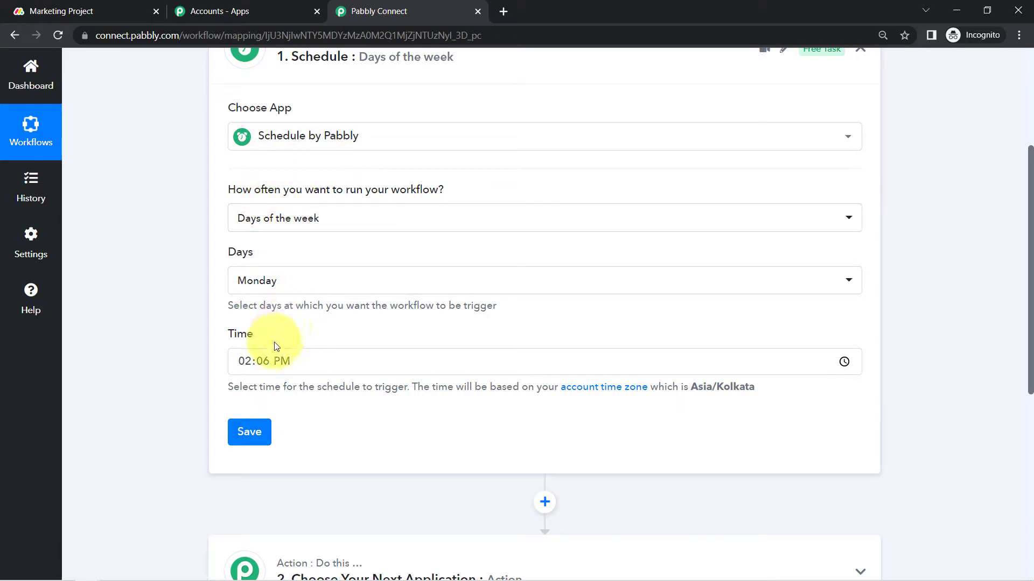
- Set the trigger time to 01:00 PM, save it, and review the test response
left_click(255, 360)
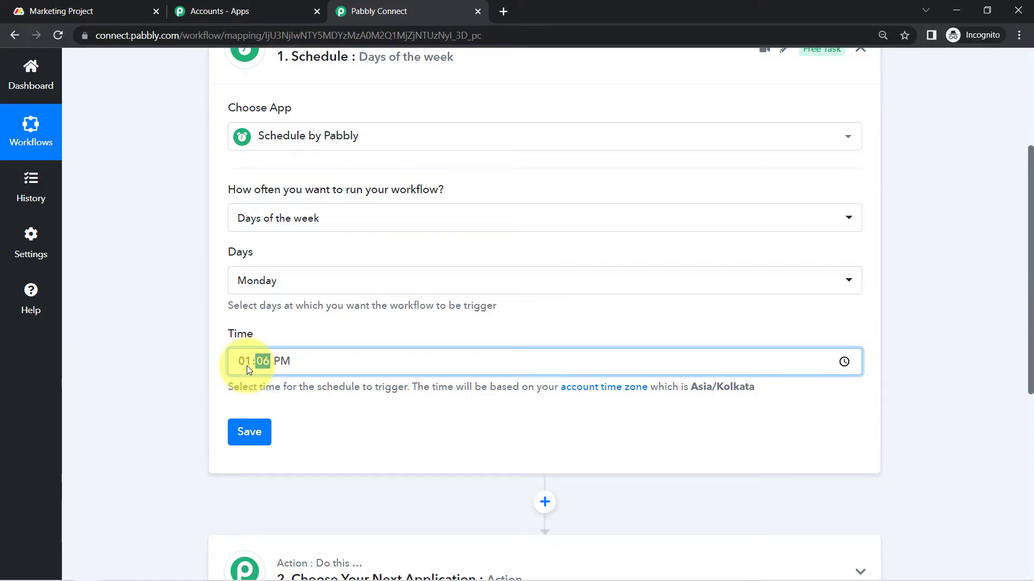
type("00")
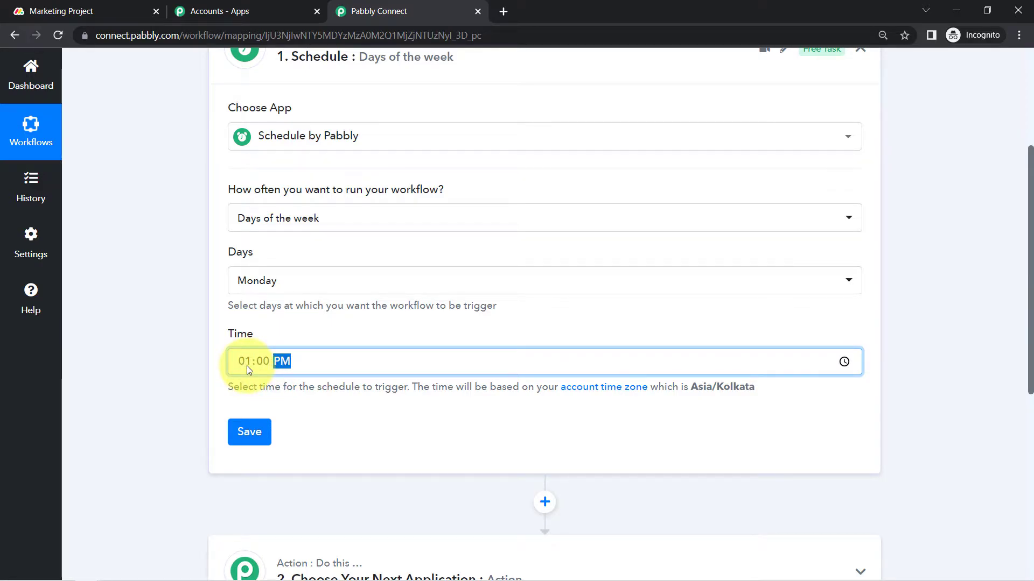
left_click(244, 442)
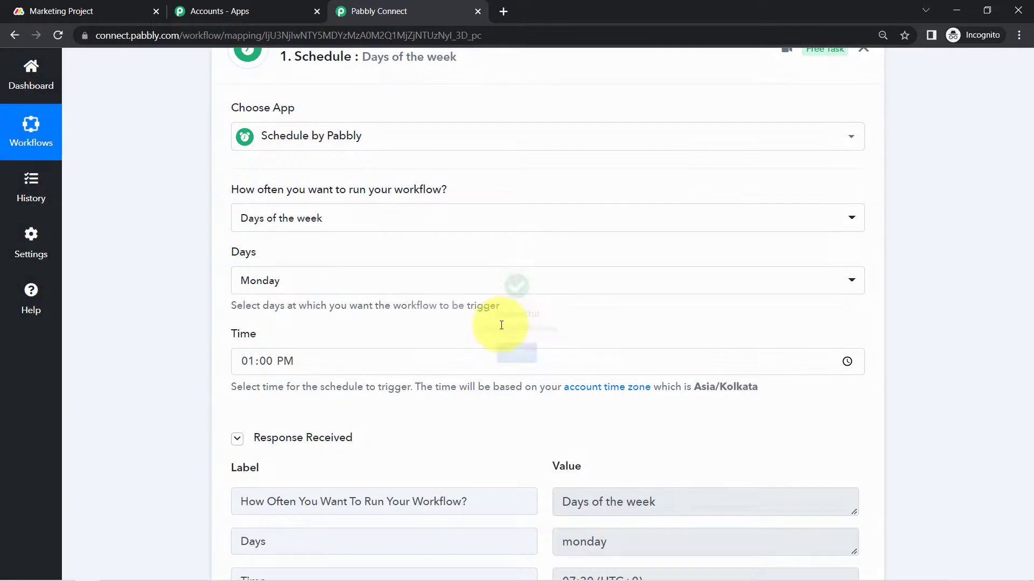
left_click_drag(577, 542, 608, 541)
scroll(1015, 266, "down", 3)
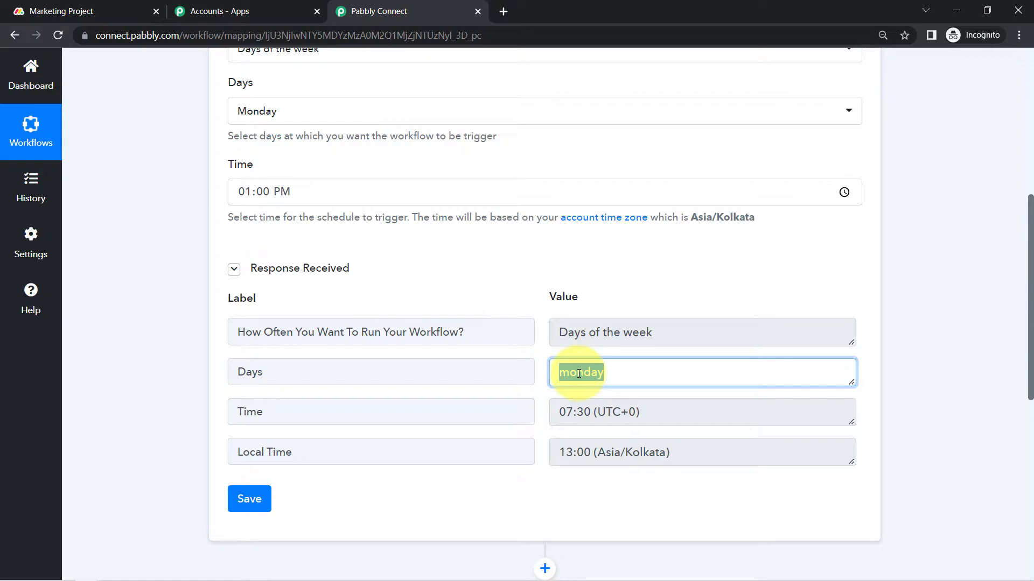
scroll(578, 374, "down", 2)
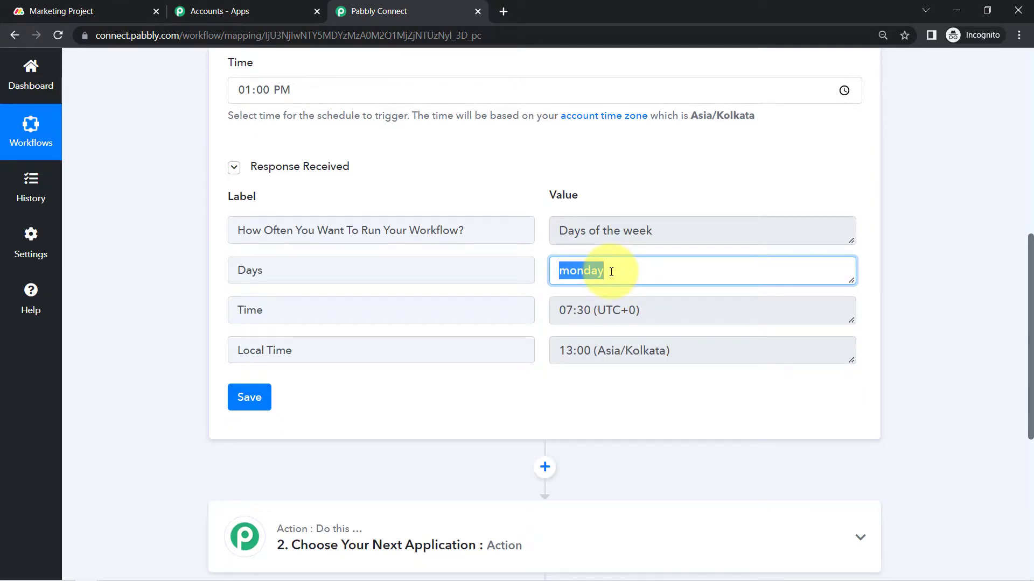
scroll(1029, 282, "down", 2)
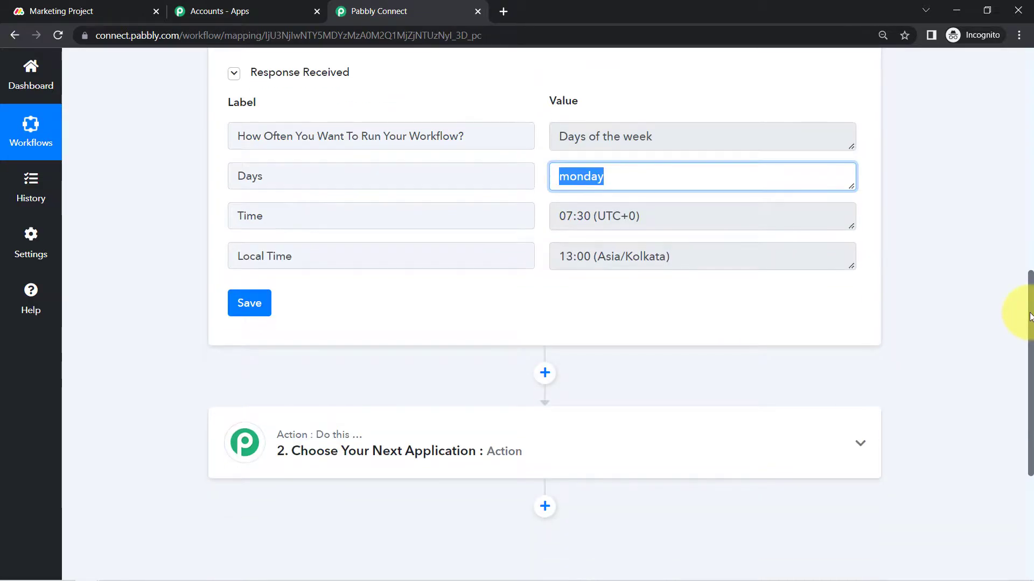
- Set the second step to Monday.com with the Get All Item action event
left_click(342, 436)
left_click_drag(1031, 253, 1025, 328)
left_click(401, 303)
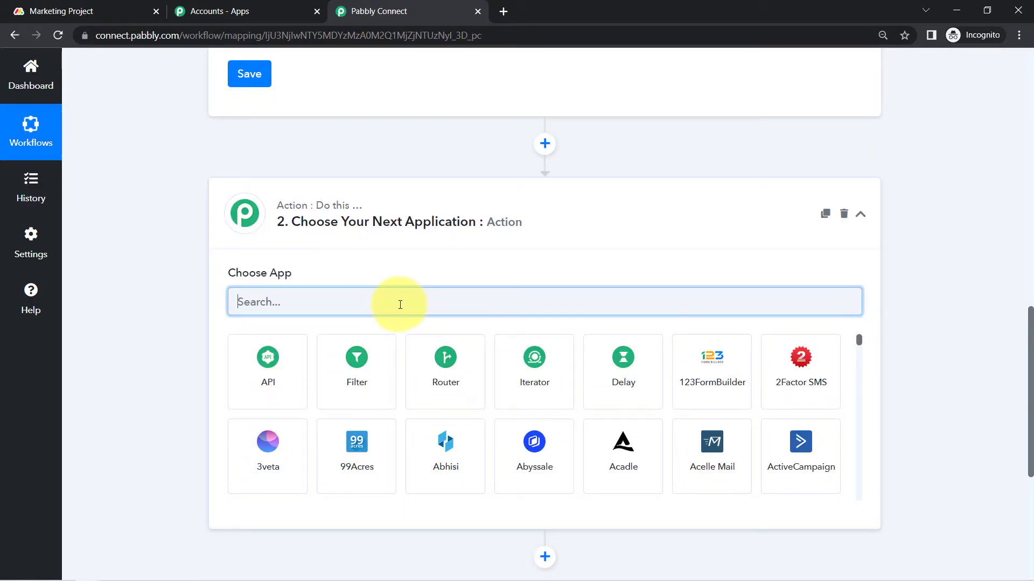
type("monday")
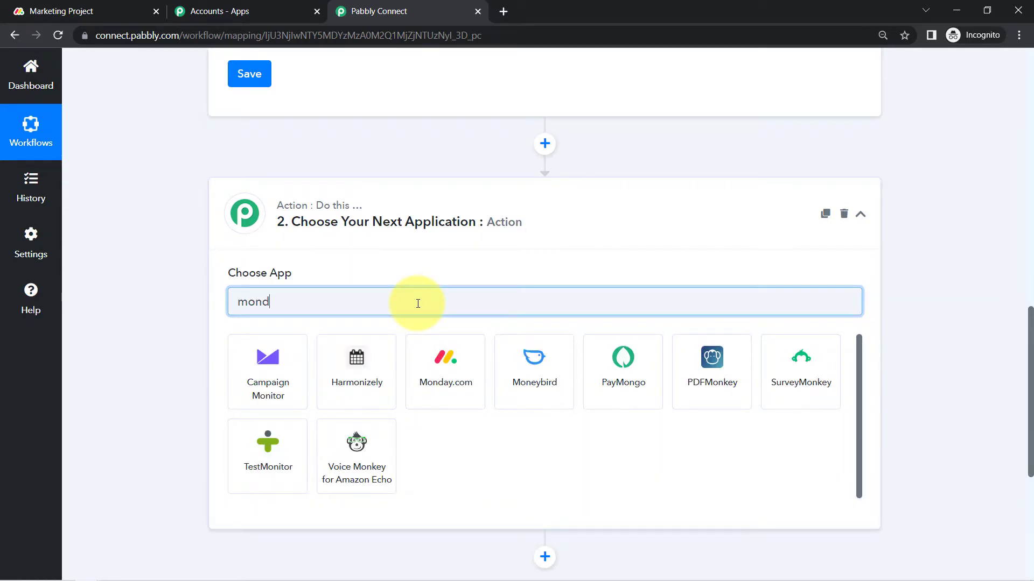
left_click(250, 363)
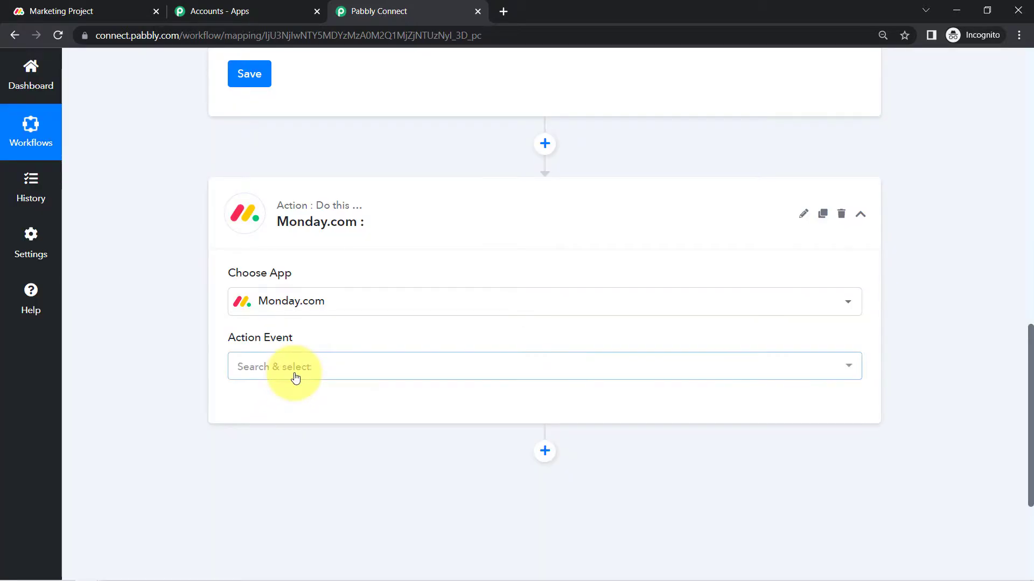
left_click(277, 371)
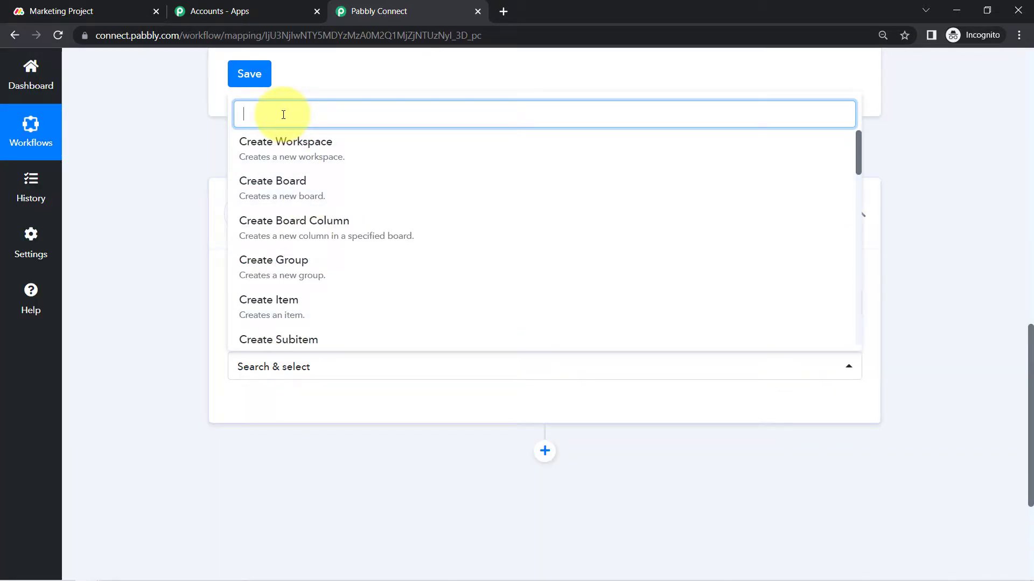
type("get")
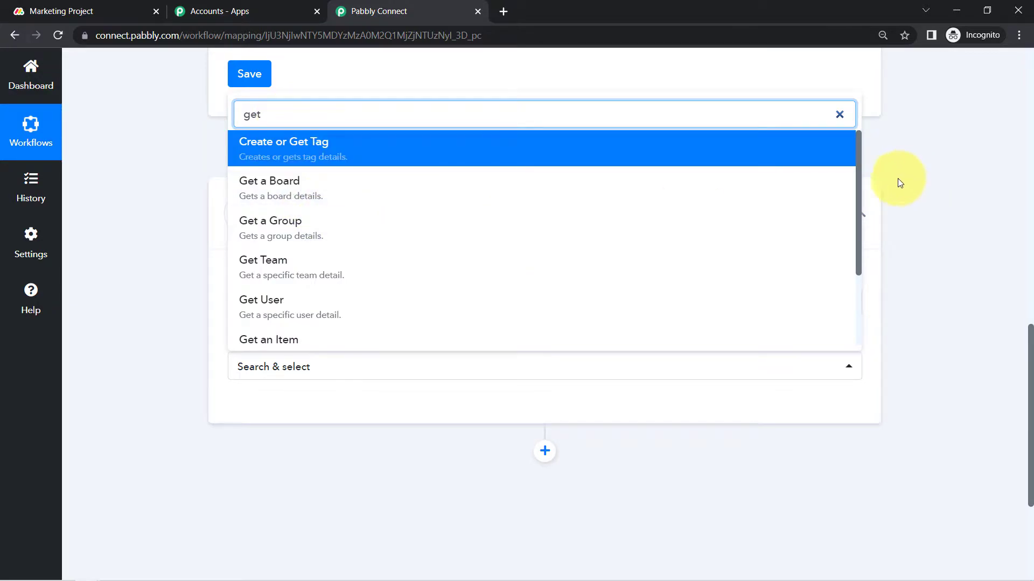
left_click_drag(860, 172, 865, 256)
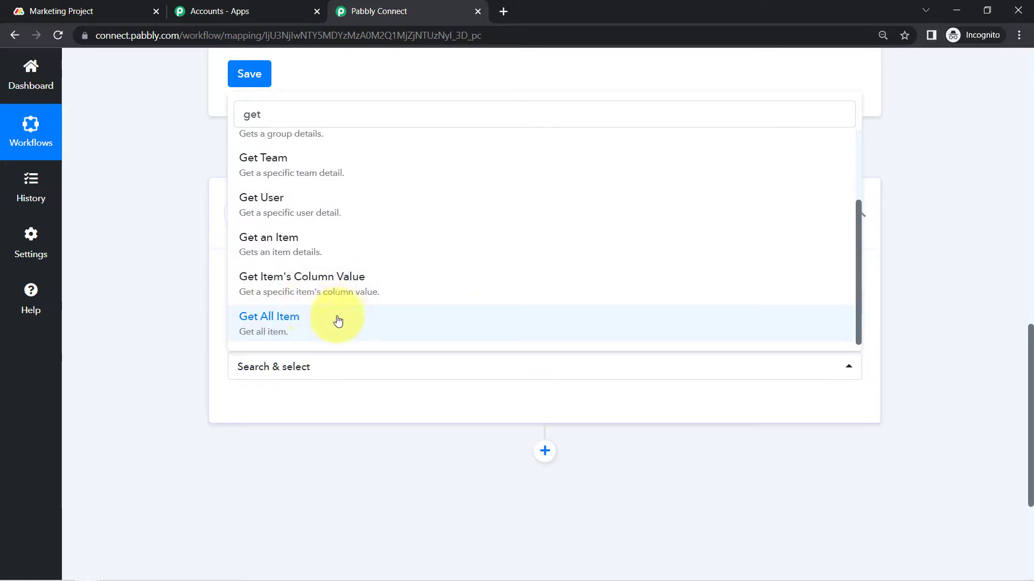
left_click(307, 328)
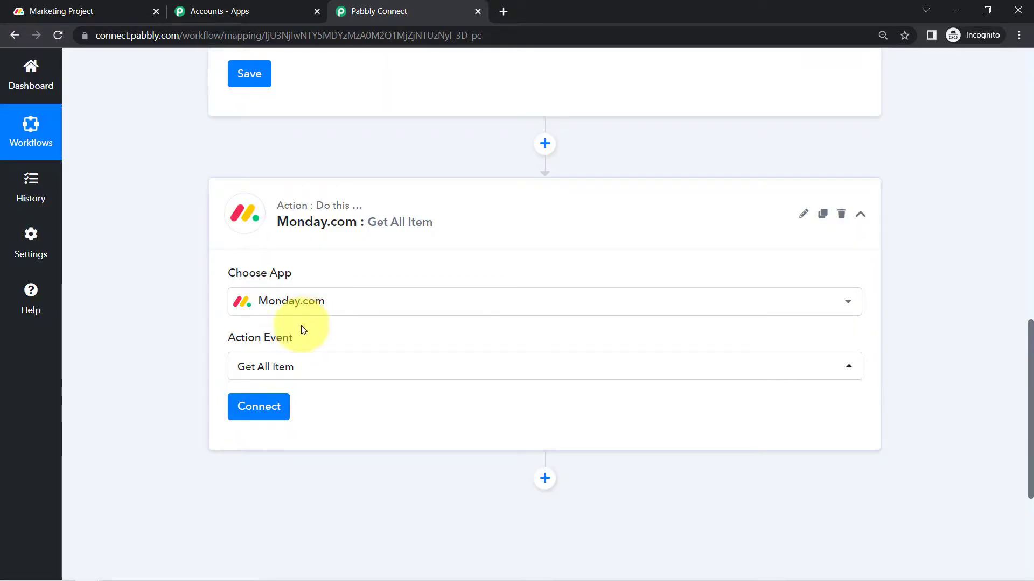
- Add a new Monday.com connection, Monday.com #16, and switch to the Marketing Project tab
left_click(256, 415)
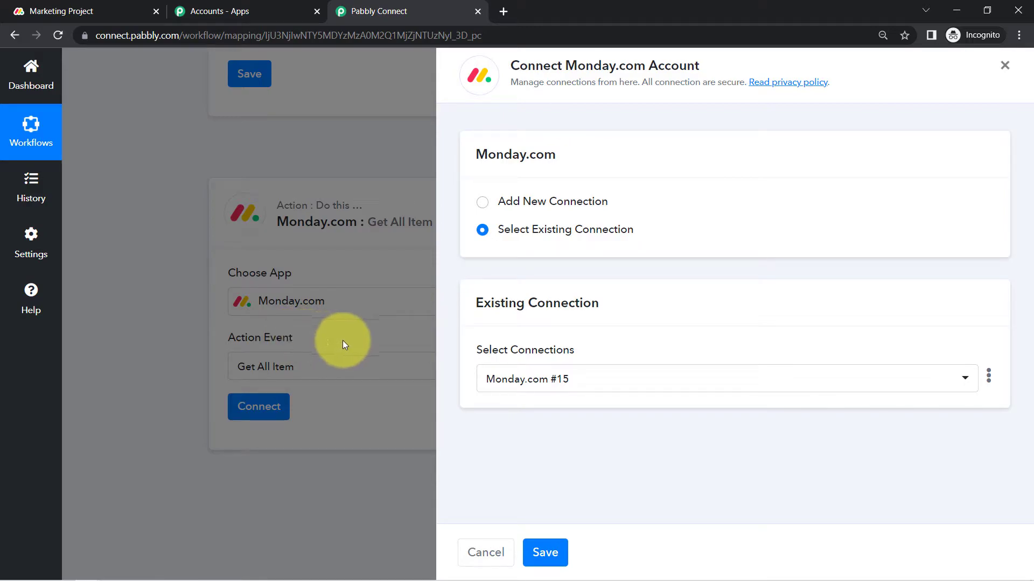
left_click(571, 203)
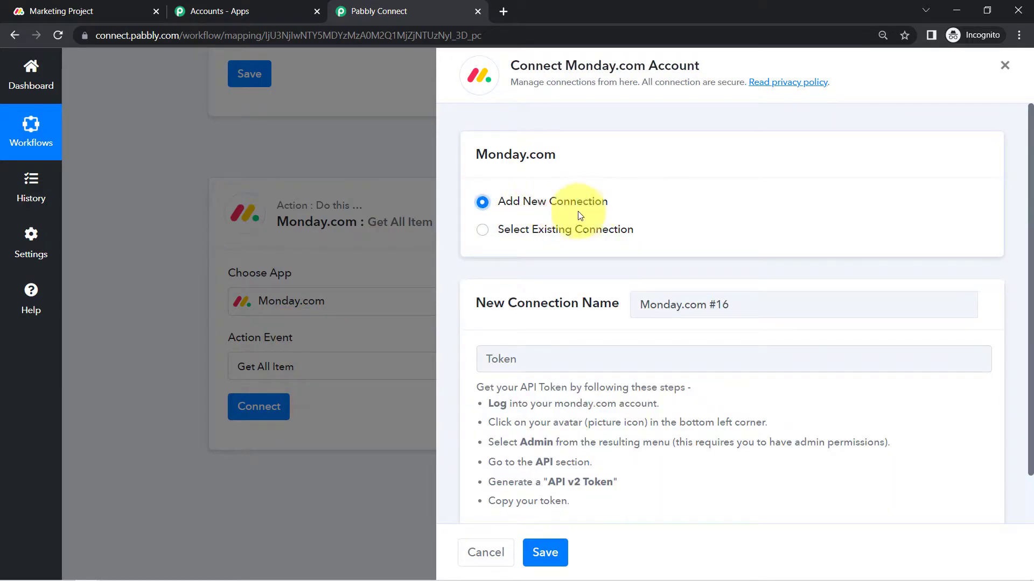
scroll(1031, 240, "down", 1)
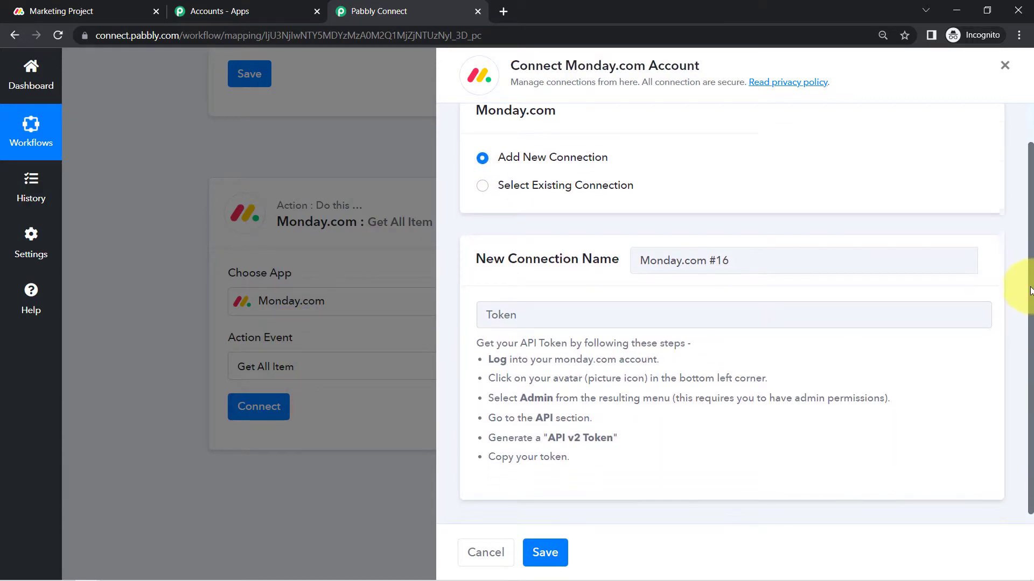
left_click_drag(526, 387, 561, 447)
left_click(513, 408)
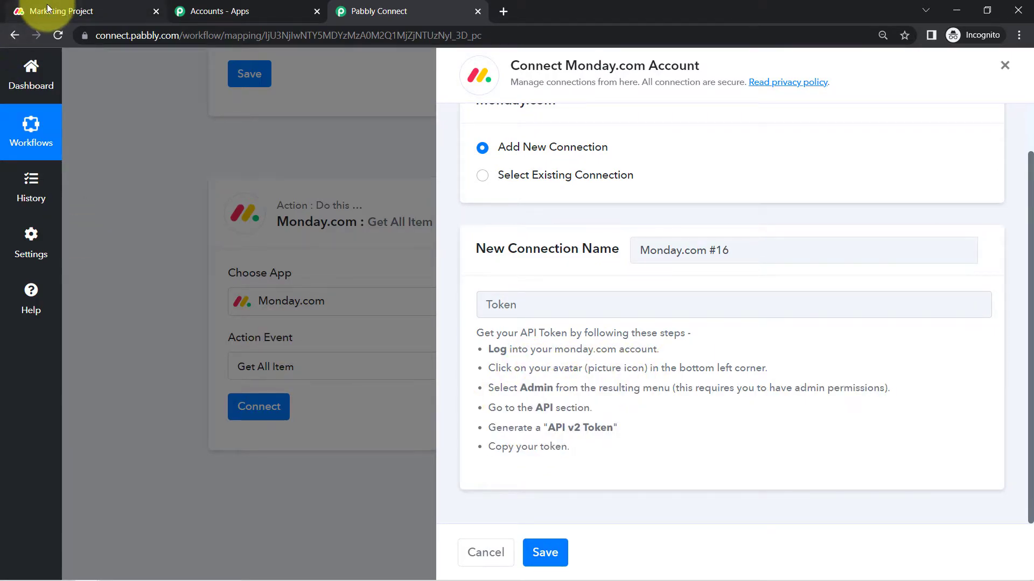
left_click(48, 7)
- Copy the Personal API Token from monday.com Admin > API and save it as the connection's token
left_click(24, 529)
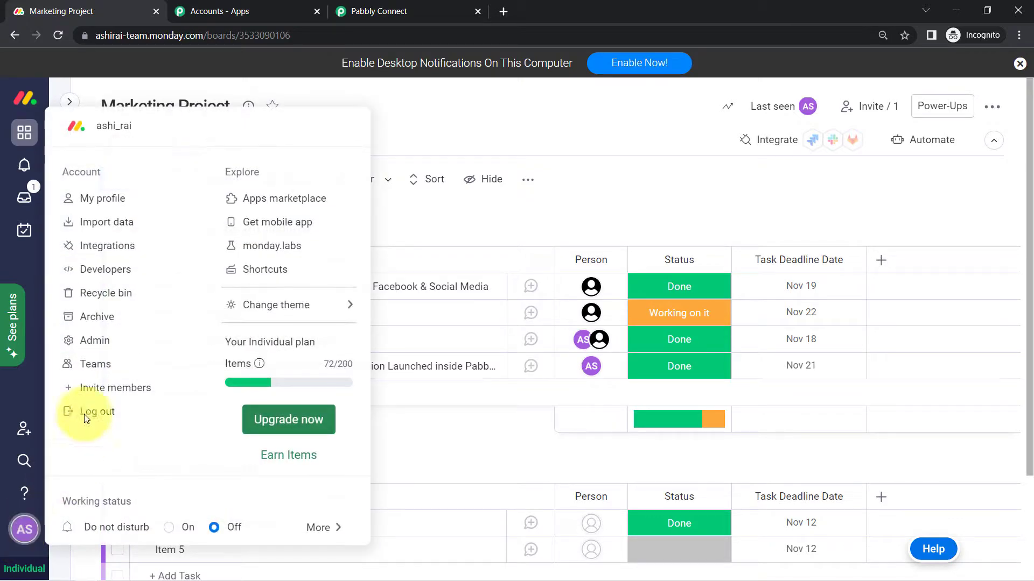
left_click(95, 341)
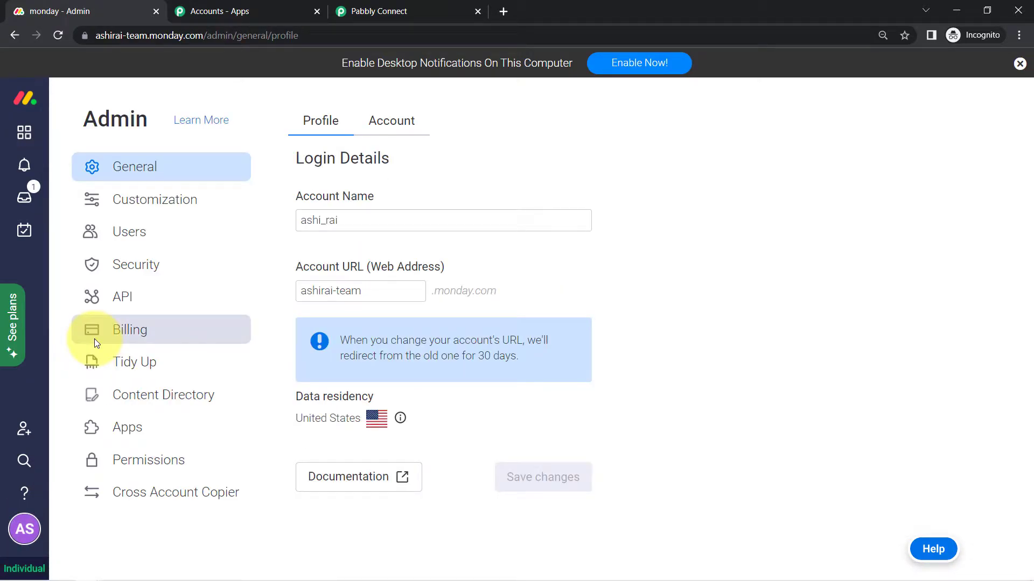
left_click(133, 304)
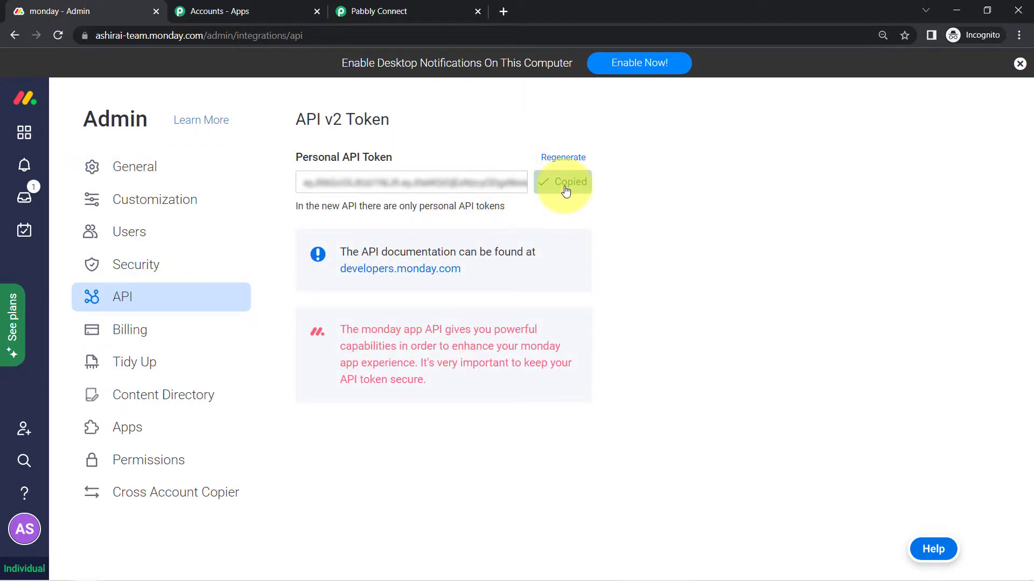
left_click(377, 11)
left_click(509, 308)
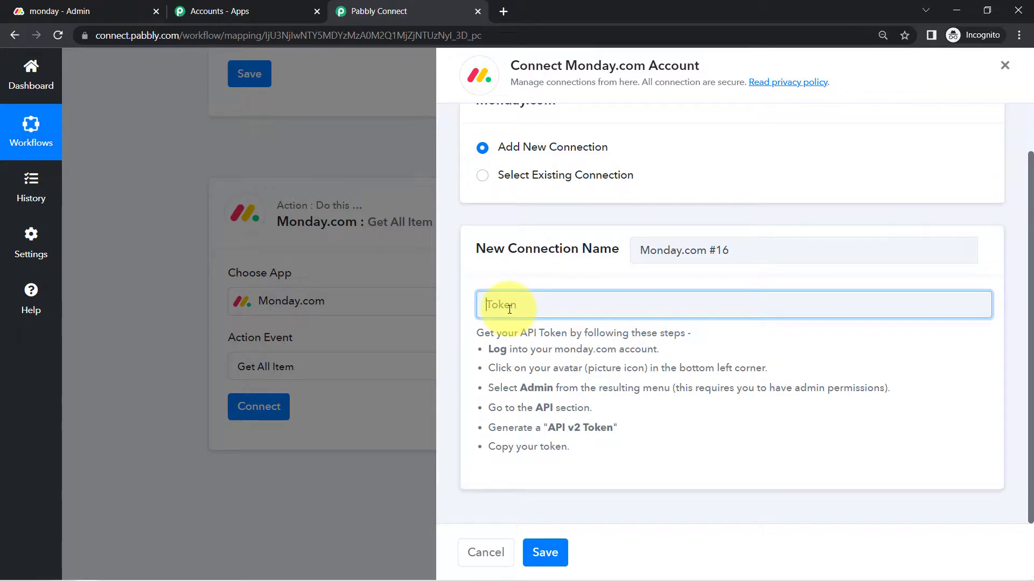
key("ctrl+v")
left_click(544, 553)
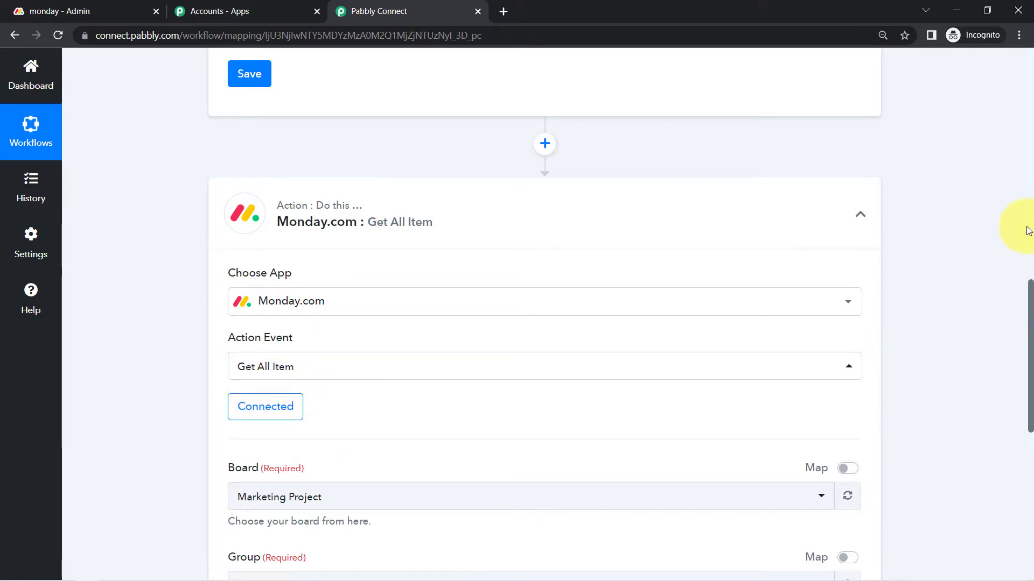
- Check the boards in the Board dropdown, then return to the monday.com Admin tab
left_click_drag(1028, 291, 1027, 371)
left_click(326, 212)
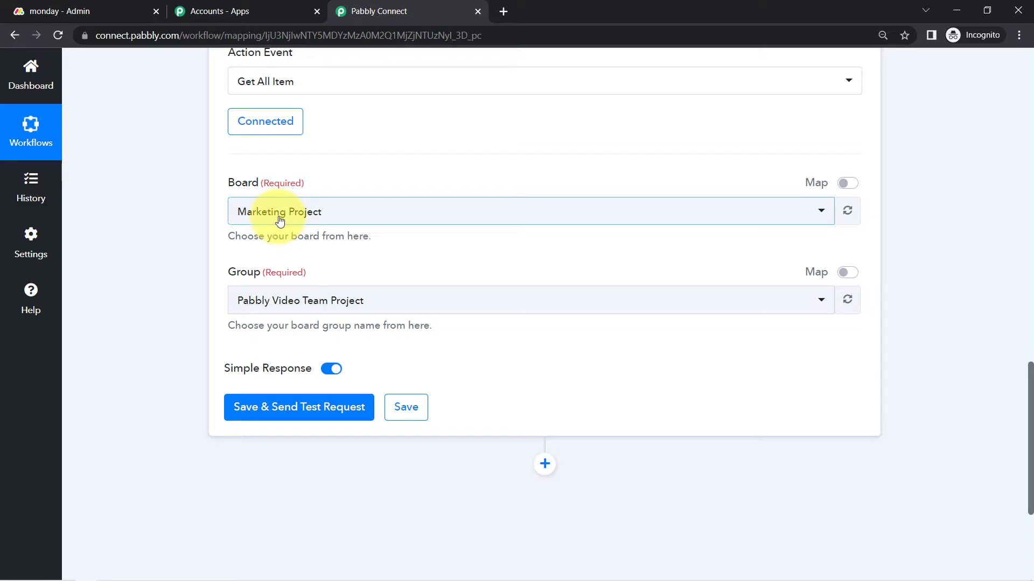
left_click_drag(226, 194, 266, 194)
left_click(243, 207)
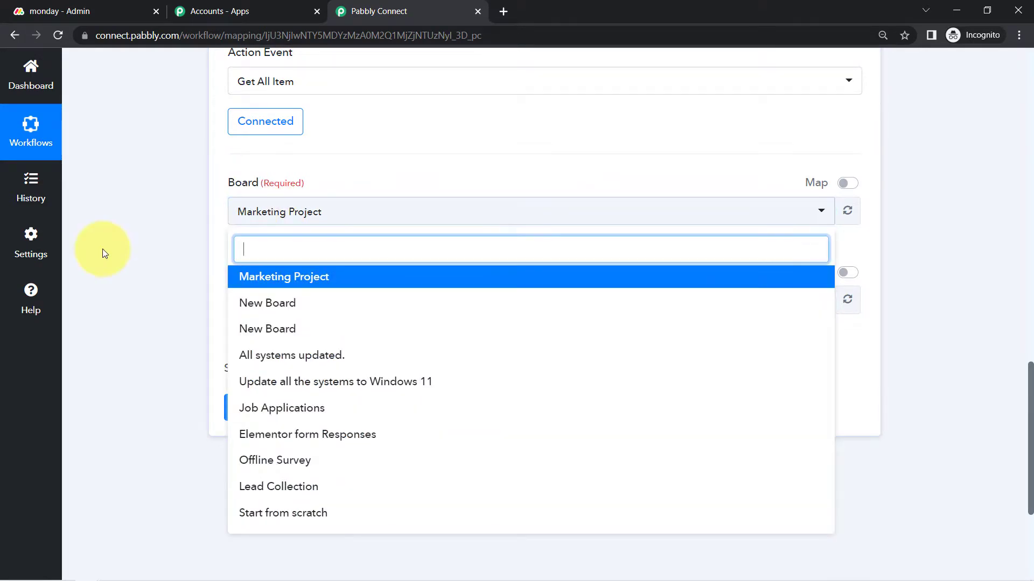
left_click(162, 179)
left_click(34, 8)
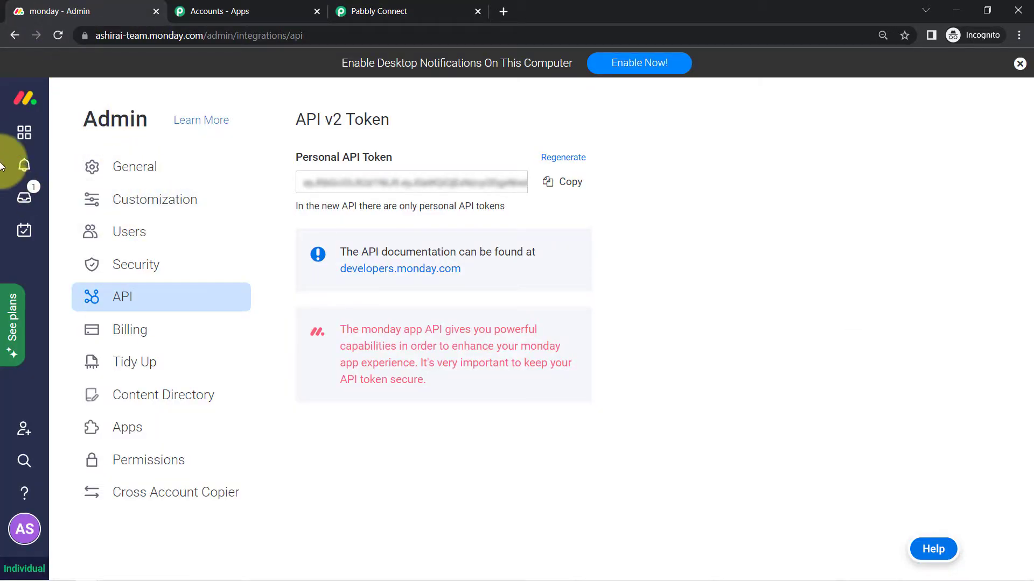
- Open the Marketing Project board in monday.com, then compare it with Pabbly's Board dropdown
left_click(24, 100)
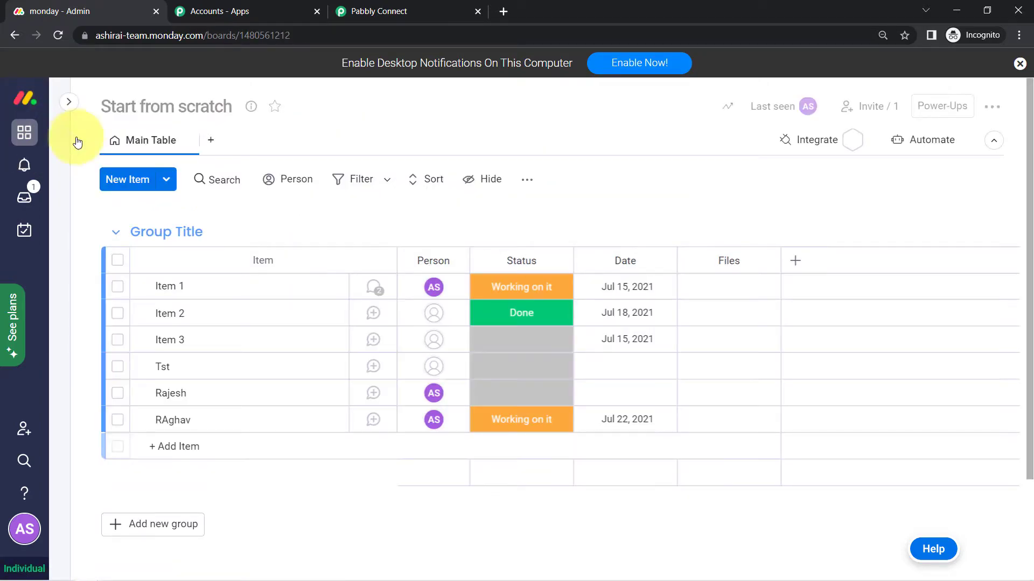
mouse_move(59, 186)
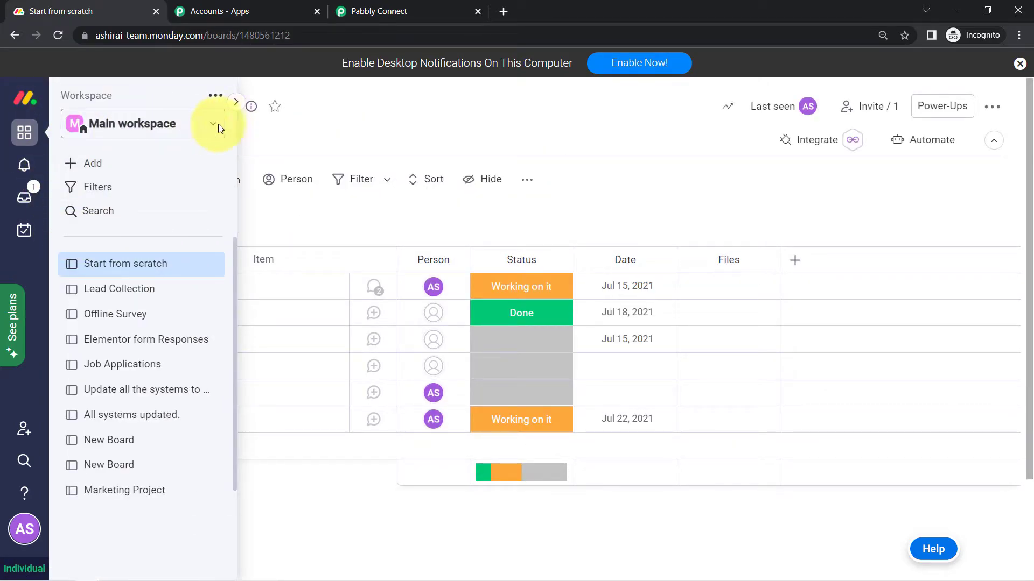
left_click(105, 491)
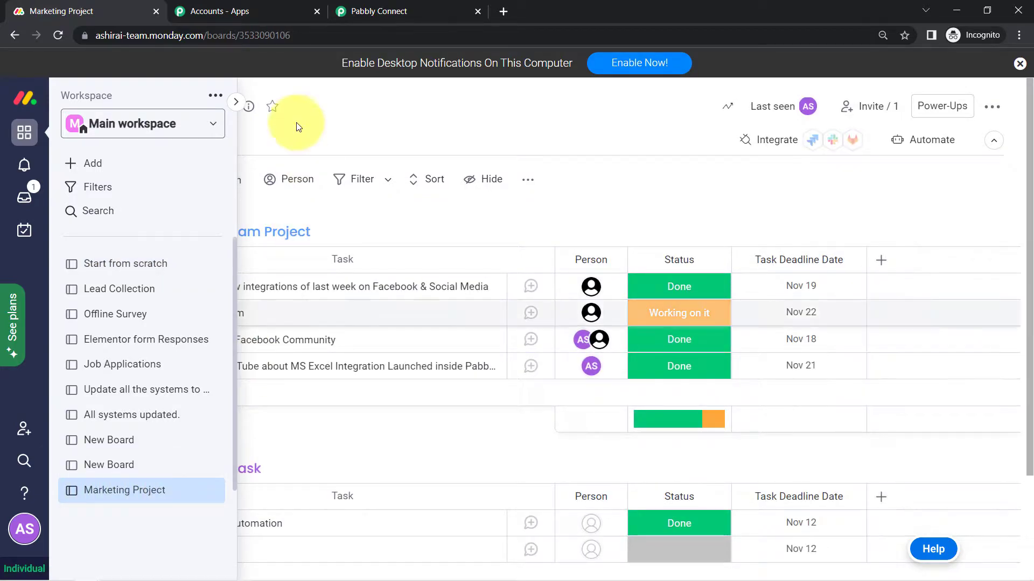
left_click(377, 11)
left_click(248, 215)
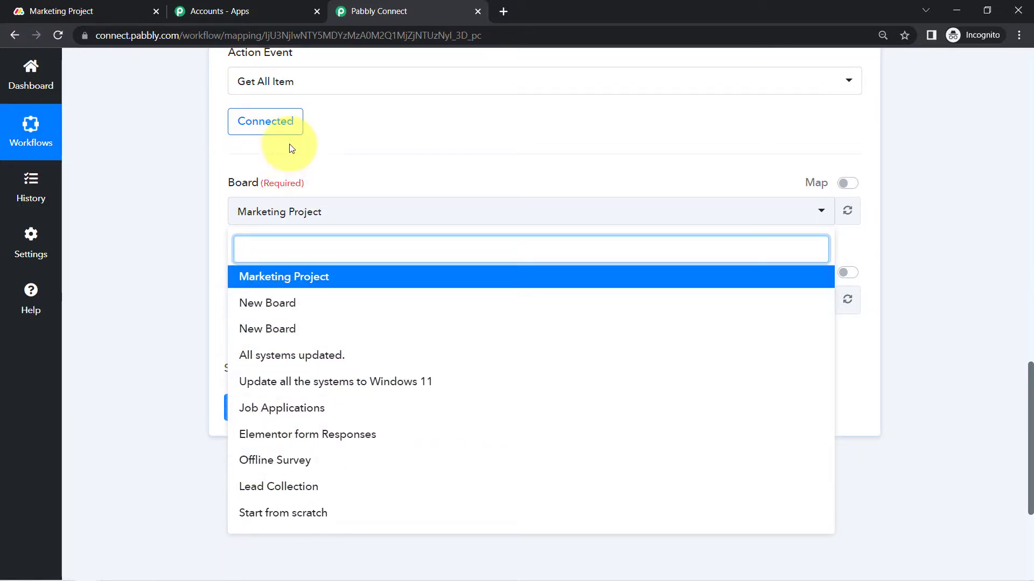
- Keep Board Marketing Project and Group Pabbly Video Team Project after checking the monday.com board
left_click(128, 240)
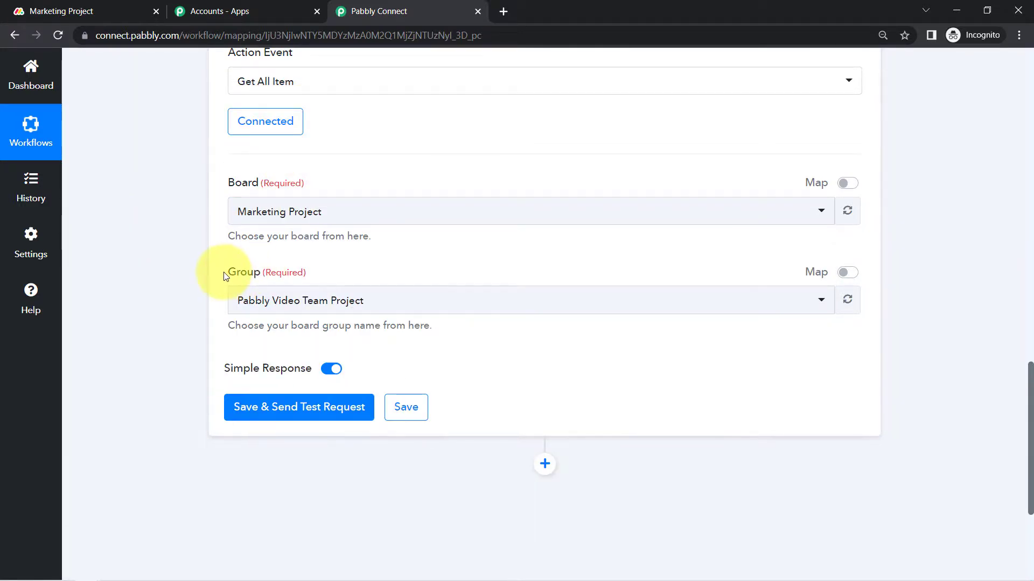
left_click(48, 4)
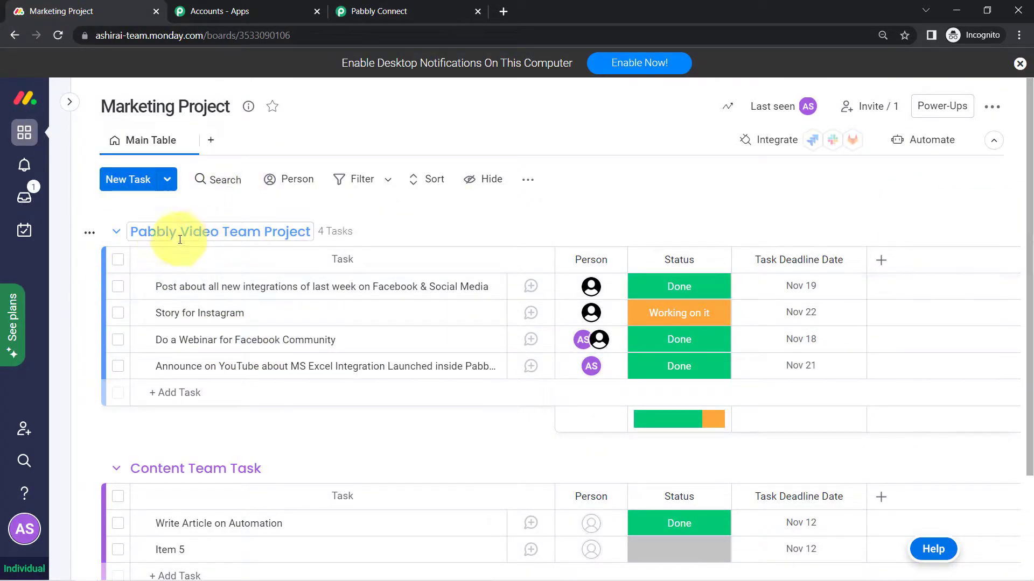
left_click(363, 11)
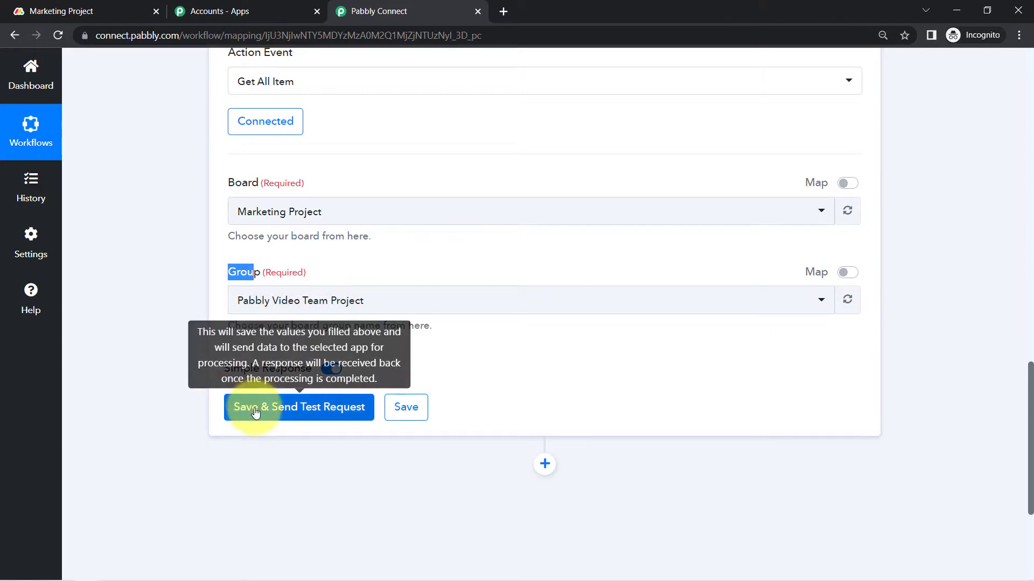
scroll(1031, 427, "down", 3)
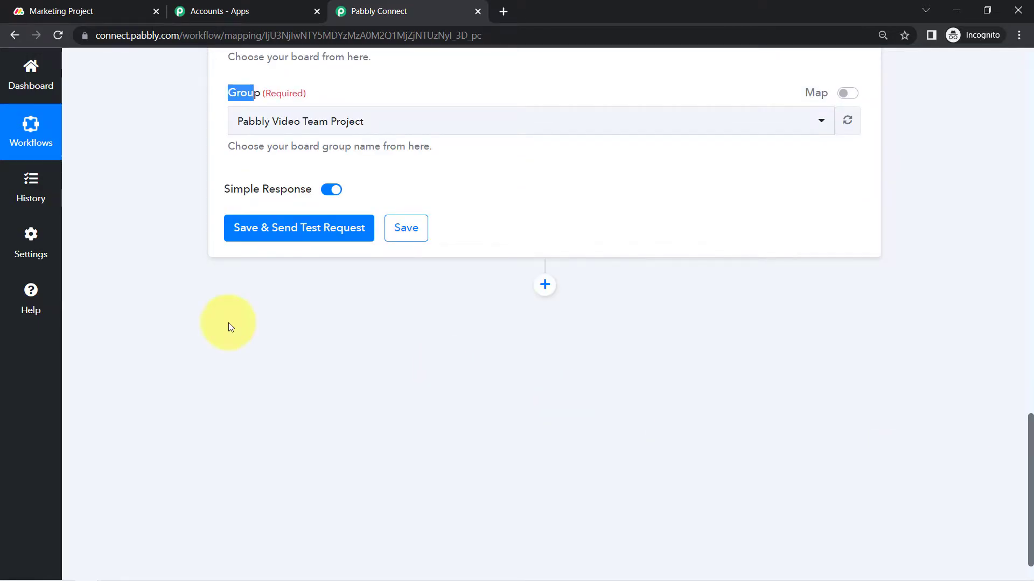
- Save the Get All Item step to fetch the board's items, then read the first item's name
left_click(277, 237)
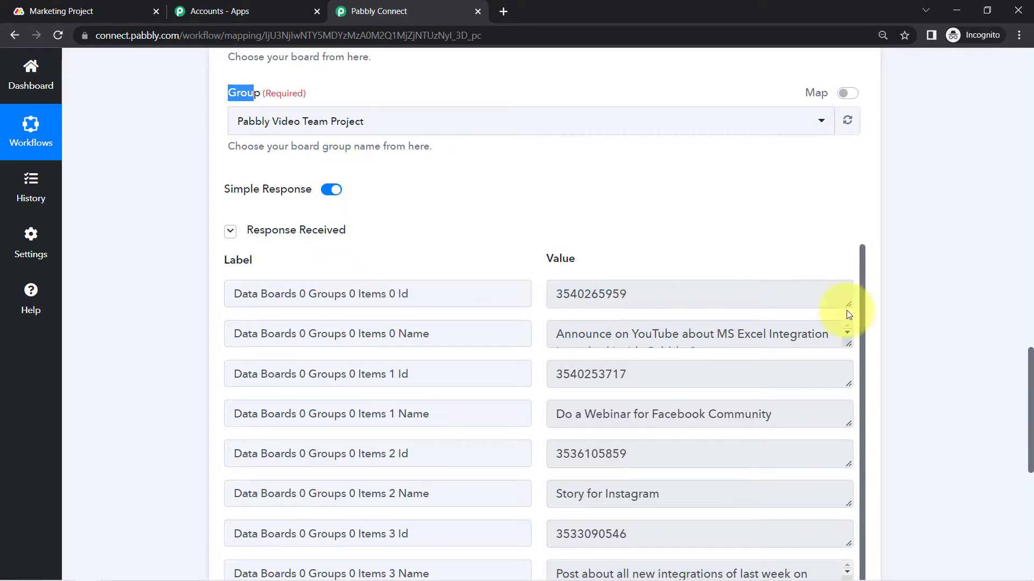
scroll(1030, 397, "down", 2)
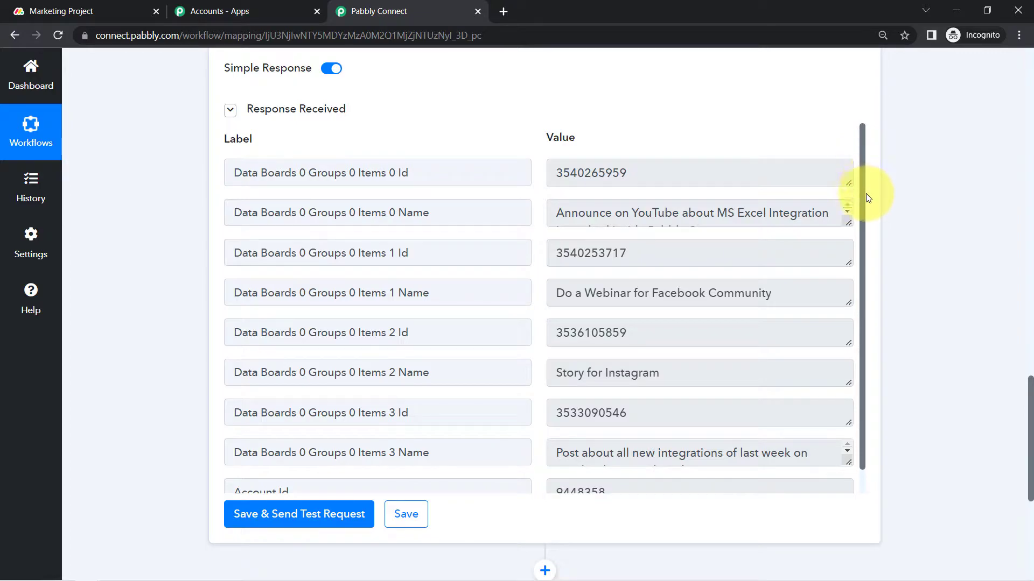
left_click(575, 217)
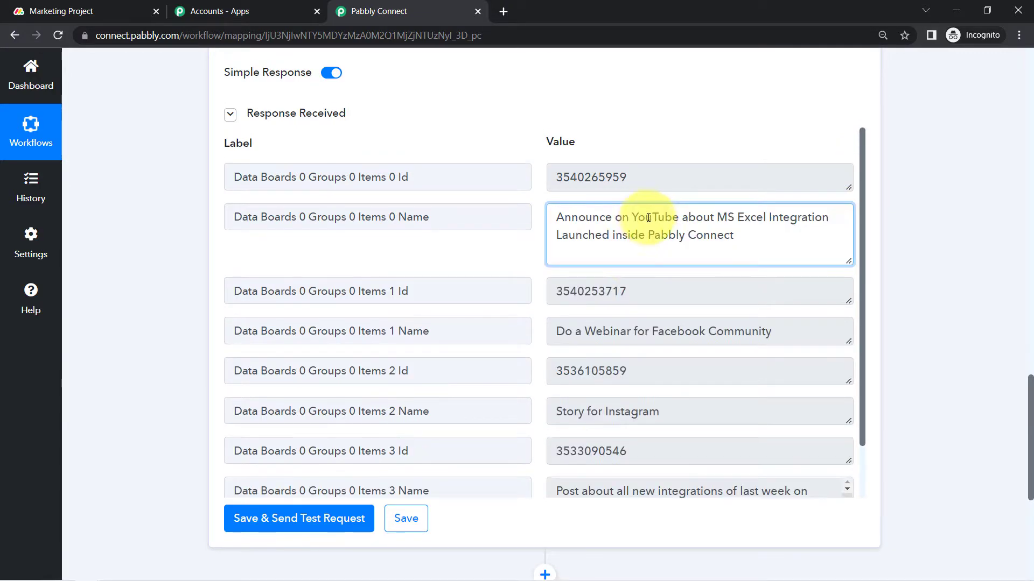
left_click_drag(663, 218, 713, 247)
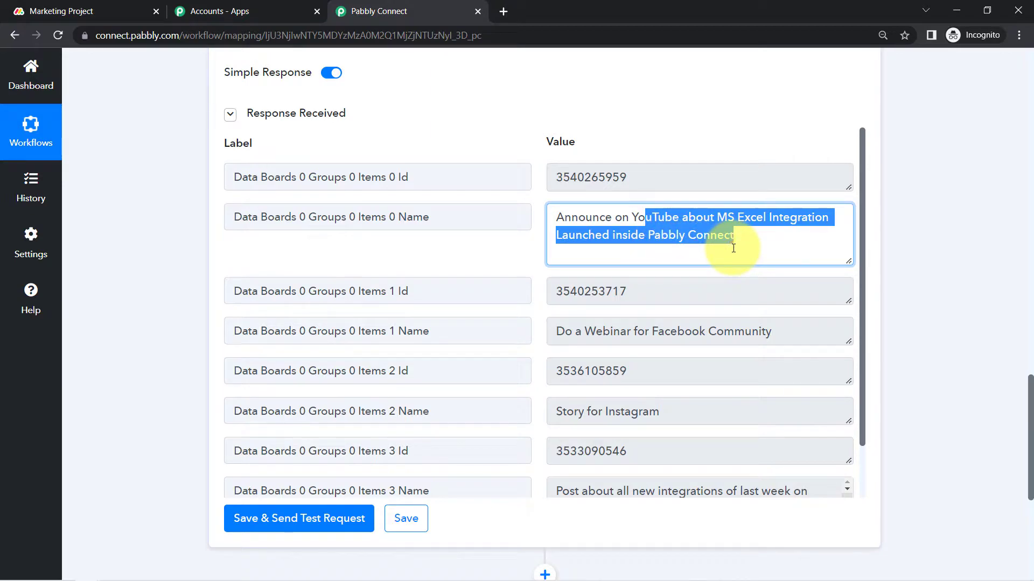
- Compare the first fetched item name with the Marketing Project board in monday.com
left_click(79, 6)
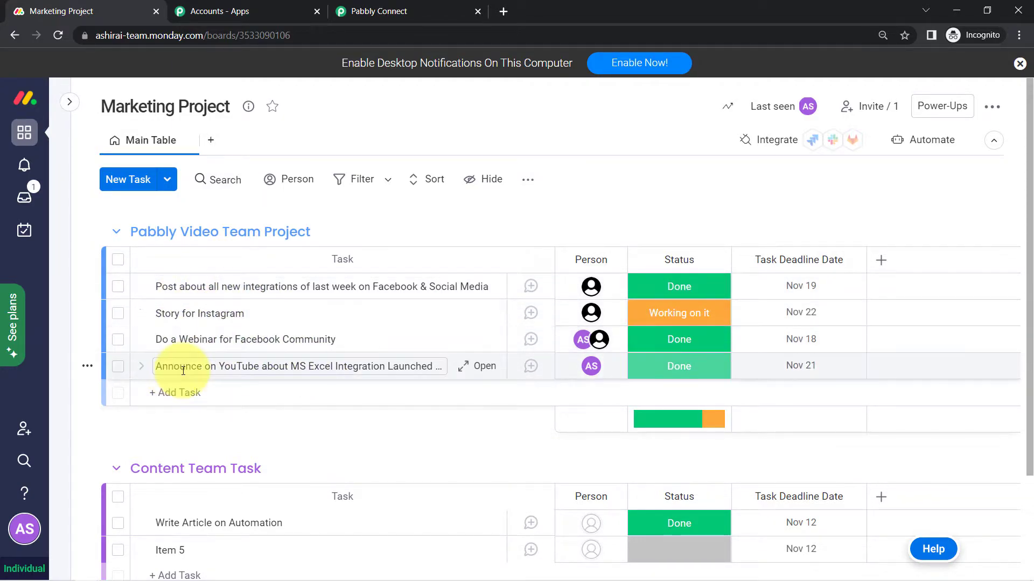
left_click(433, 4)
double_click(693, 237)
triple_click(693, 241)
triple_click(697, 236)
- Check the second, third and fourth item names against the Marketing Project board
left_click(633, 331)
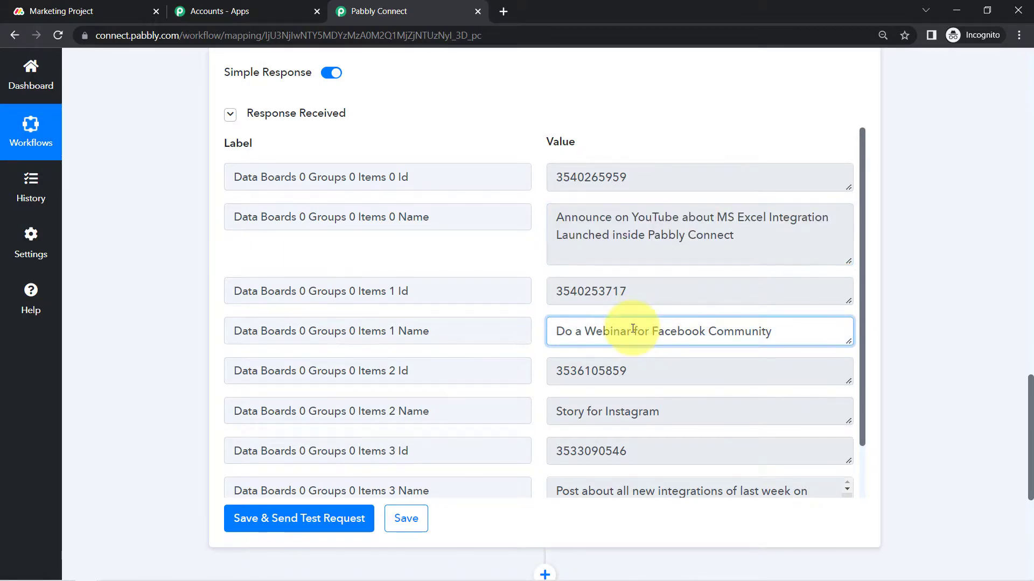
left_click(611, 419)
left_click(614, 493)
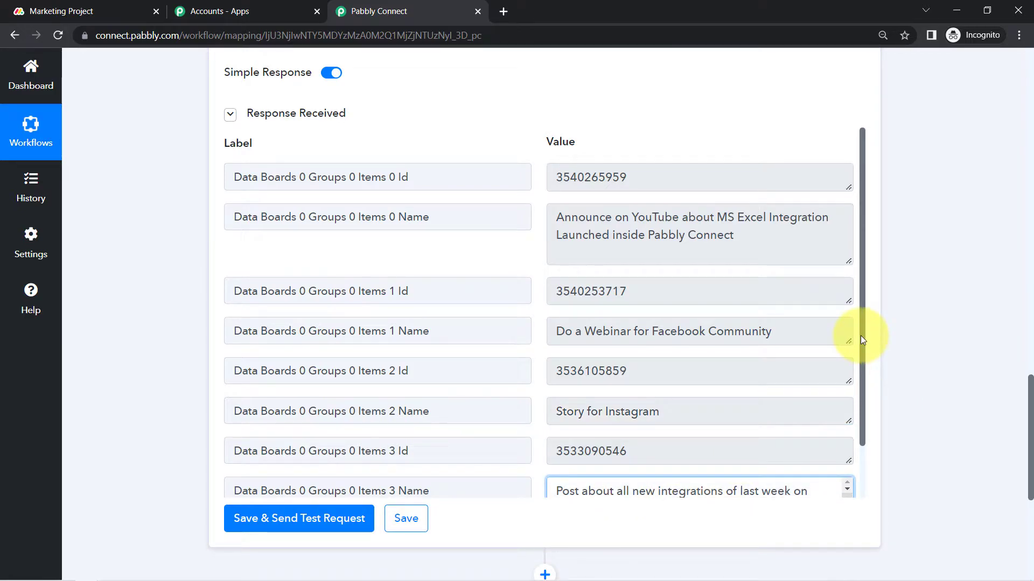
left_click_drag(862, 338, 877, 323)
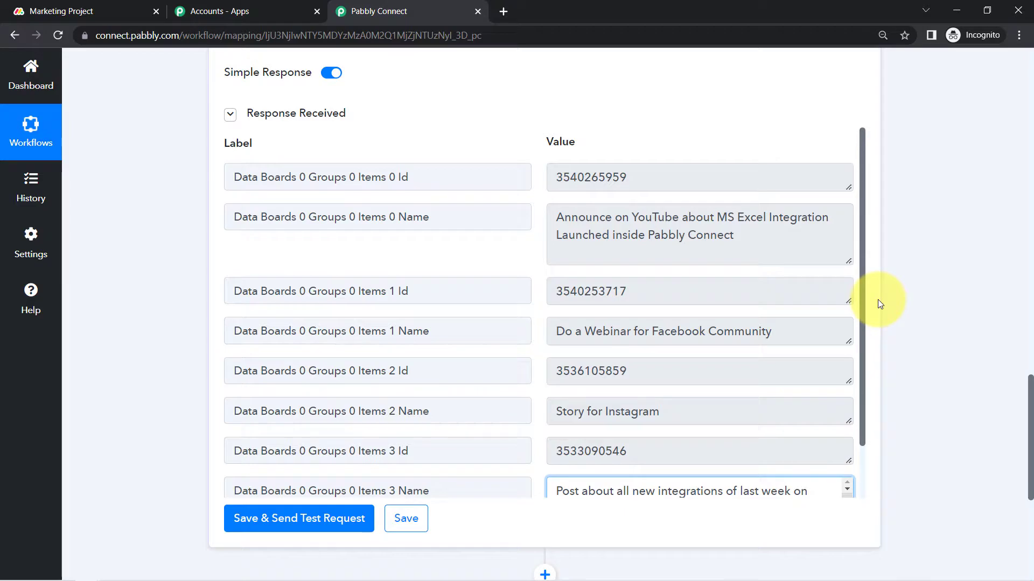
left_click(32, 12)
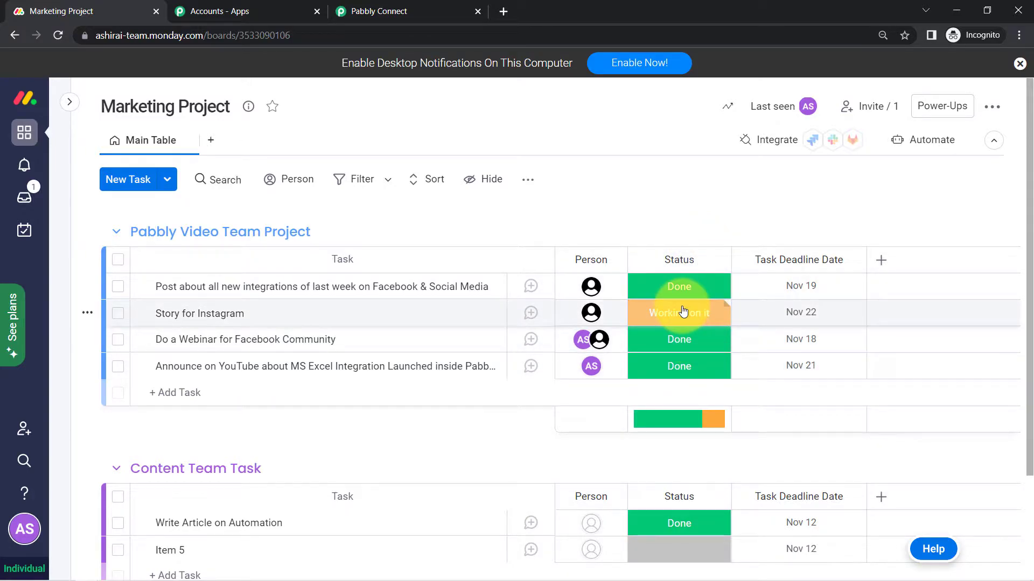
- Back in Pabbly Connect, highlight the second, third and fourth item IDs in the response
left_click(425, 10)
left_click_drag(612, 291, 554, 288)
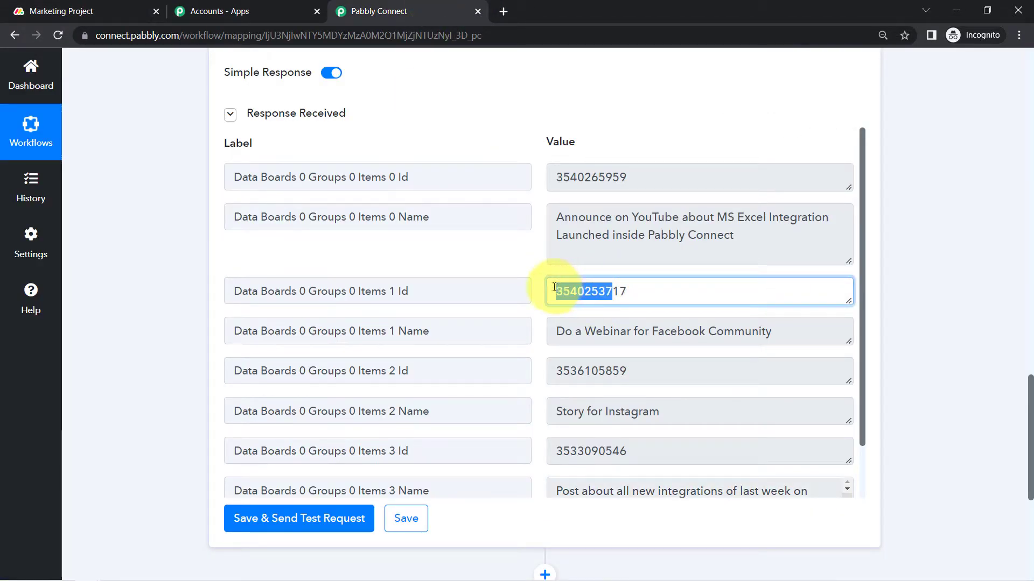
left_click_drag(607, 371, 556, 371)
left_click_drag(598, 451, 568, 451)
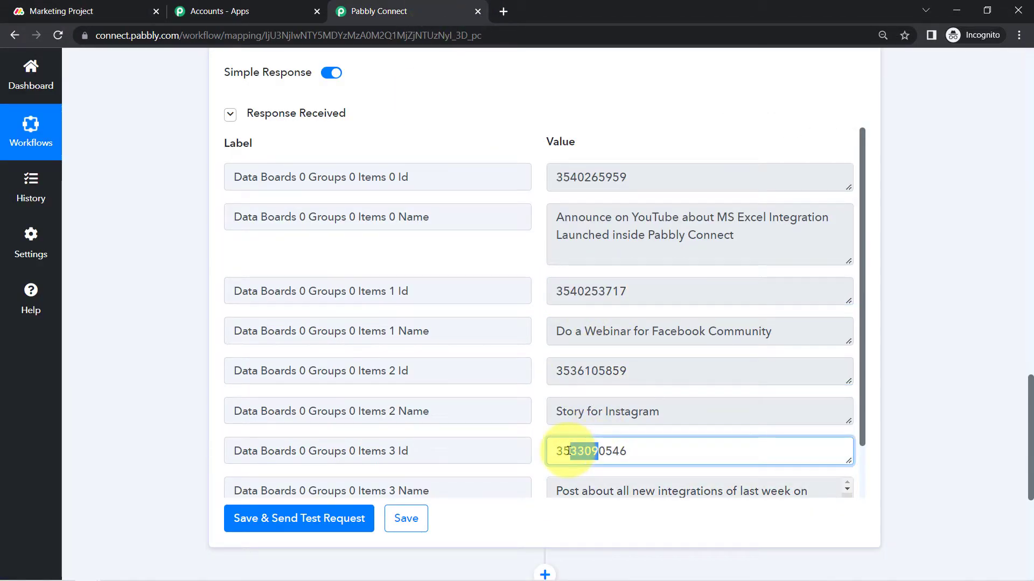
- Highlight the returned item names, including 'Story for Instagram' and 'Webinar'
left_click_drag(624, 412, 603, 411)
left_click_drag(625, 332, 602, 332)
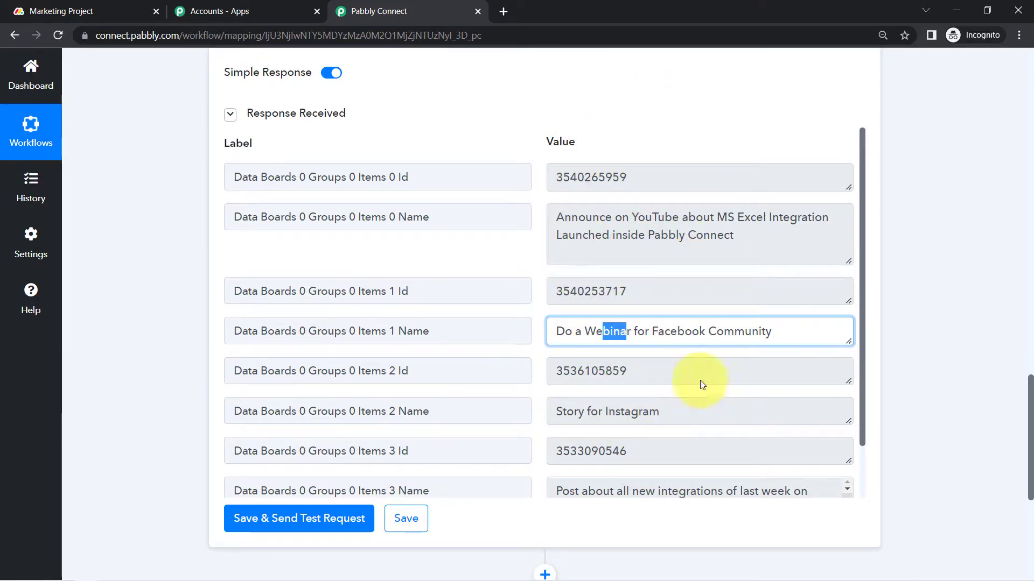
left_click_drag(602, 232, 667, 235)
left_click_drag(596, 325, 631, 328)
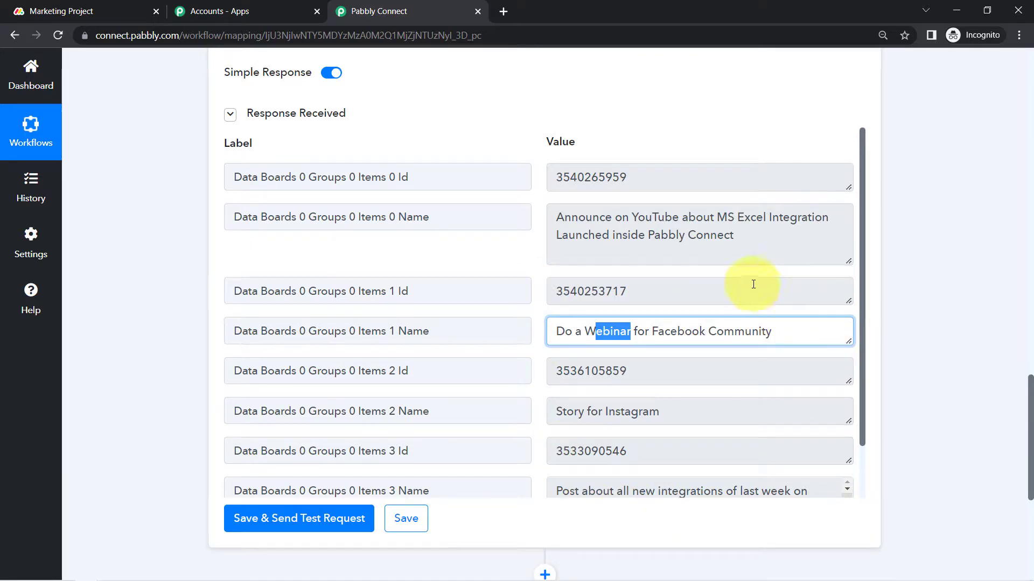
left_click_drag(616, 219, 685, 231)
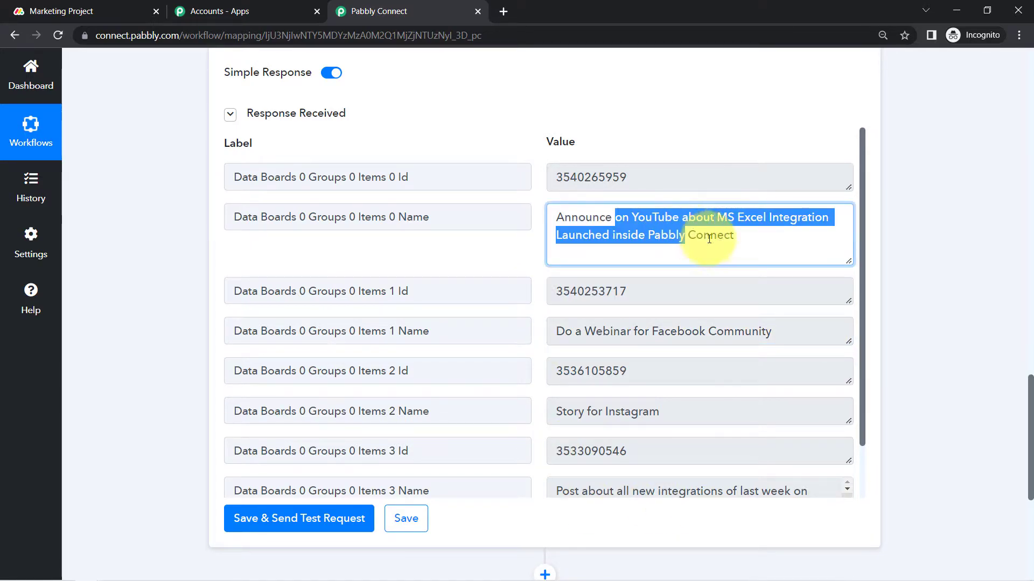
left_click_drag(1031, 399, 1031, 490)
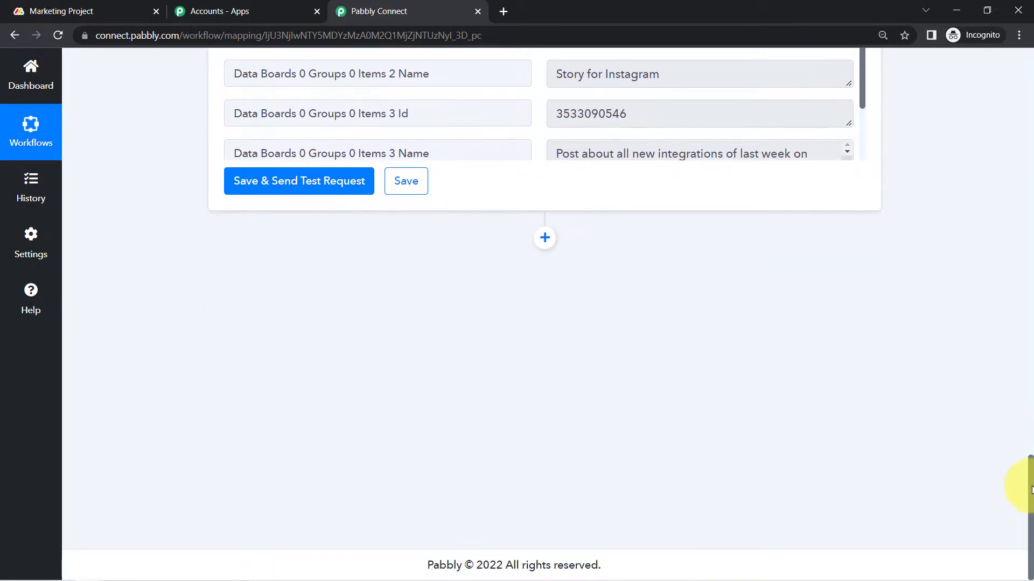
- Add an action step below monday.com using the Iterator by Pabbly app, found by searching 'iter'
left_click(549, 243)
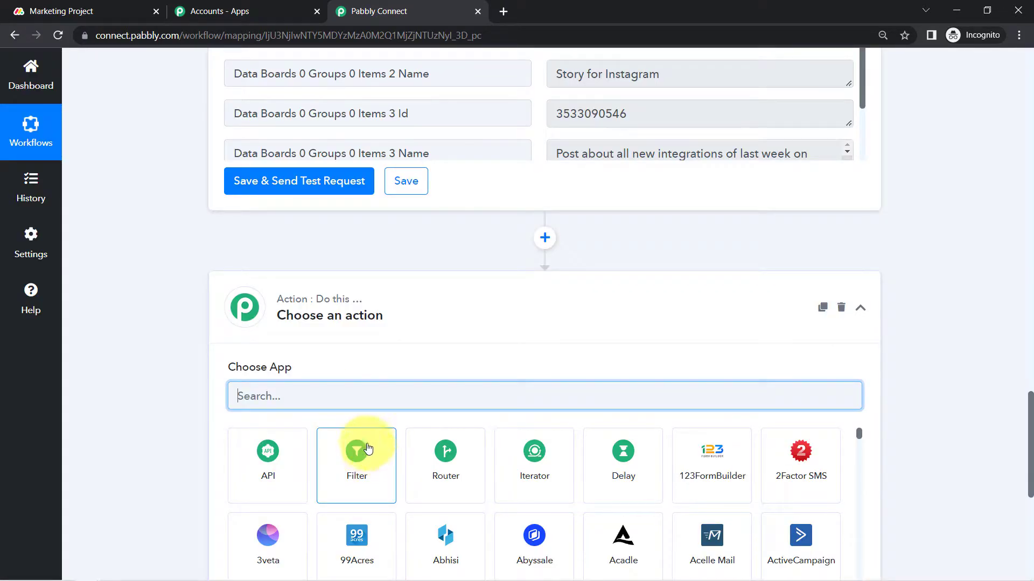
type("itera")
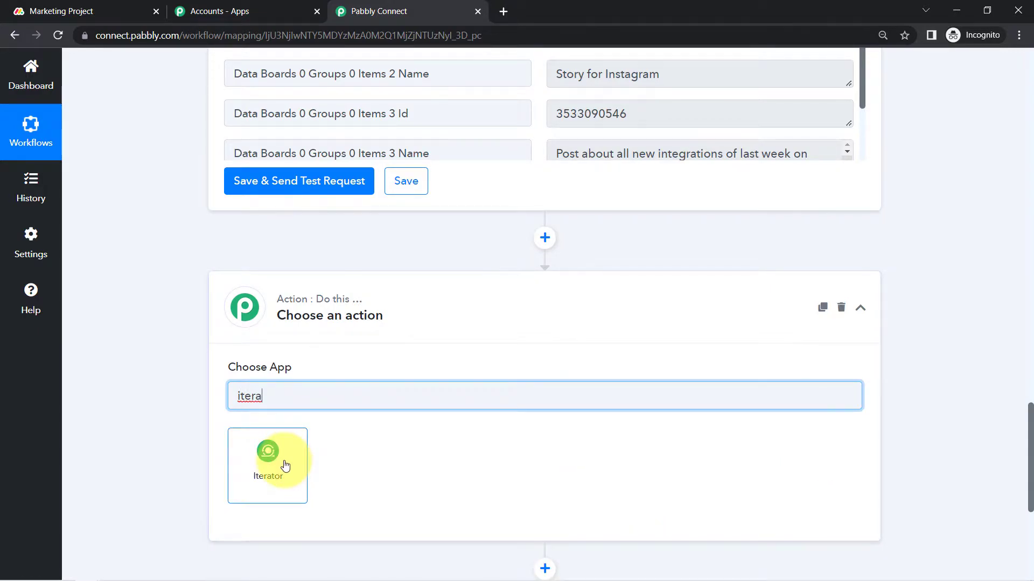
left_click(283, 467)
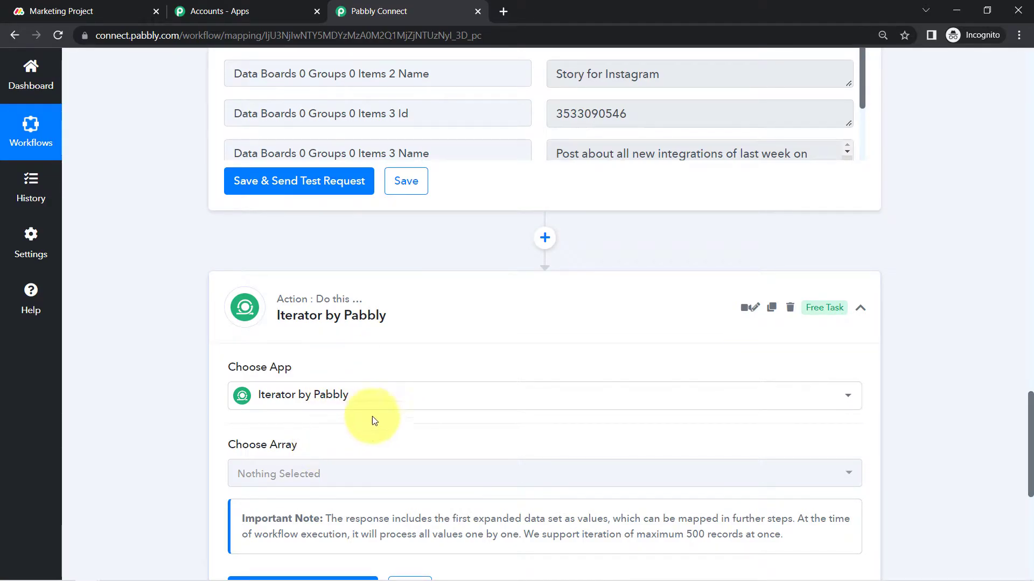
mouse_move(239, 445)
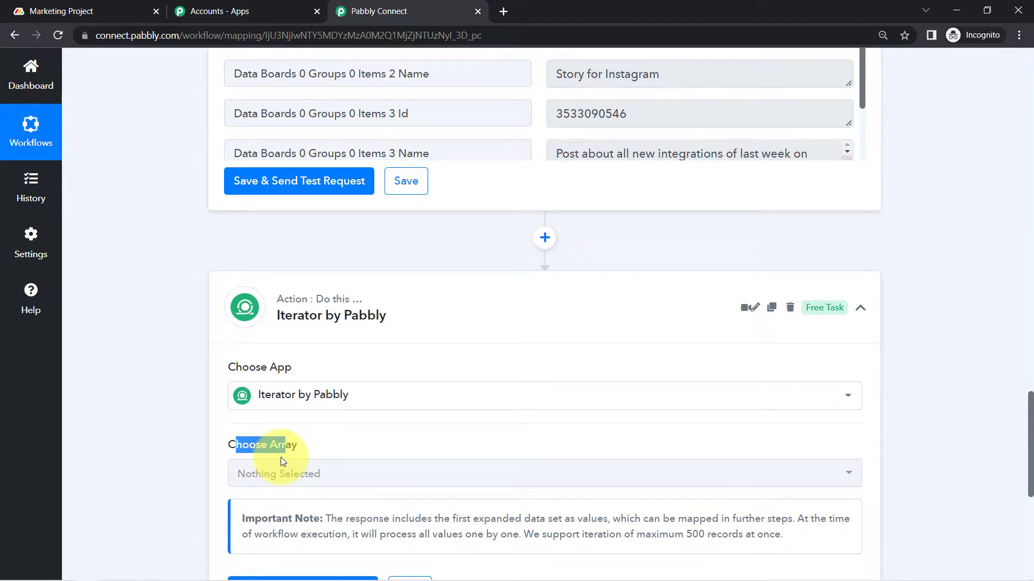
left_click_drag(1030, 470, 1016, 411)
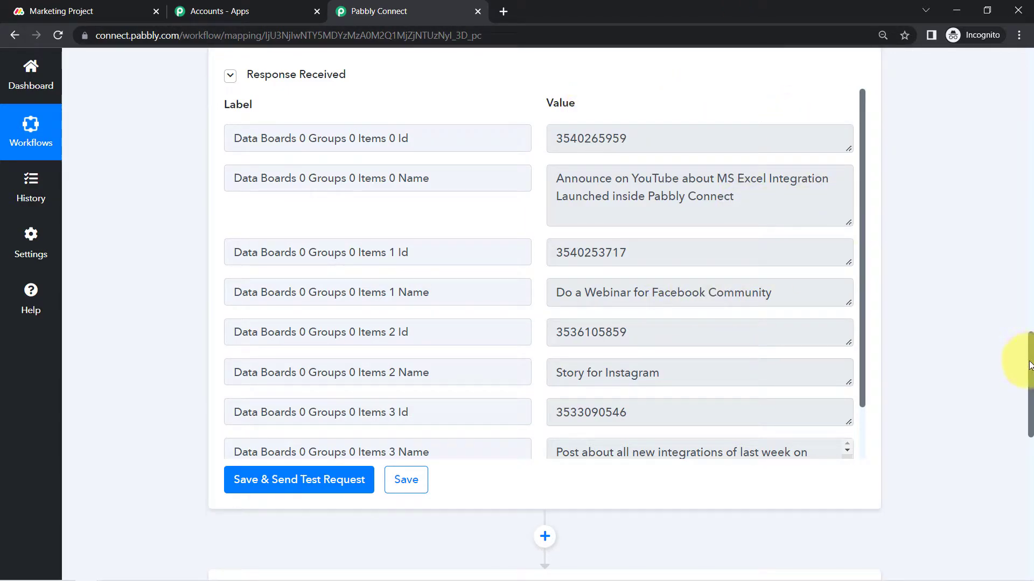
- Turn off Simple Response on the monday.com step and resend the test request
left_click_drag(1030, 365, 1028, 345)
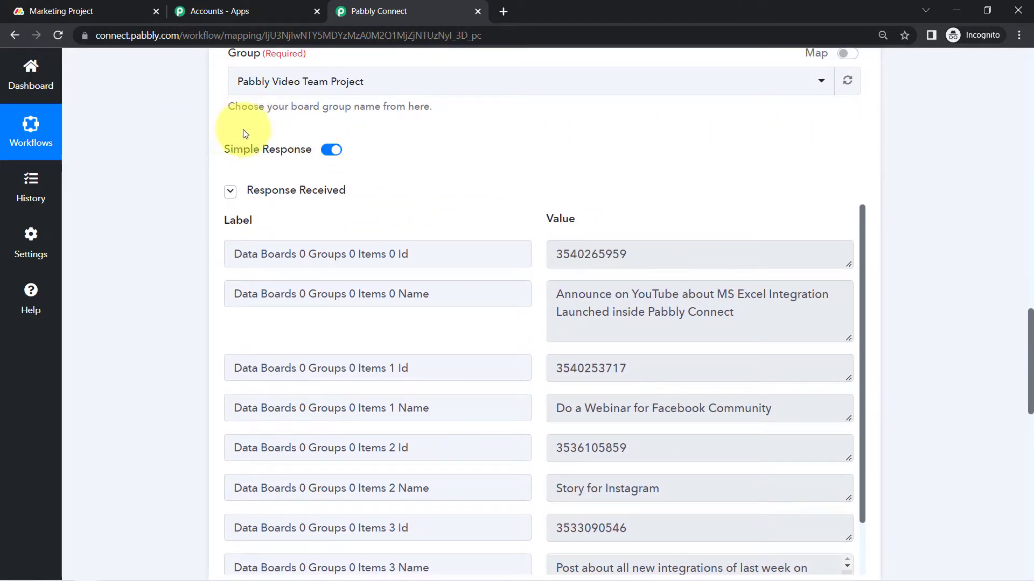
left_click(333, 151)
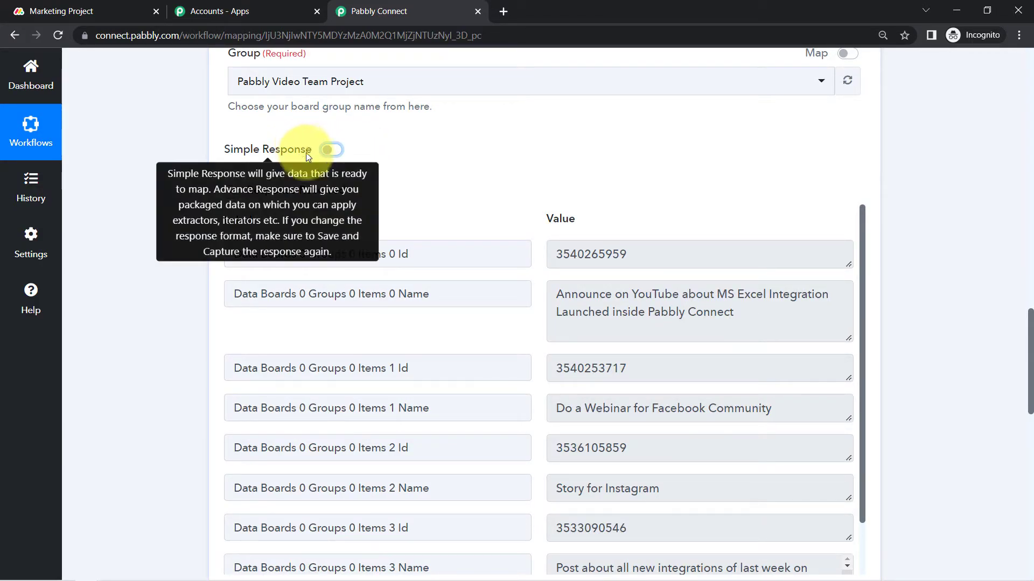
left_click_drag(1030, 344, 1027, 383)
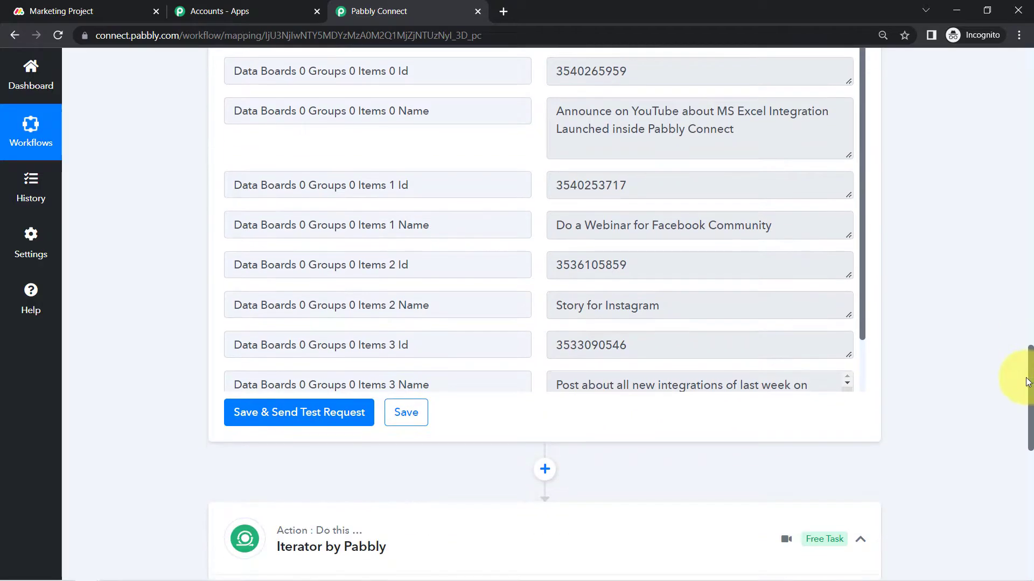
left_click(269, 417)
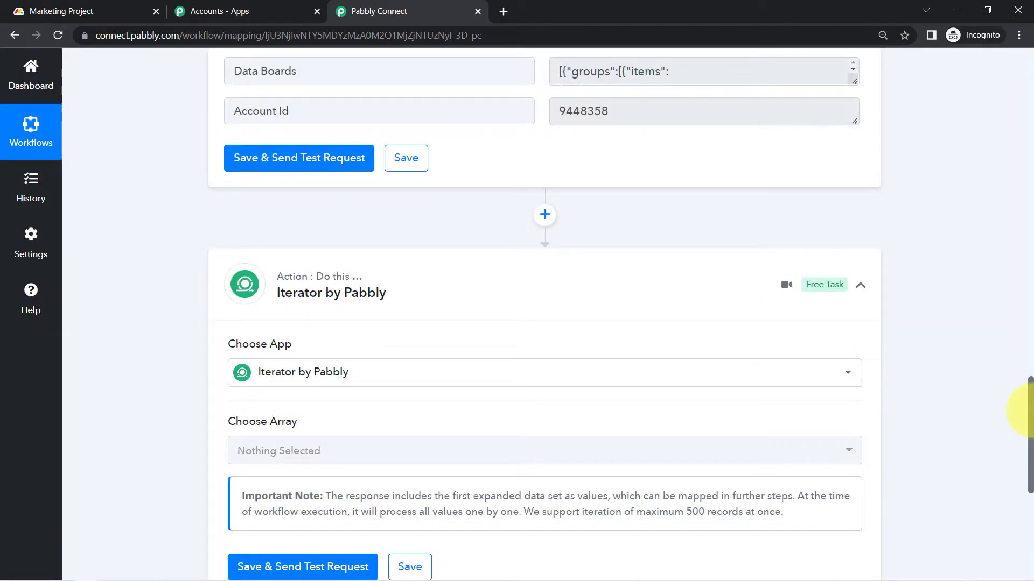
left_click_drag(1029, 428, 1015, 363)
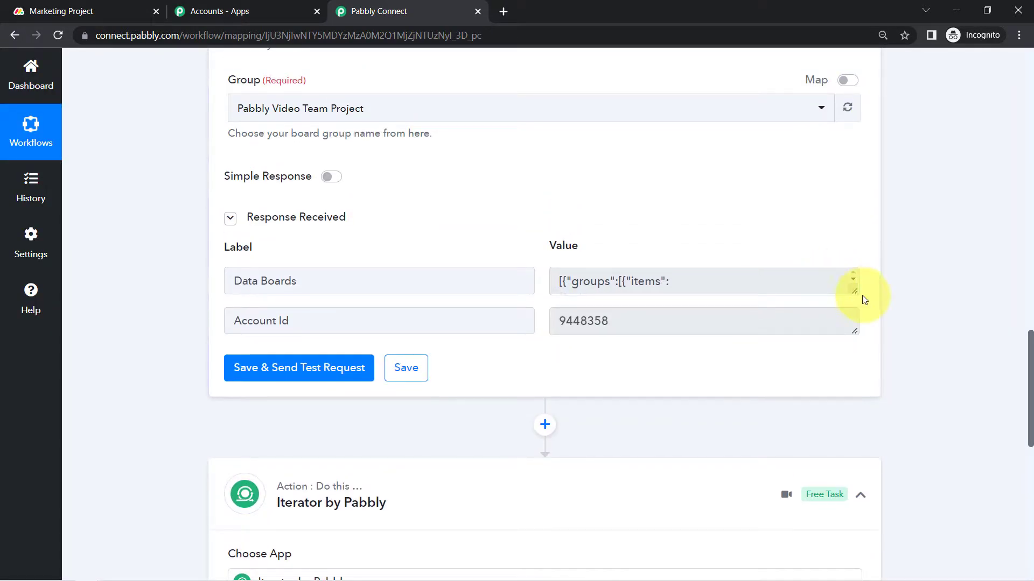
- Enlarge the Data Boards value to read the raw JSON of groups and items
left_click_drag(856, 290, 856, 490)
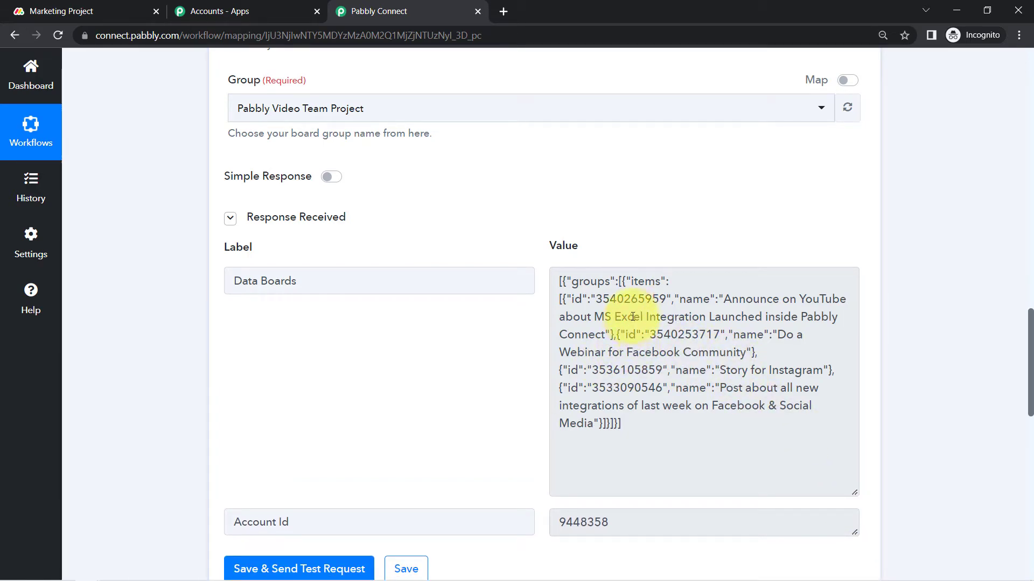
left_click_drag(558, 298, 595, 426)
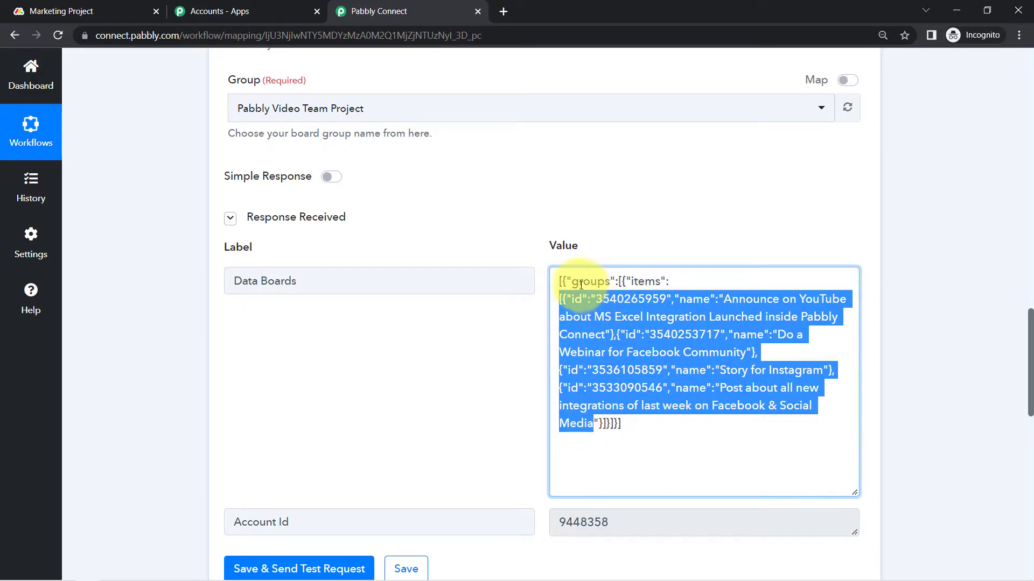
left_click_drag(566, 278, 645, 283)
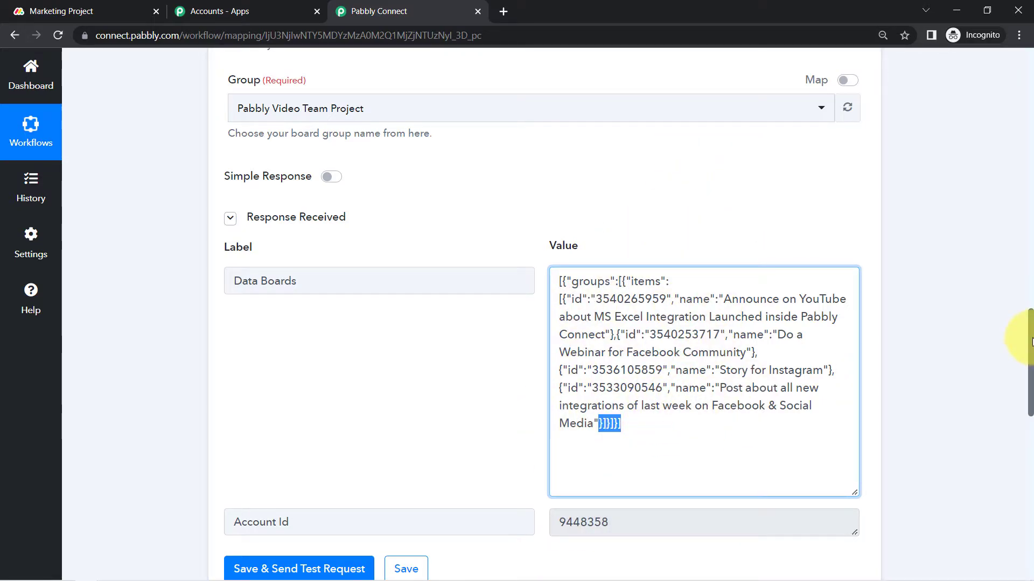
left_click_drag(1030, 349, 1015, 431)
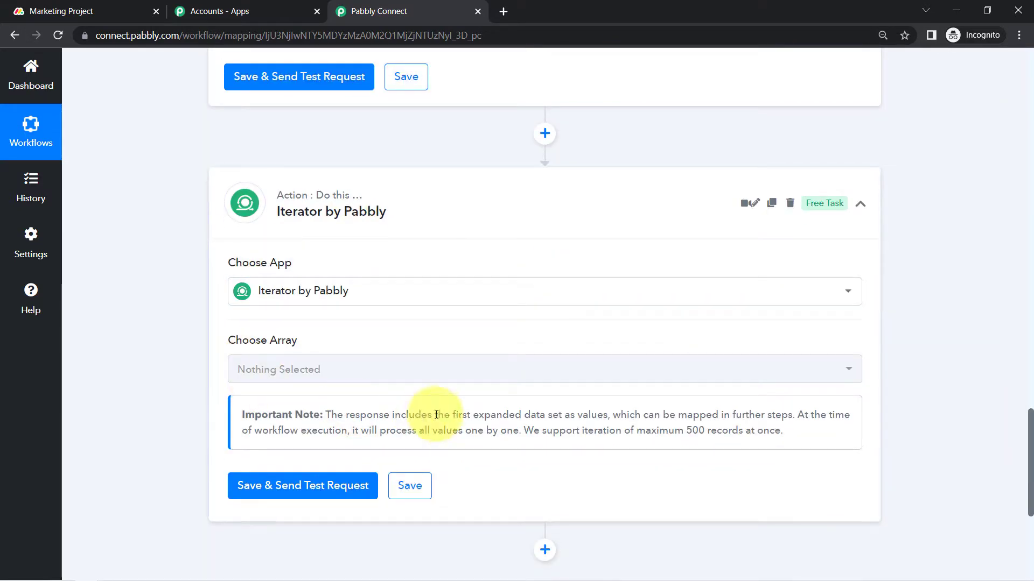
- Insert a blank 'Choose an action' step right after the monday.com step
left_click_drag(1029, 428, 1023, 392)
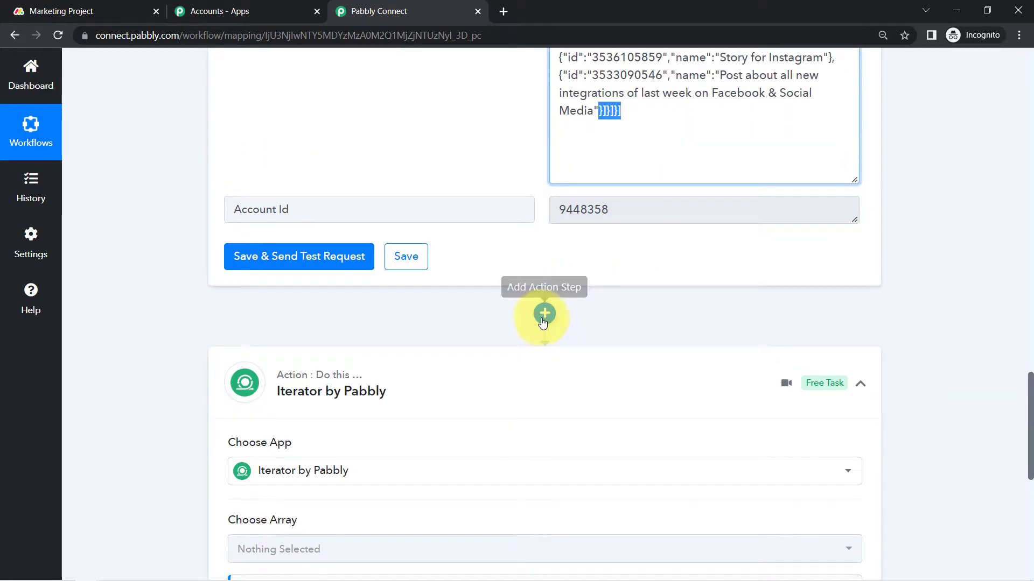
left_click(543, 314)
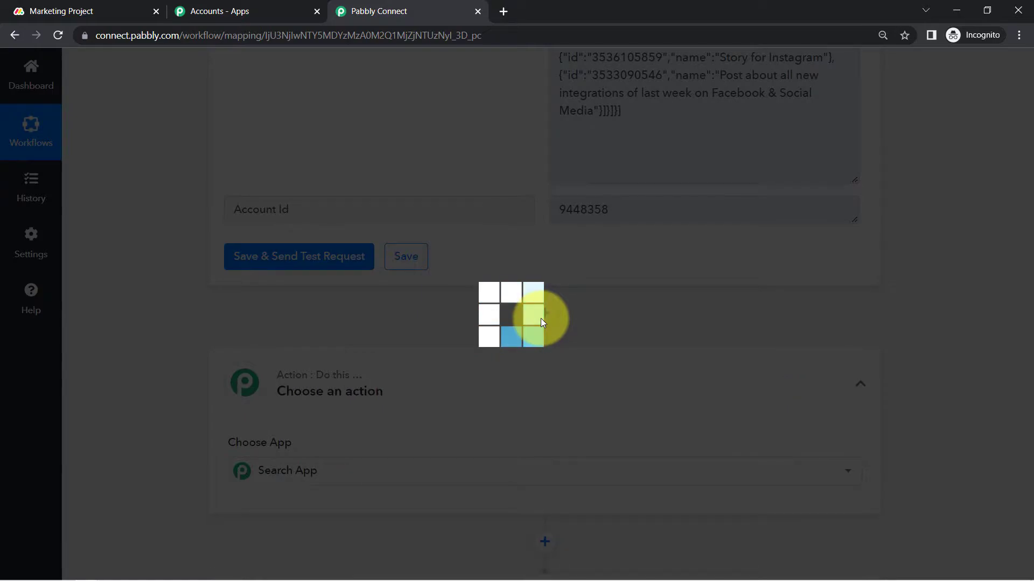
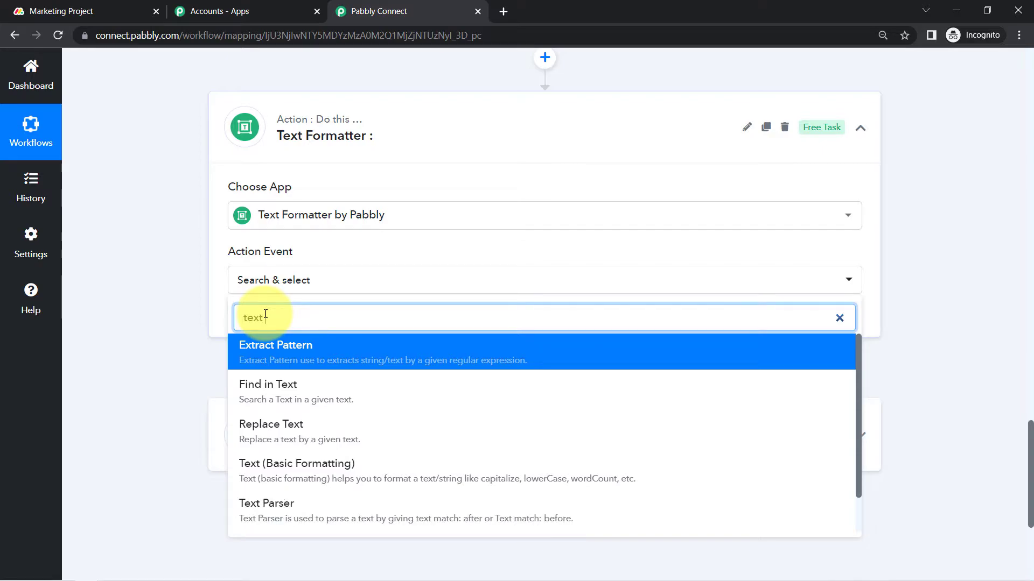
left_click(266, 353)
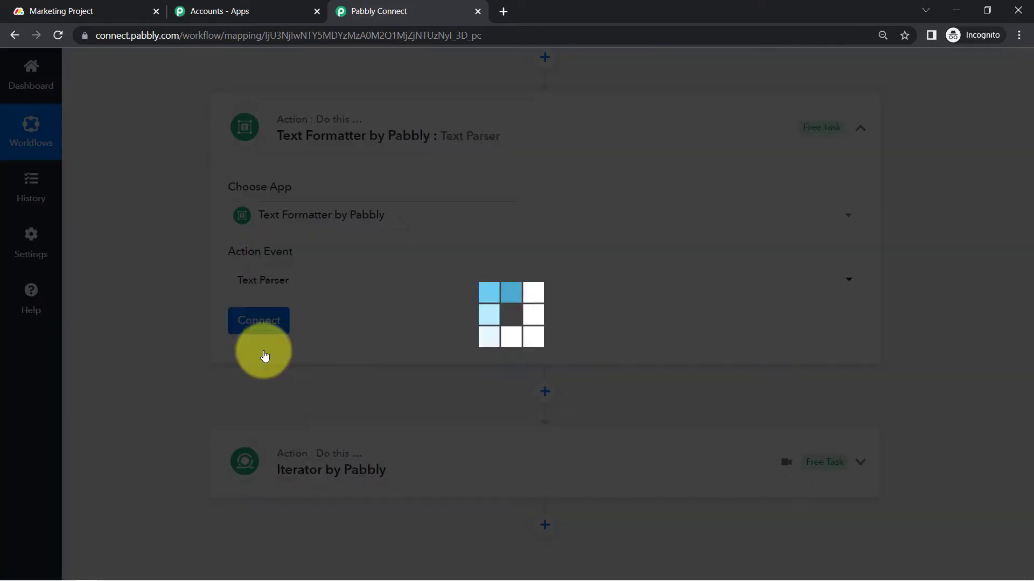
left_click(274, 330)
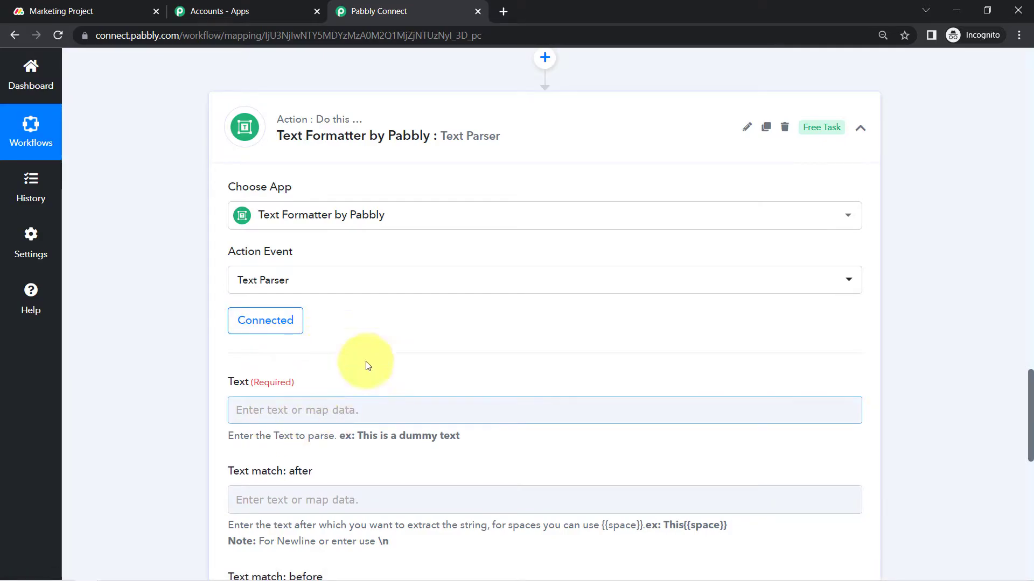
left_click_drag(1031, 437, 1029, 350)
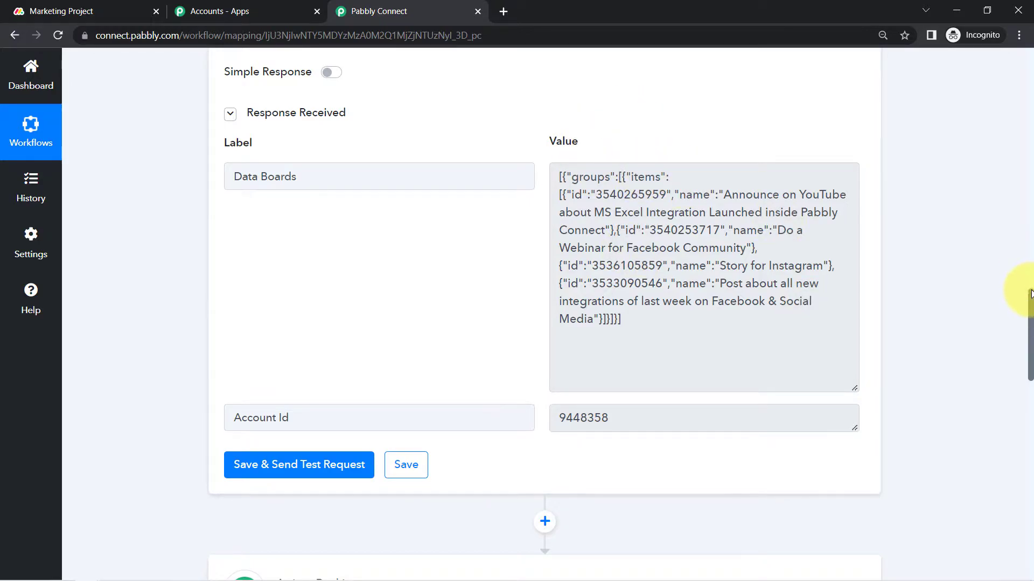
left_click_drag(1032, 317, 1018, 420)
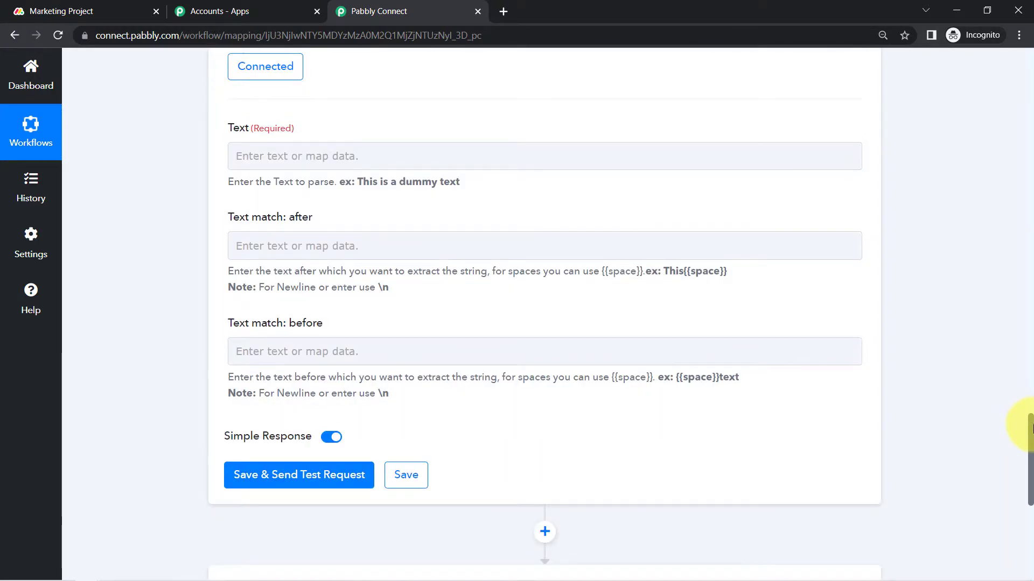
left_click(377, 157)
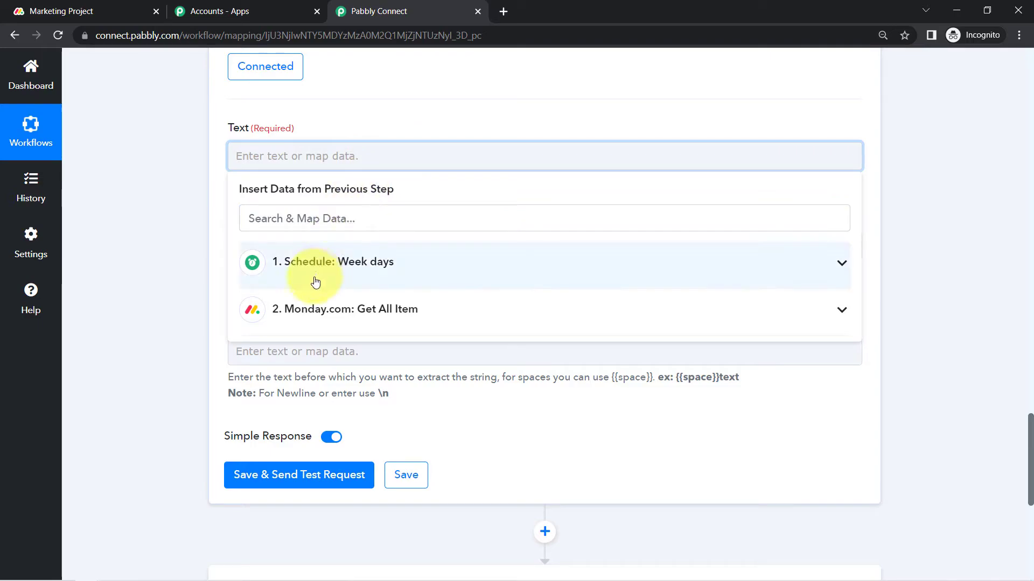
left_click(306, 312)
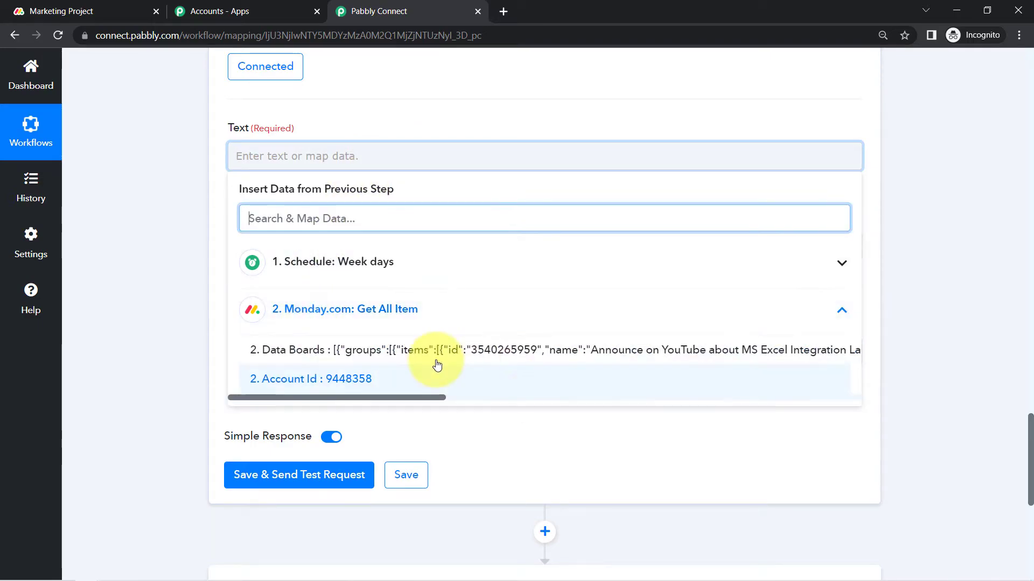
left_click(555, 362)
left_click(183, 236)
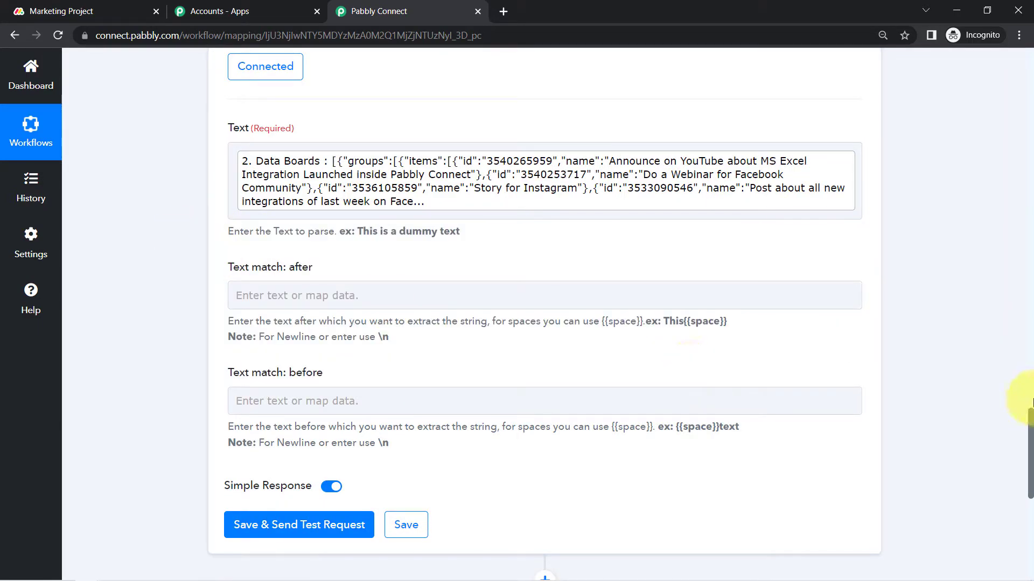
scroll(1027, 425, "up", 15)
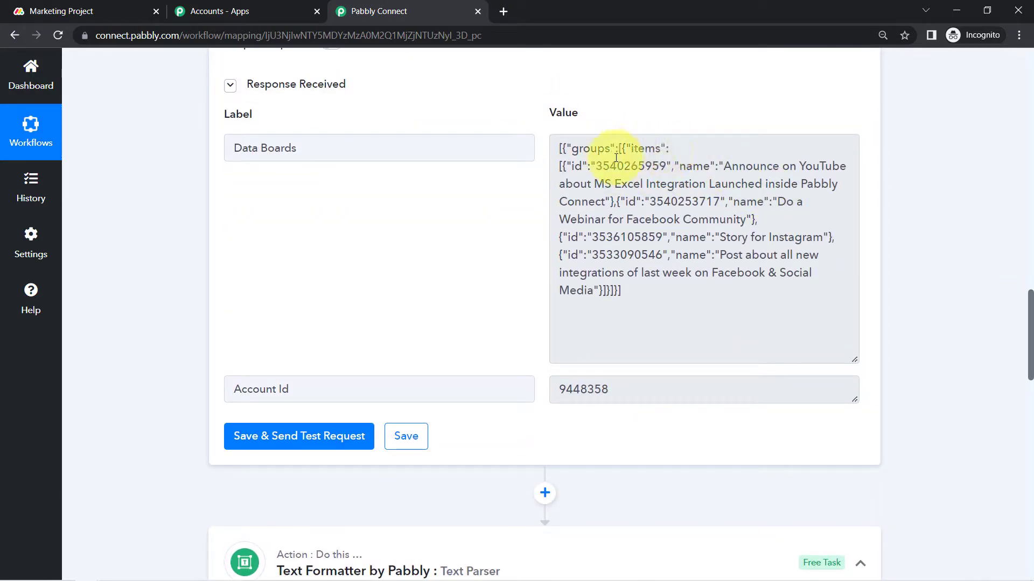
left_click_drag(560, 166, 614, 273)
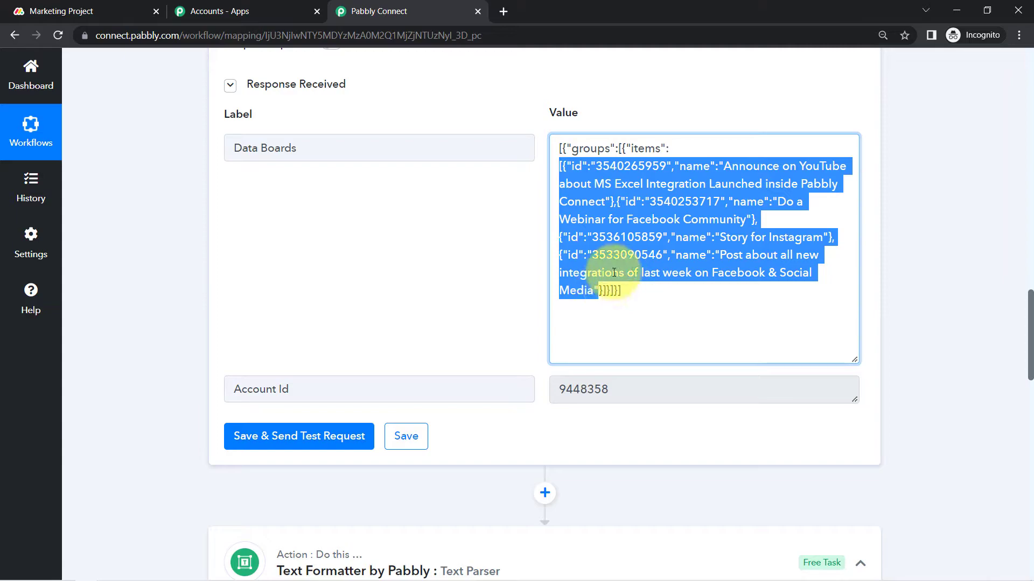
left_click(673, 148)
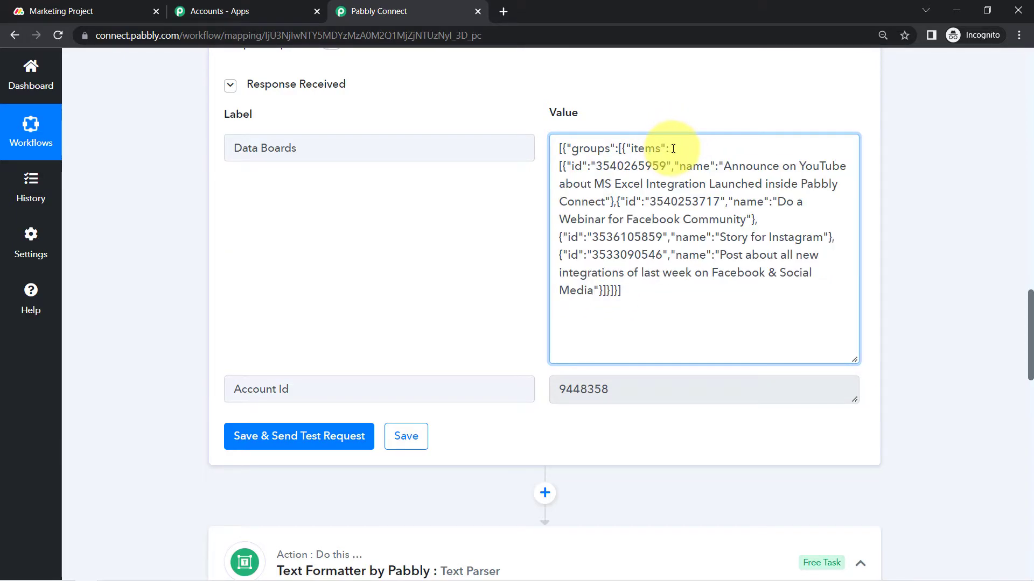
left_click_drag(673, 149, 528, 146)
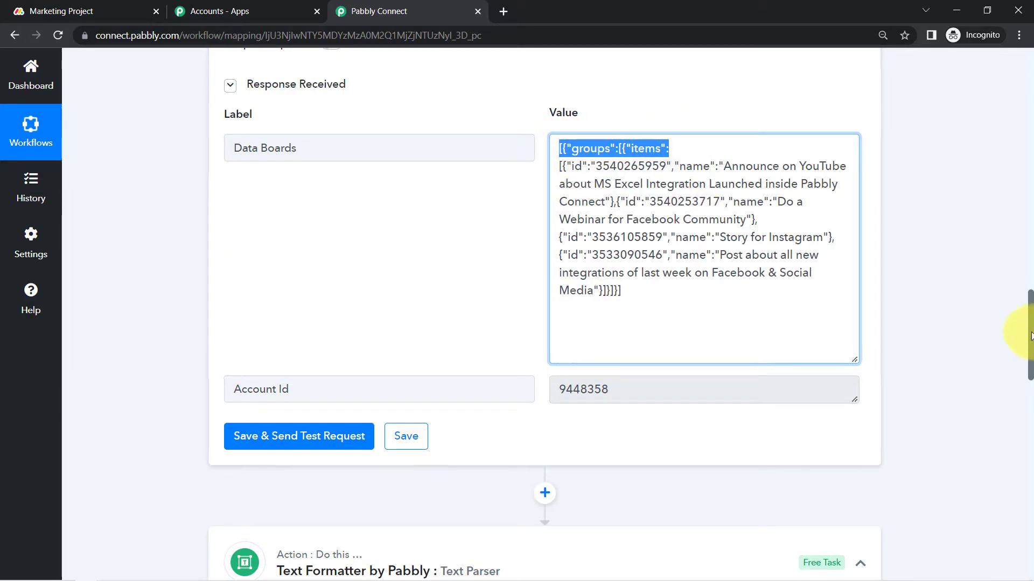
left_click_drag(1030, 328, 1027, 450)
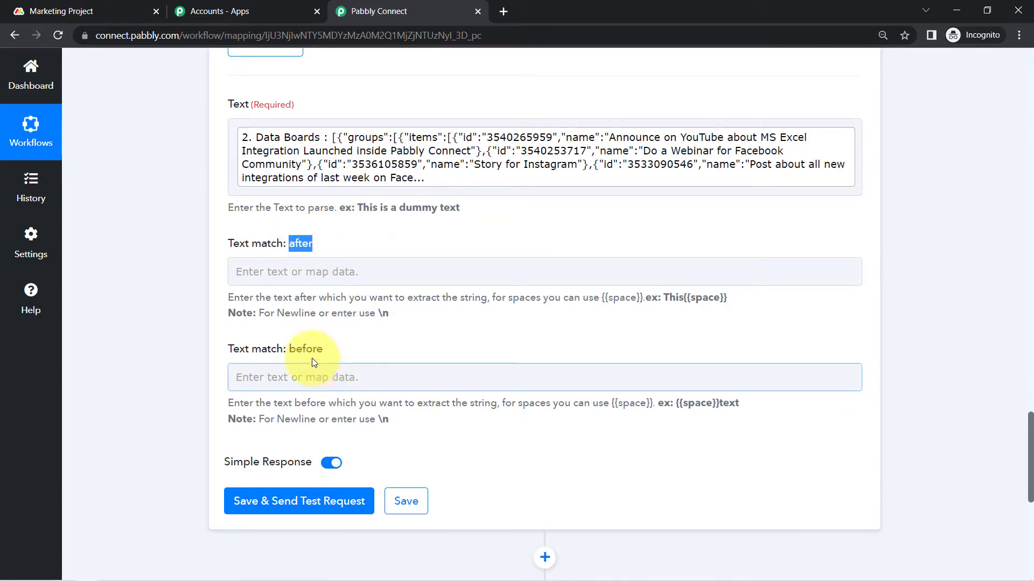
double_click(309, 350)
left_click(289, 240)
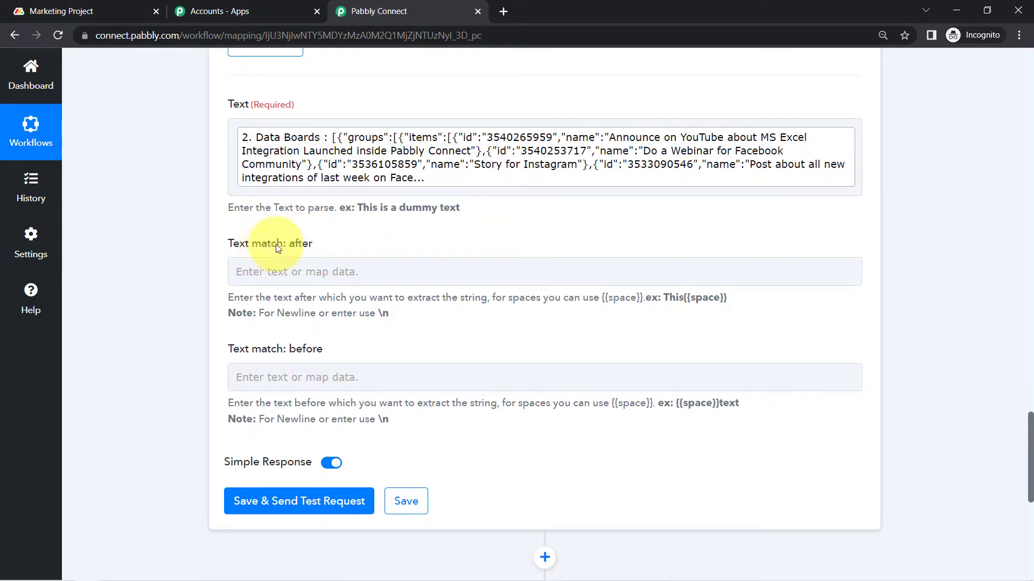
double_click(300, 243)
left_click(265, 274)
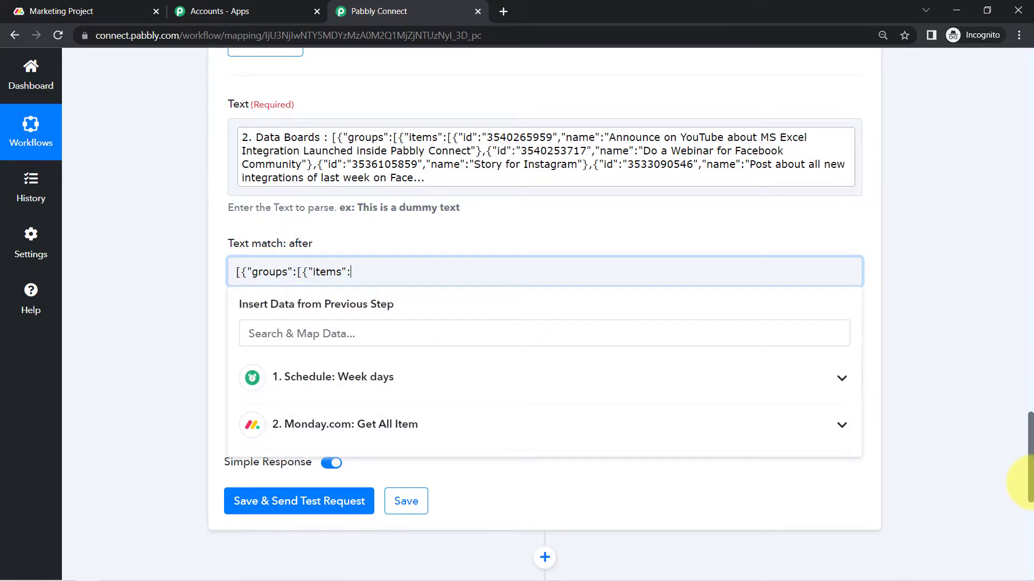
left_click_drag(1028, 482, 1018, 393)
left_click_drag(620, 263, 604, 263)
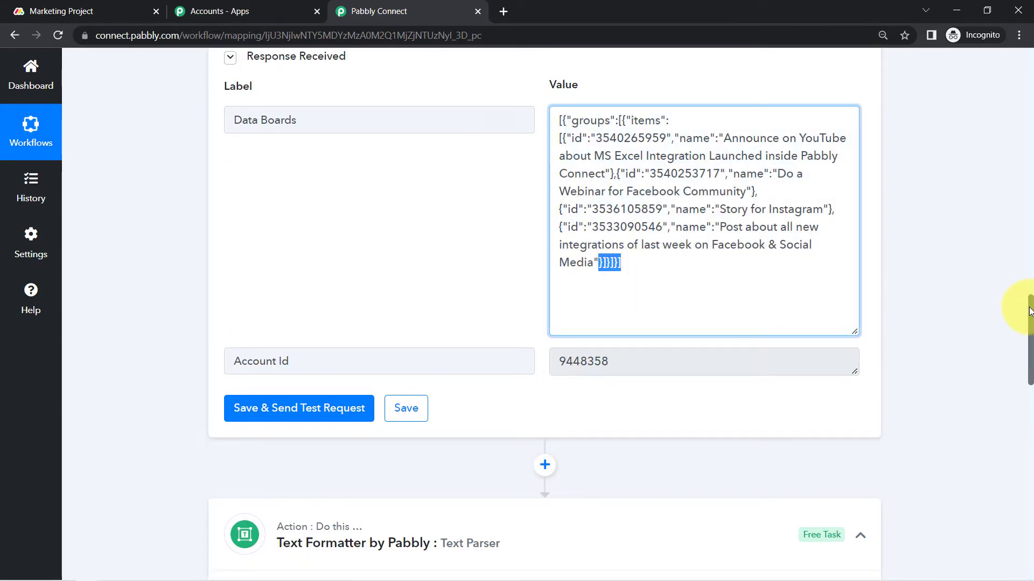
left_click_drag(1029, 311, 1028, 436)
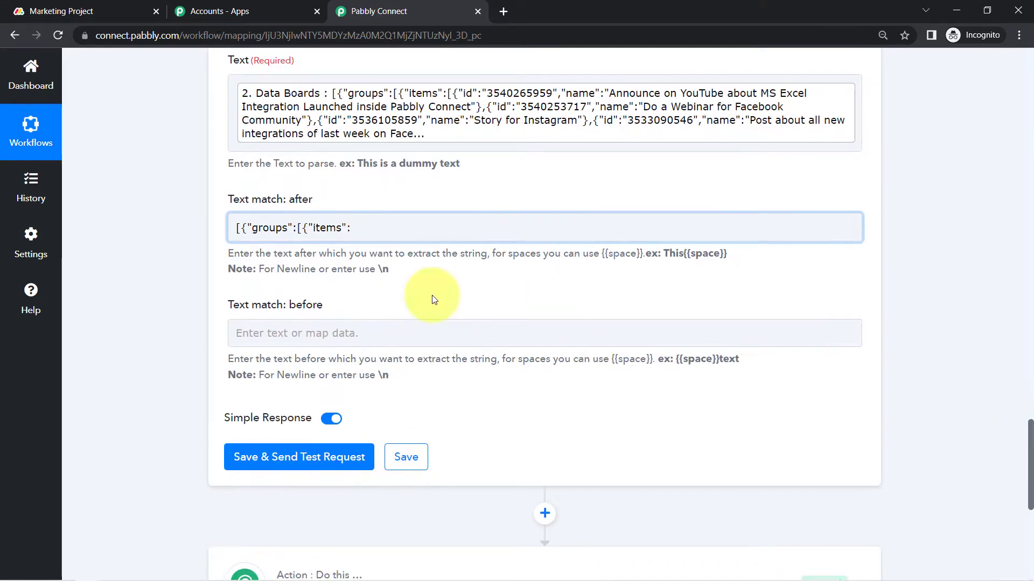
left_click(316, 330)
type("}]}]}]")
left_click(127, 397)
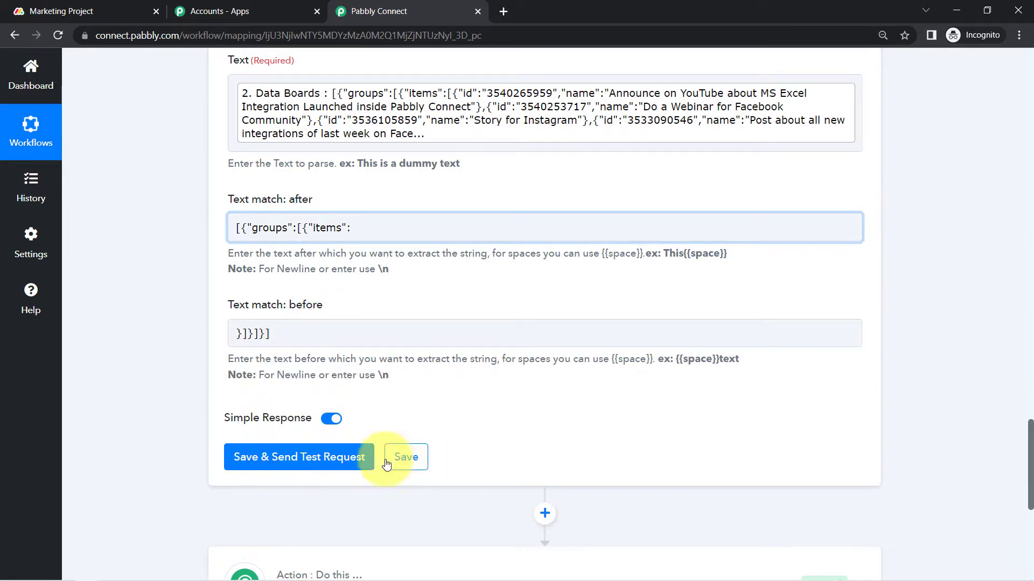
left_click(313, 456)
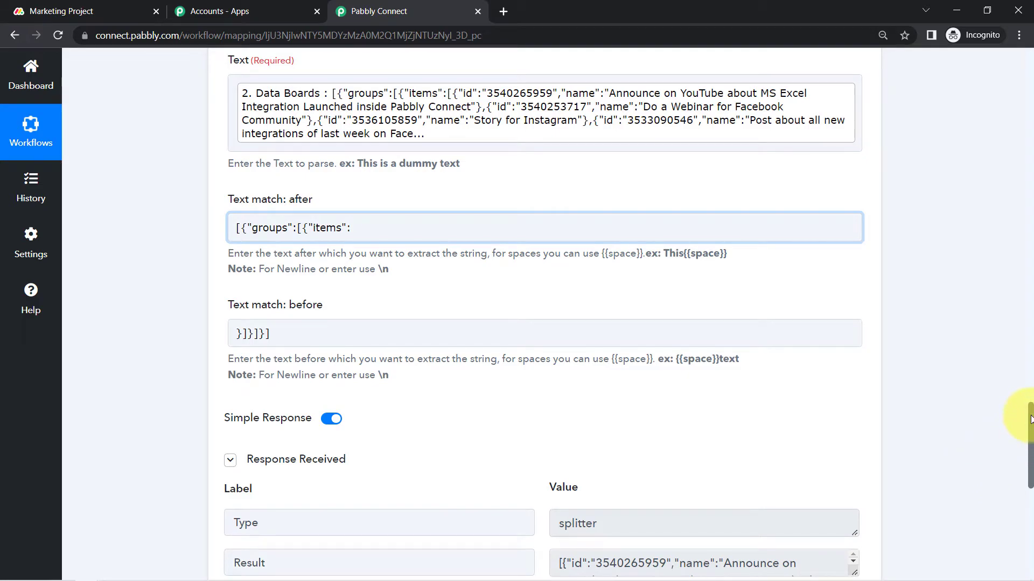
left_click_drag(1029, 420, 1029, 466)
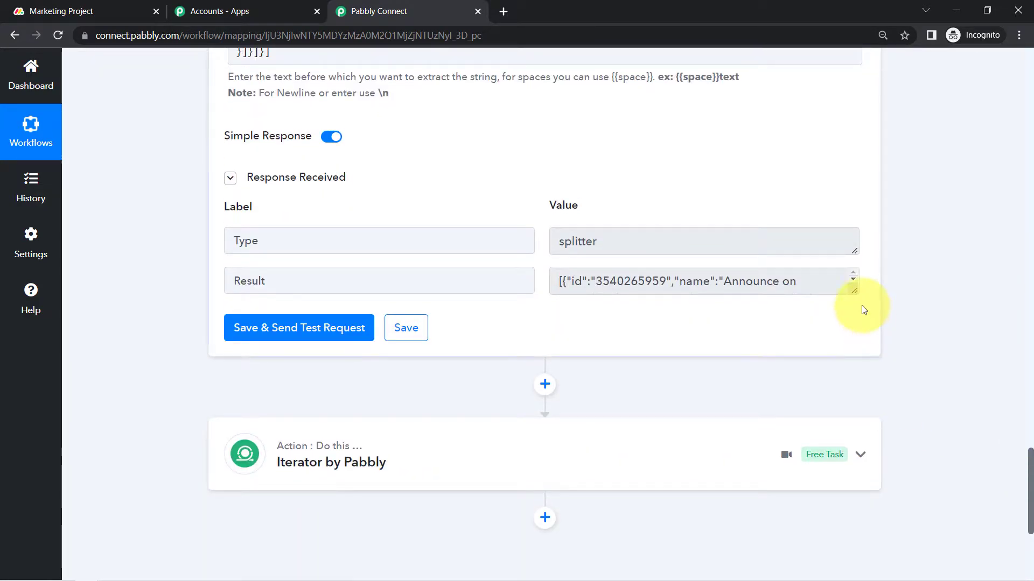
left_click_drag(855, 291, 855, 472)
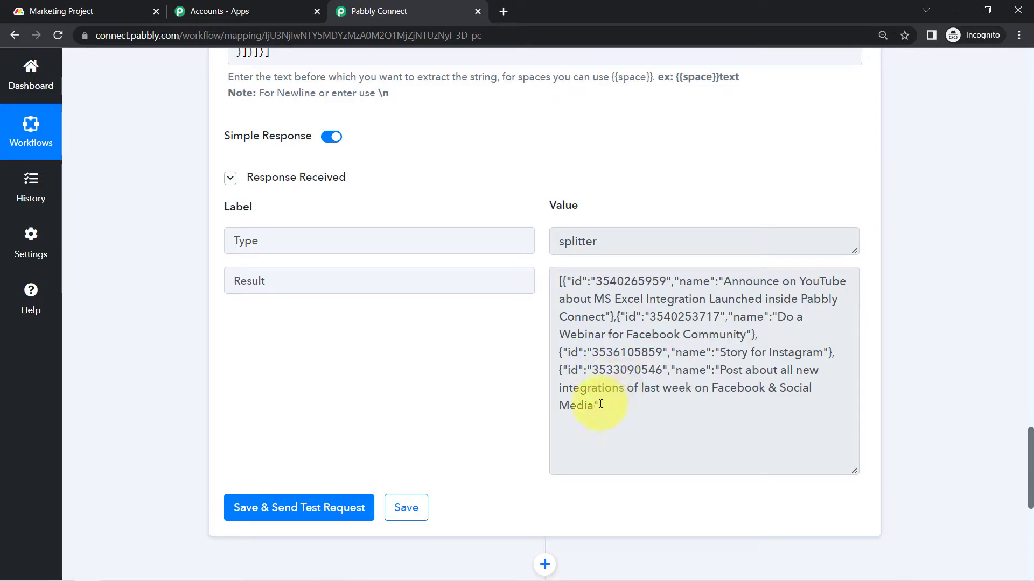
scroll(1018, 432, "up", 3)
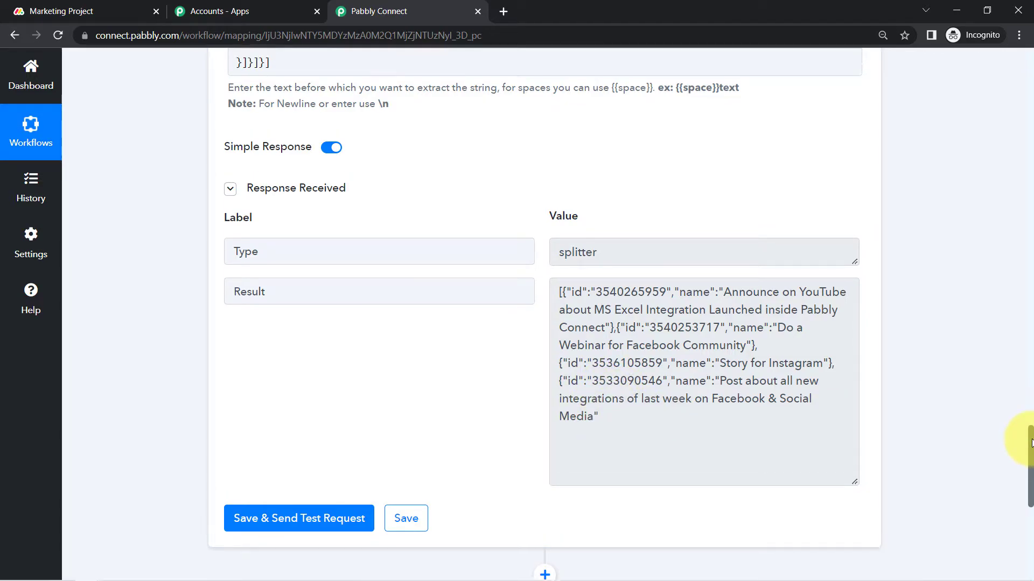
left_click(251, 201)
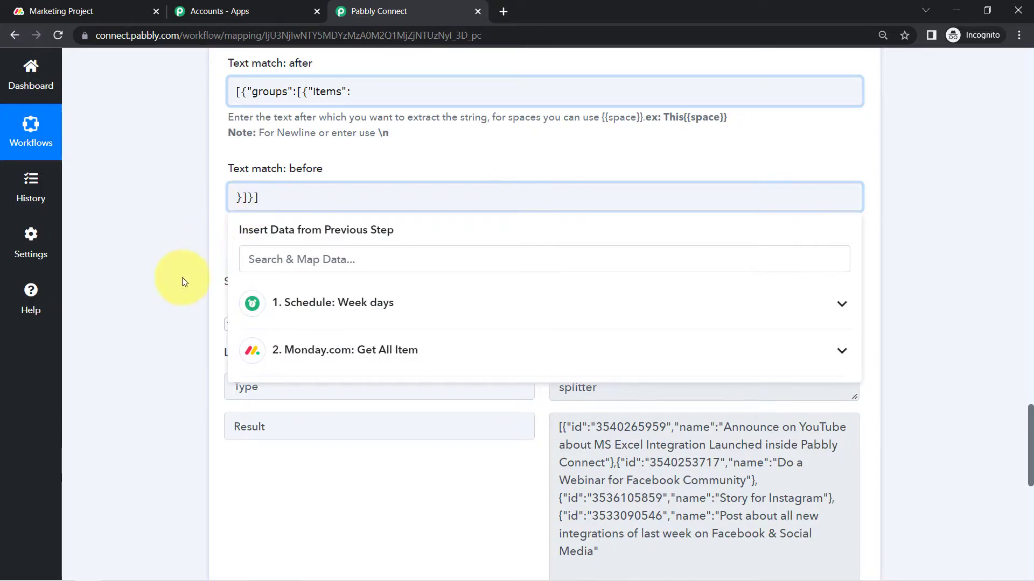
left_click(1027, 401)
left_click_drag(1029, 410, 1028, 469)
left_click(260, 299)
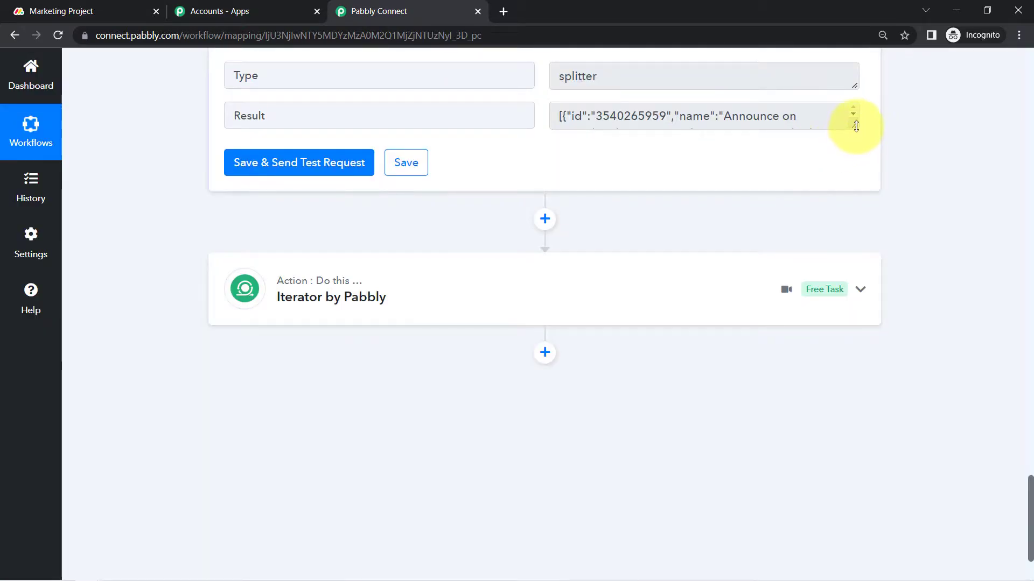
left_click_drag(856, 126, 854, 311)
left_click(671, 245)
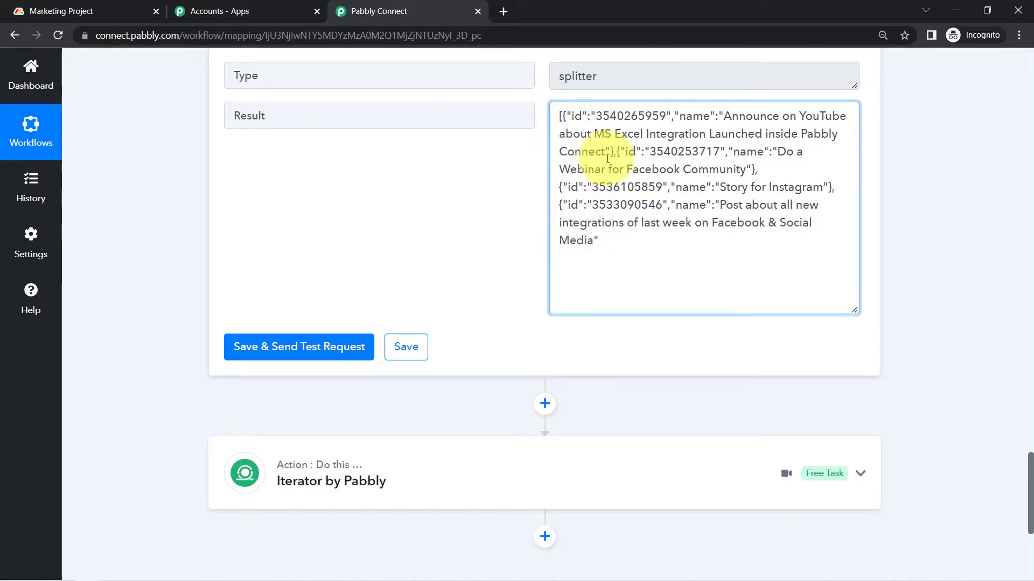
left_click(499, 17)
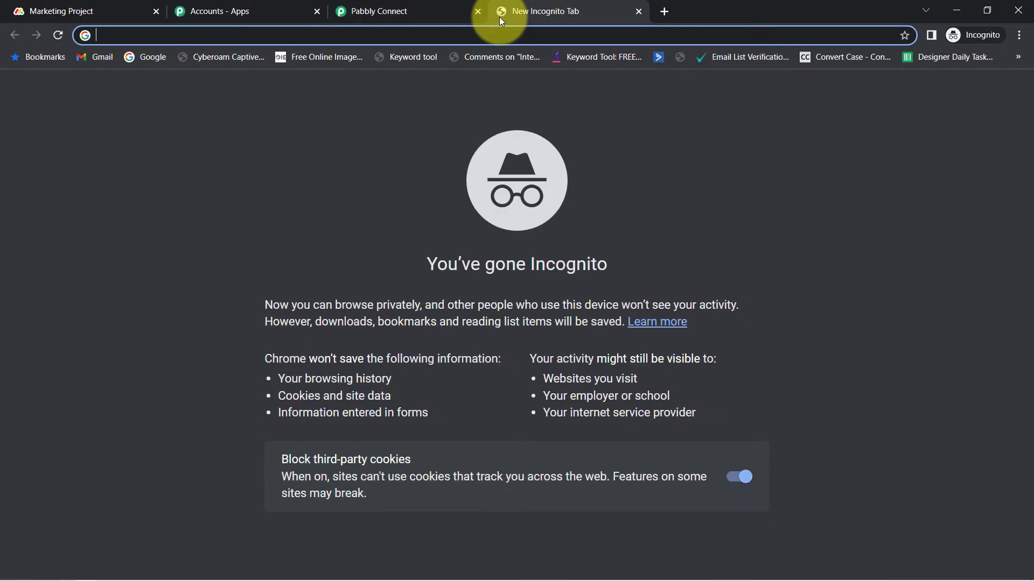
type("}}")
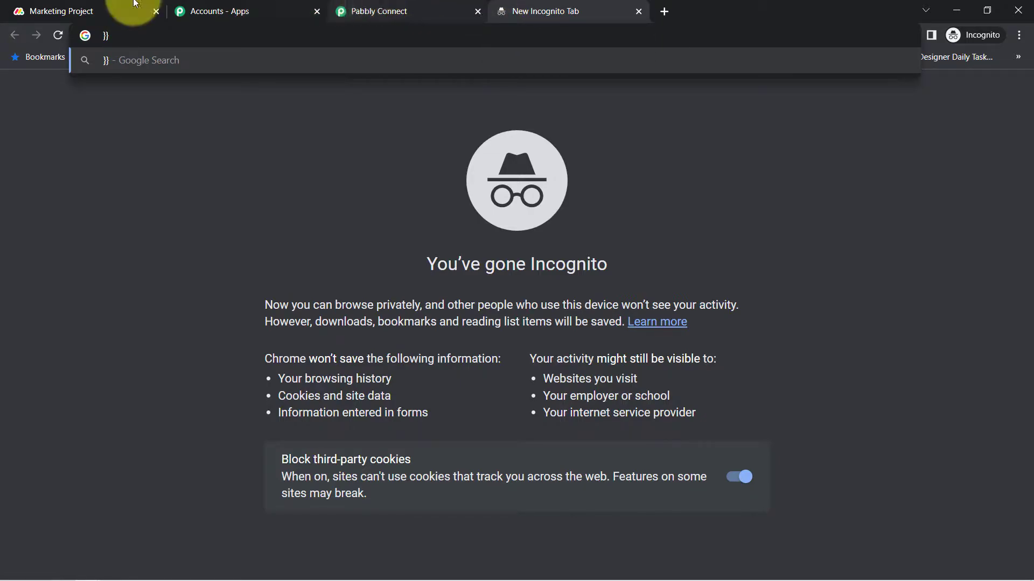
left_click(347, 10)
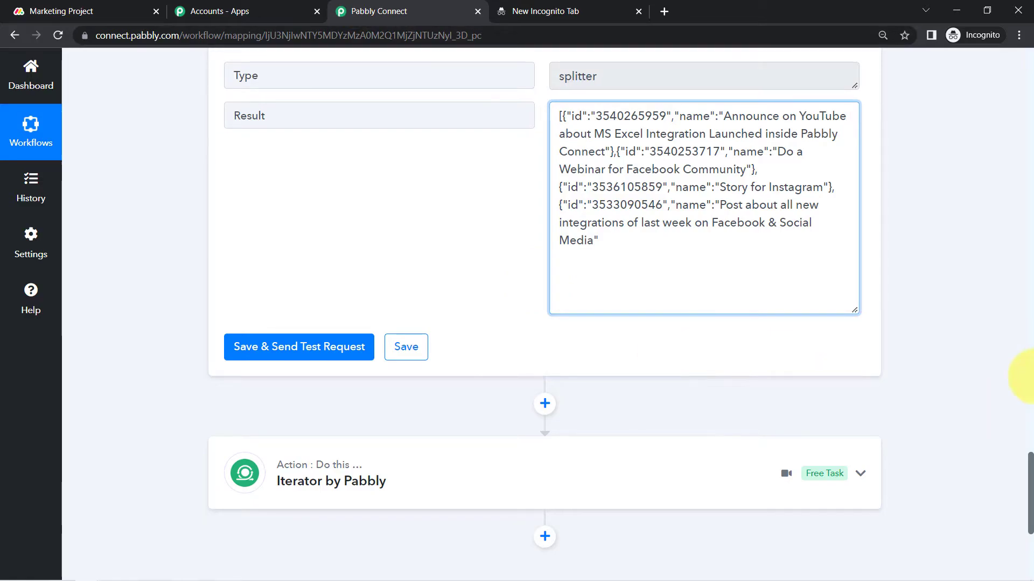
left_click_drag(1029, 464, 1029, 506)
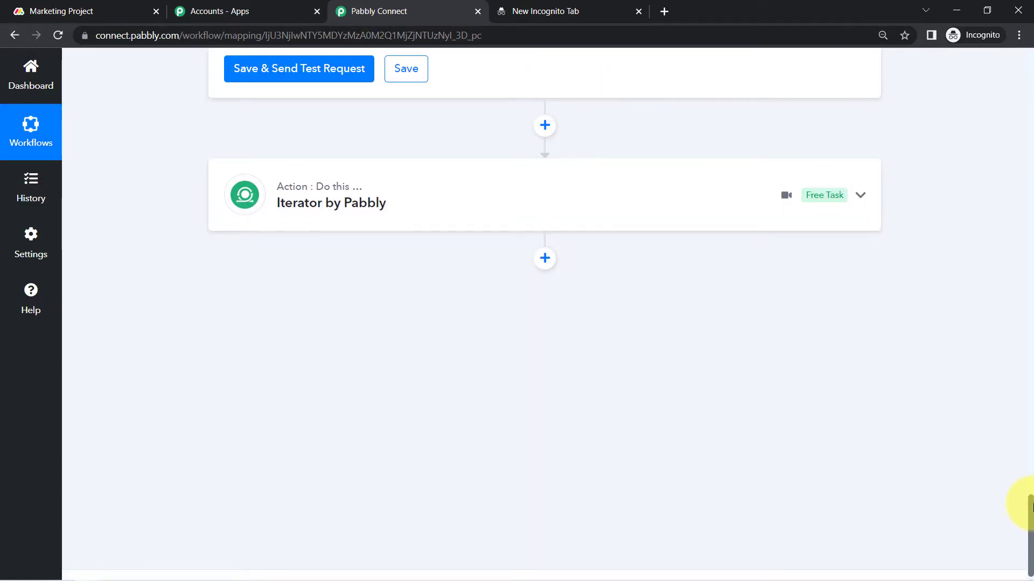
left_click(544, 127)
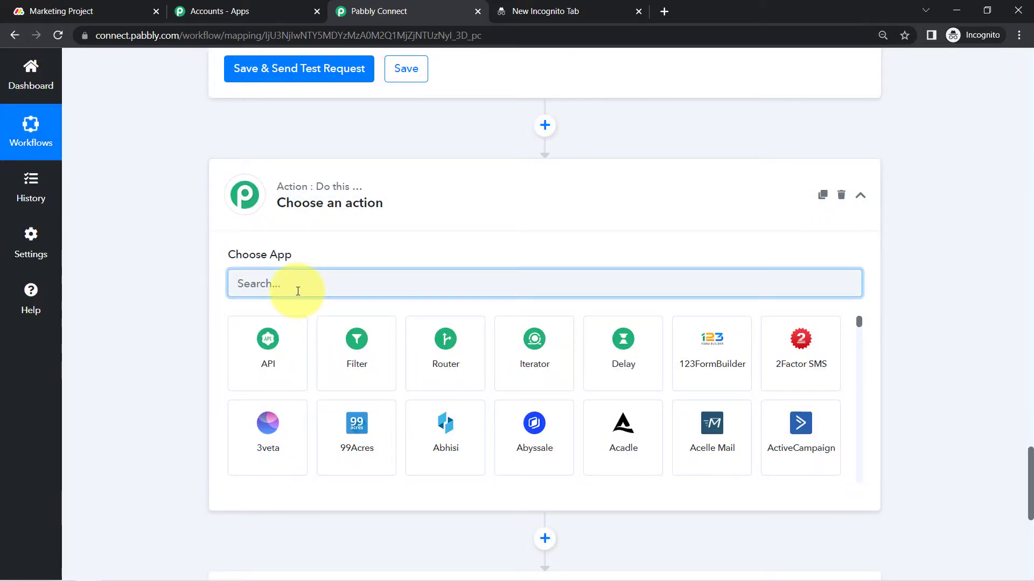
type("numbe")
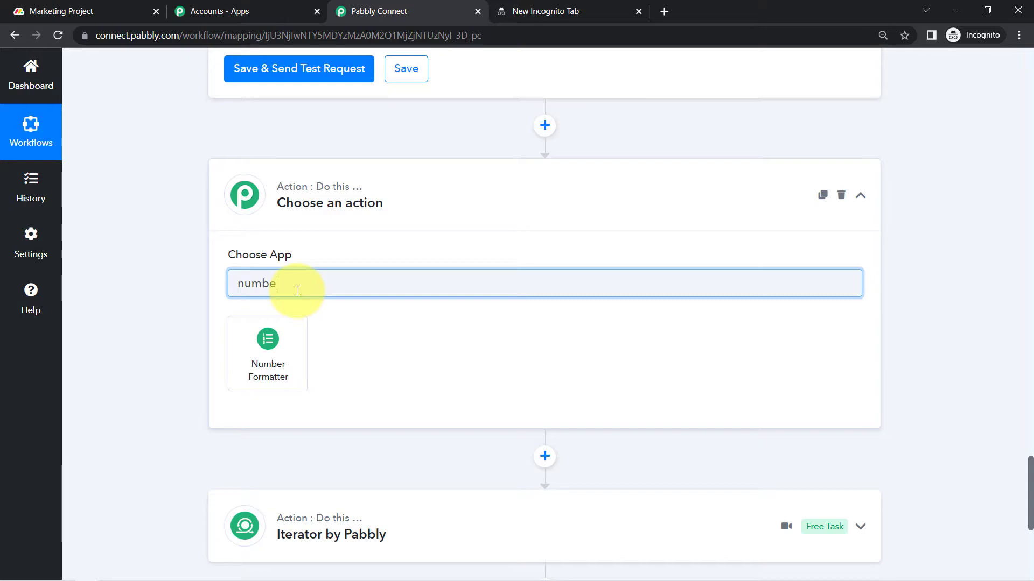
left_click(271, 349)
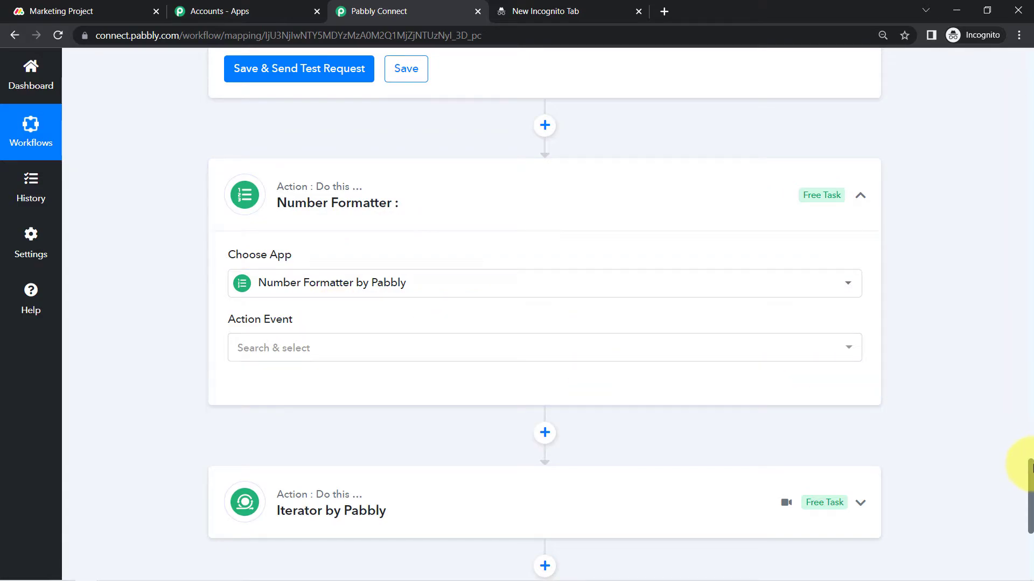
scroll(1021, 473, "down", 2)
left_click(274, 260)
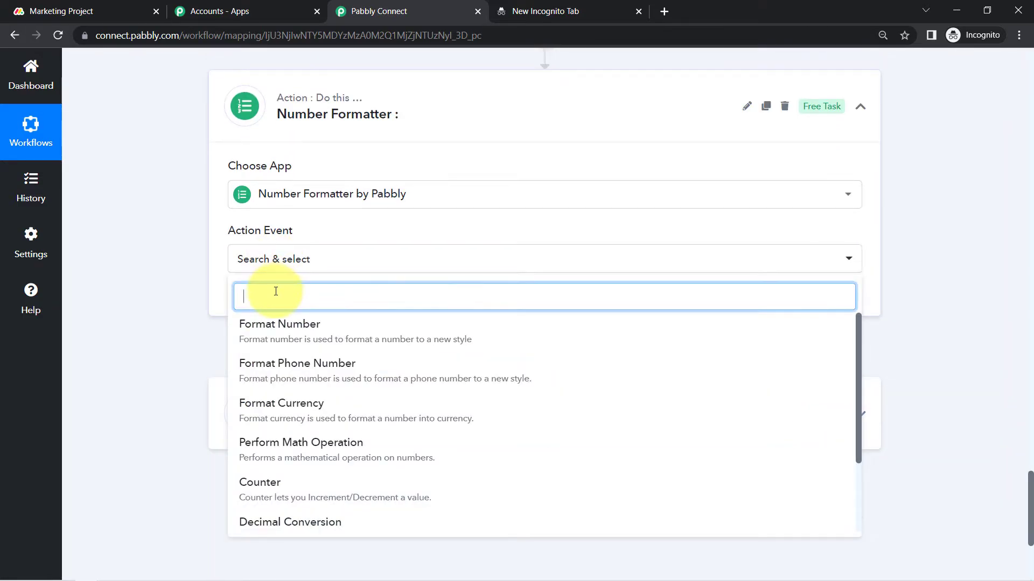
type("spe")
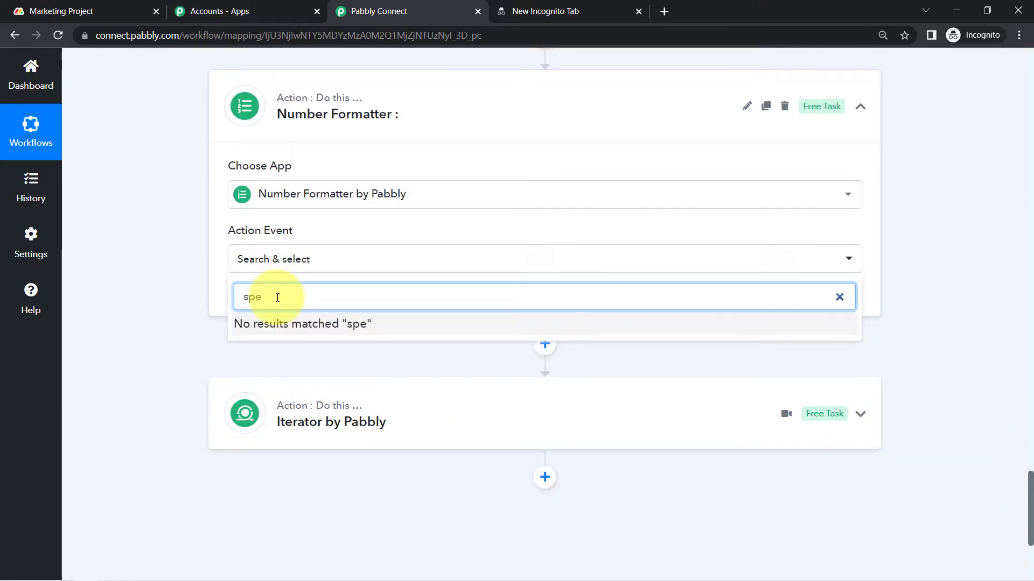
key("BackSpace")
type("re")
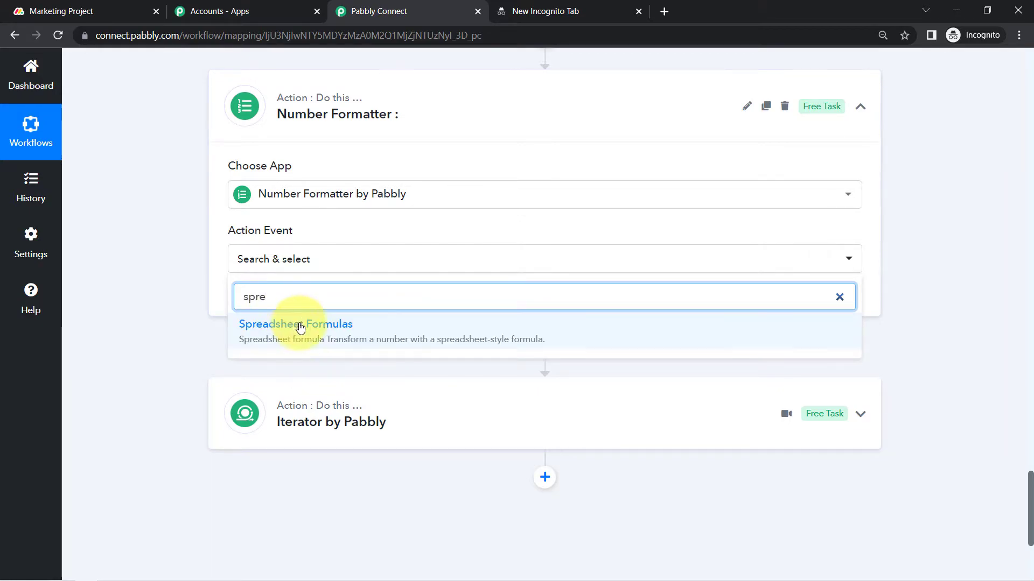
left_click(296, 323)
left_click(281, 312)
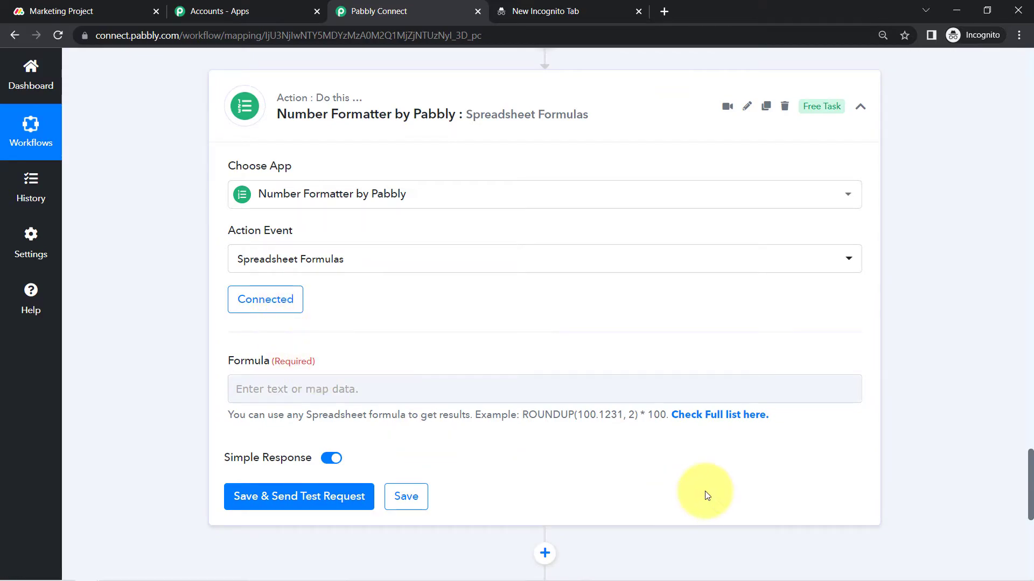
right_click(716, 417)
left_click(752, 427)
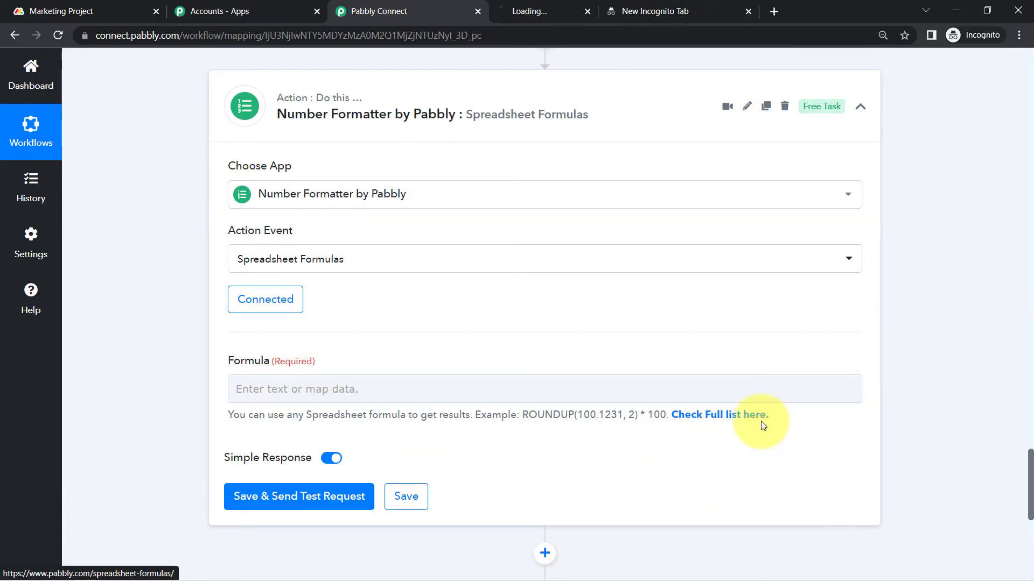
left_click(565, 12)
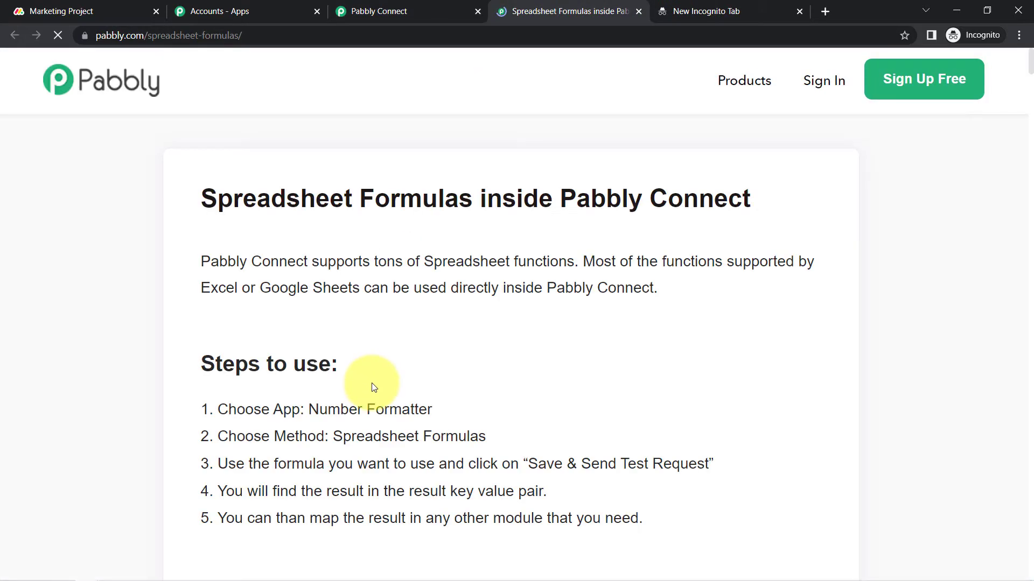
key("ctrl+f")
type("contat")
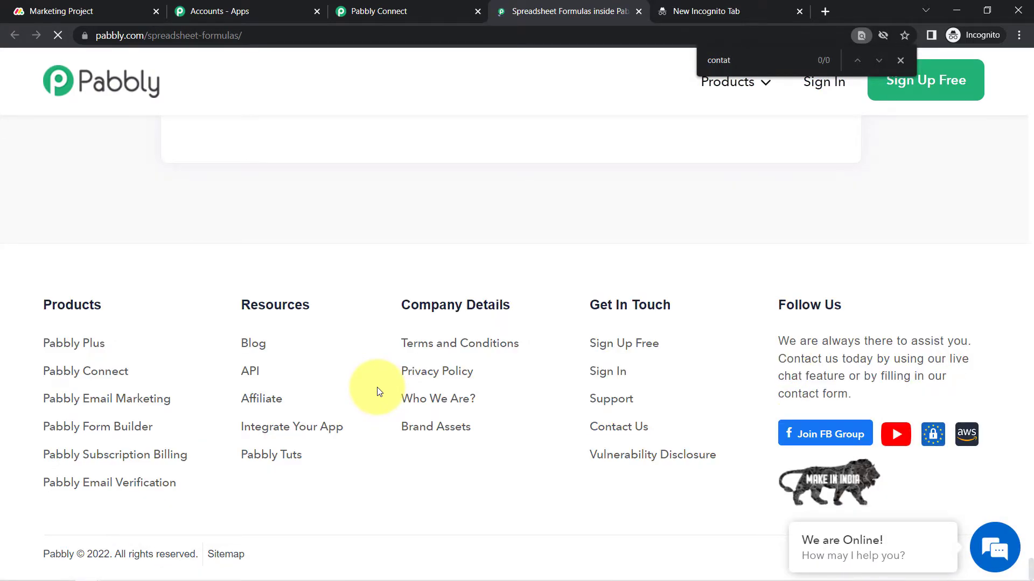
key("BackSpace")
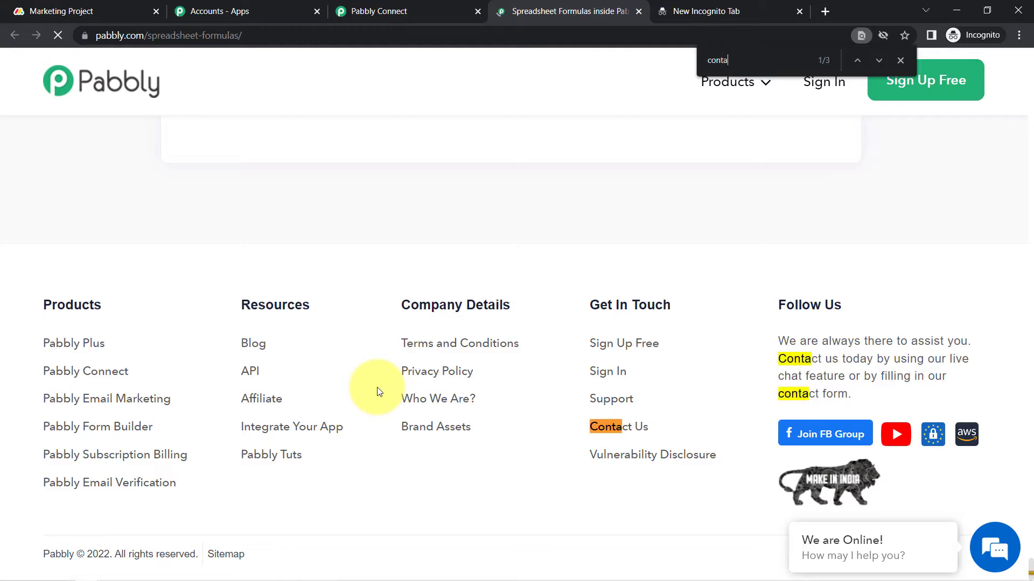
type("ate")
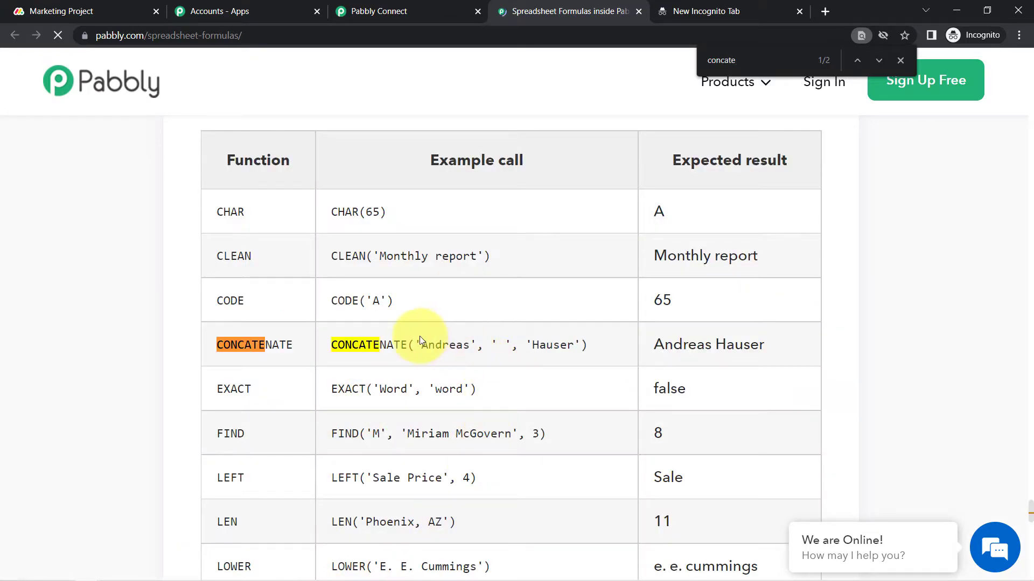
left_click_drag(331, 346, 483, 347)
left_click(360, 353)
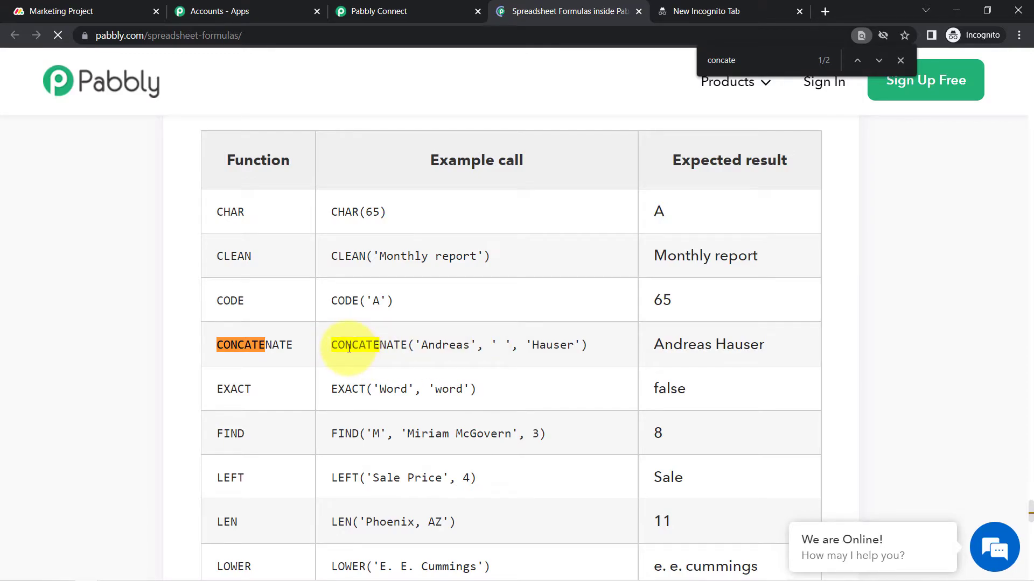
double_click(344, 345)
key("ctrl+c")
left_click(371, 10)
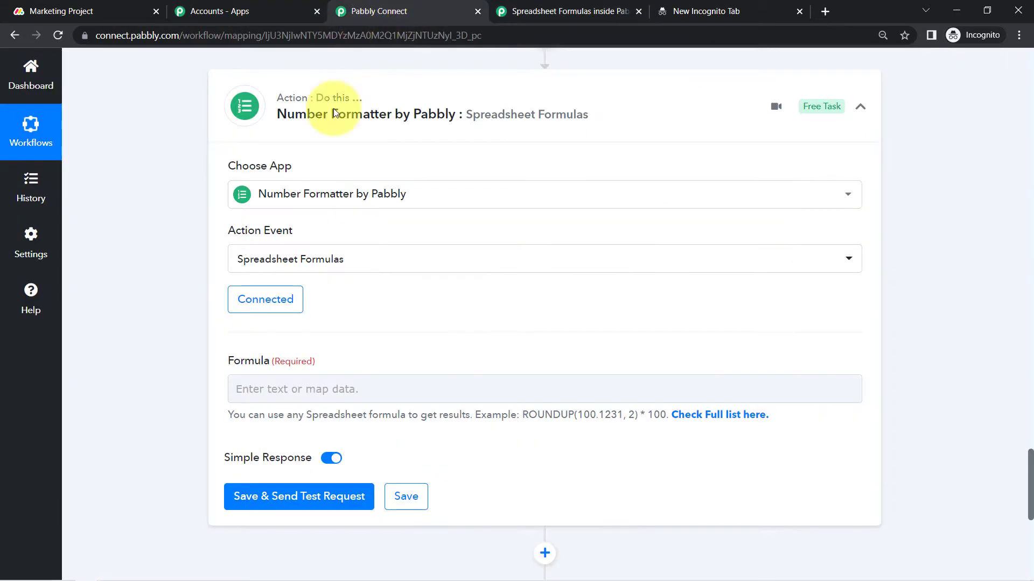
left_click(253, 389)
key("ctrl+v")
type("(\"")
scroll(325, 340, "down", 1)
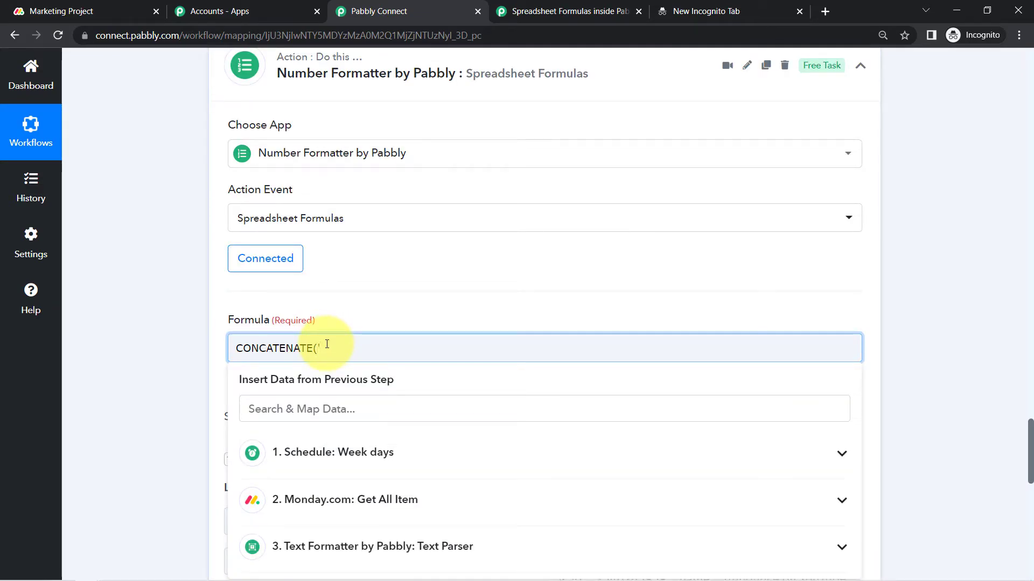
left_click(307, 547)
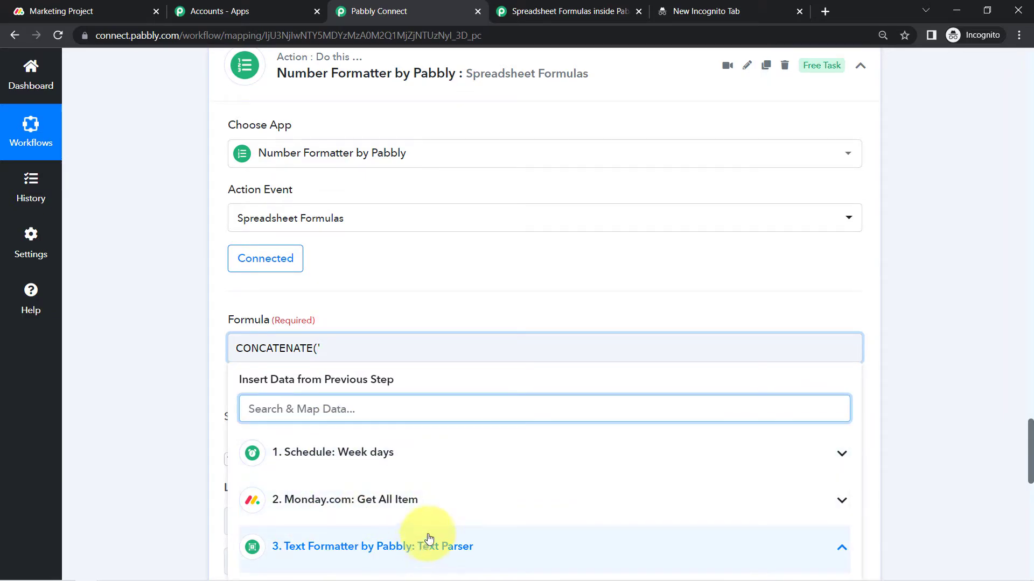
scroll(1031, 464, "down", 3)
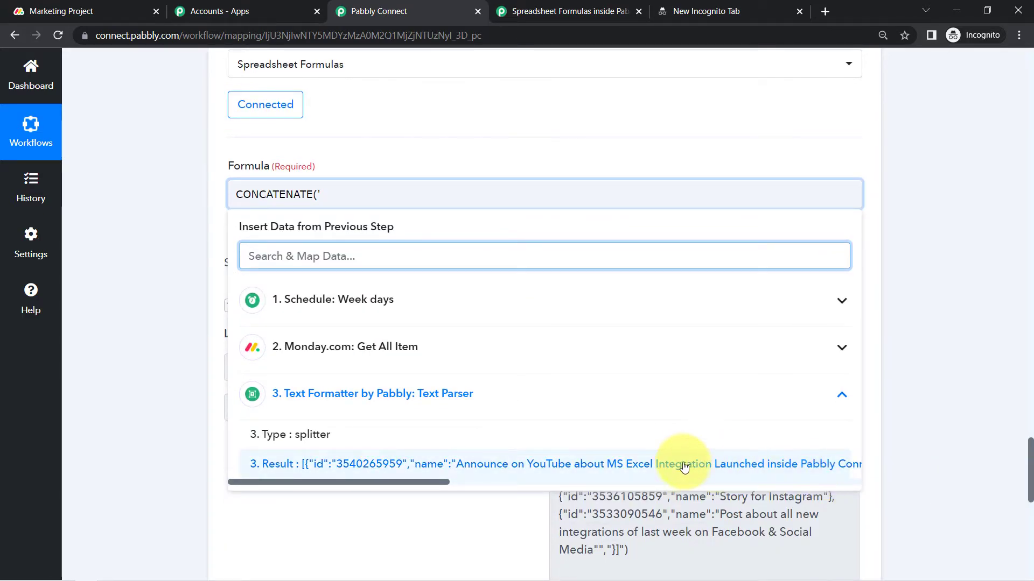
left_click(639, 396)
left_click(487, 246)
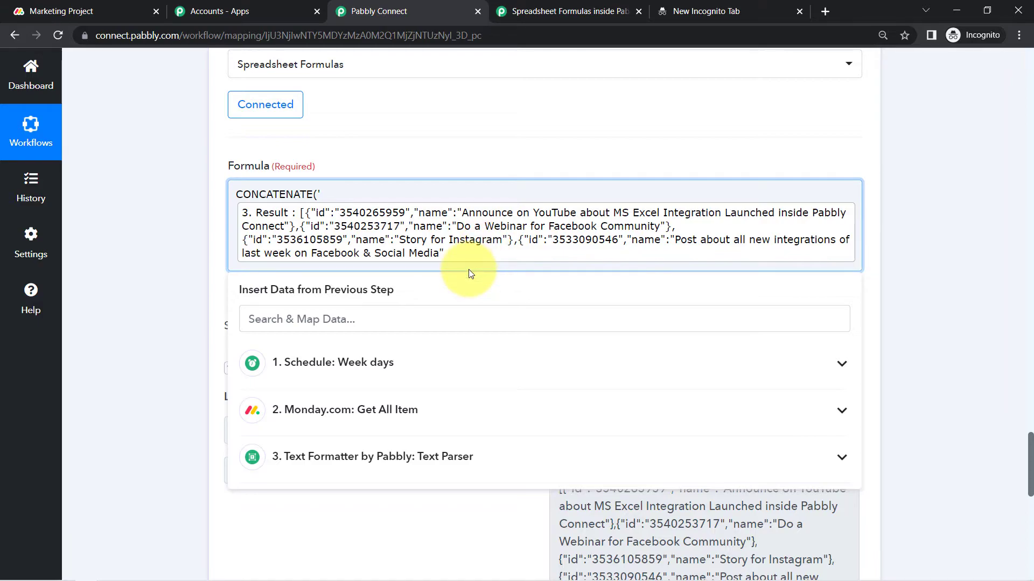
type("',")
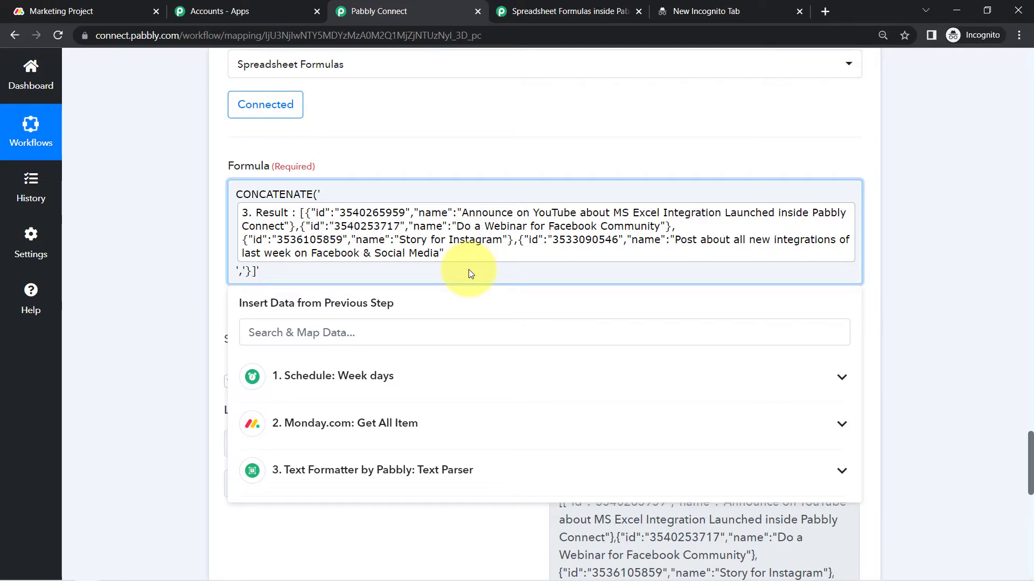
type(")")
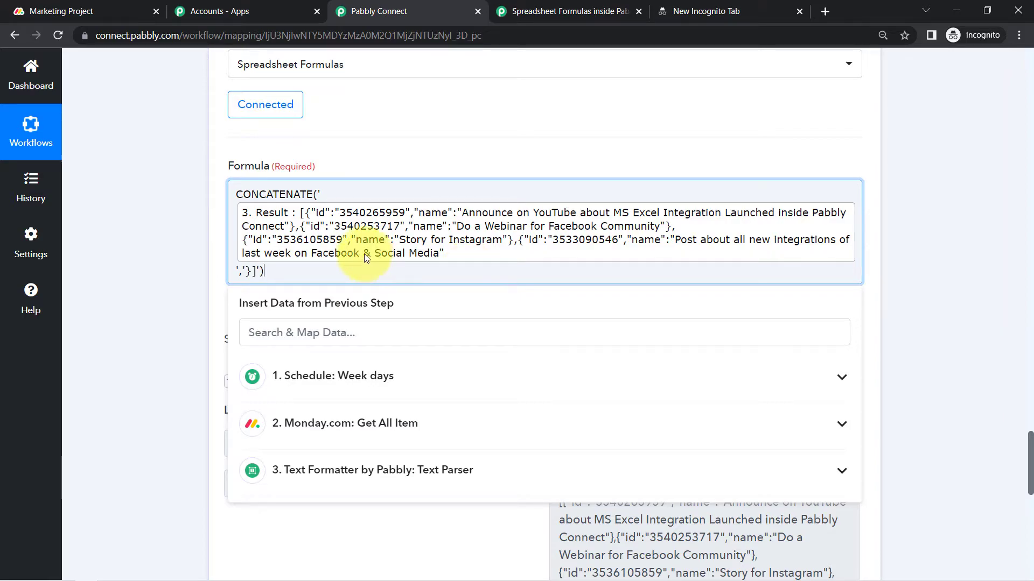
left_click(122, 282)
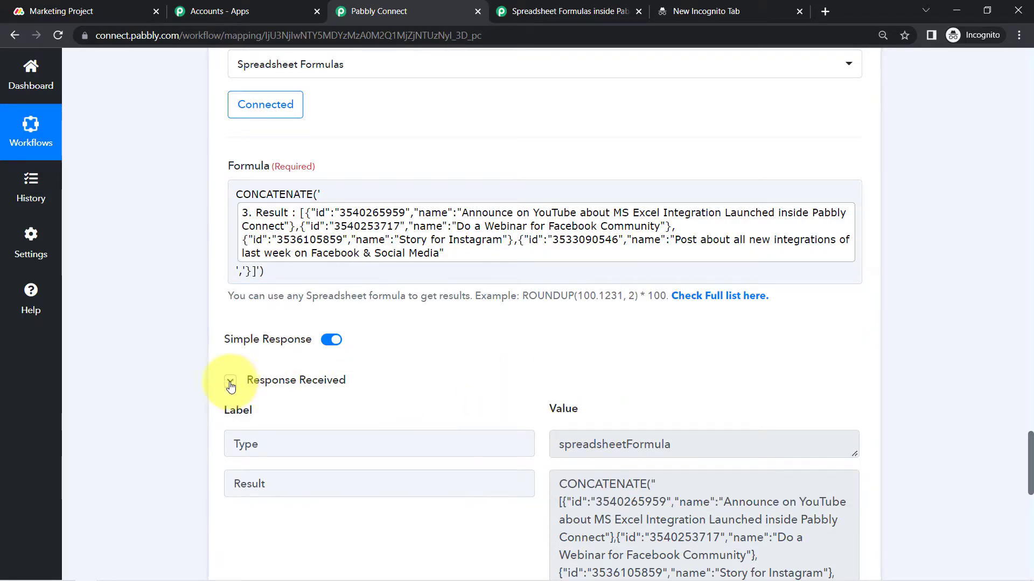
left_click_drag(1030, 453, 1031, 515)
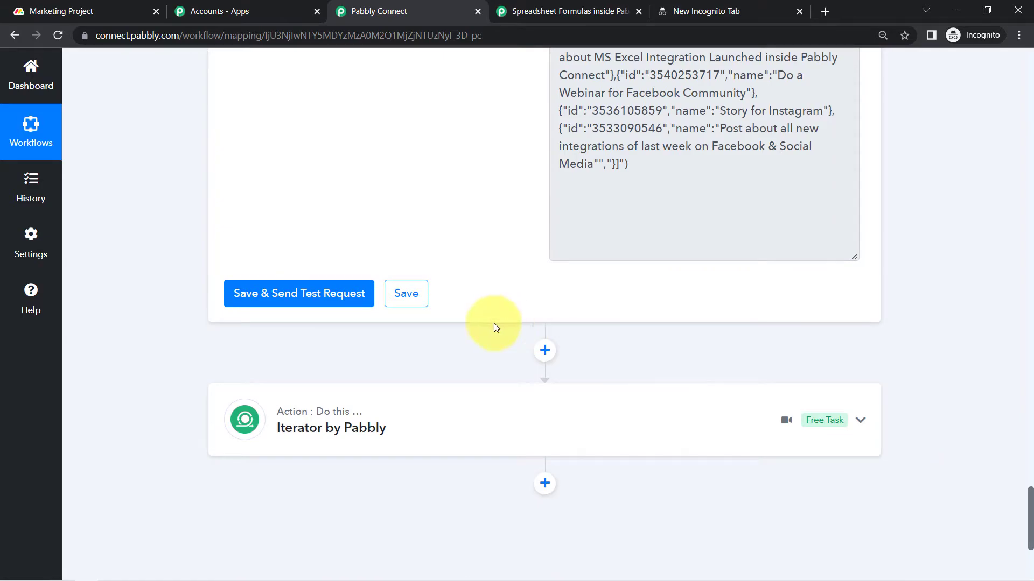
left_click(286, 294)
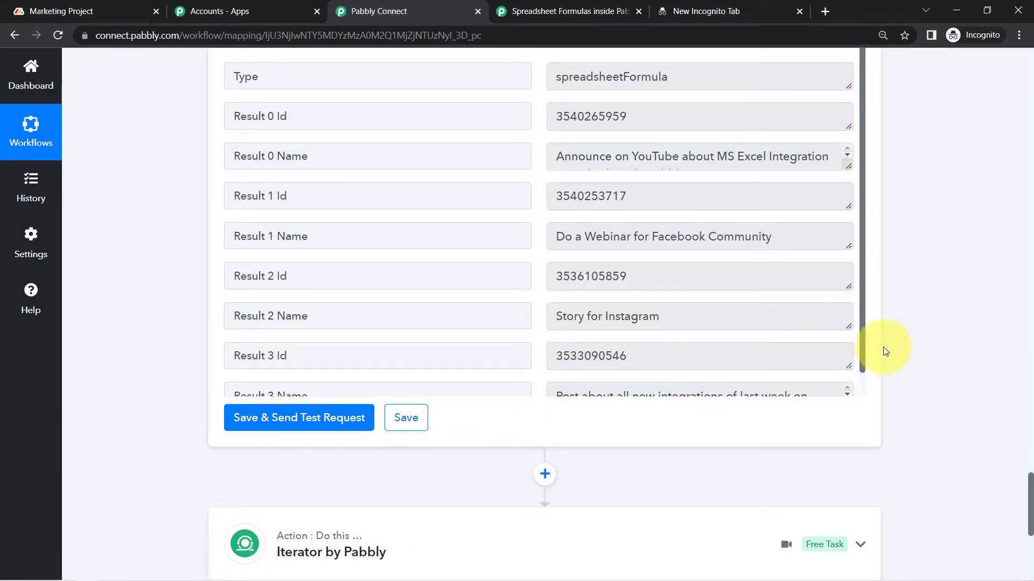
mouse_move(1030, 489)
left_mouse_down()
mouse_move(1032, 438)
mouse_move(1028, 504)
left_mouse_up()
left_click(331, 286)
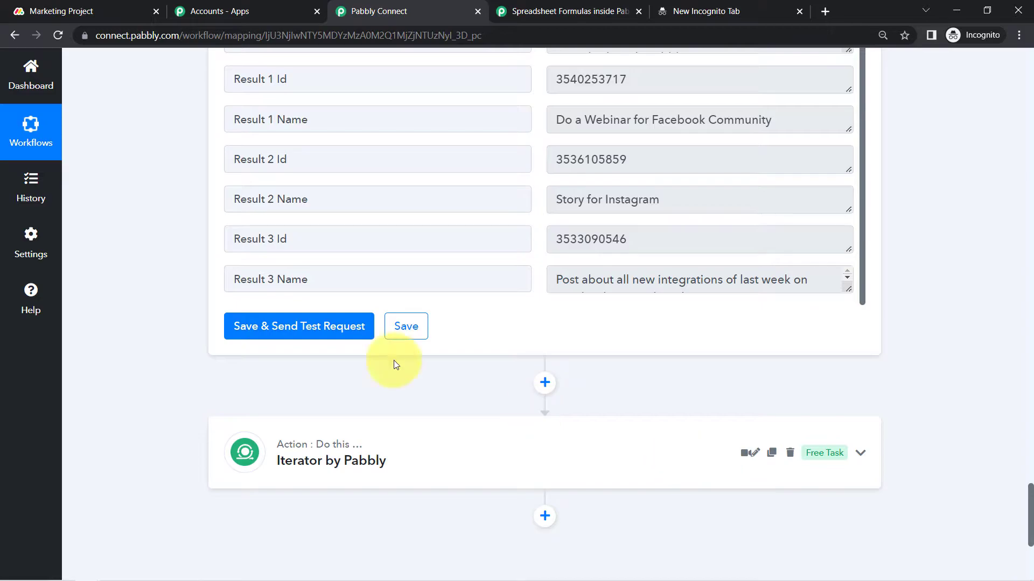
left_click(234, 317)
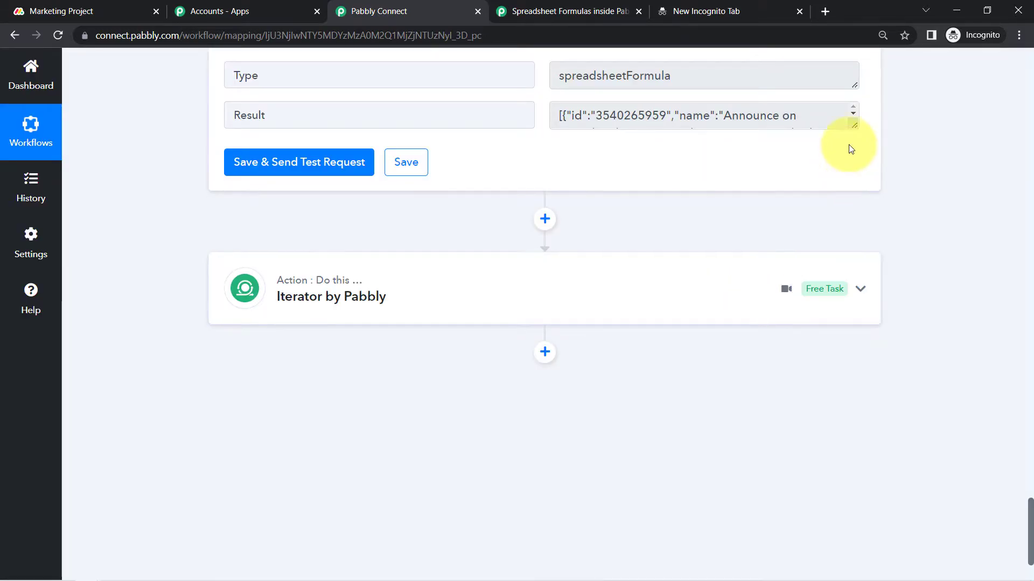
left_click_drag(854, 126, 854, 286)
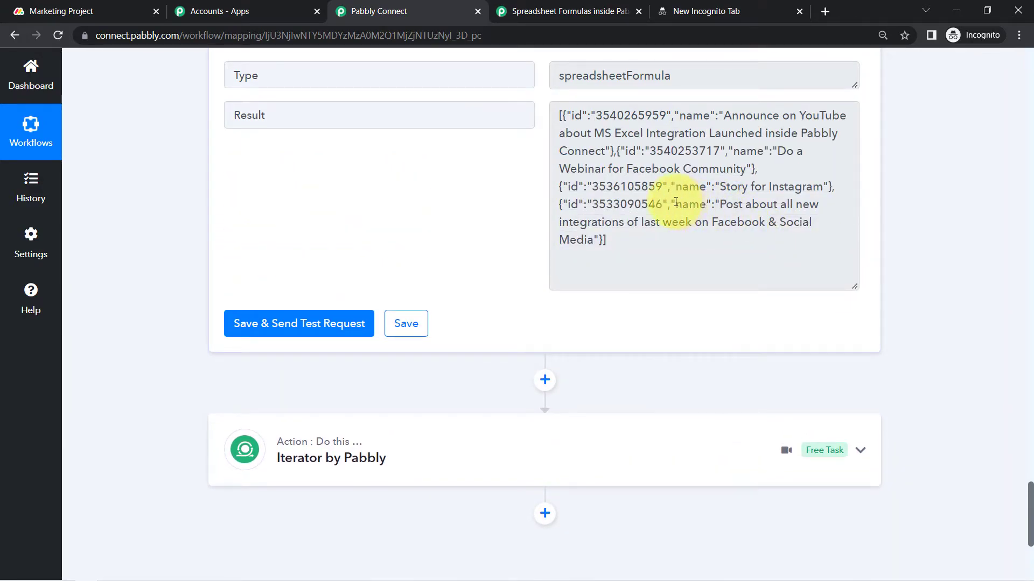
left_click_drag(558, 112, 612, 247)
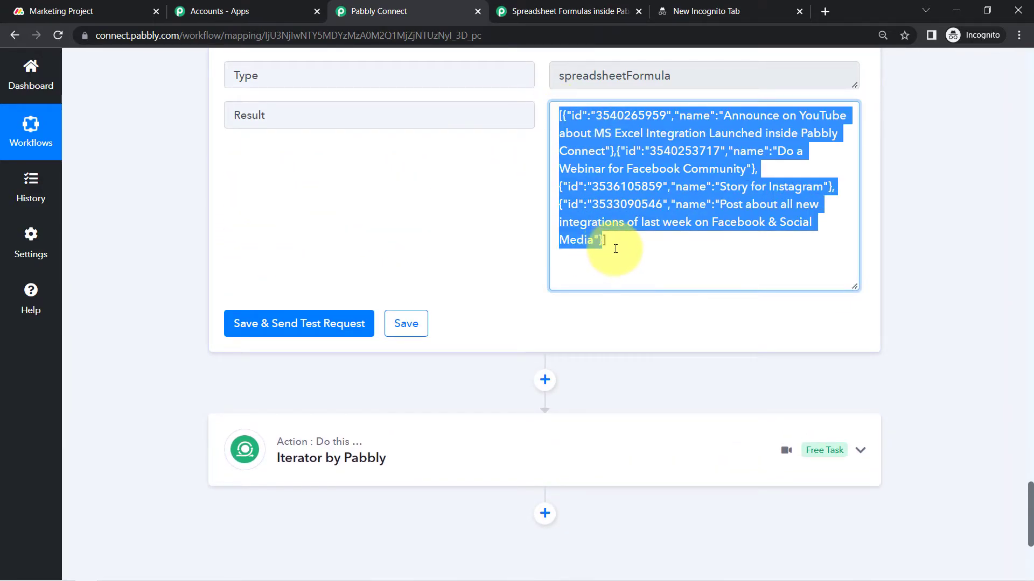
left_click(567, 119)
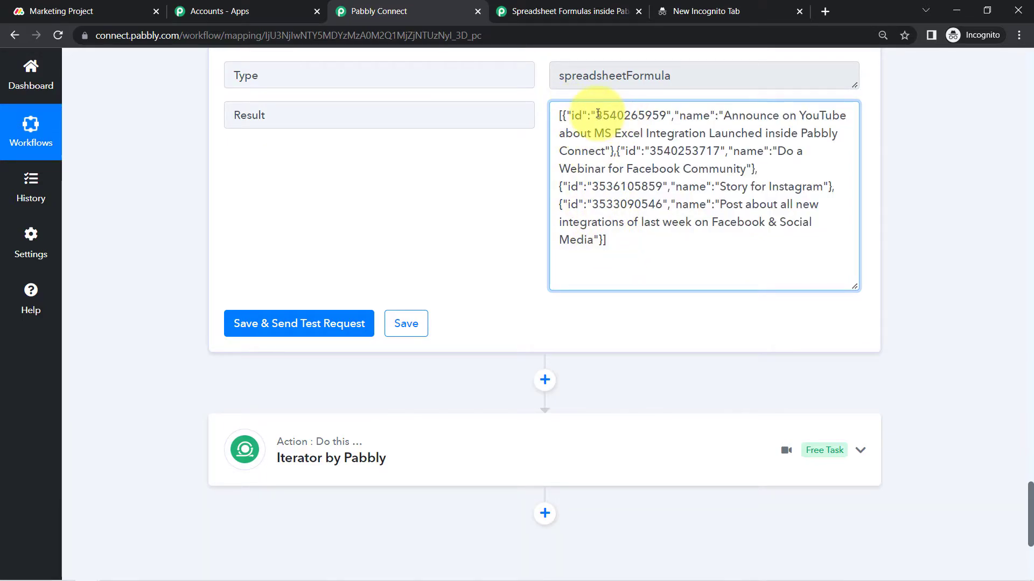
left_click_drag(596, 115, 722, 109)
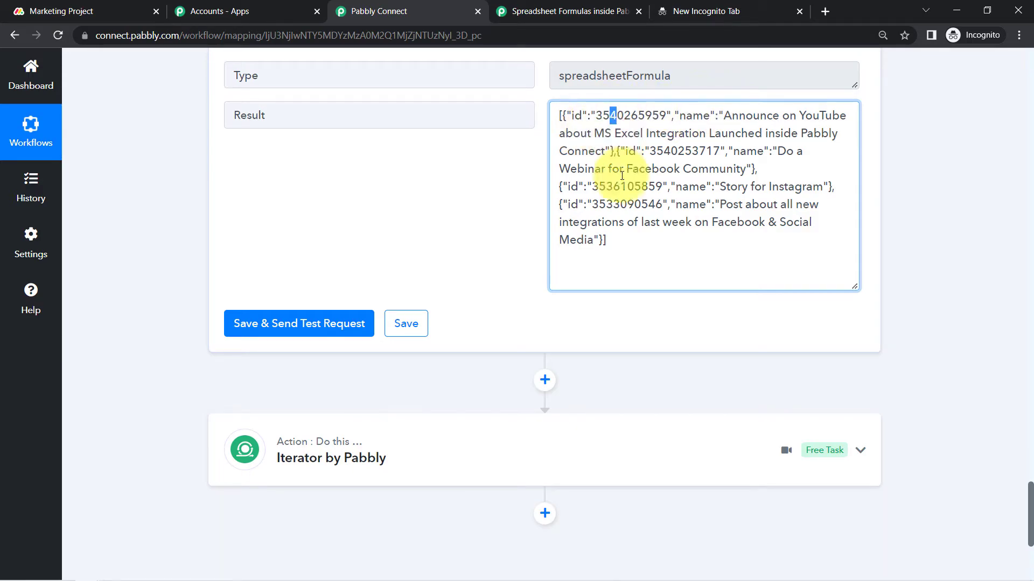
left_click_drag(607, 115, 614, 186)
left_click(180, 346)
scroll(1030, 486, "up", 8)
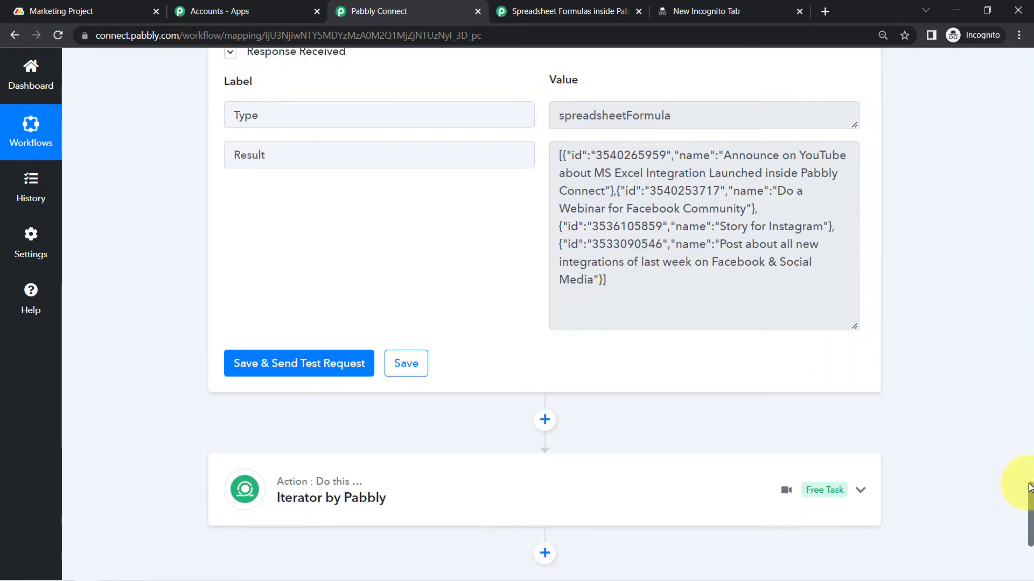
left_click_drag(1031, 482, 1029, 562)
left_click(460, 195)
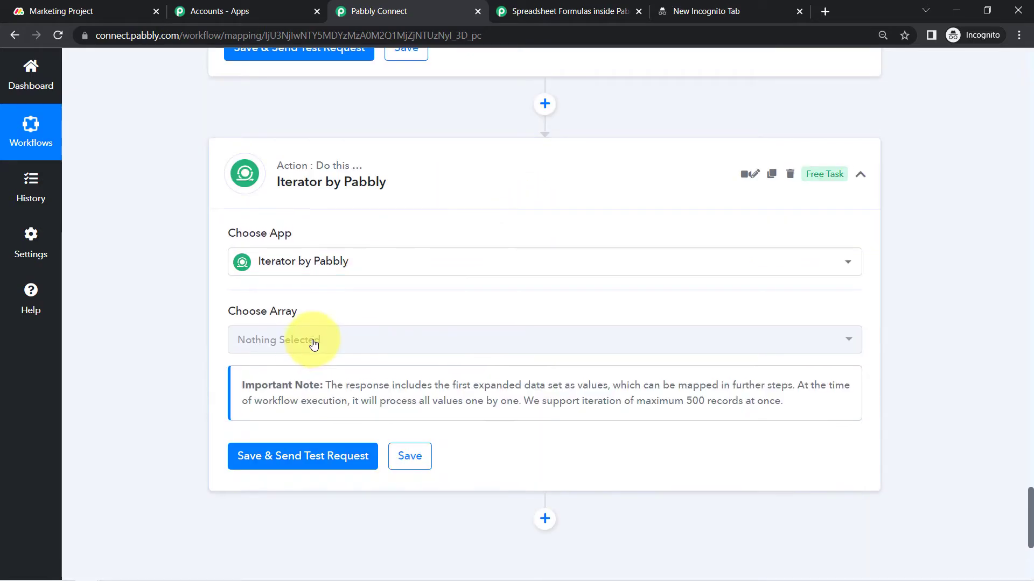
left_click(311, 339)
left_click(414, 457)
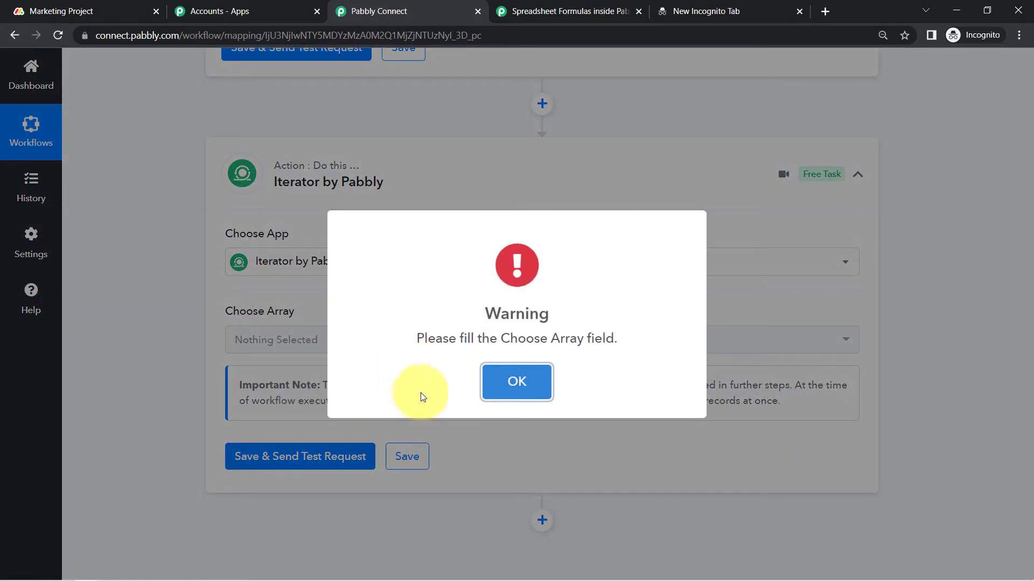
left_click(502, 370)
left_click(53, 35)
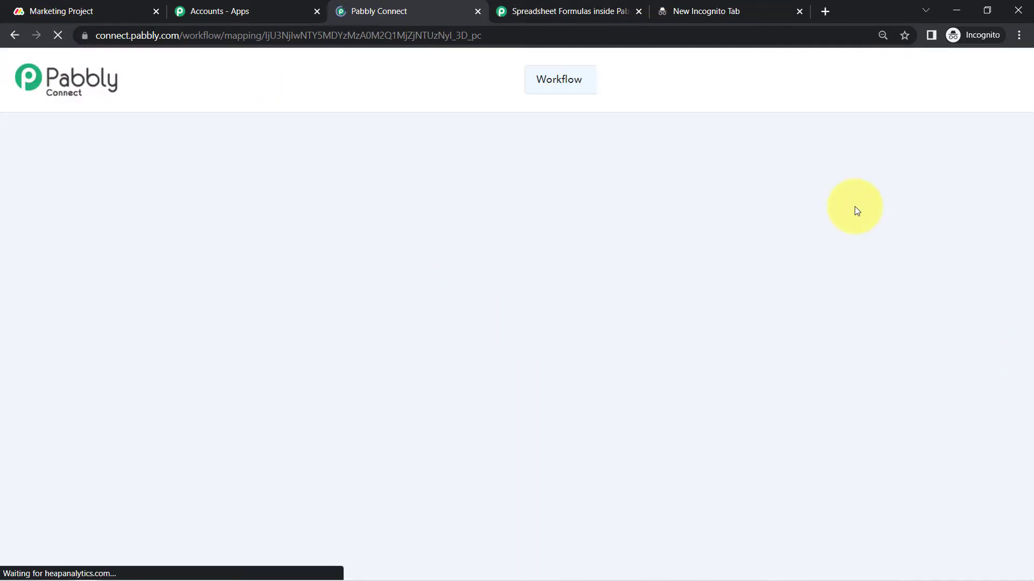
scroll(1023, 119, "down", 15)
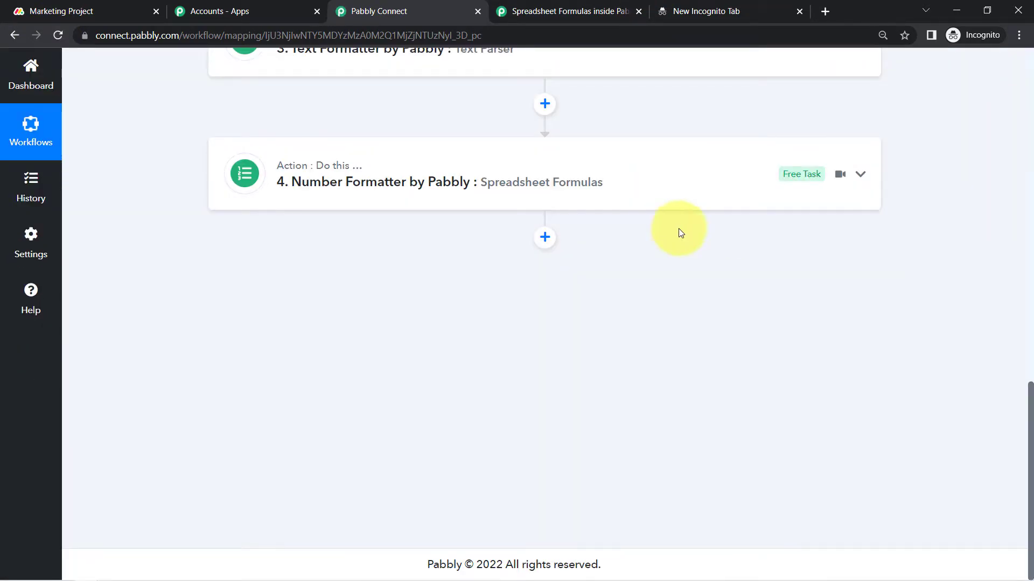
left_click(545, 237)
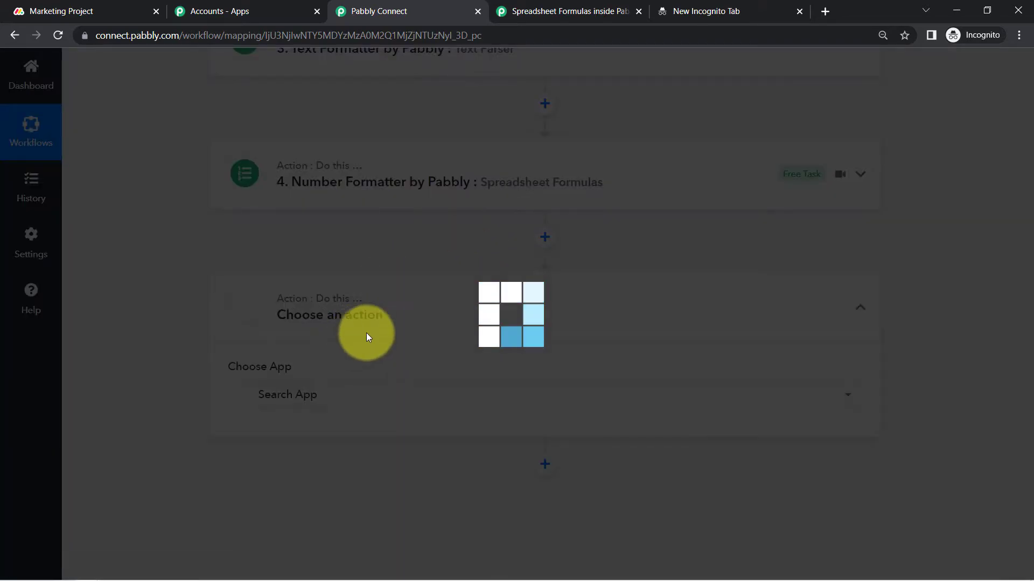
left_click(330, 398)
type("iter")
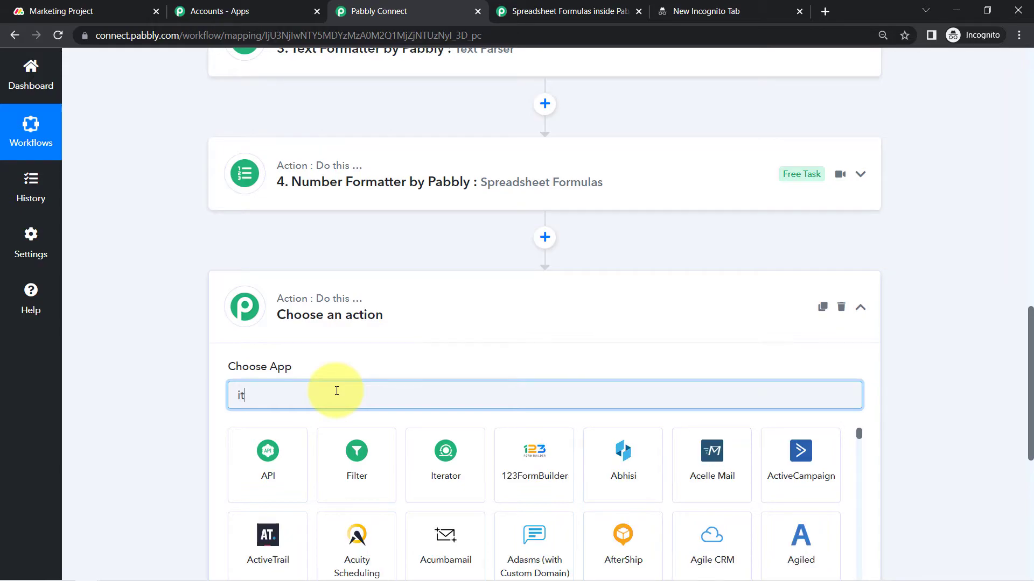
left_click(270, 484)
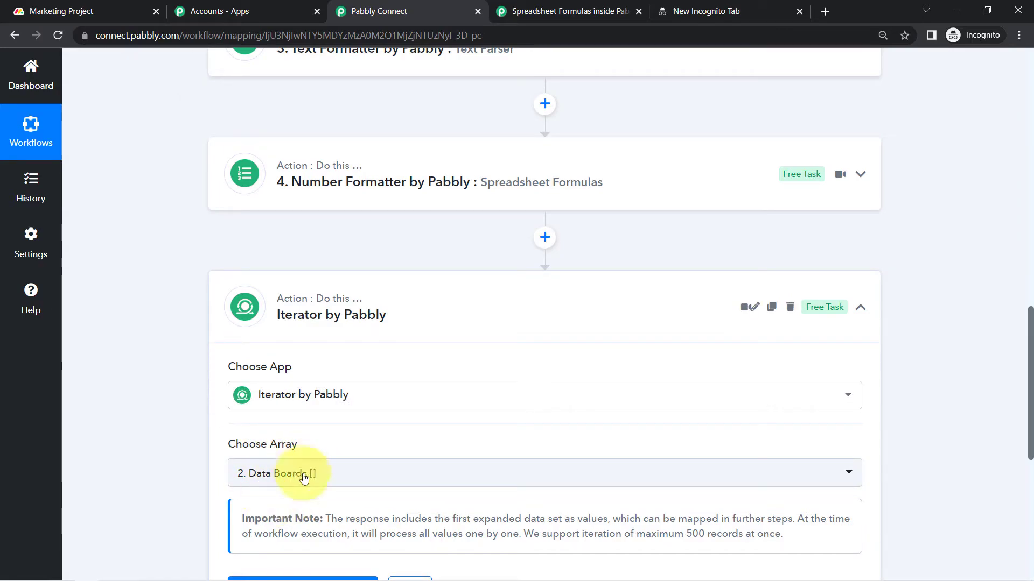
left_click(352, 191)
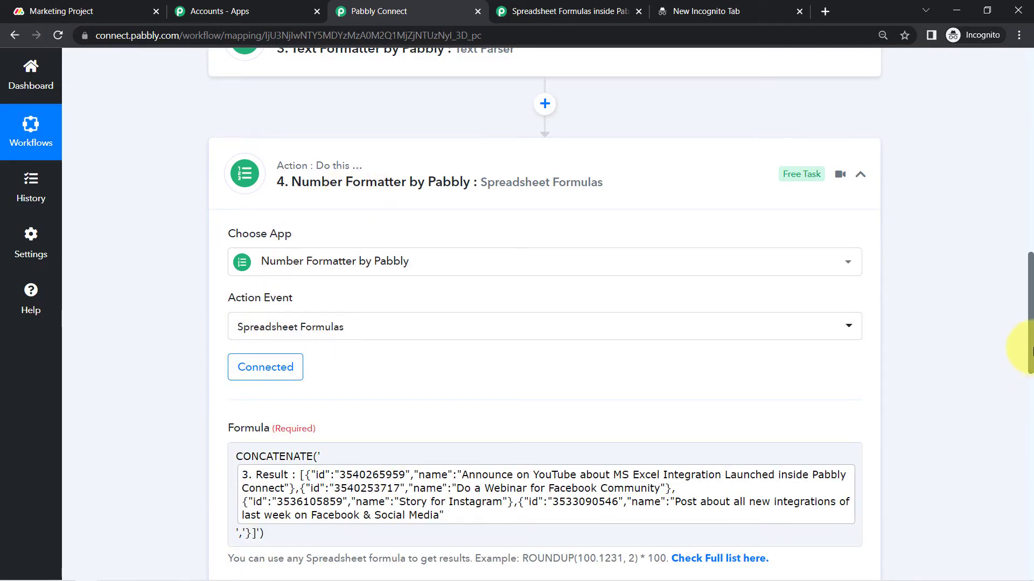
scroll(1031, 347, "down", 7)
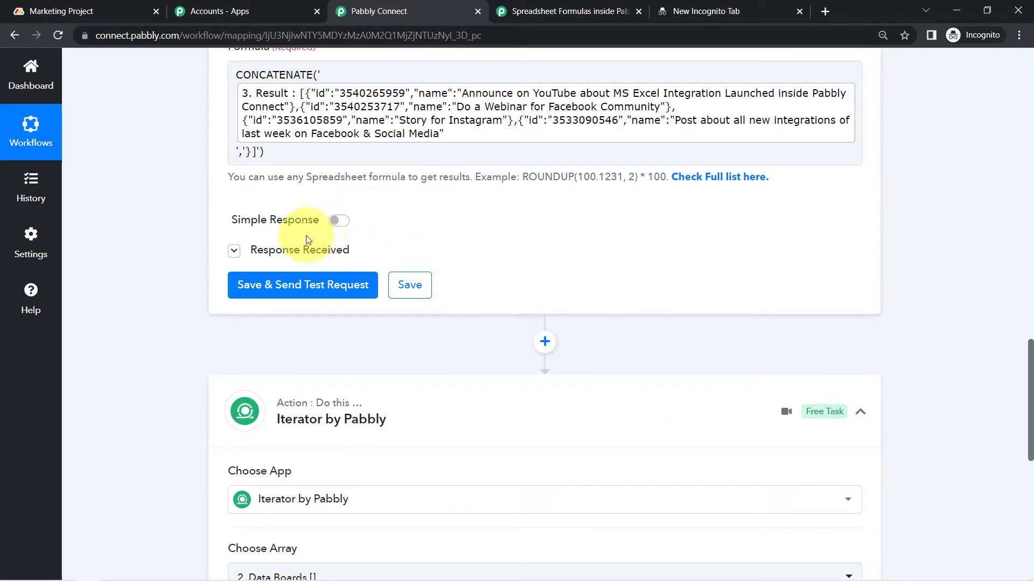
left_click(285, 253)
left_click_drag(273, 356, 243, 354)
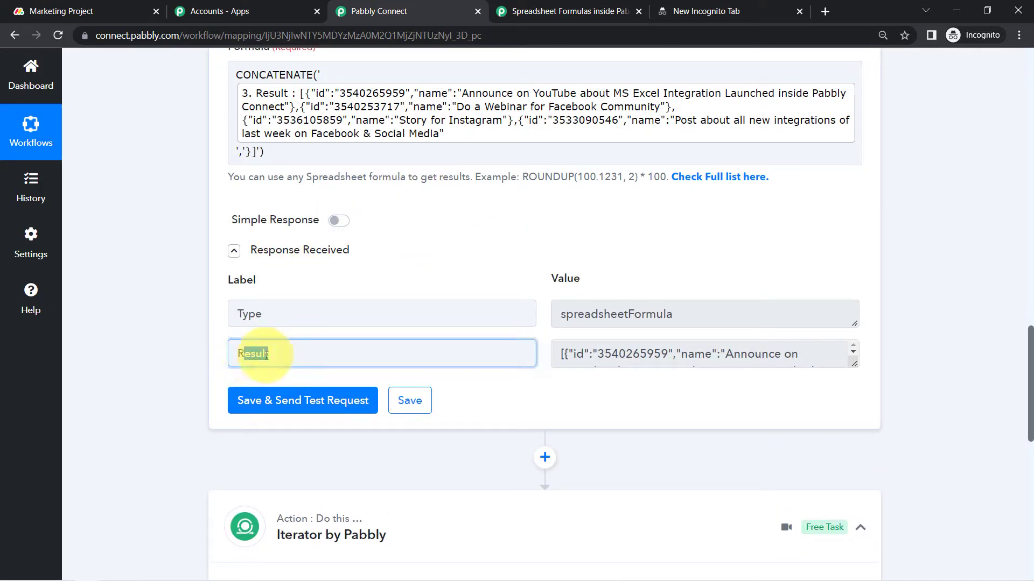
scroll(1031, 371, "down", 8)
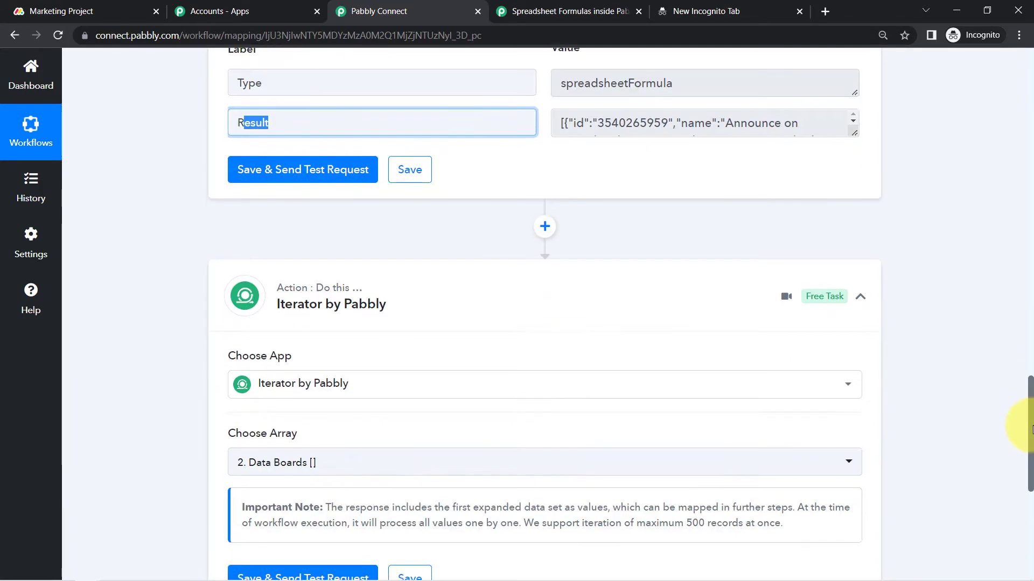
left_click(258, 281)
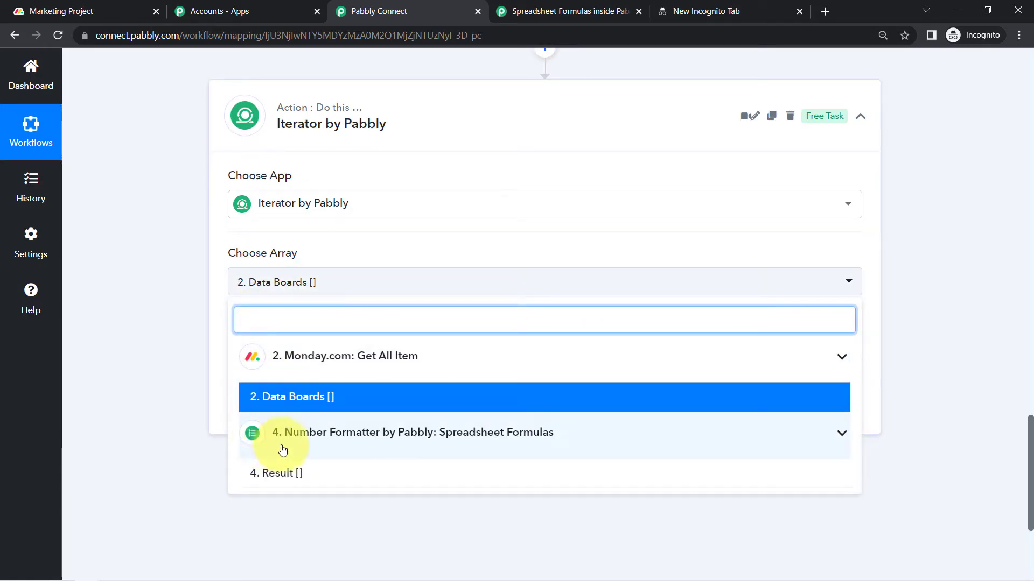
left_click(278, 474)
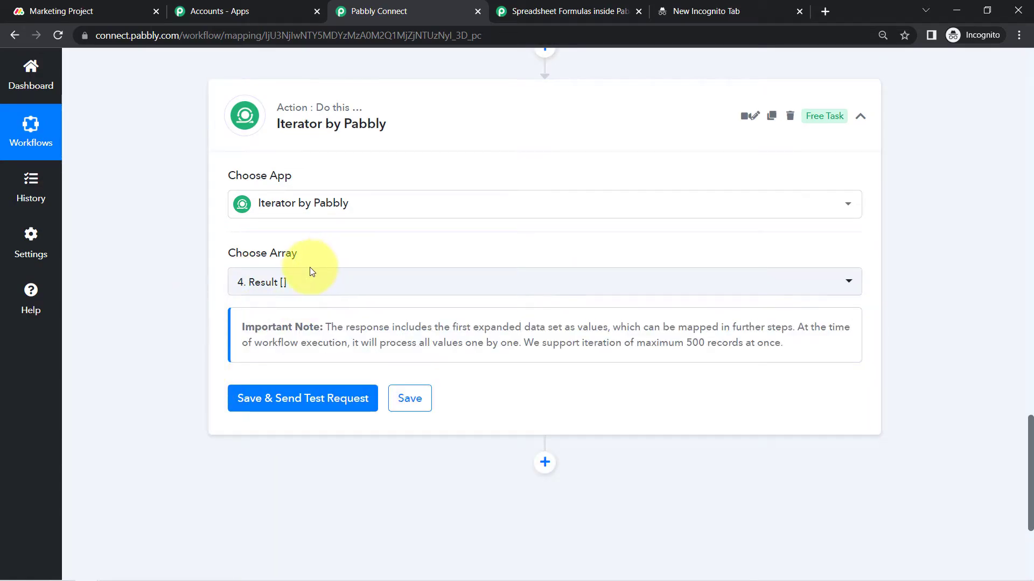
left_click(269, 396)
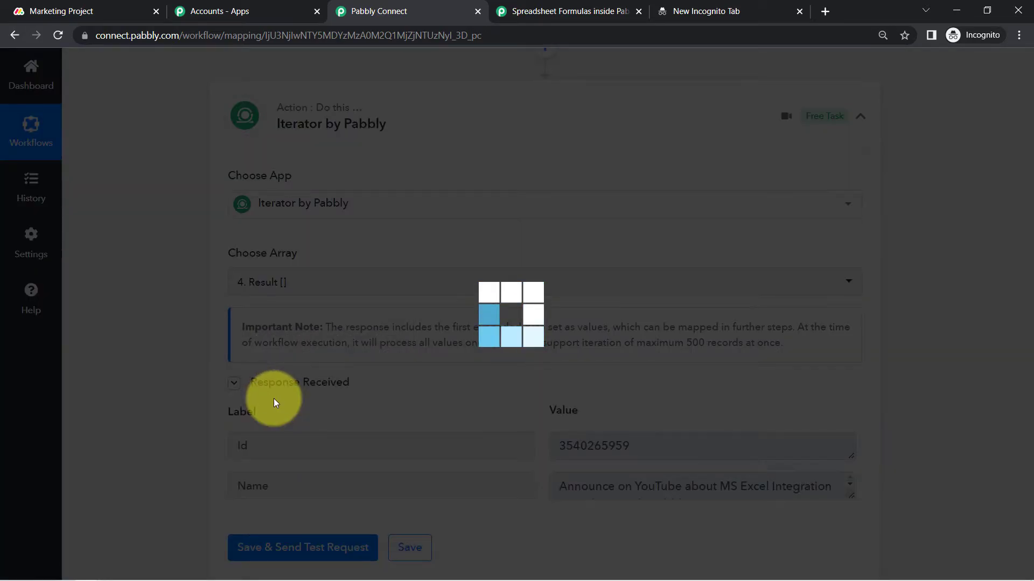
scroll(1031, 420, "down", 3)
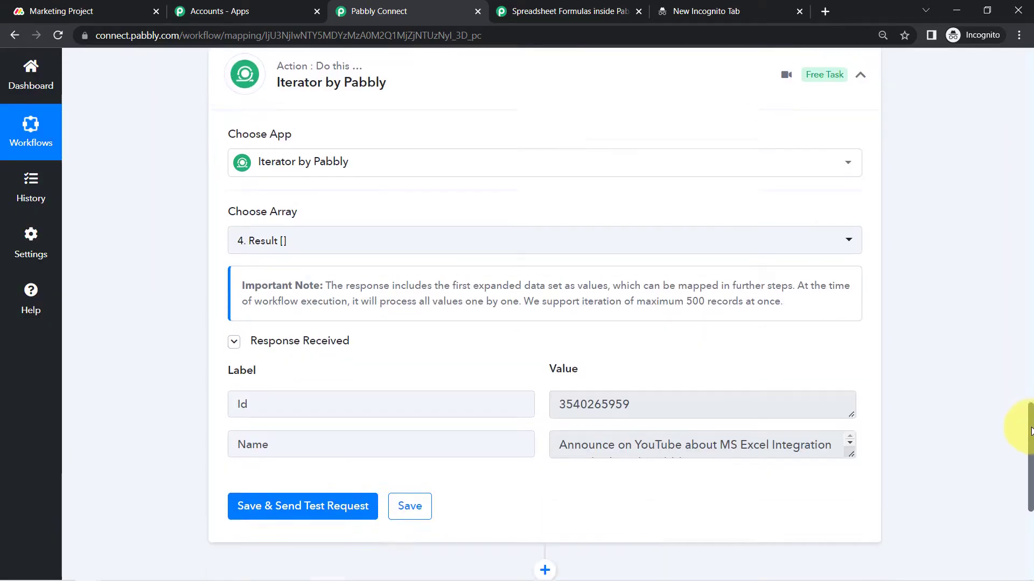
left_click_drag(850, 312, 853, 373)
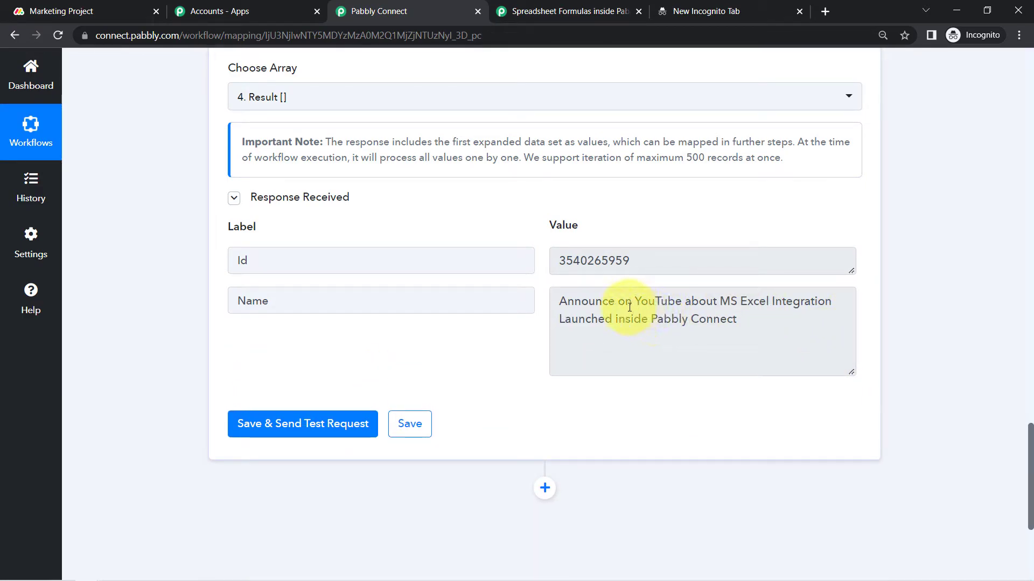
left_click_drag(590, 299, 683, 318)
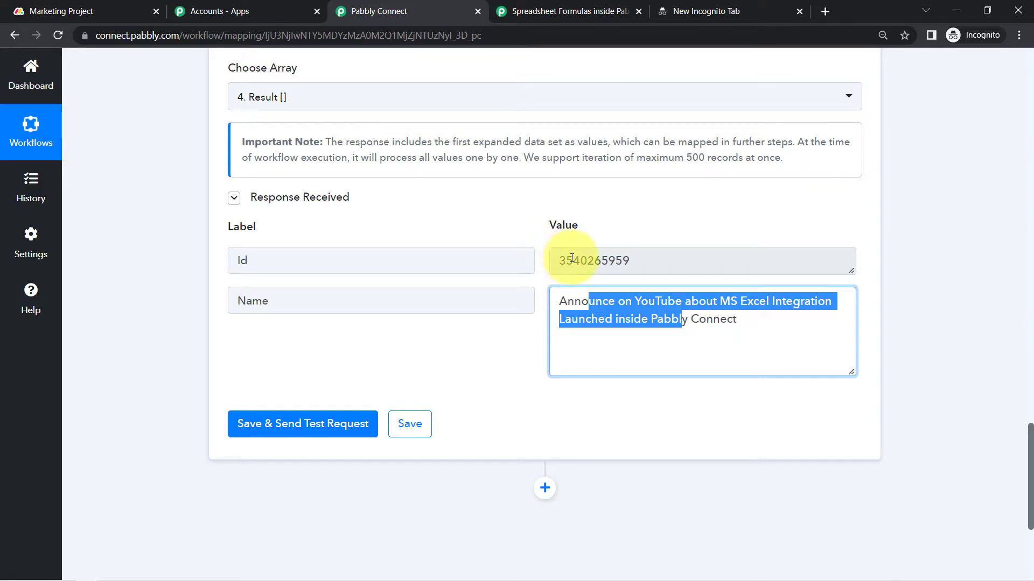
left_click_drag(571, 258, 526, 300)
left_click(668, 289)
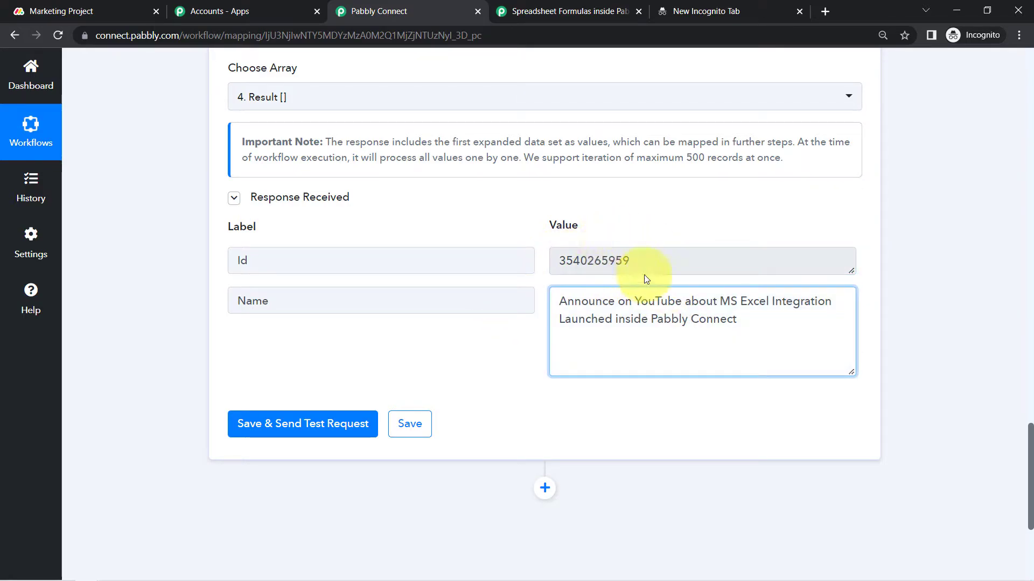
left_click(598, 270)
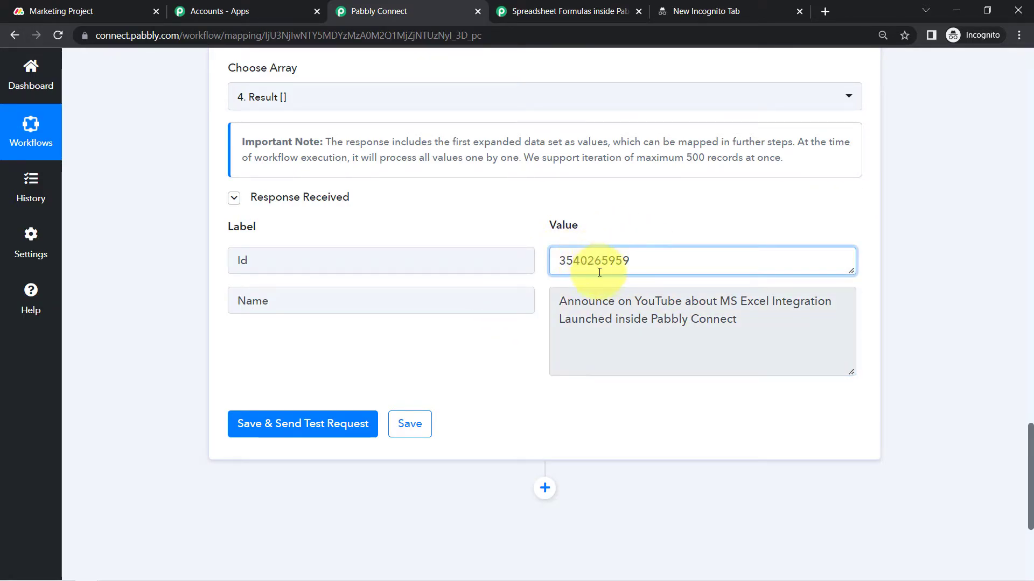
left_click_drag(589, 299, 703, 323)
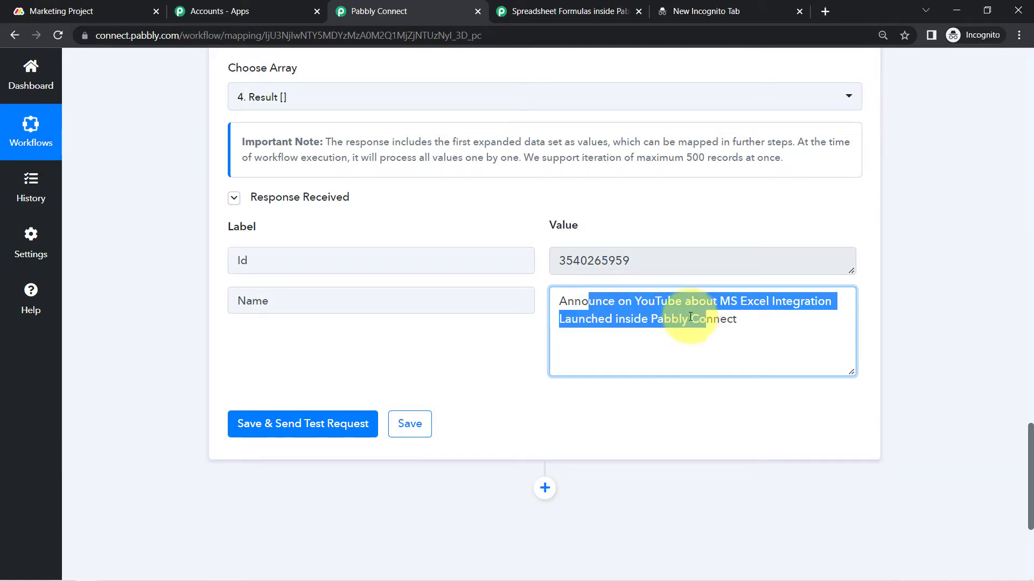
triple_click(691, 318)
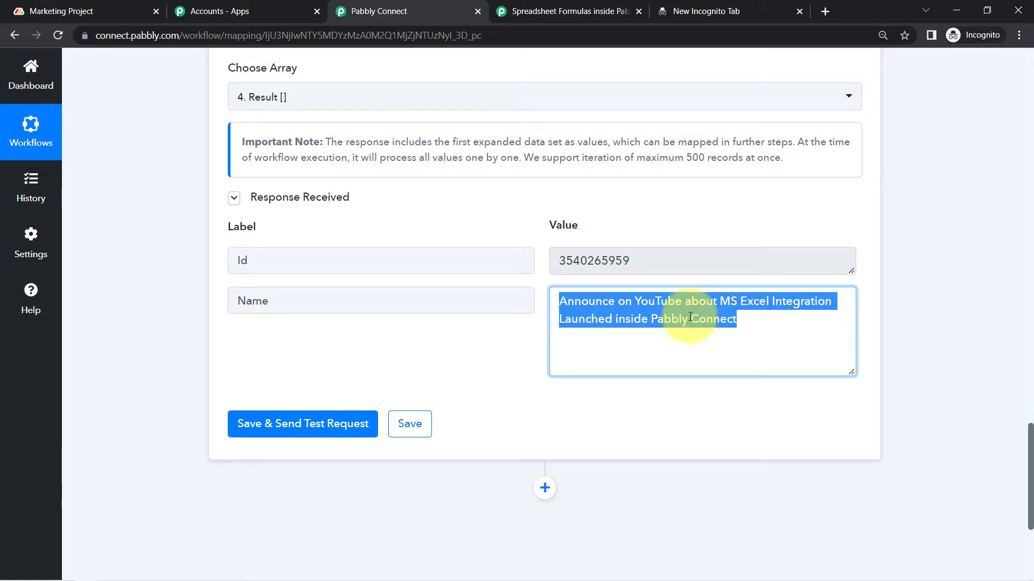
scroll(1015, 478, "down", 5)
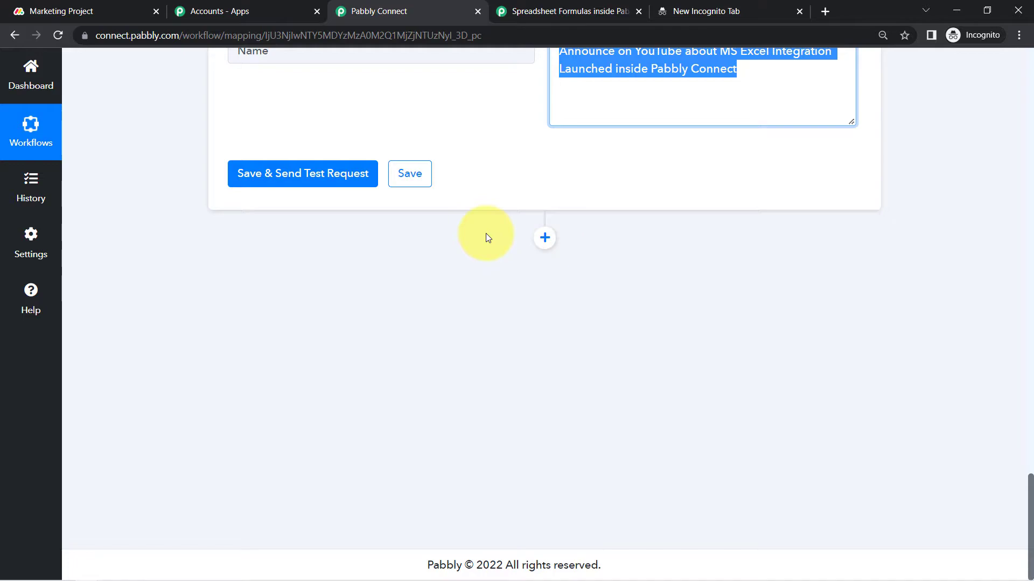
left_click(544, 237)
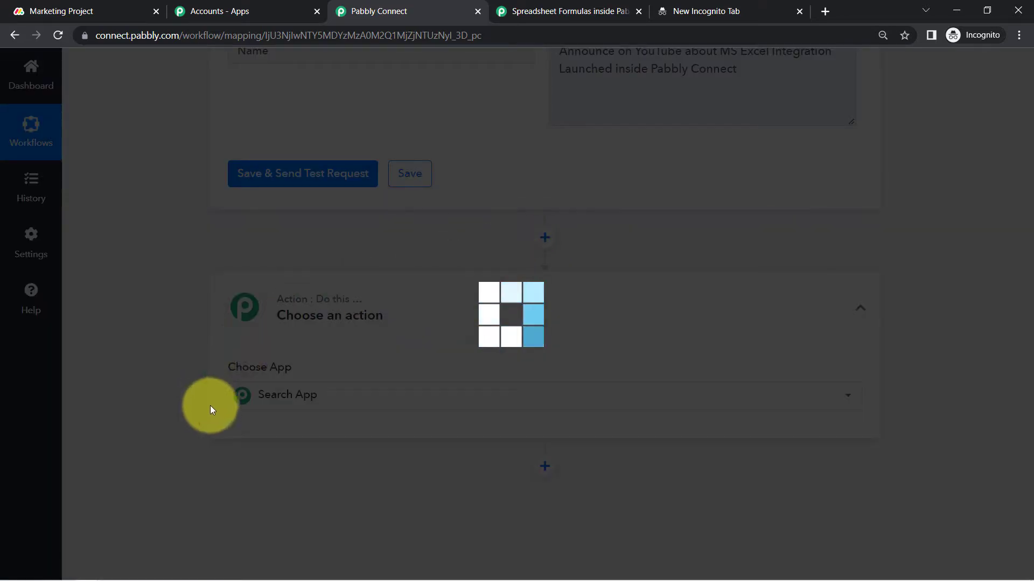
left_click(309, 394)
type("m")
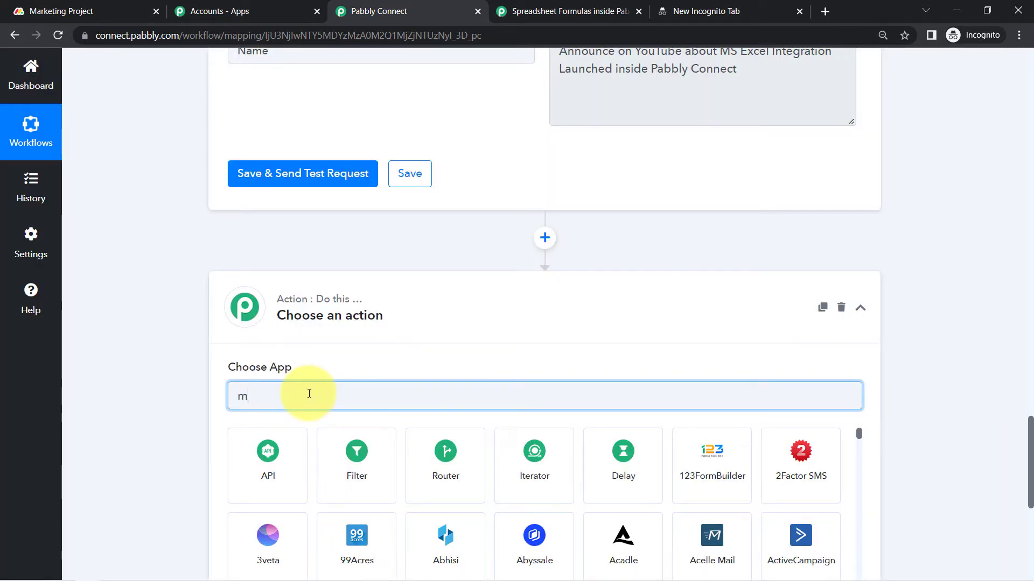
type("onda")
left_click(295, 467)
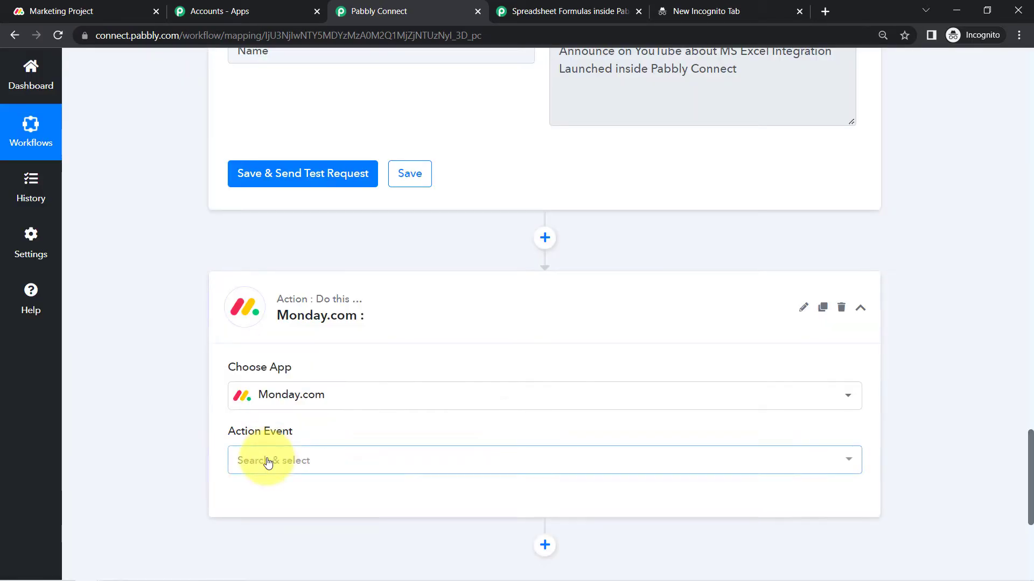
left_click(269, 460)
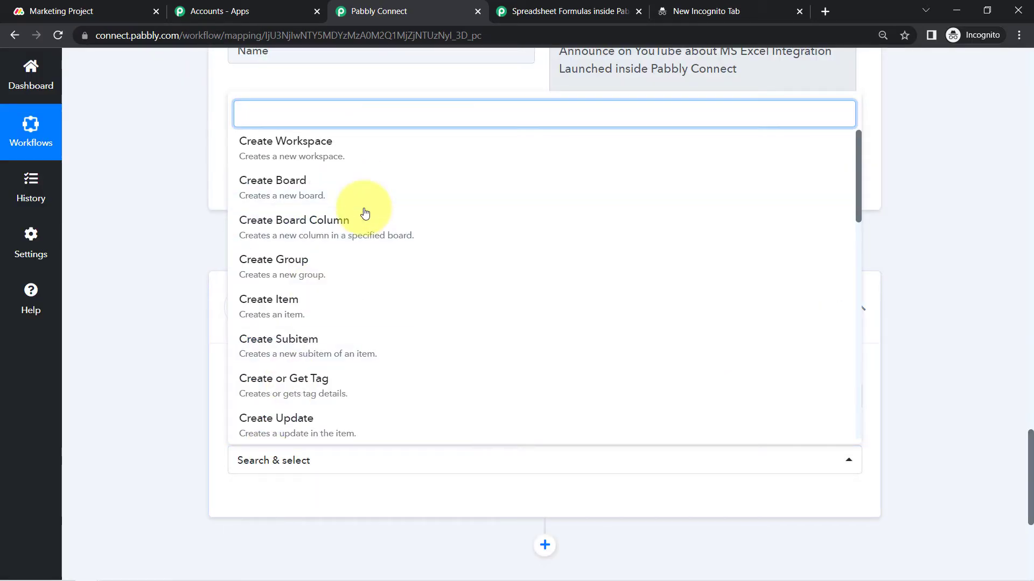
type("get an")
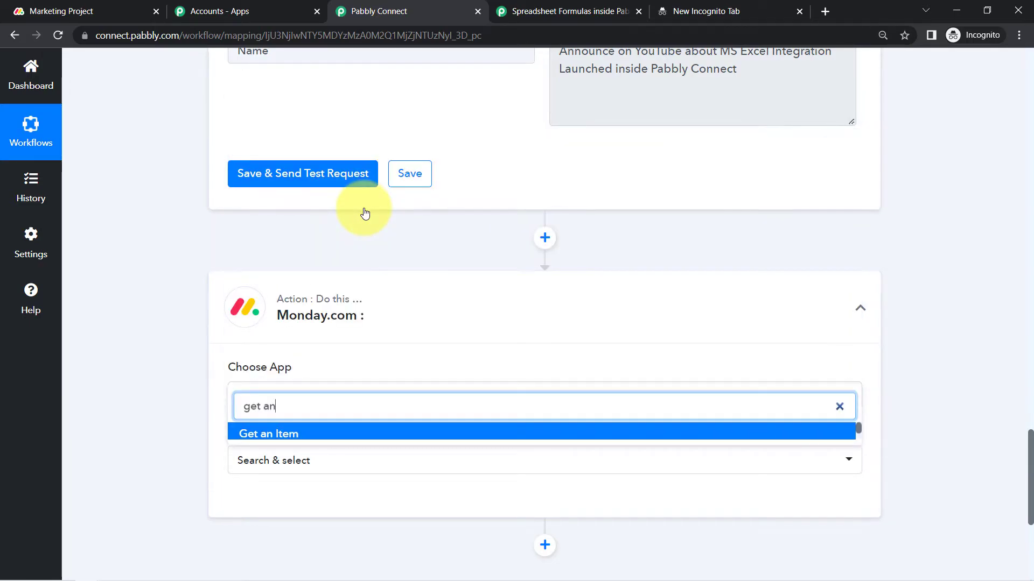
key("BackSpace")
key("BackSpace")
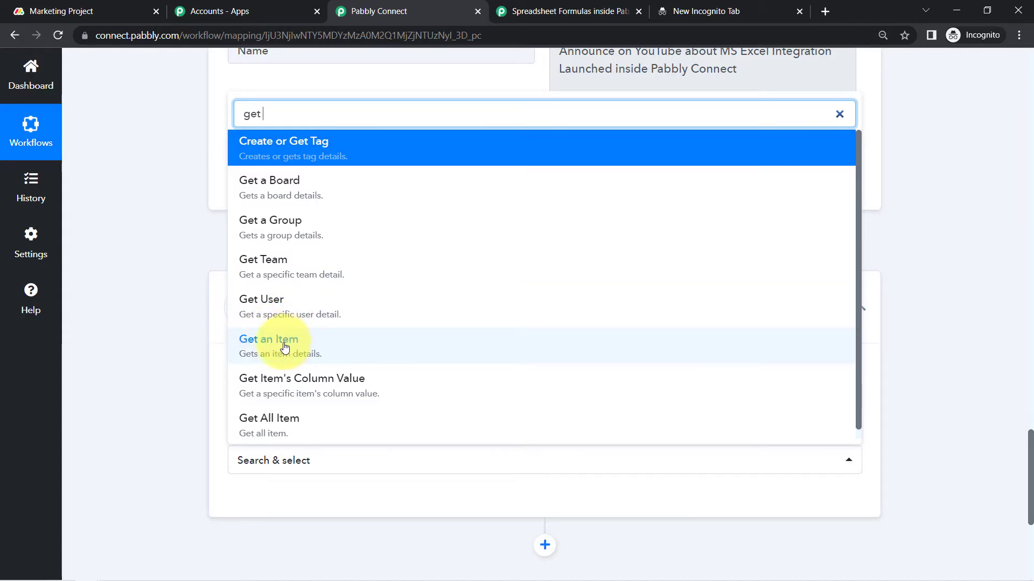
left_click(266, 352)
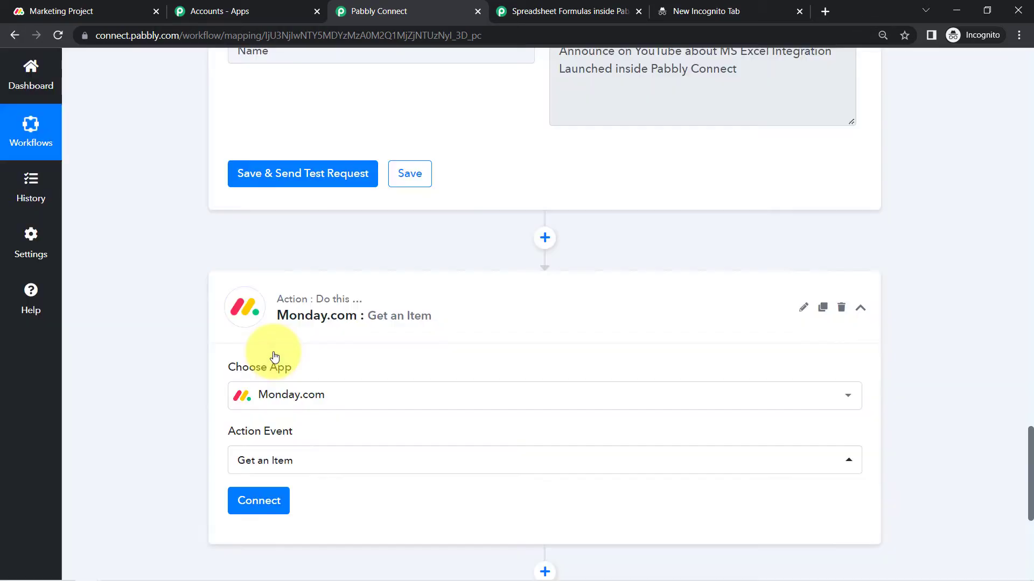
left_click(273, 508)
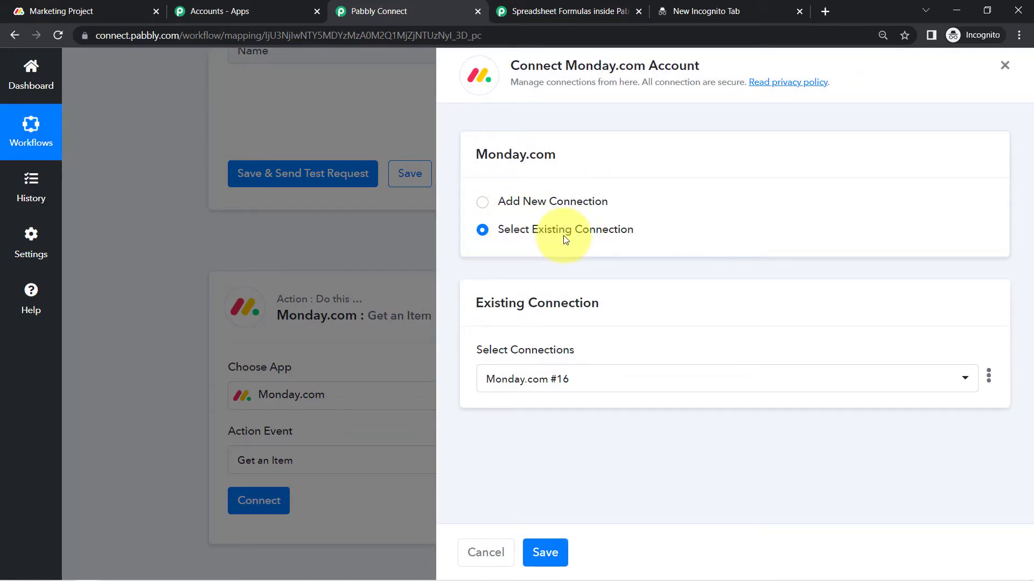
left_click(541, 558)
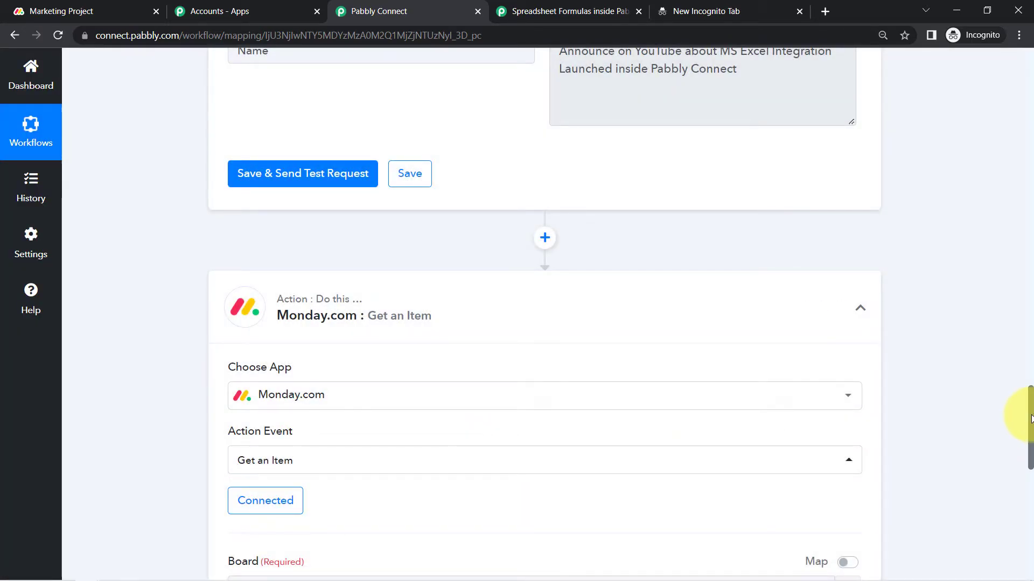
- Switch the Get an Item step's Item ID to a mapped value and clear its fixed item number
left_click_drag(1030, 415, 1030, 468)
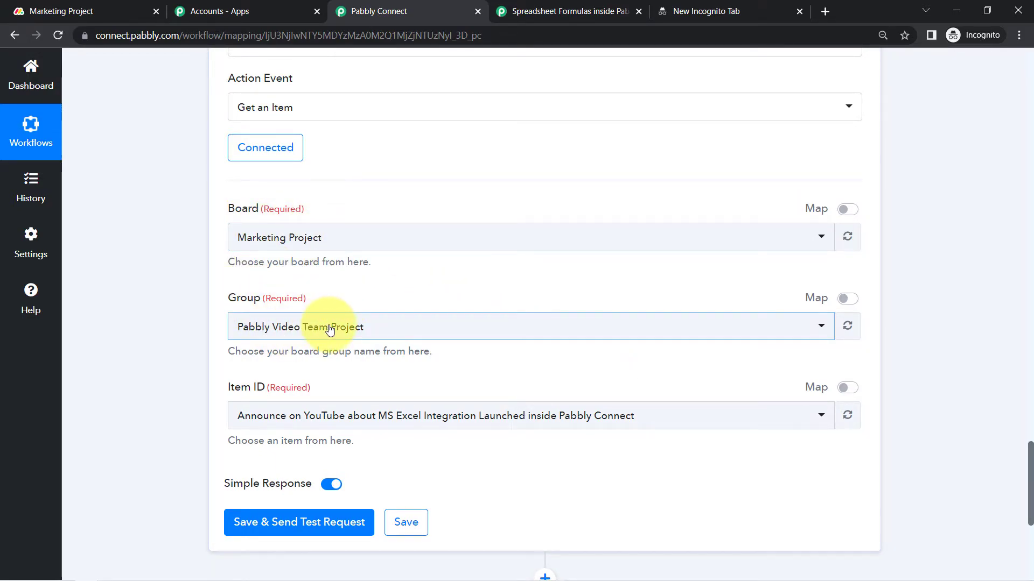
left_click(278, 416)
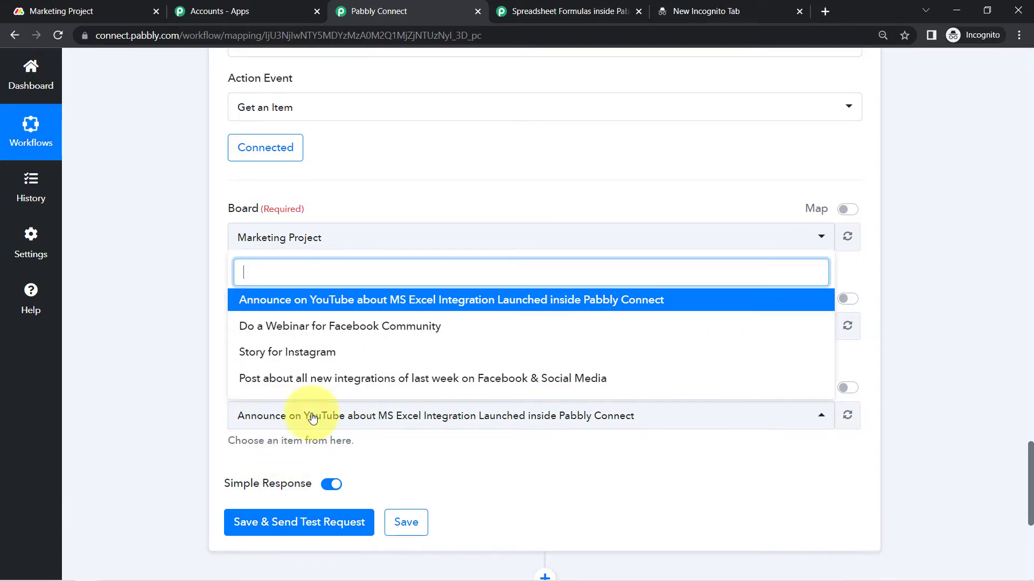
left_click(303, 427)
left_click(303, 429)
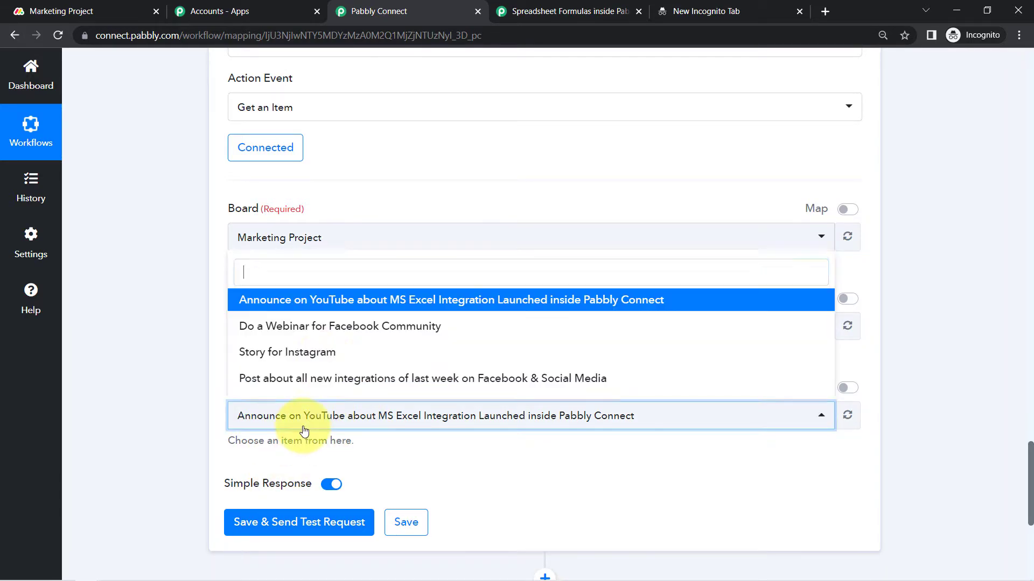
left_click(186, 411)
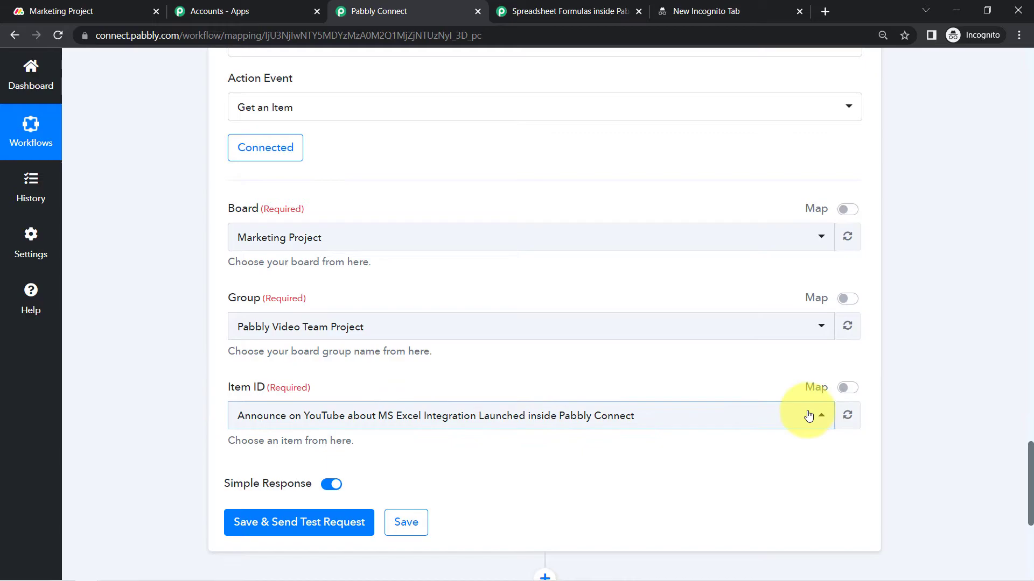
left_click(846, 388)
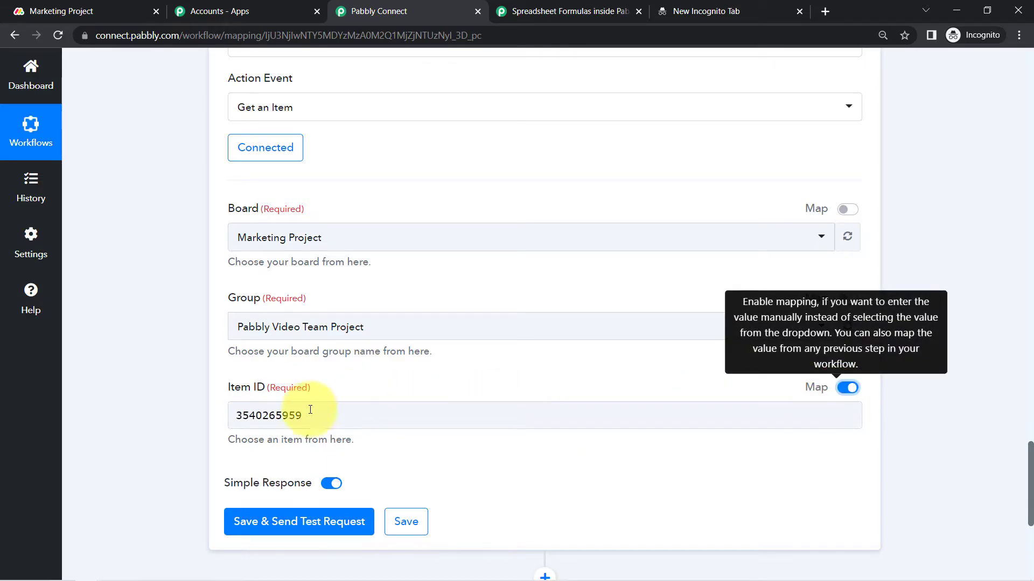
double_click(280, 422)
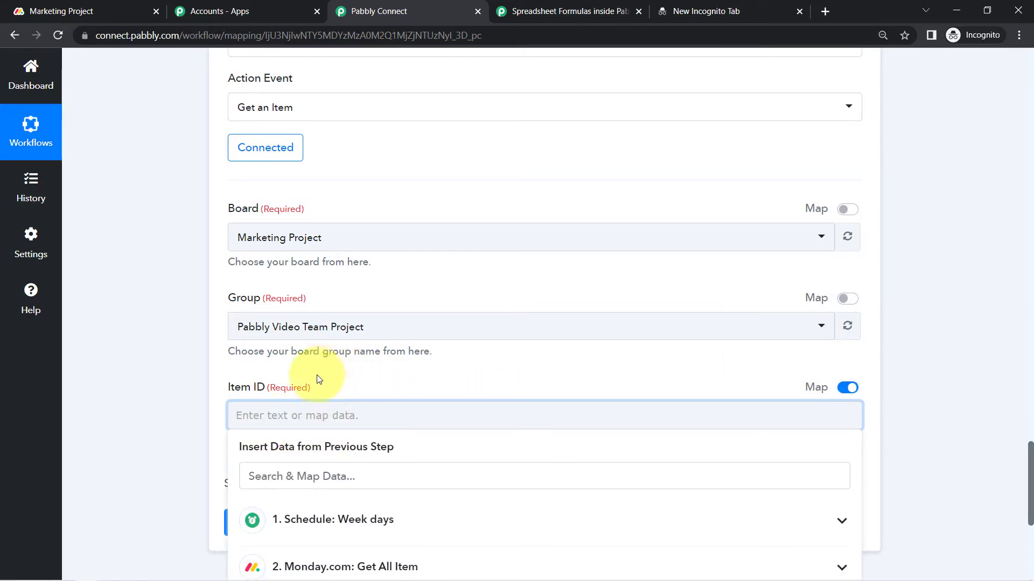
left_click(237, 386)
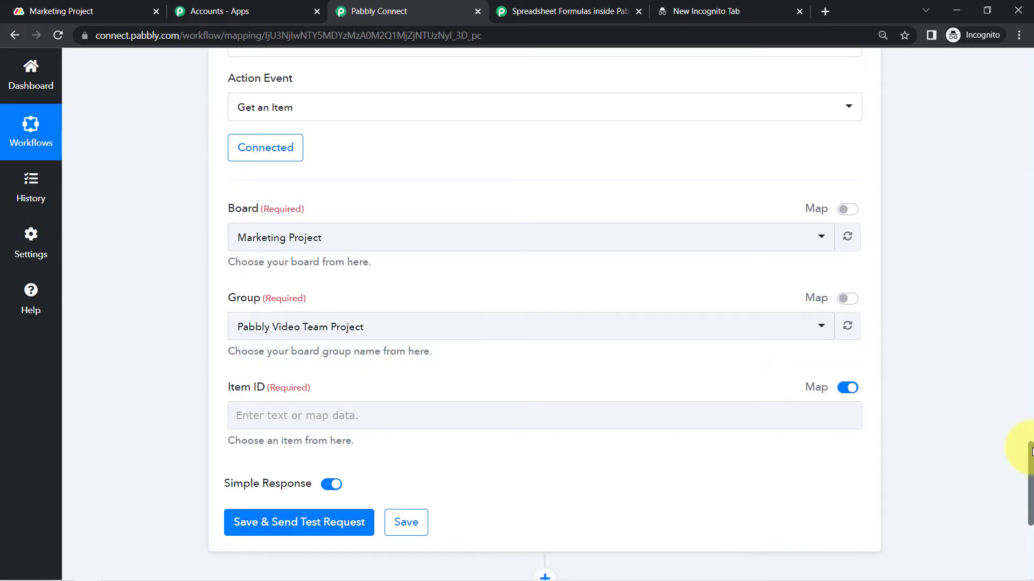
- Map the Iterator by Pabbly '5. Id' into the Item ID field
left_click_drag(1031, 451, 1020, 352)
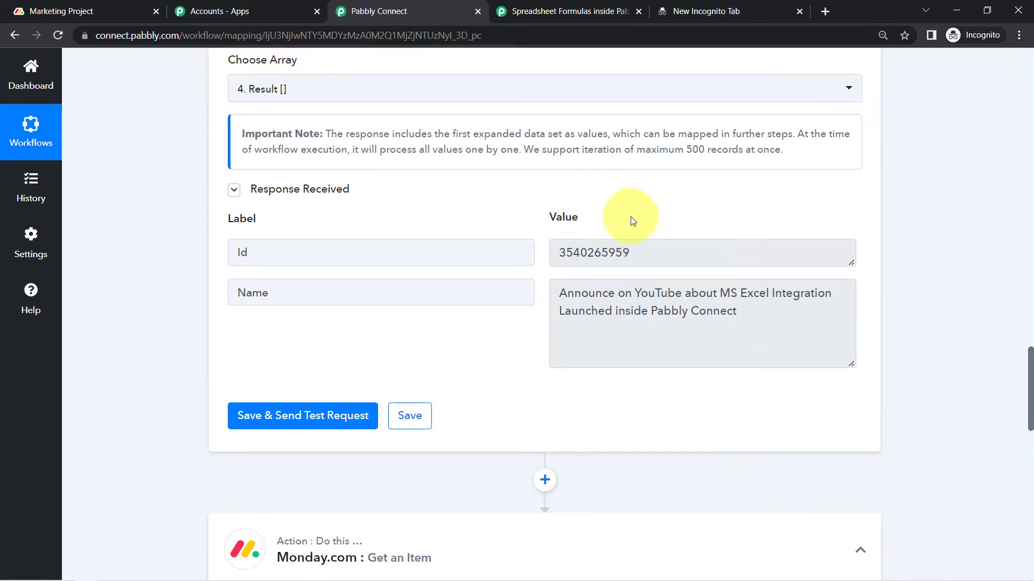
double_click(571, 253)
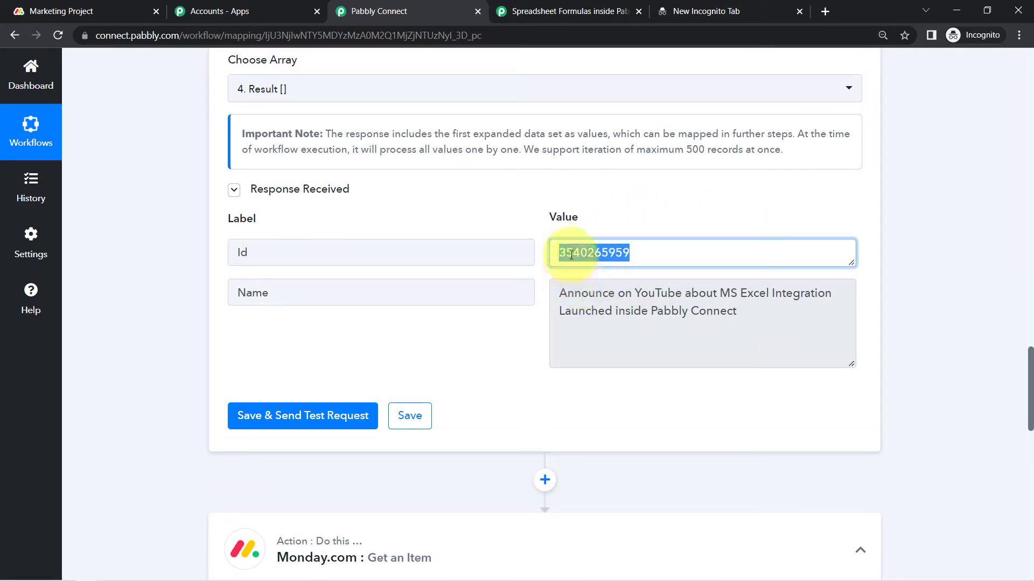
left_click_drag(566, 254, 635, 258)
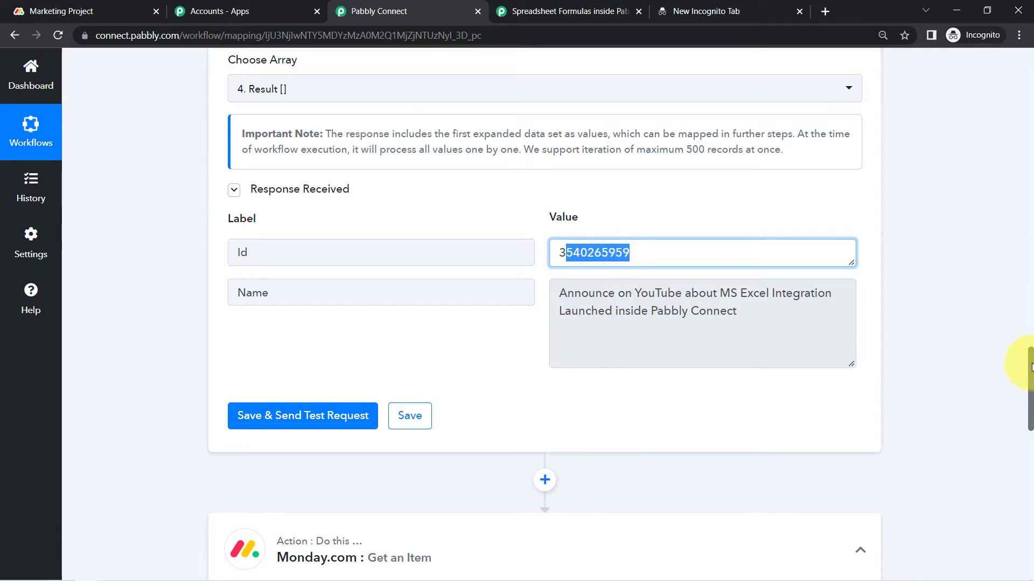
left_click_drag(1031, 366, 1014, 472)
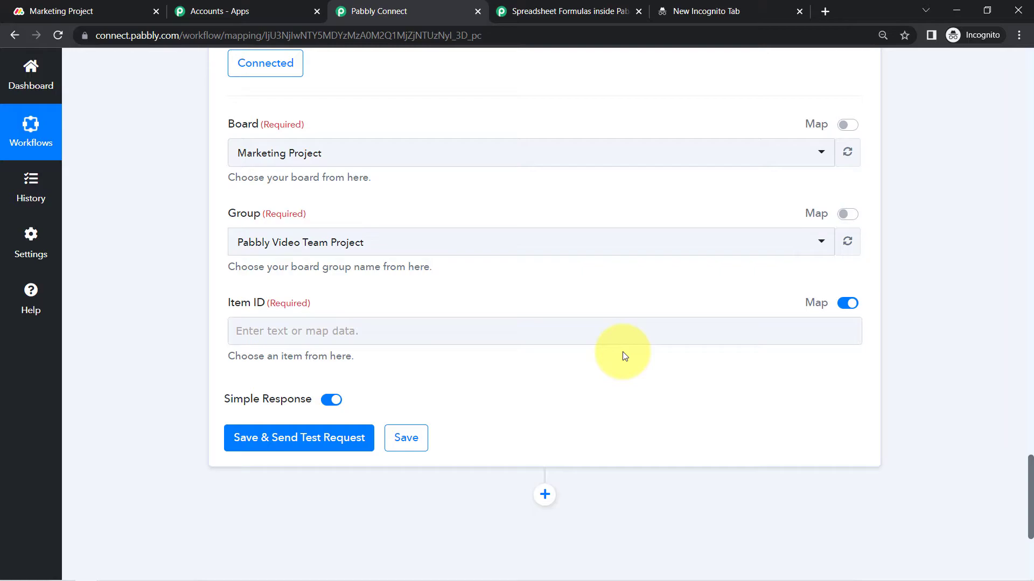
left_click(602, 331)
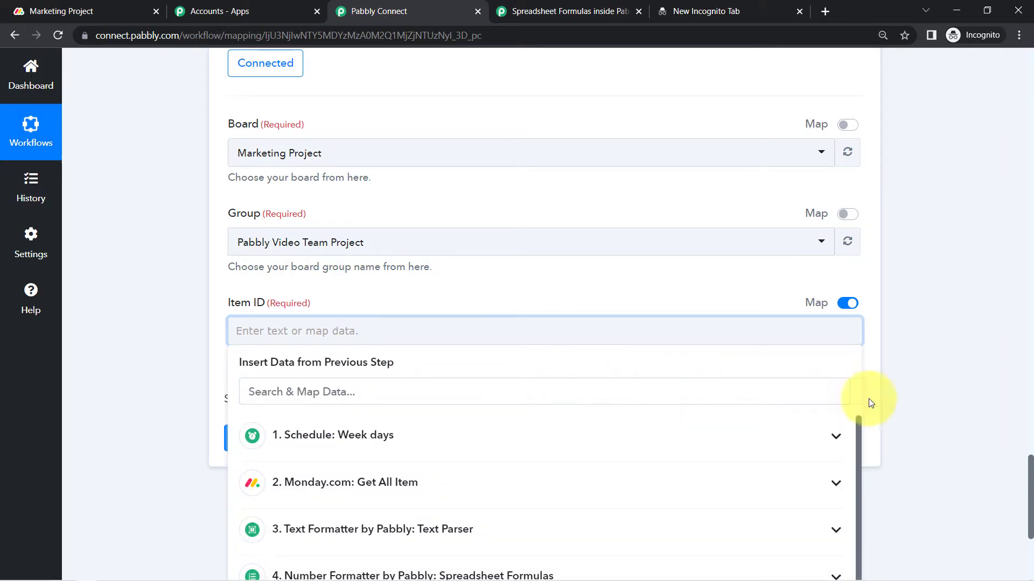
left_click_drag(1030, 477, 1029, 498)
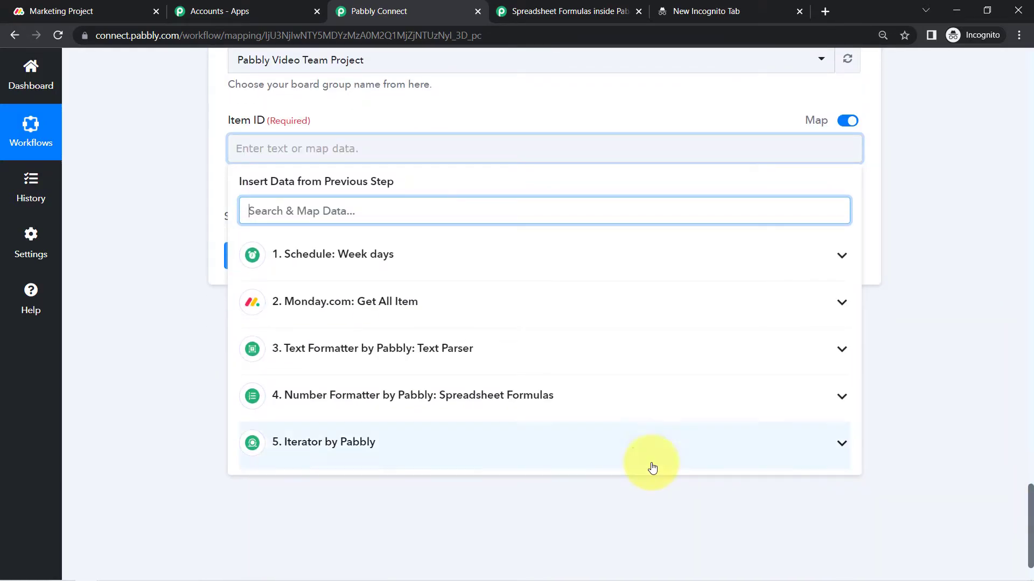
left_click(326, 446)
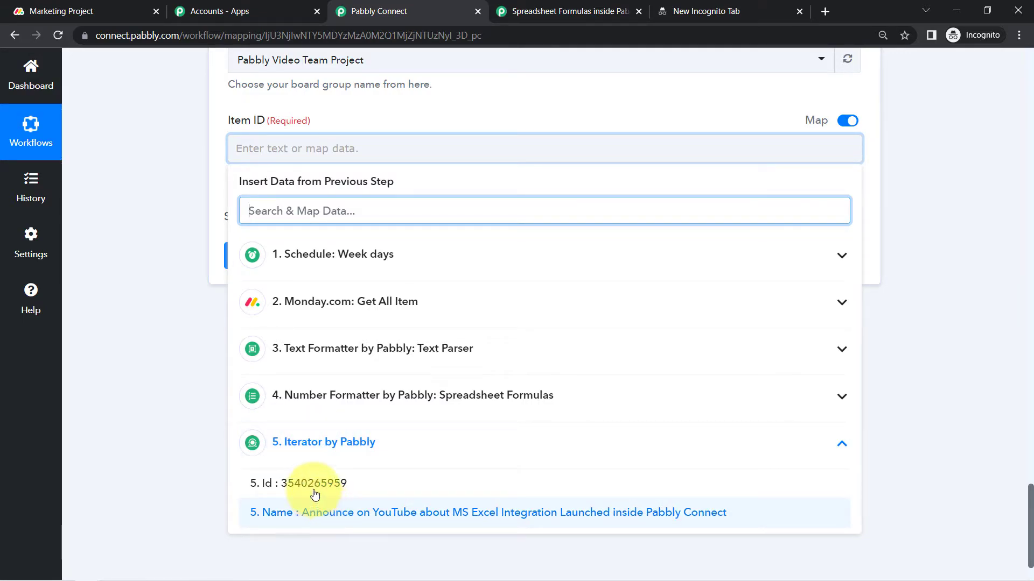
left_click(304, 474)
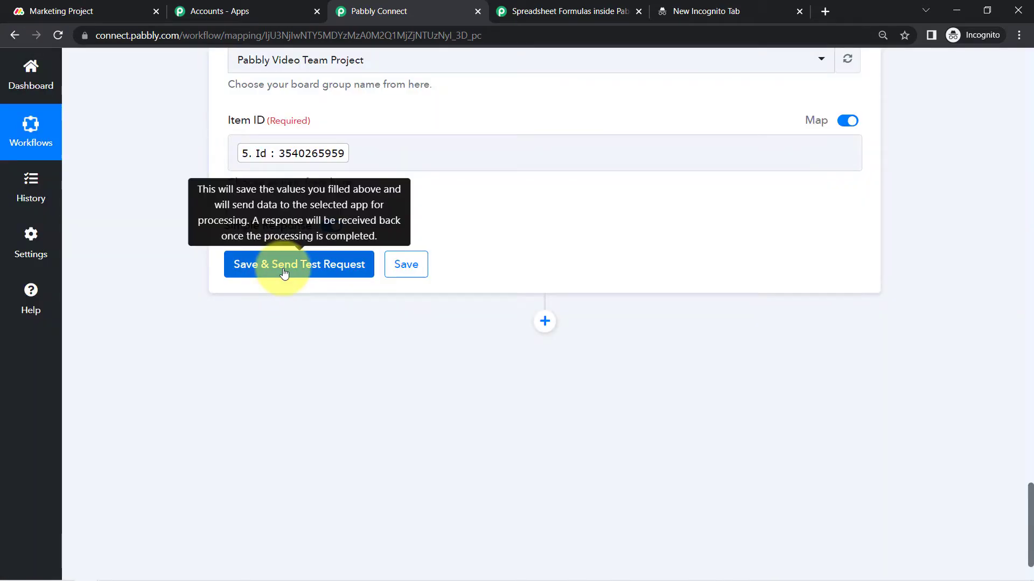
- Test the Get an Item step and review the returned name, Created At, Updated At and Board Id
left_click(284, 273)
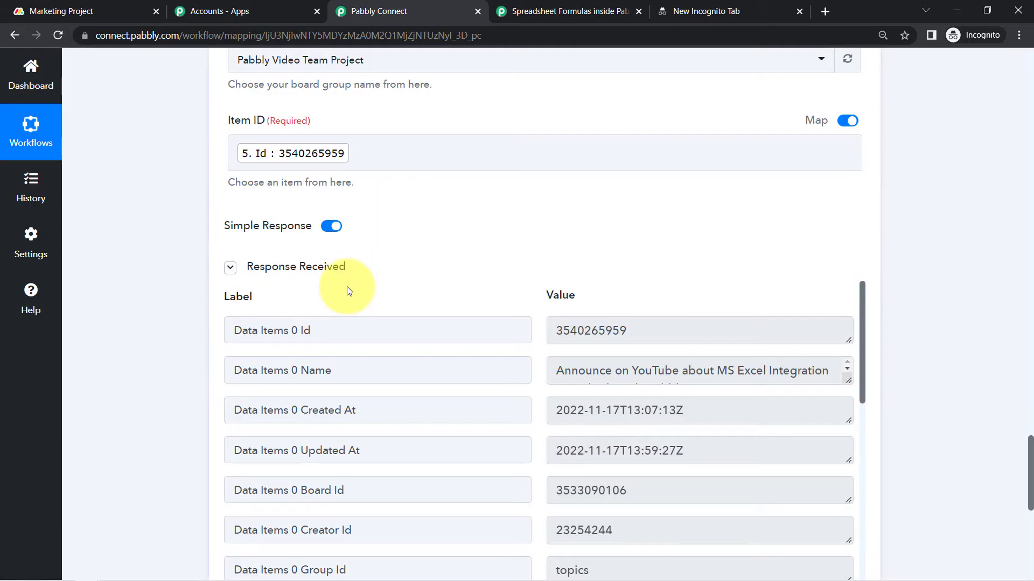
scroll(938, 303, "down", 2)
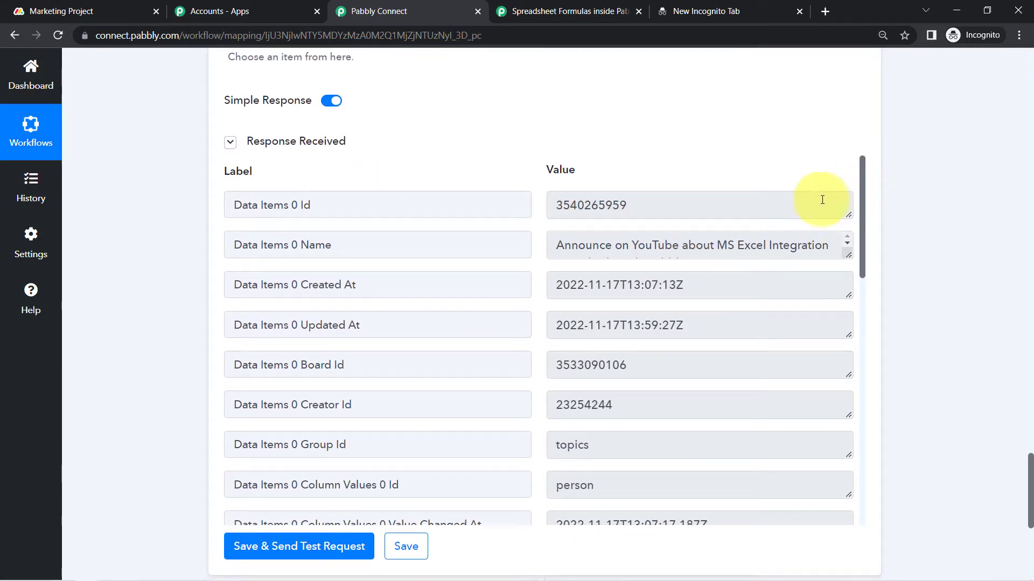
left_click_drag(574, 208, 615, 291)
left_click_drag(292, 285, 369, 293)
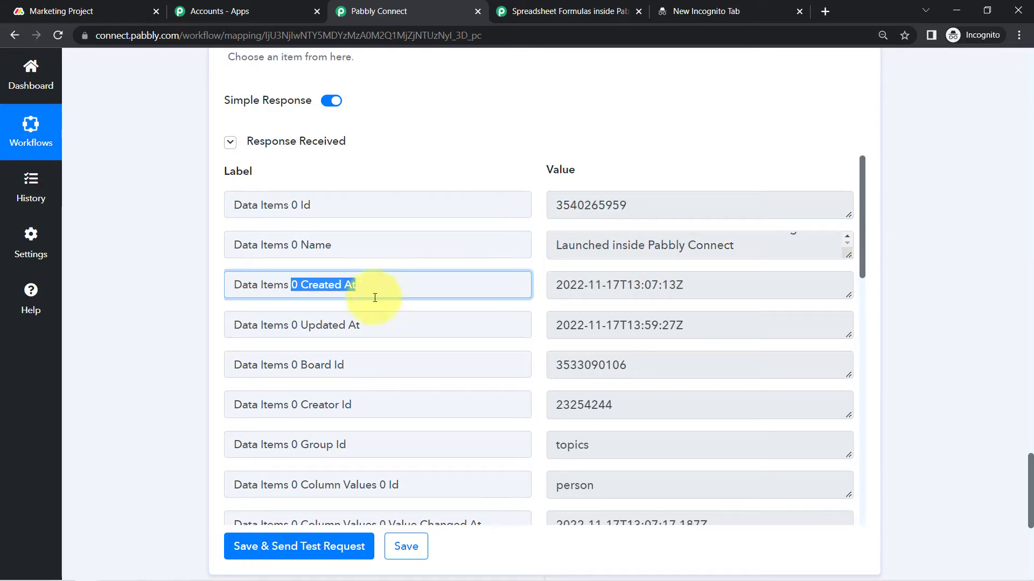
left_click_drag(332, 325, 407, 330)
left_click_drag(645, 373, 612, 367)
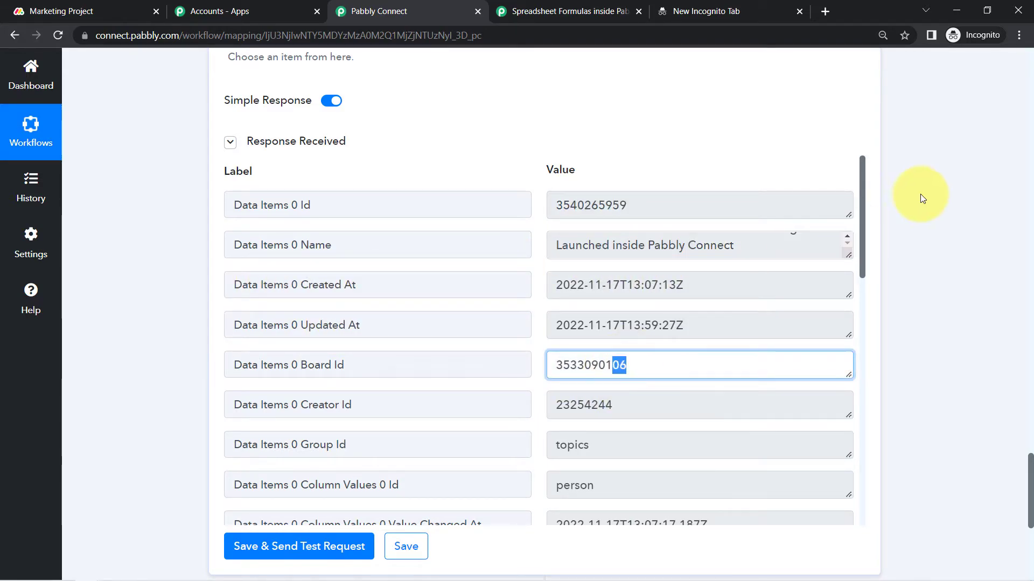
left_click_drag(863, 183, 861, 388)
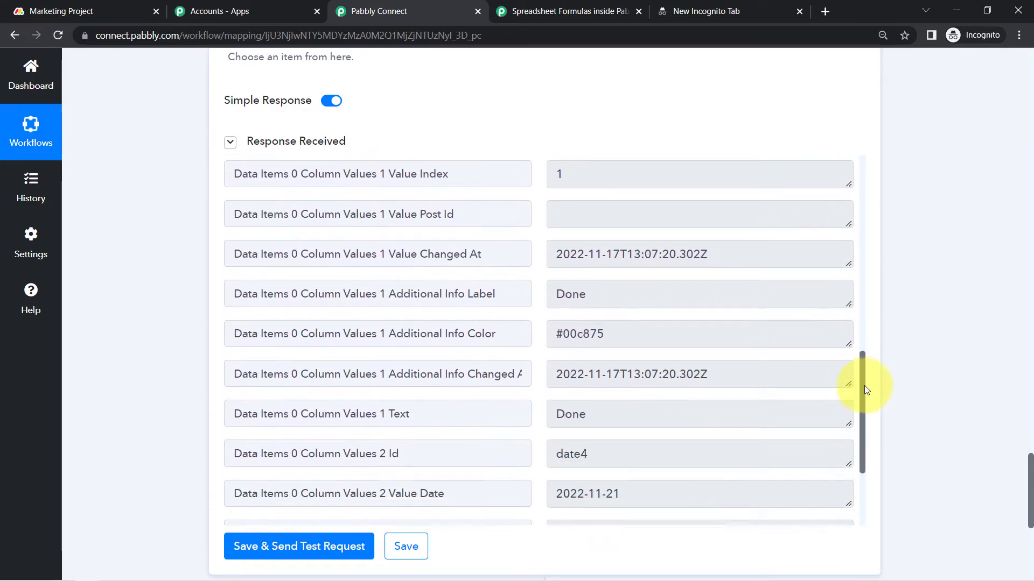
- Check the item's Done status label and move on to its 2022-11-21 date value
left_click_drag(606, 298, 562, 291)
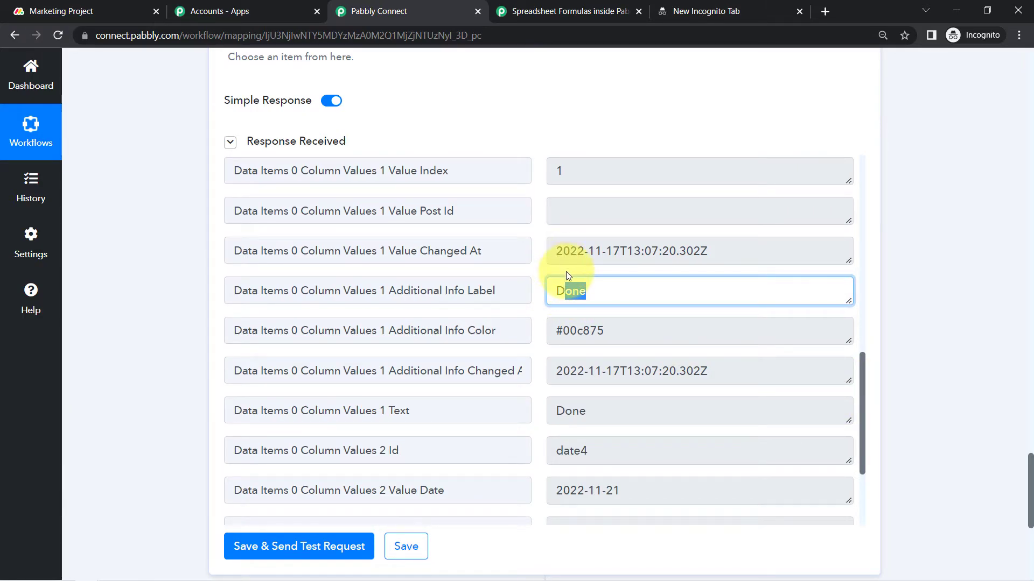
left_click(573, 293)
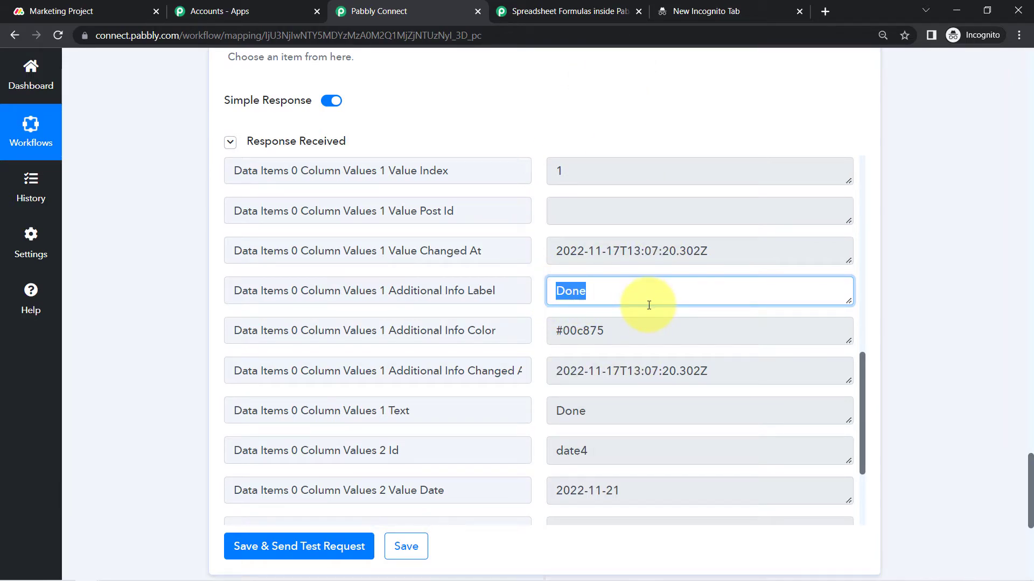
key("BackSpace")
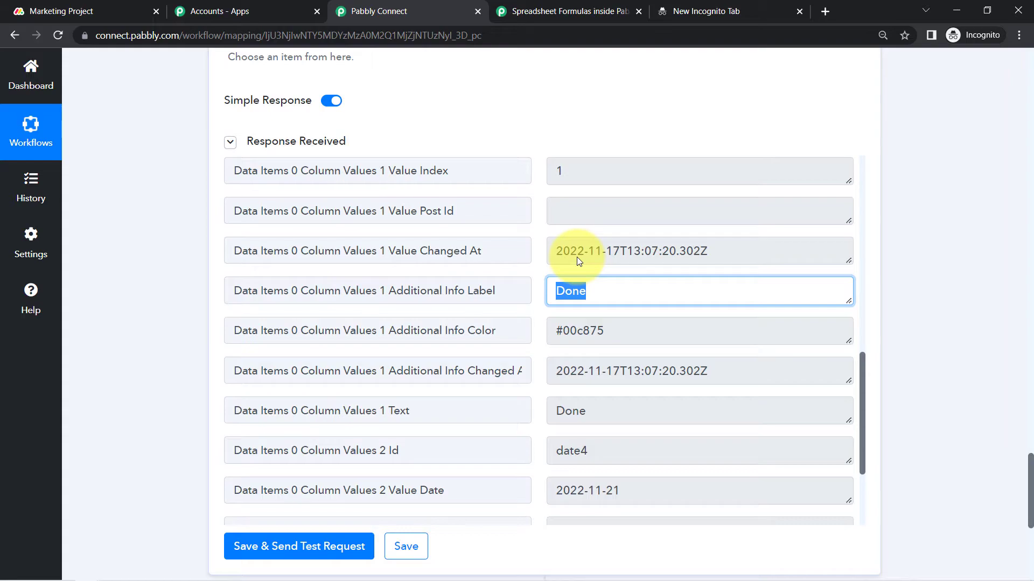
left_click_drag(1029, 462, 1031, 532)
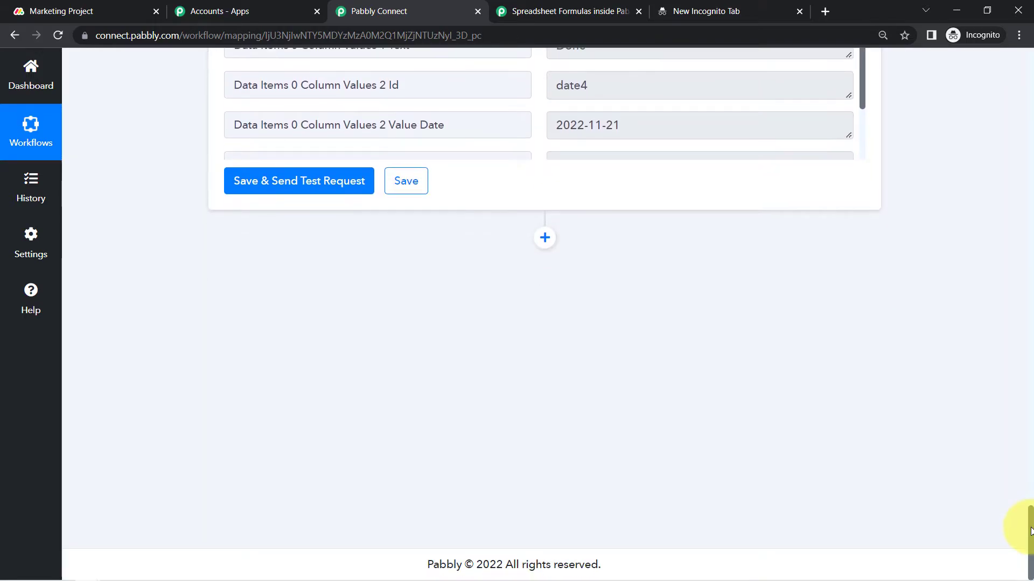
- Add a Filter by Pabbly action step after the Get an Item step
left_click(545, 237)
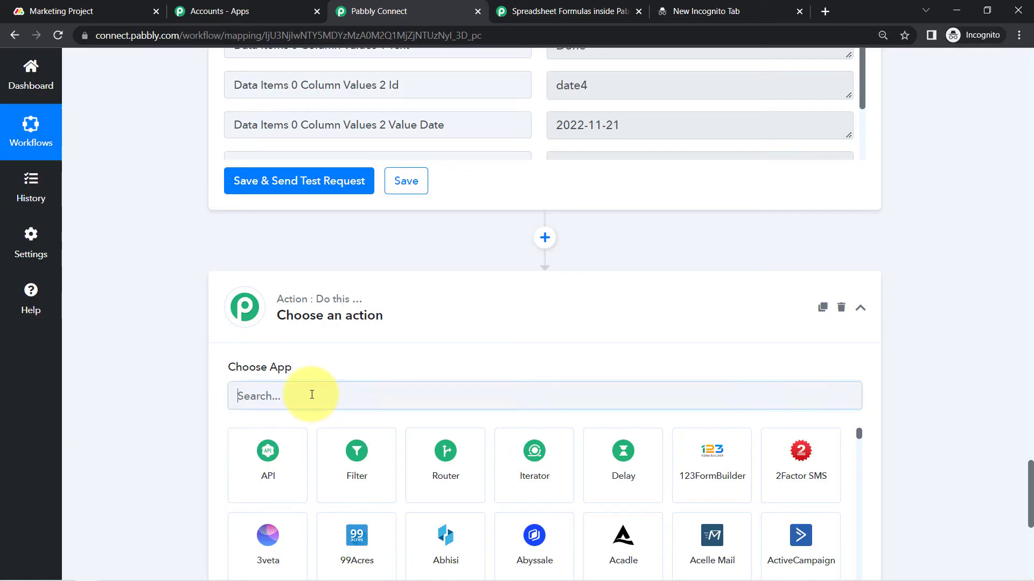
left_click(313, 394)
left_click(343, 442)
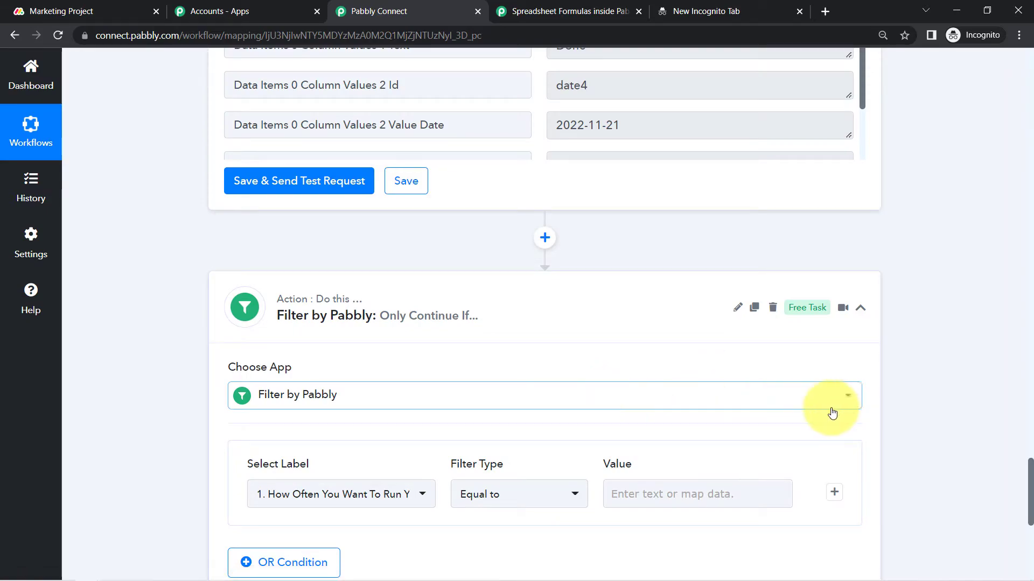
scroll(1030, 482, "down", 2)
scroll(1030, 482, "down", 5)
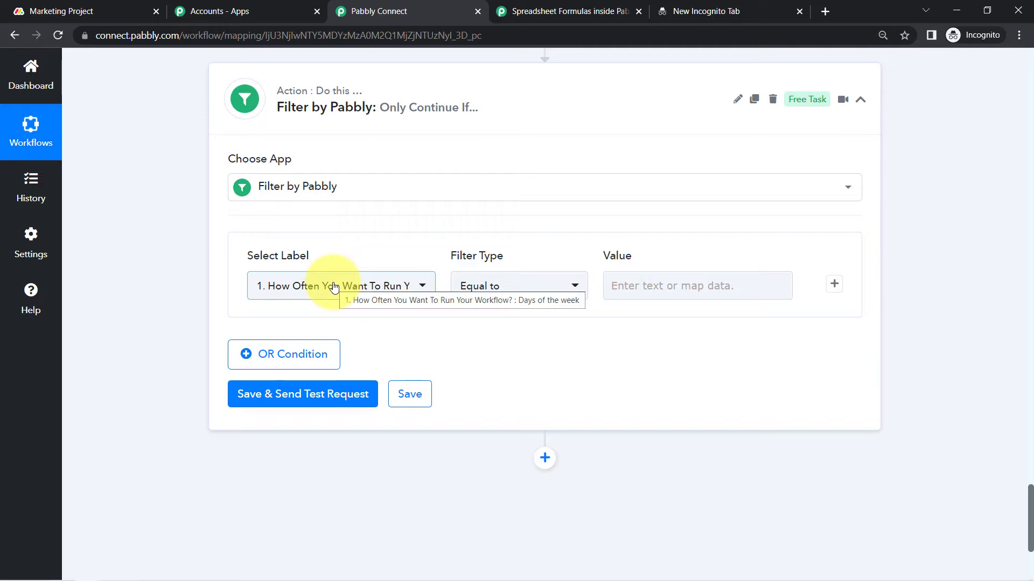
- Browse the filter comparison types and the Monday.com Get an Item fields for the status label
left_click(469, 289)
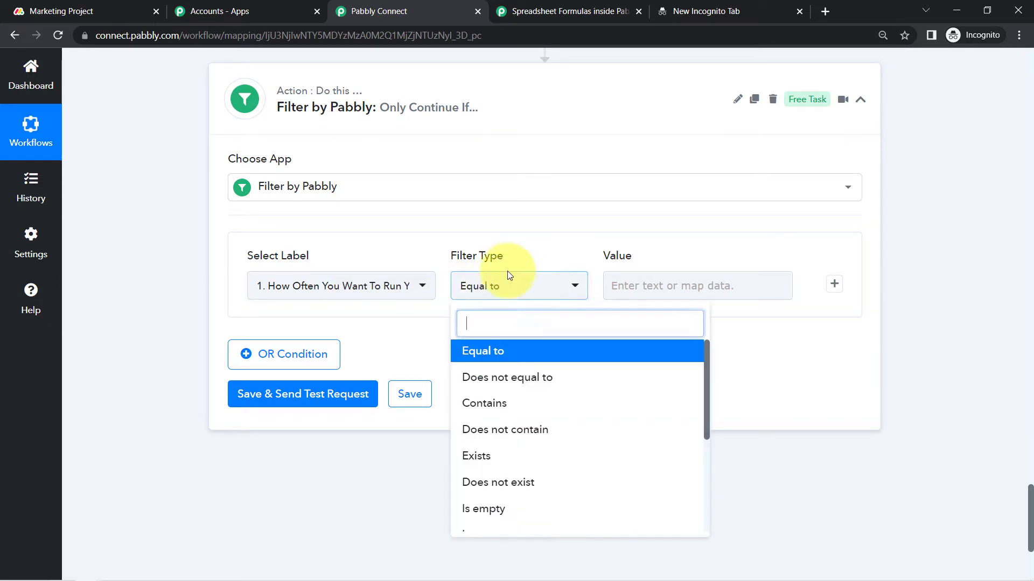
left_click(398, 245)
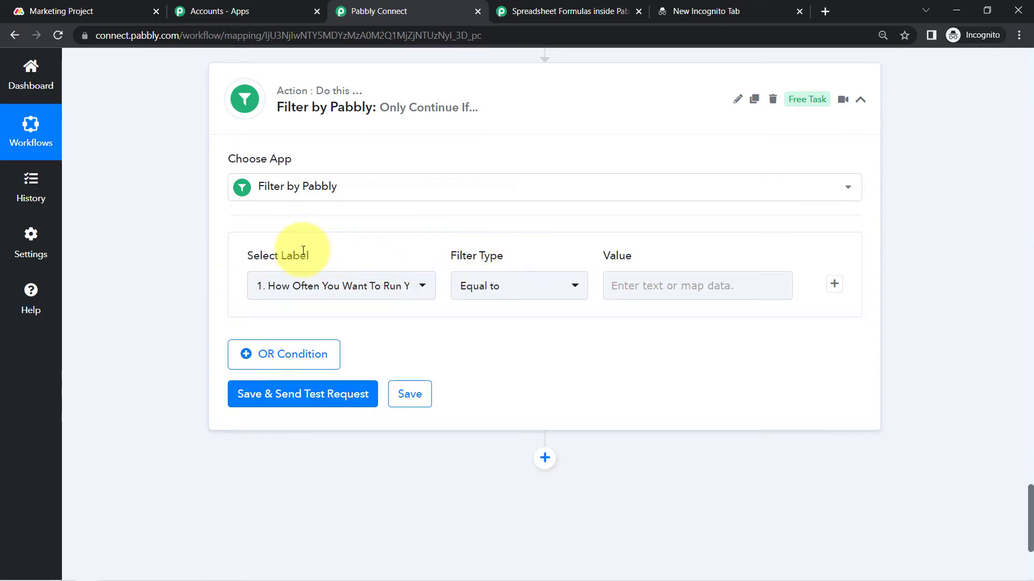
left_click(337, 289)
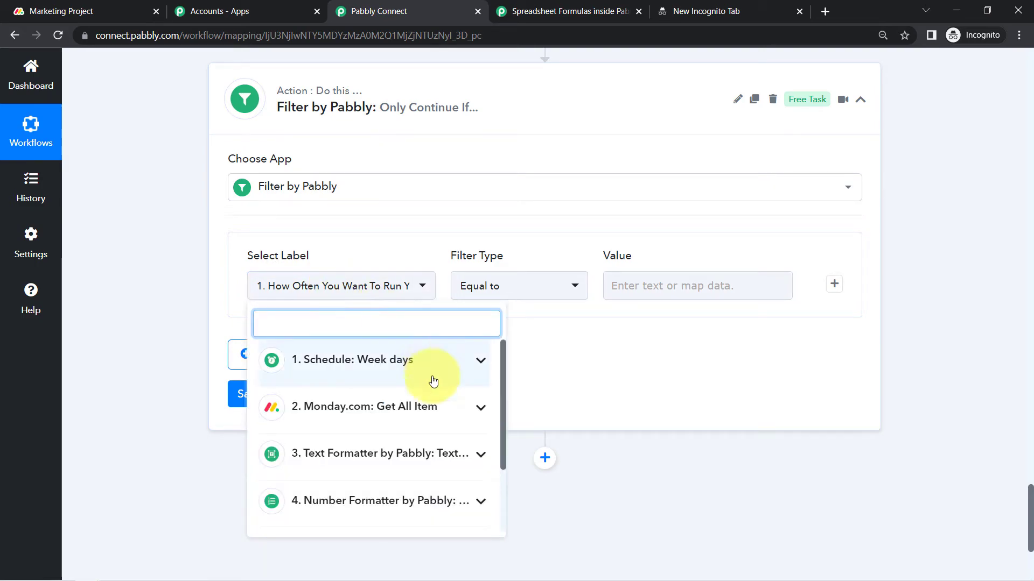
left_click(415, 504)
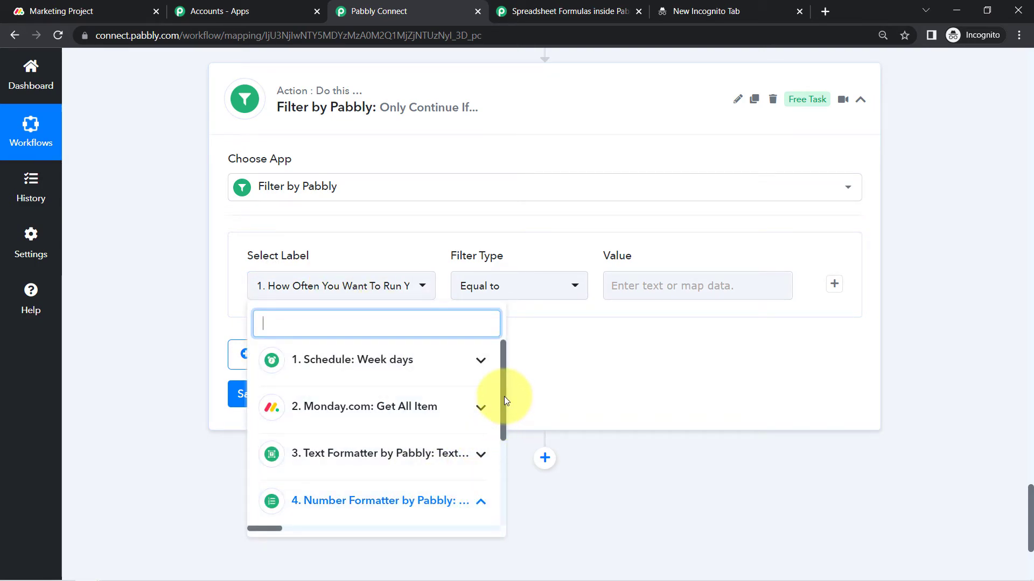
left_click_drag(504, 396, 507, 519)
left_click(415, 500)
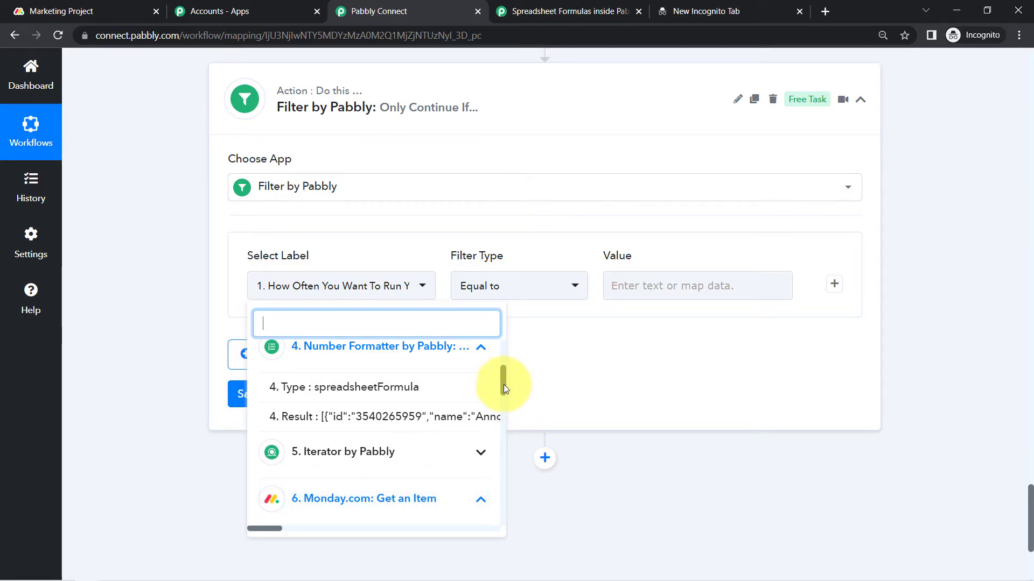
left_click_drag(503, 385, 513, 416)
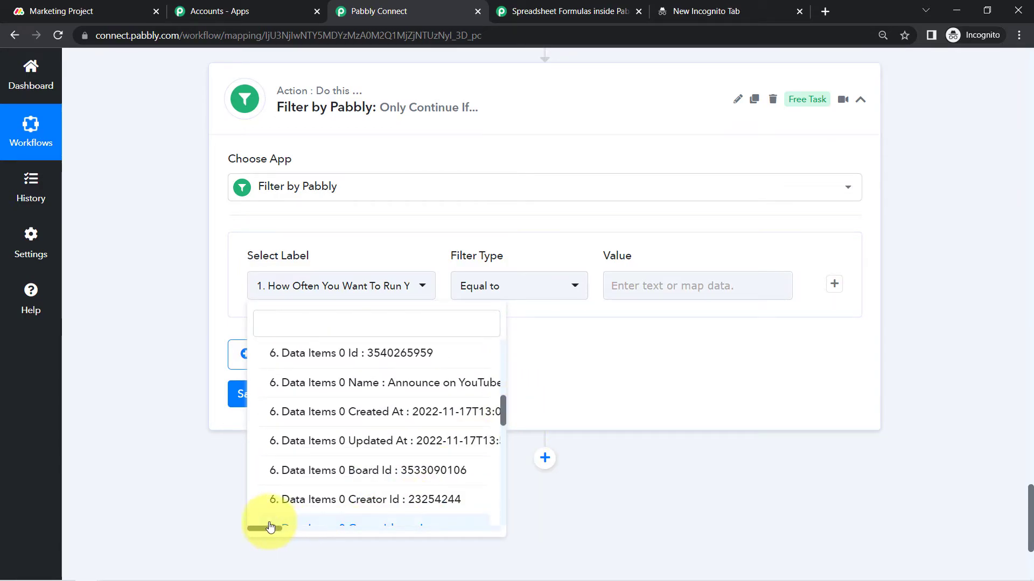
left_click_drag(267, 528, 308, 535)
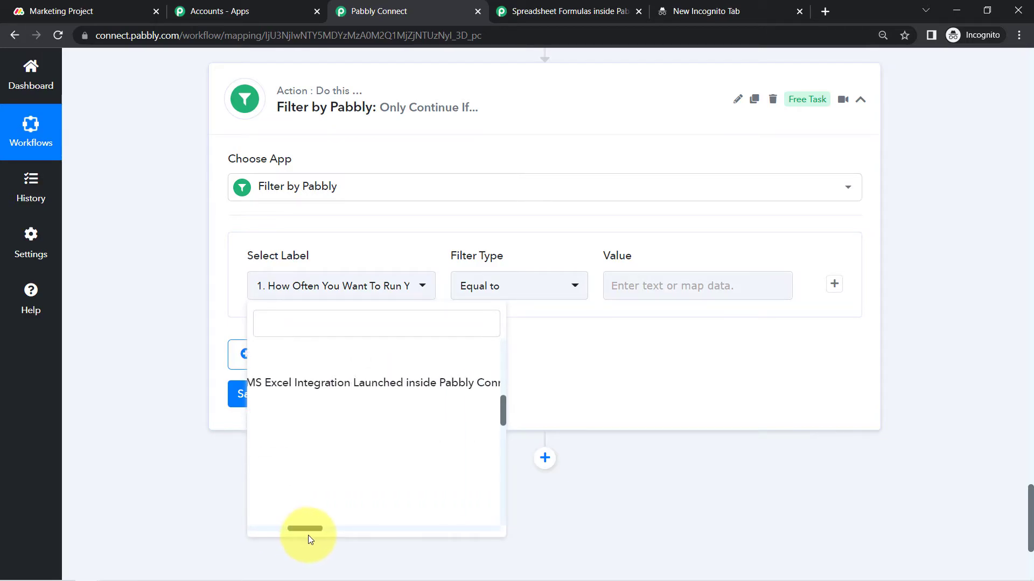
left_click_drag(1031, 536, 928, 380)
left_click(922, 353)
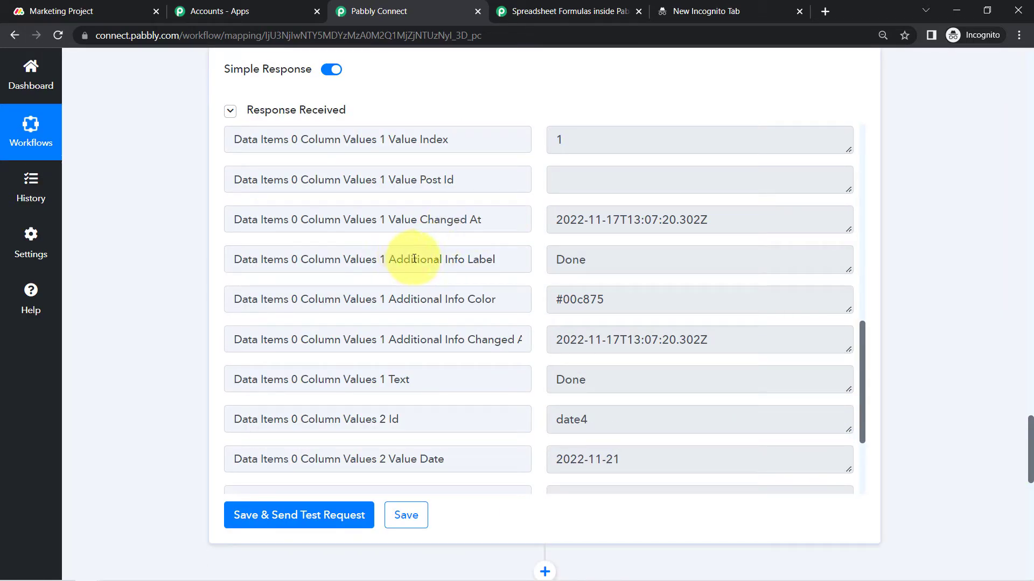
- Use 6. Data Items 0 Column Values 1 Additional Info Label as the filter field
left_click_drag(403, 260, 118, 255)
left_click(1029, 450)
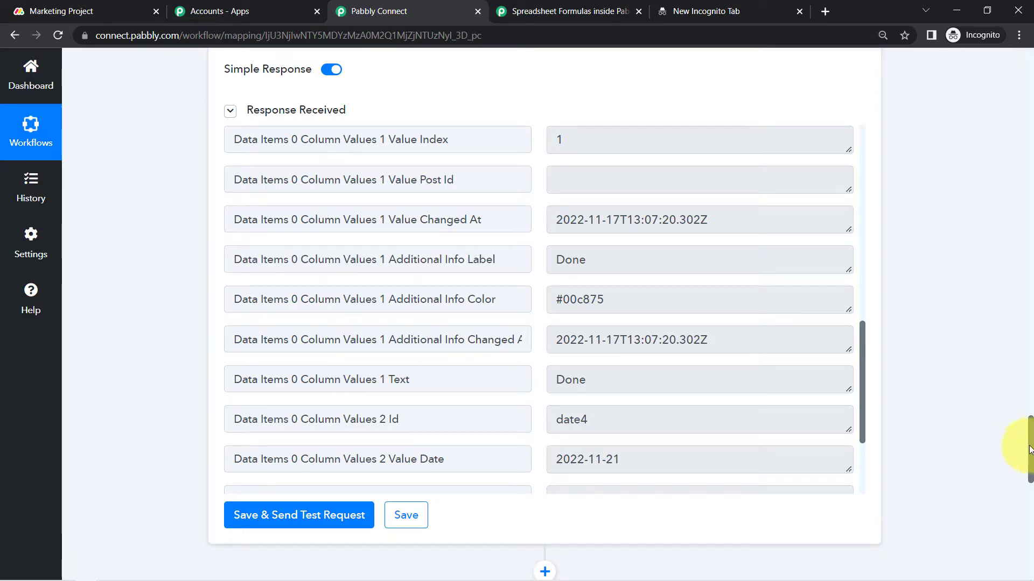
left_click_drag(1028, 447, 1027, 521)
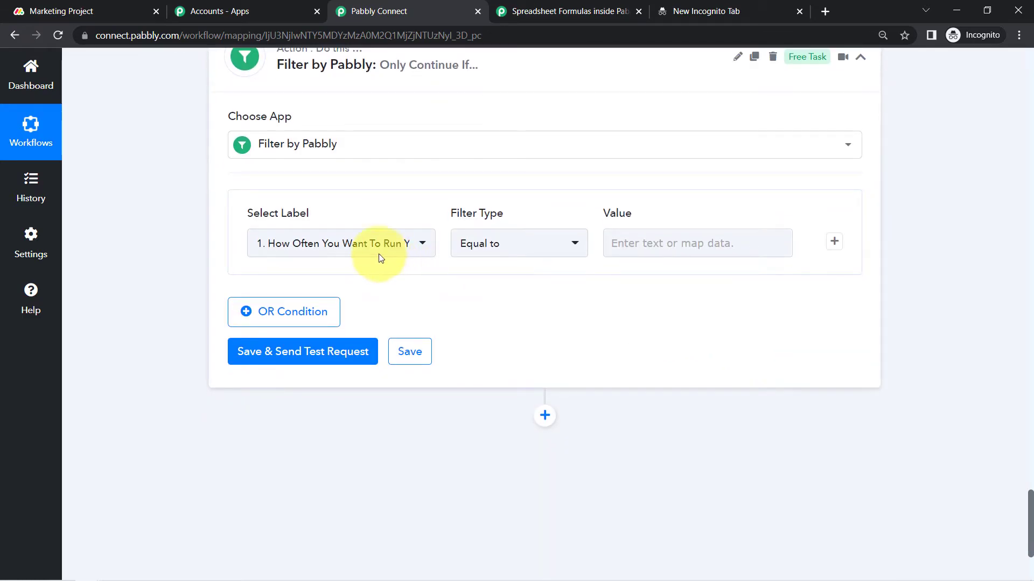
left_click(353, 263)
key("ctrl+v")
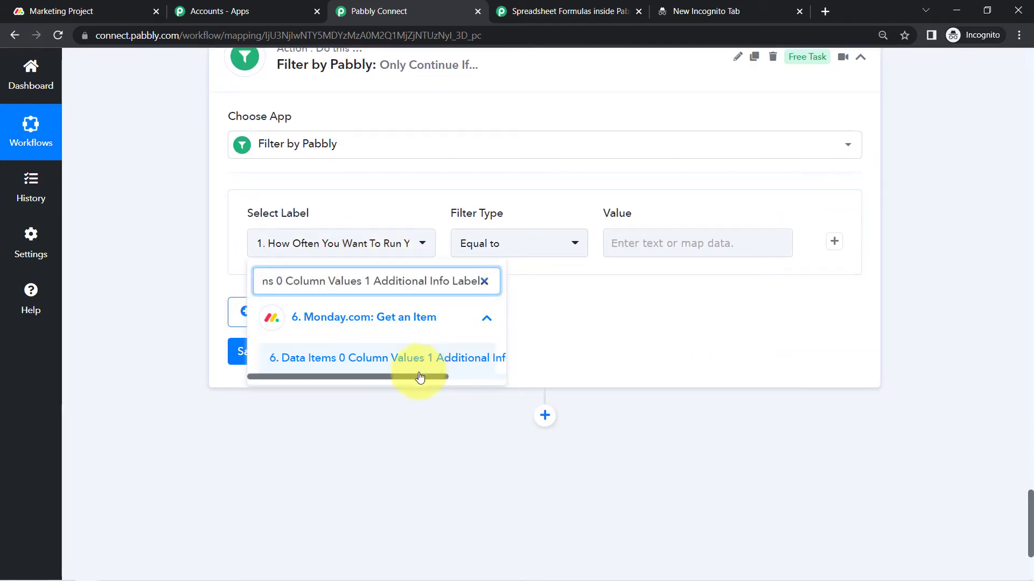
left_click(403, 361)
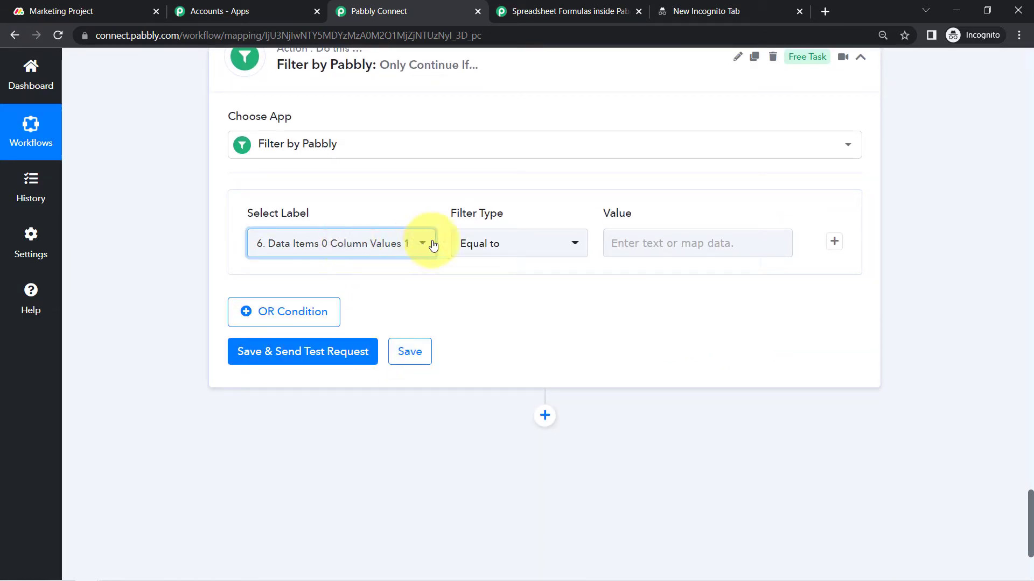
- Set the filter to Equal to 'Done' and run a test request
left_click(642, 252)
type("Done")
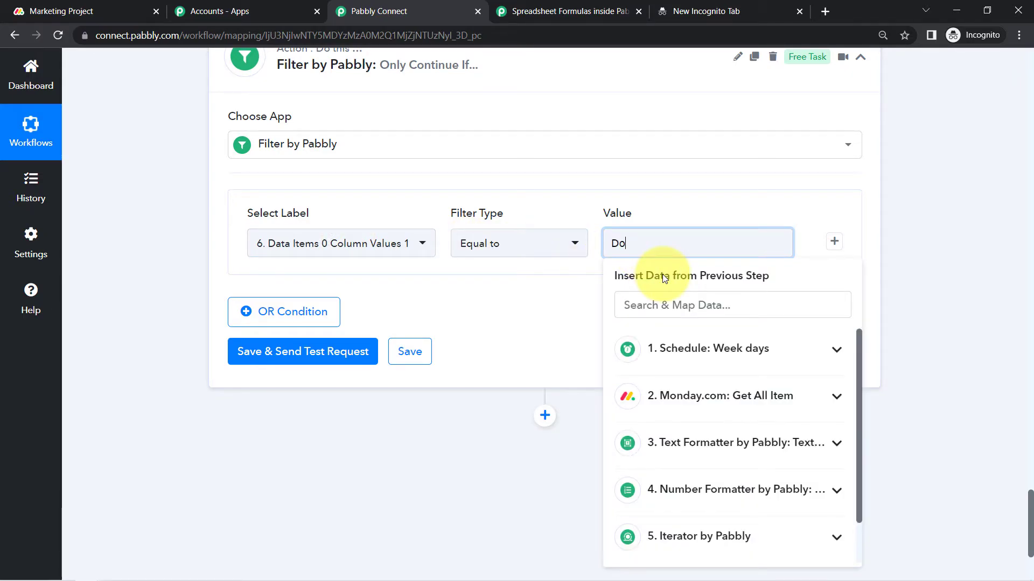
left_click(272, 353)
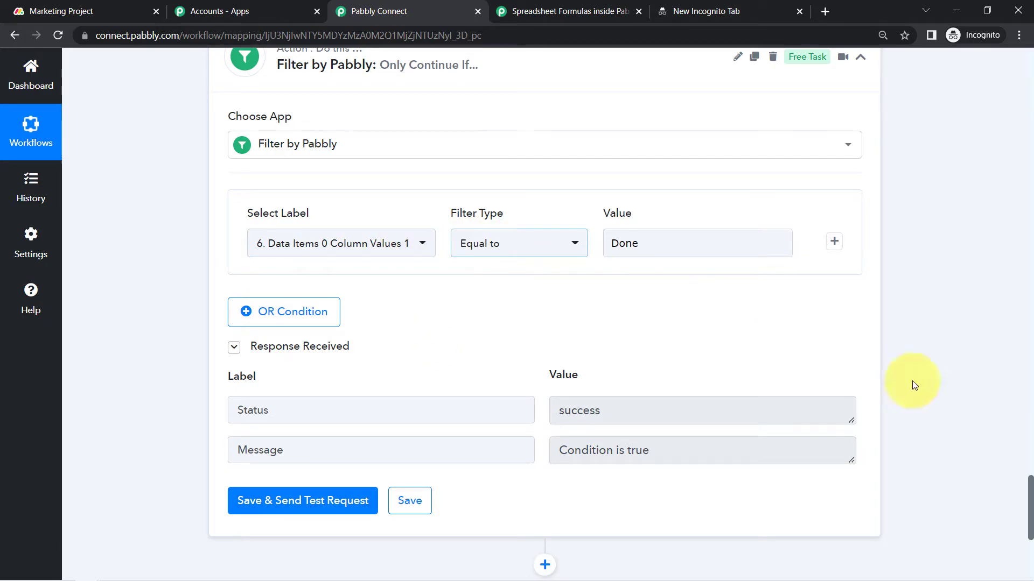
left_click_drag(1029, 487, 1030, 414)
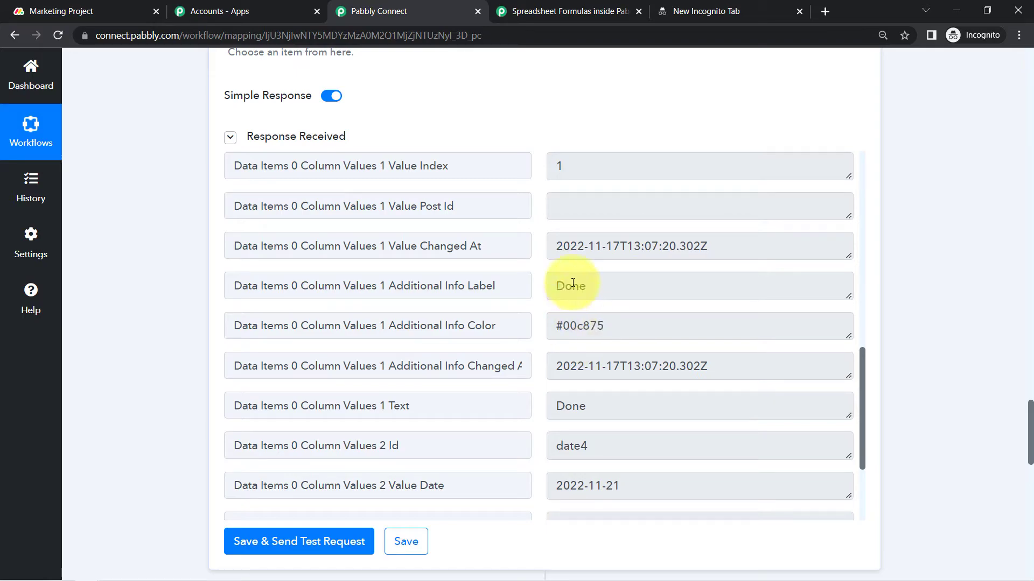
left_click_drag(1030, 414, 1023, 512)
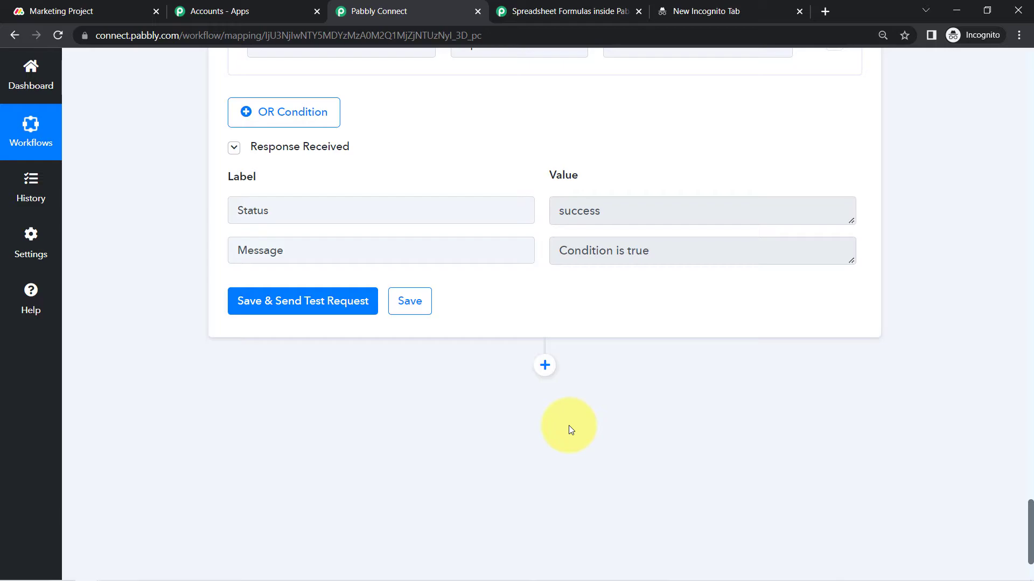
- Launch Notepad from the taskbar so a blank untitled window opens over the editor
scroll(1030, 519, "down", 1)
scroll(1031, 517, "up", 4)
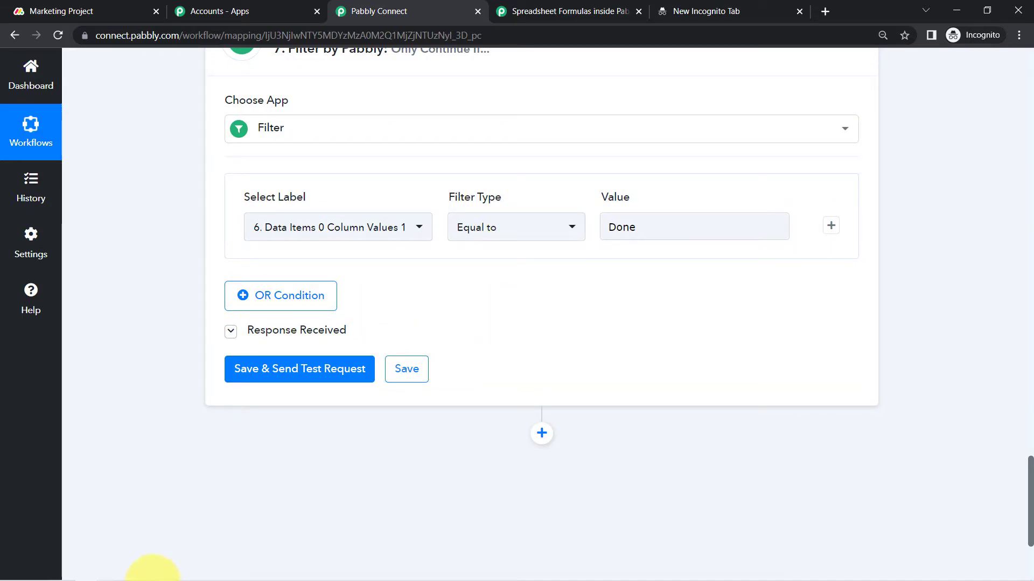
left_click(136, 570)
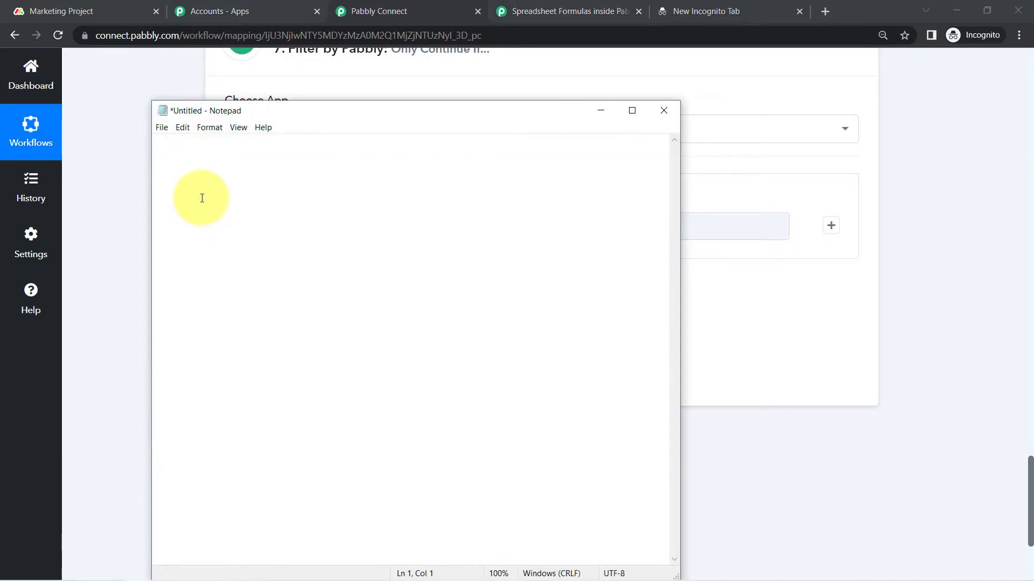
- Write 'Task Completed After 7 Days = Arhive Task' followed by a '==============' divider
type("Task ")
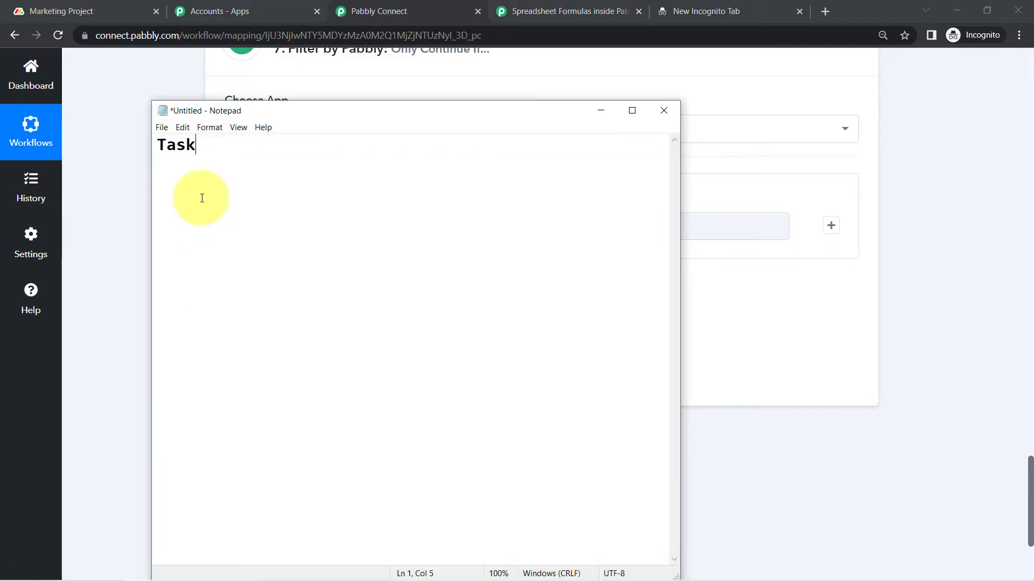
type("Completed ")
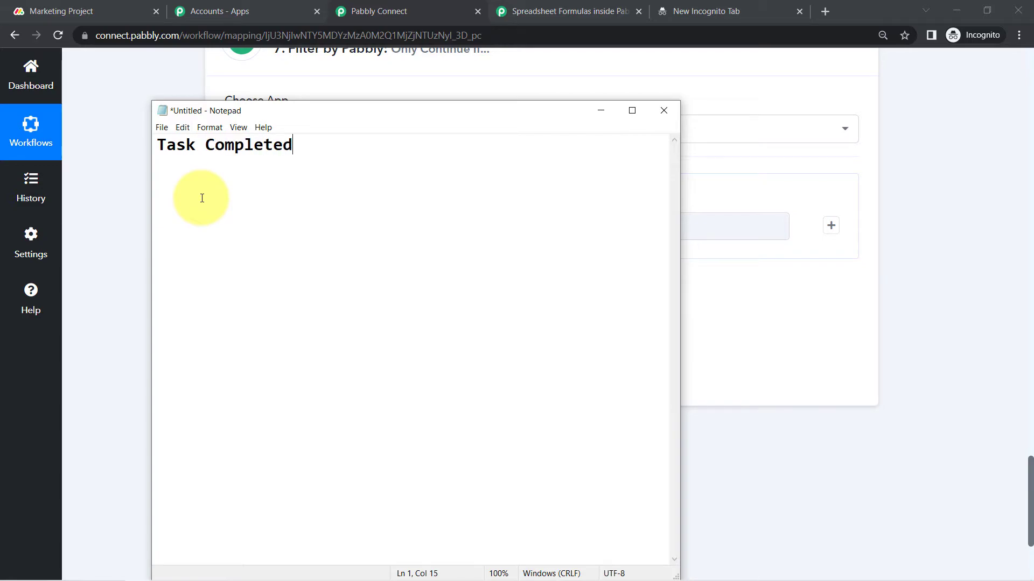
type("After 7 ")
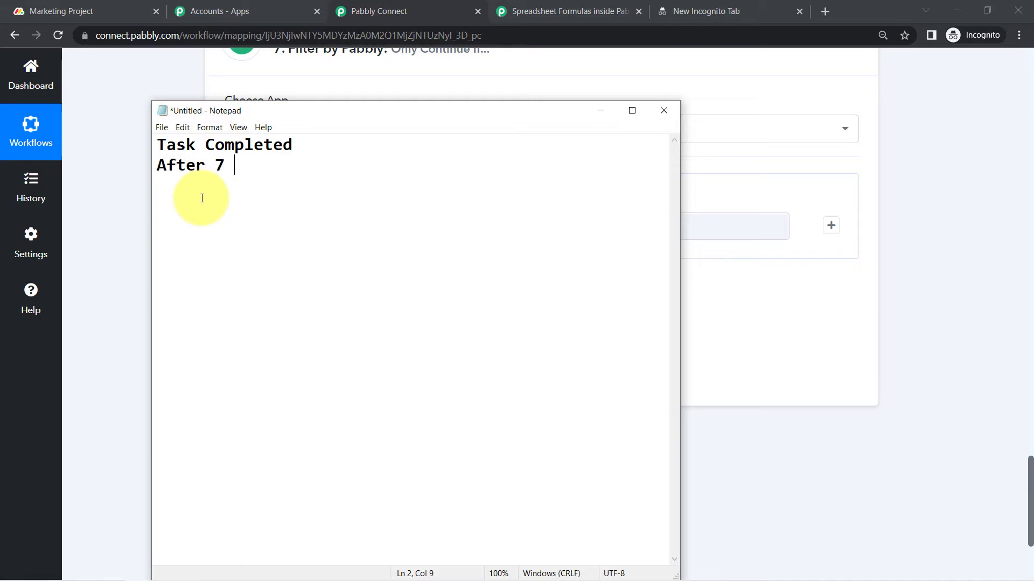
type("Days =  Arhi")
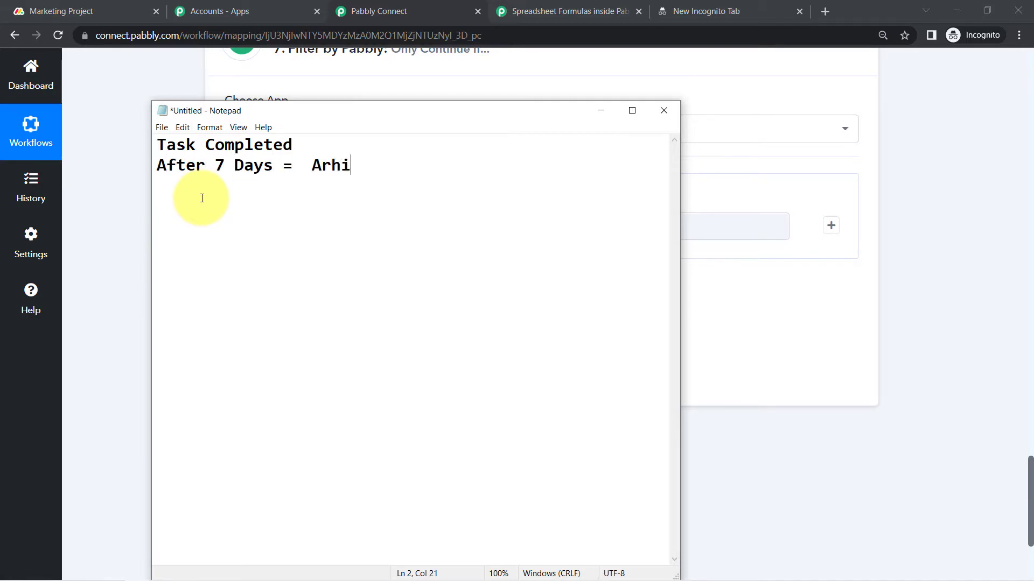
type("ve Task")
left_click(308, 165)
key("BackSpace")
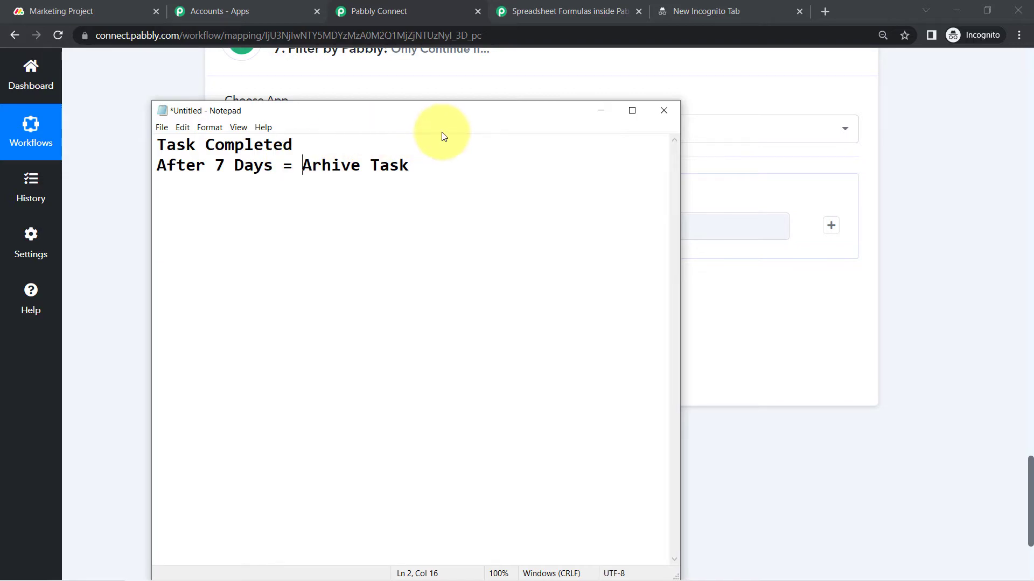
left_click(427, 158)
key("Return")
type("=")
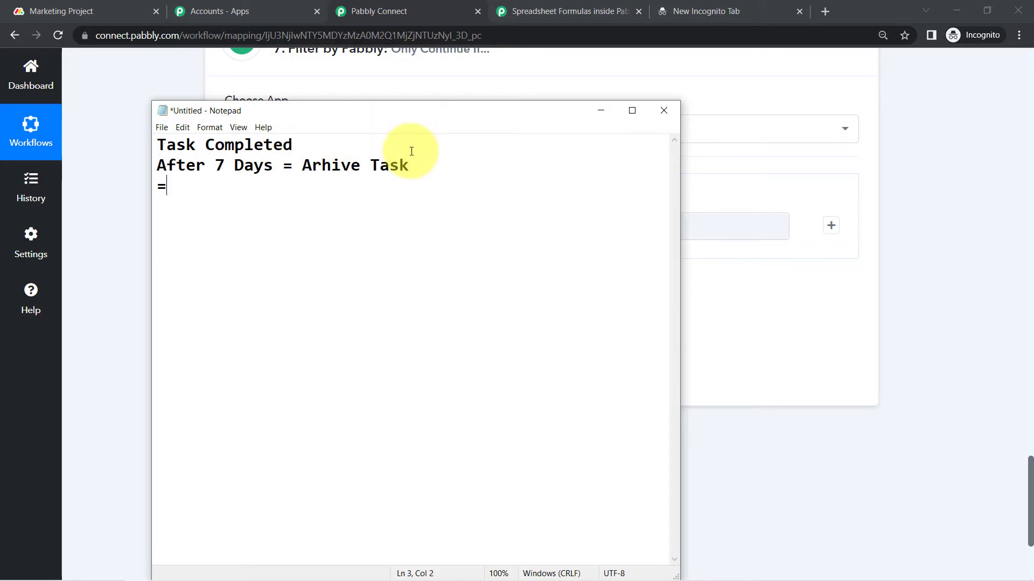
type("=============")
key("Return")
- List 'A. Task Completion' and 'B. Current Date' beneath it, fixing the Current typo
type("A. Task ")
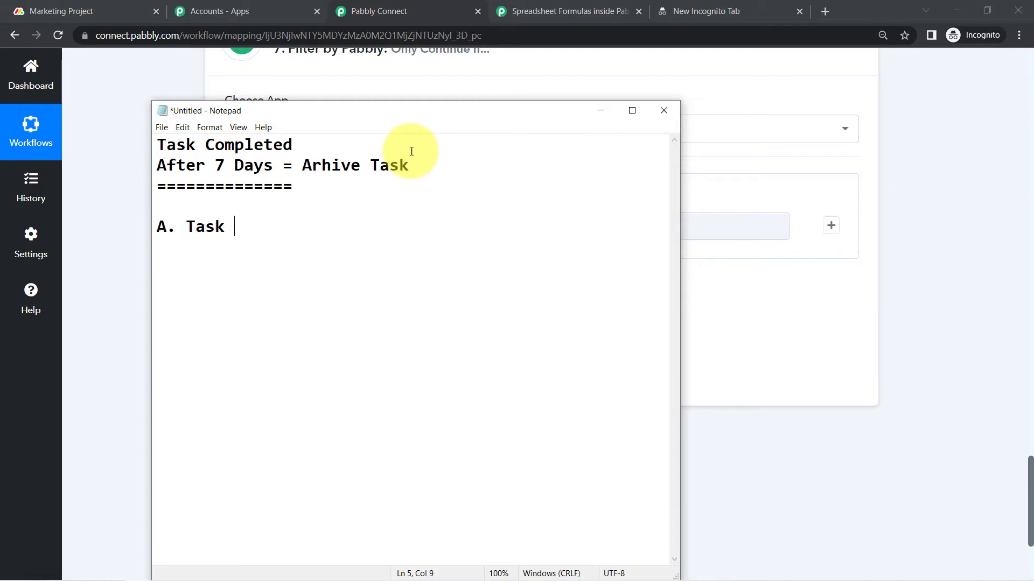
type("Complet")
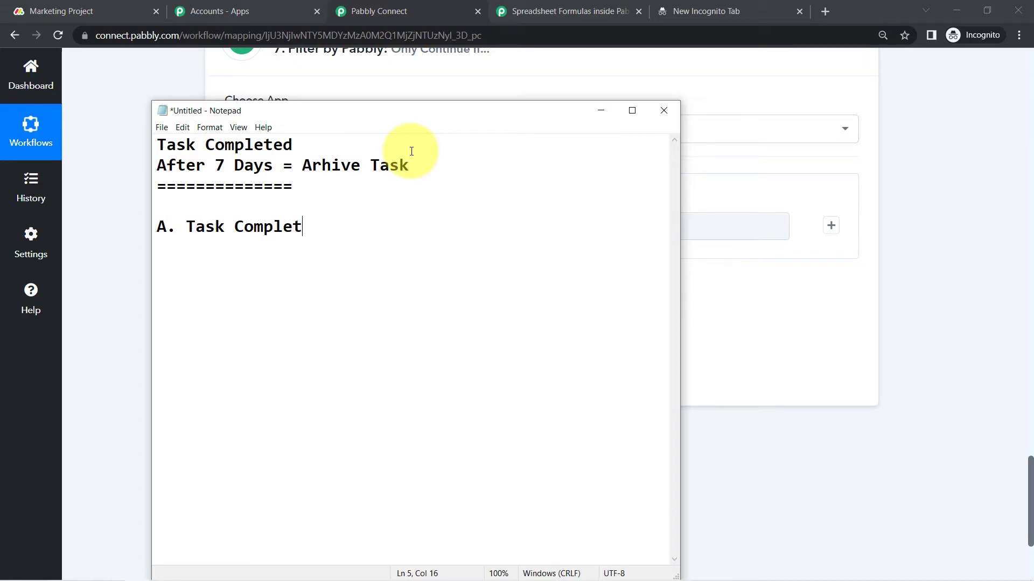
type("io")
type("on")
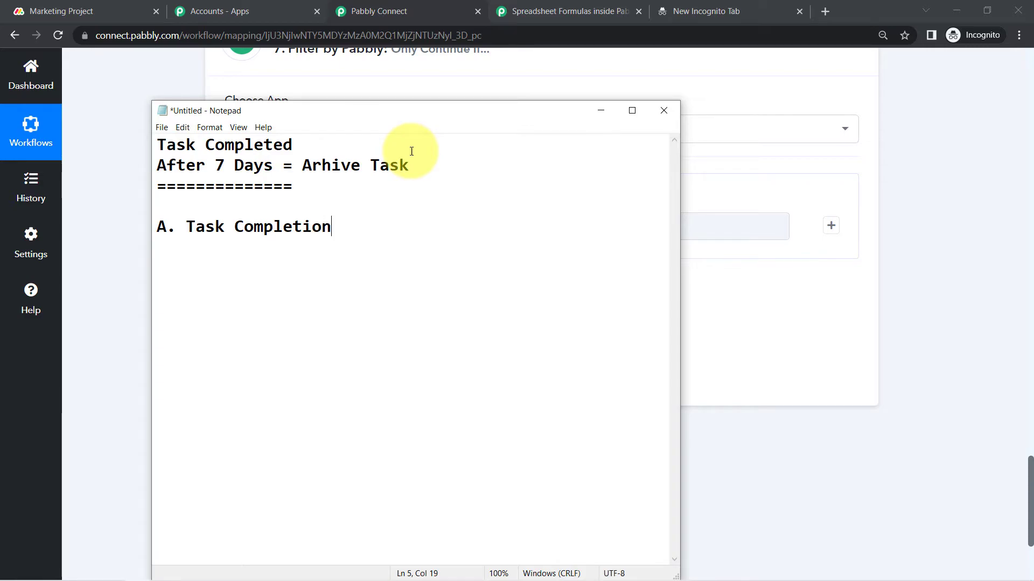
key("Return")
type("B. Cuu")
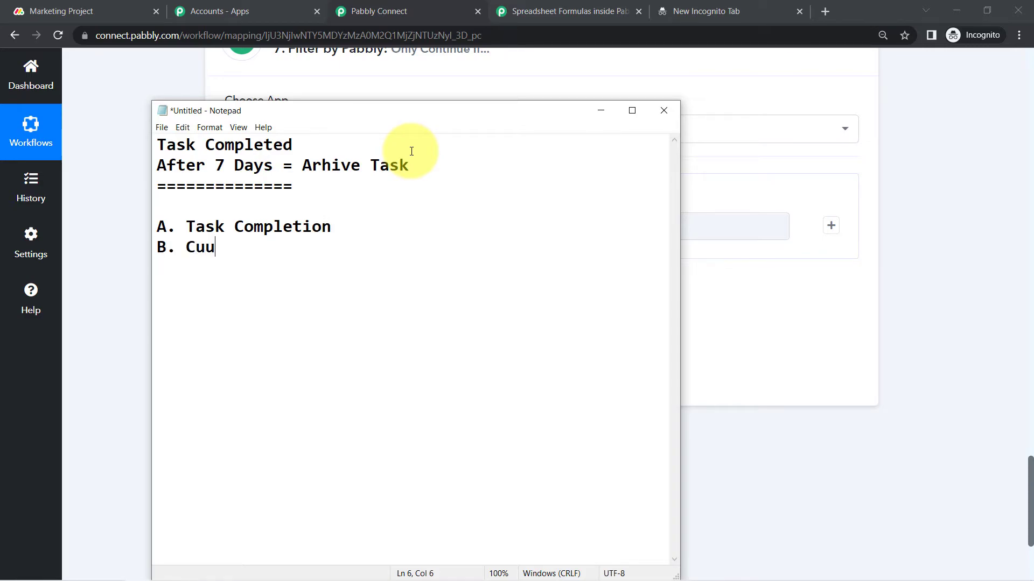
type("r")
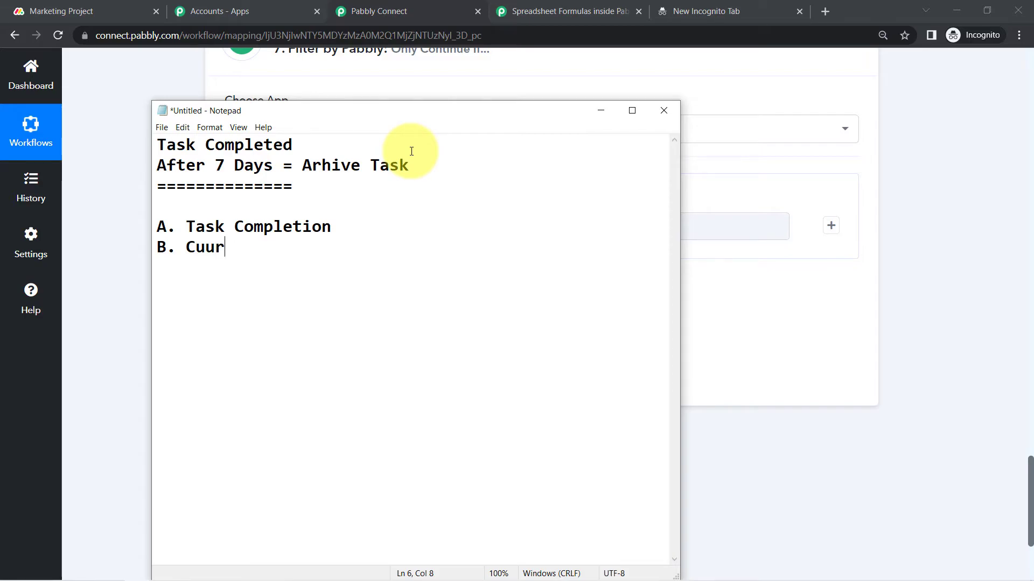
type("rnt D")
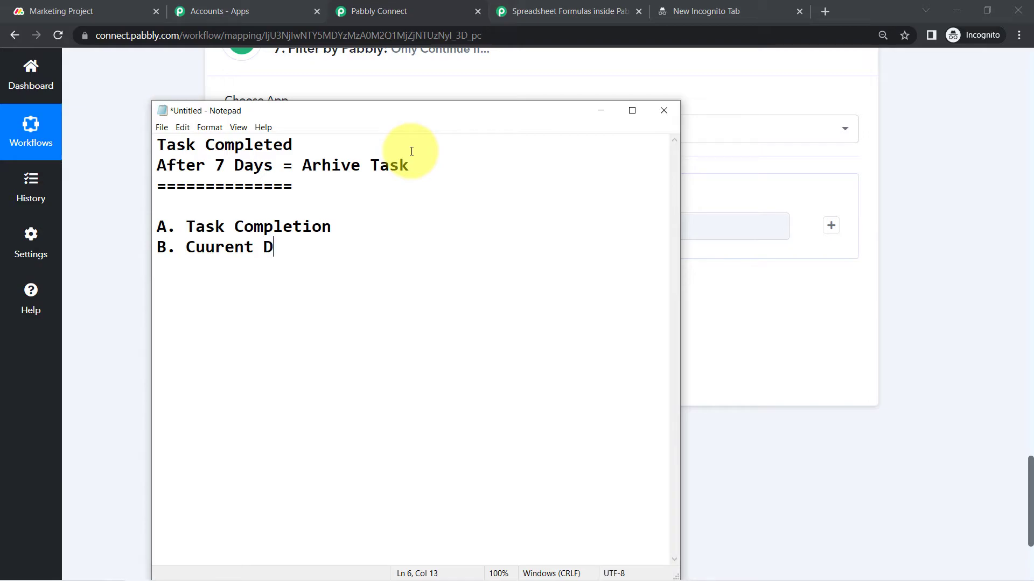
type("ate")
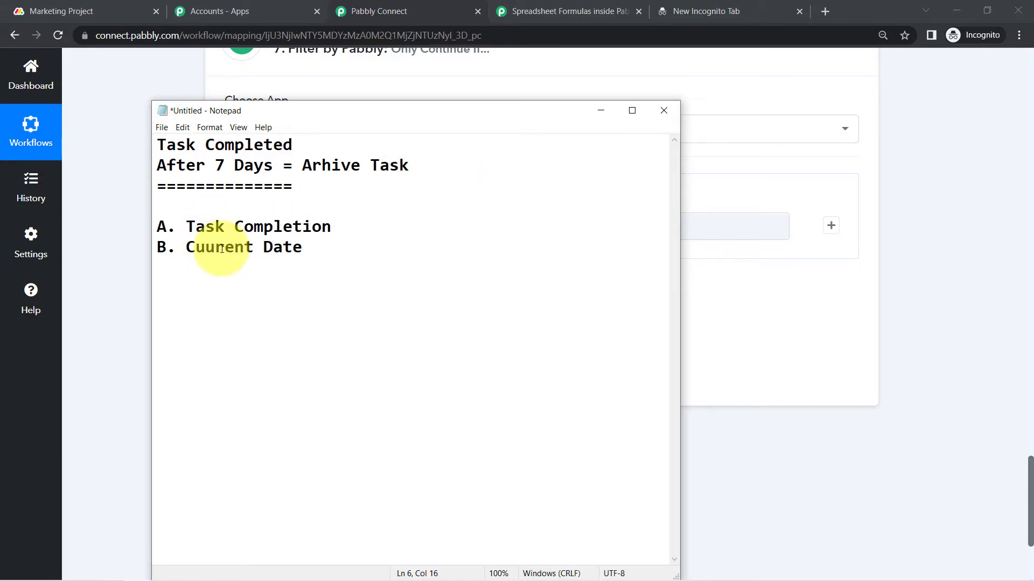
left_click_drag(215, 248, 210, 249)
type("r")
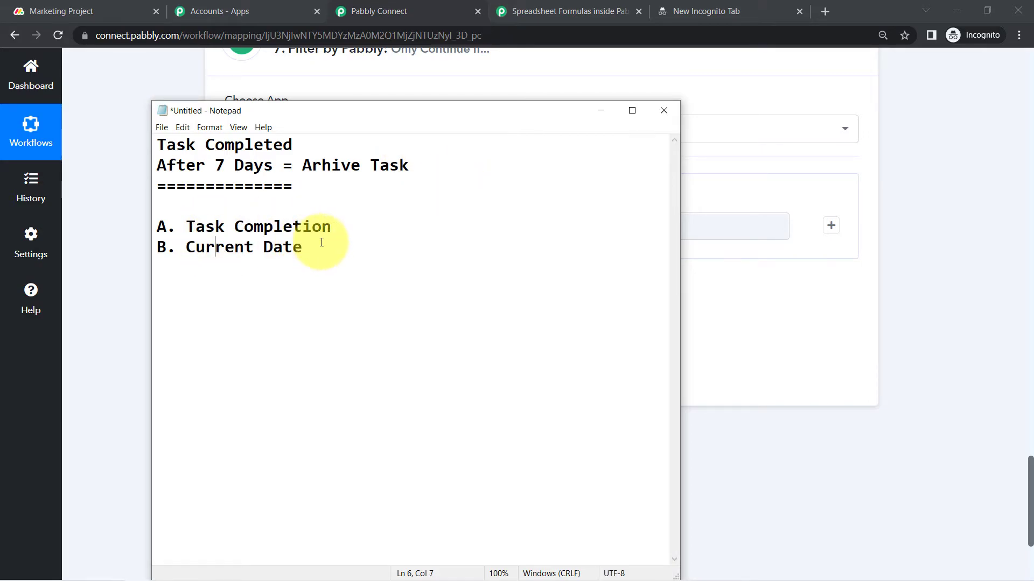
left_click_drag(307, 248, 225, 249)
left_click_drag(284, 226, 205, 227)
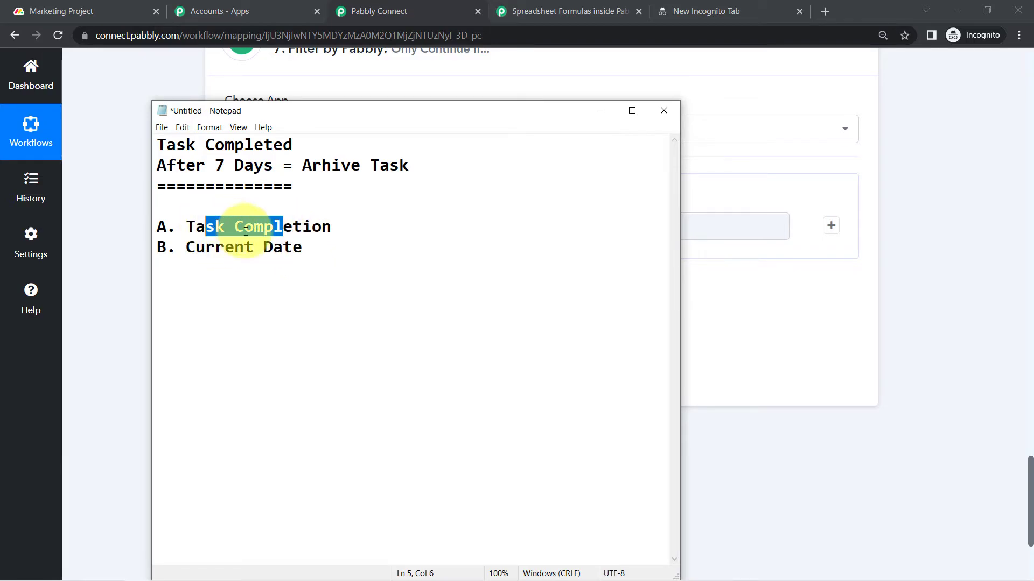
left_click(325, 243)
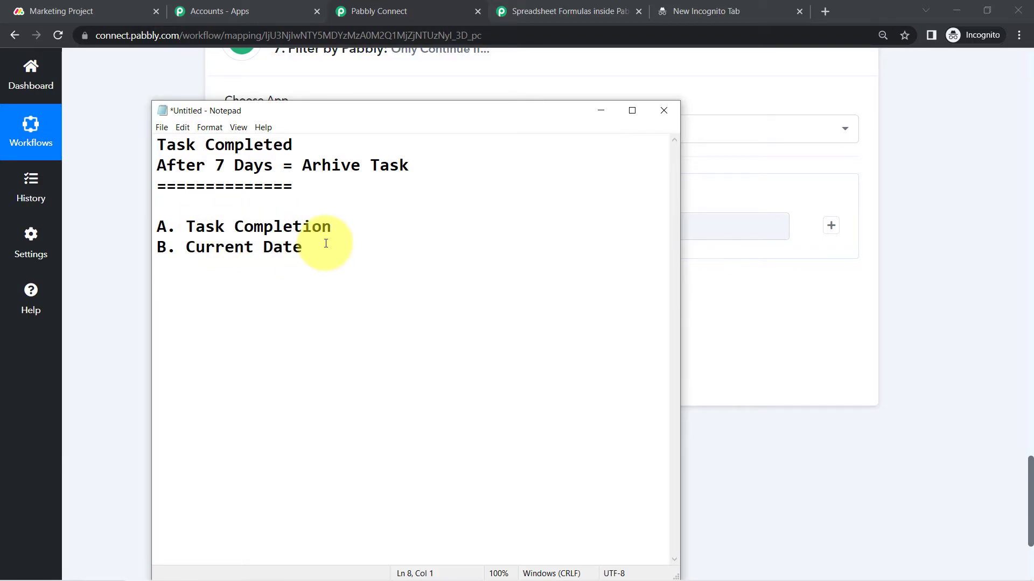
- Add the lines 'Difference =?' and 'Diff >= 7' below the two dates
type("Difference")
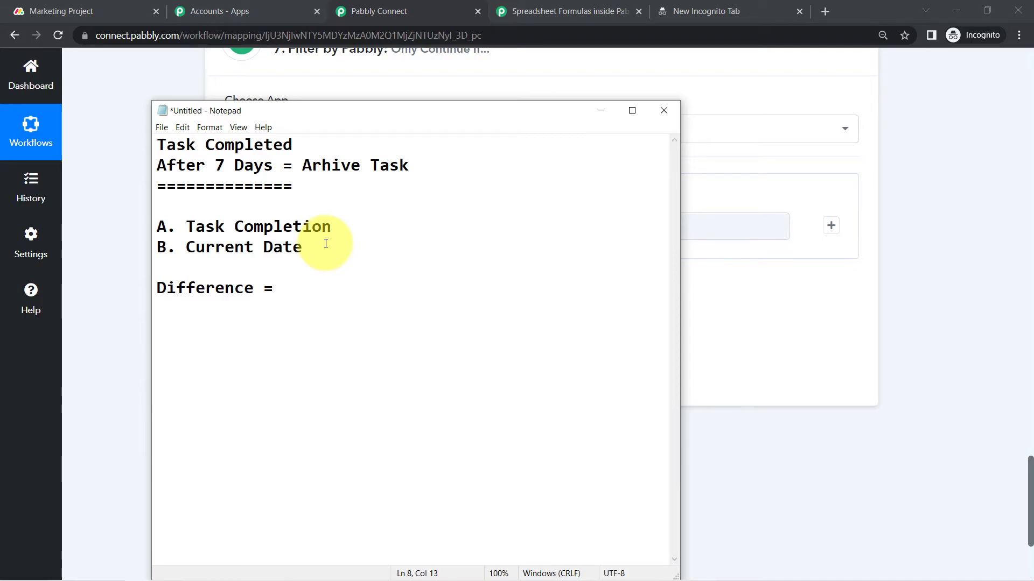
type(" =?")
key("Return")
key("Return")
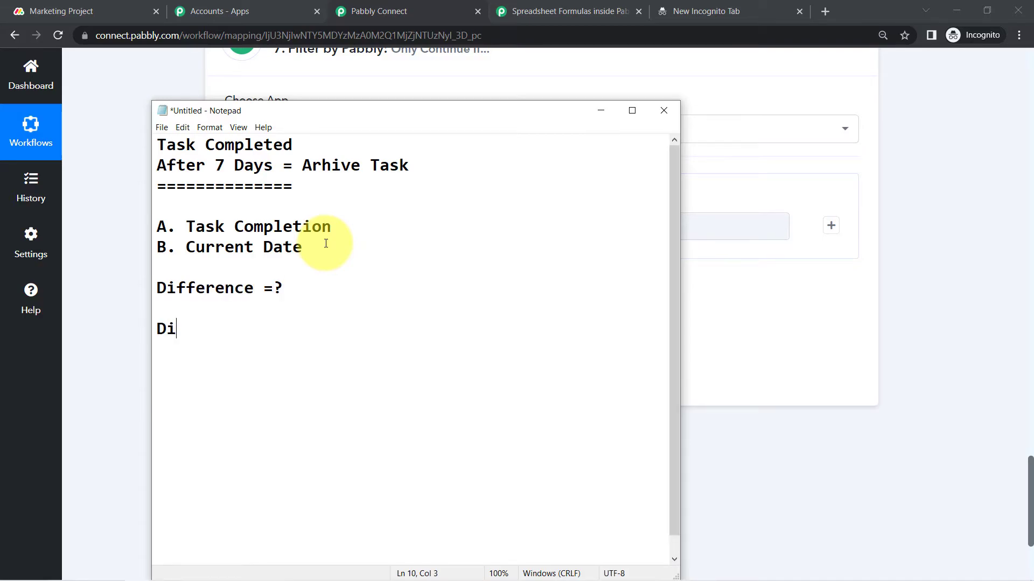
type("Diff >= 7")
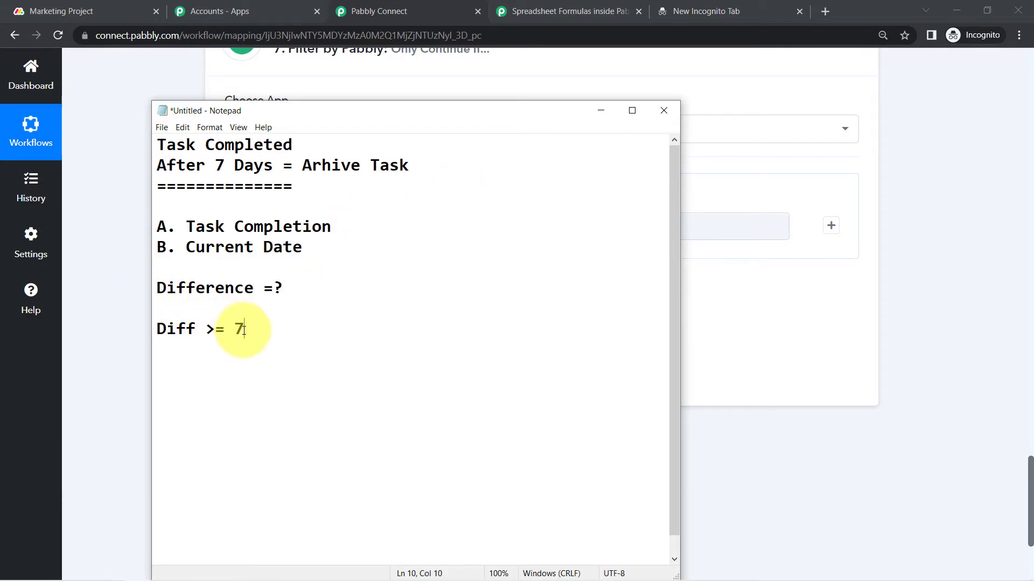
left_click_drag(245, 329, 178, 329)
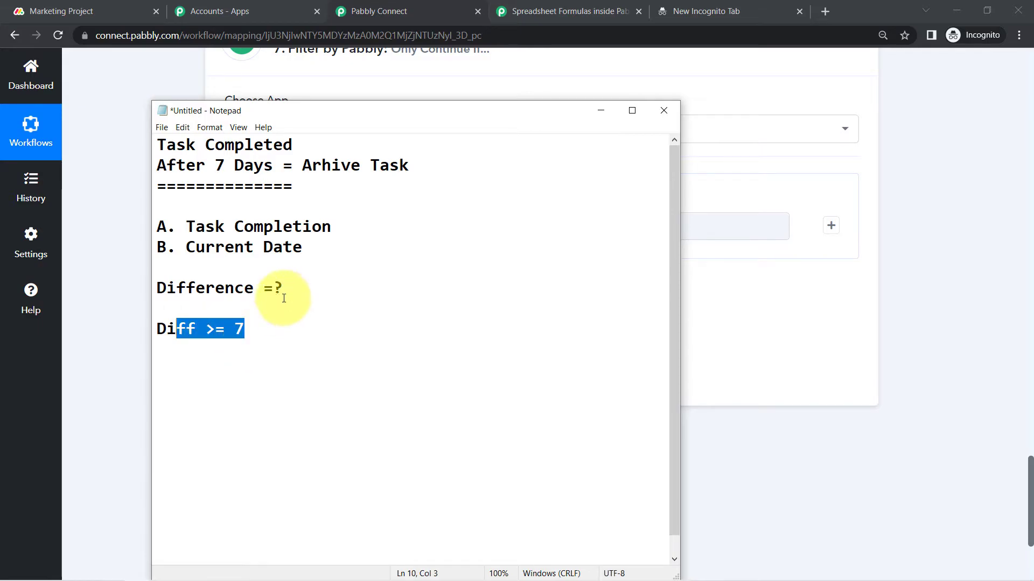
left_click(361, 222)
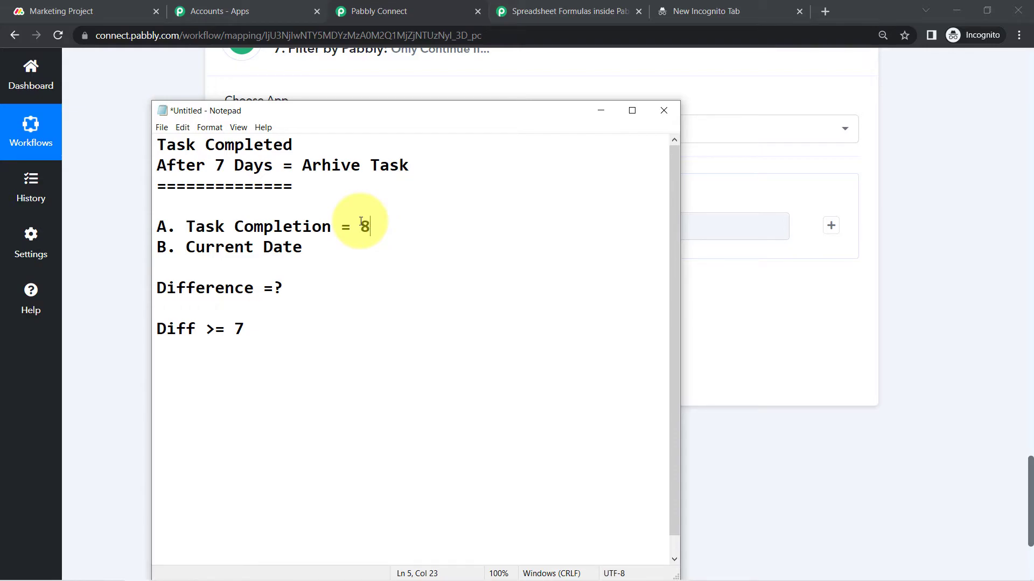
- Append 'th' to the completion date and '= 16th' to the Current Date line
type("th")
key("Down")
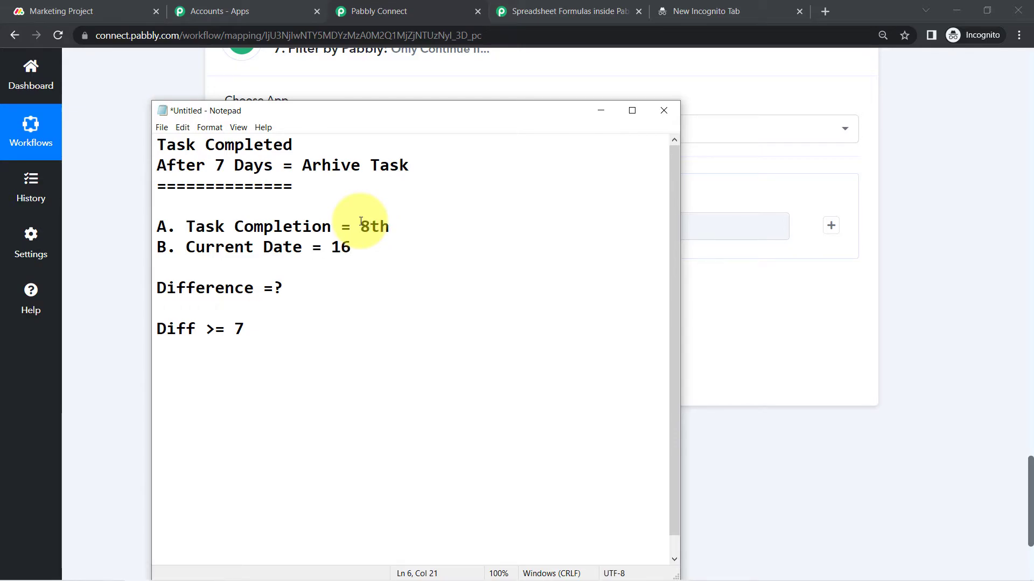
type("= 16")
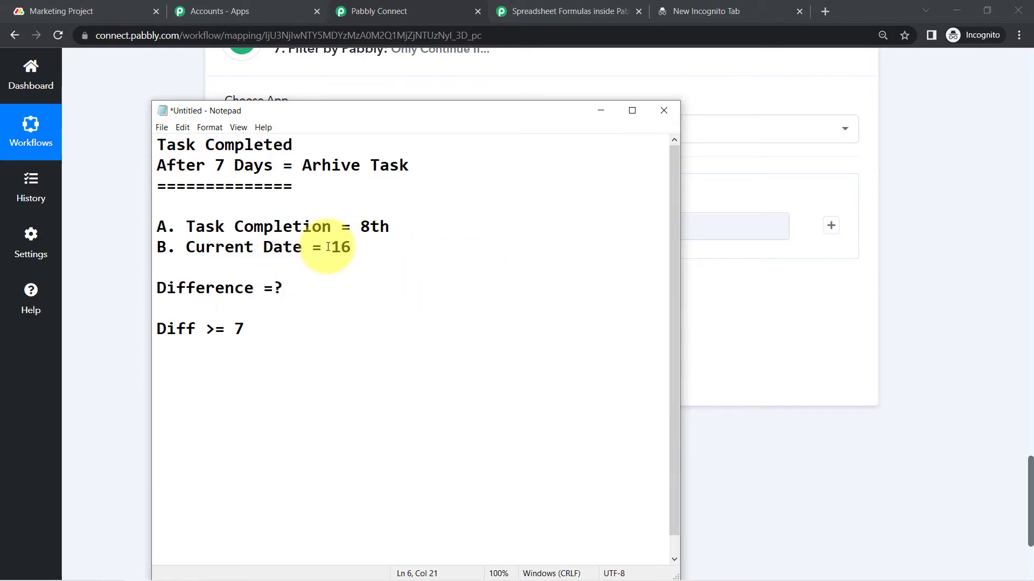
type("th")
left_click(281, 288)
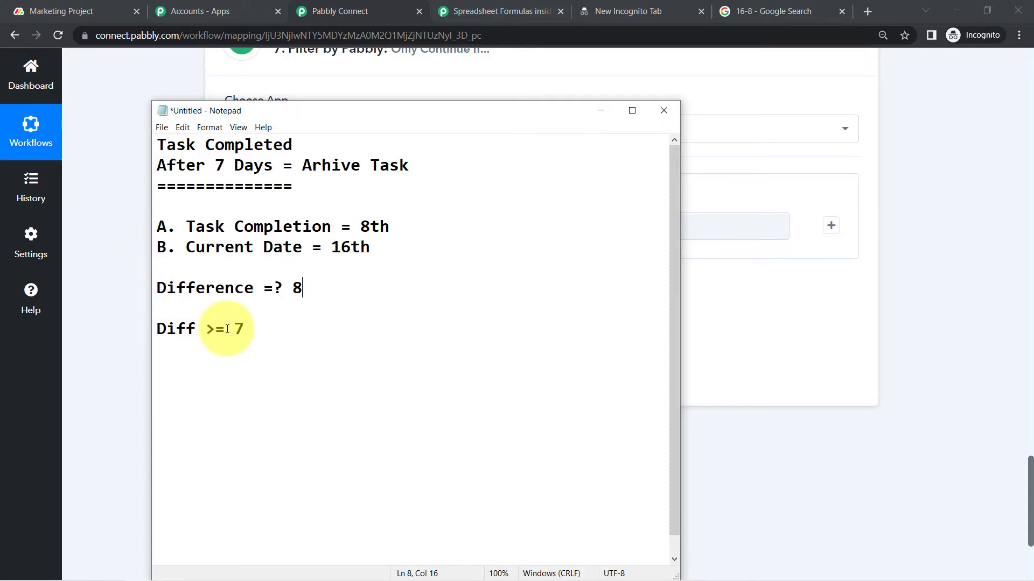
left_click_drag(225, 330, 176, 330)
left_click(190, 337)
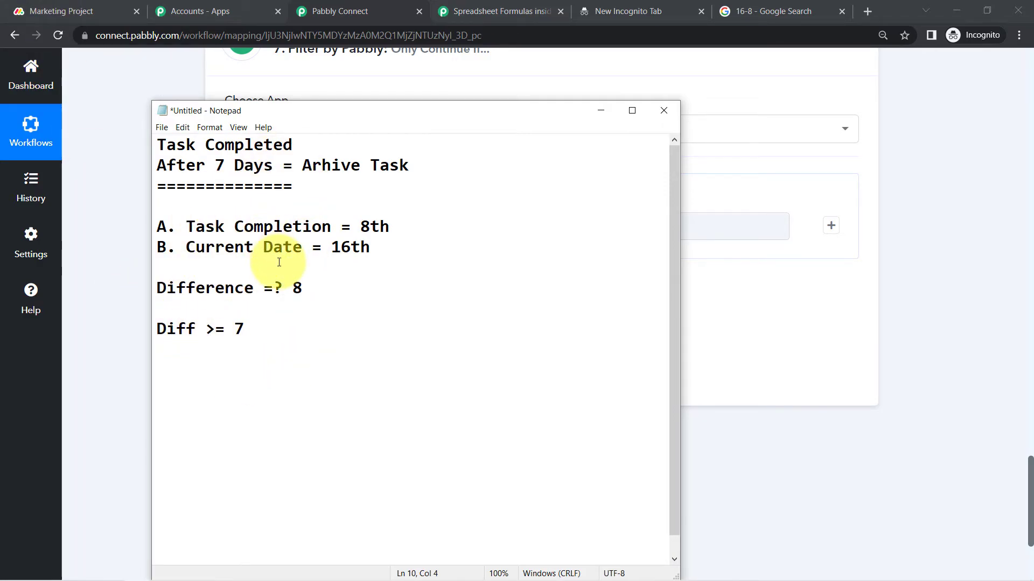
- Change the completion date to 12th and remove the old difference 8, for a 4-day gap
left_click(363, 230)
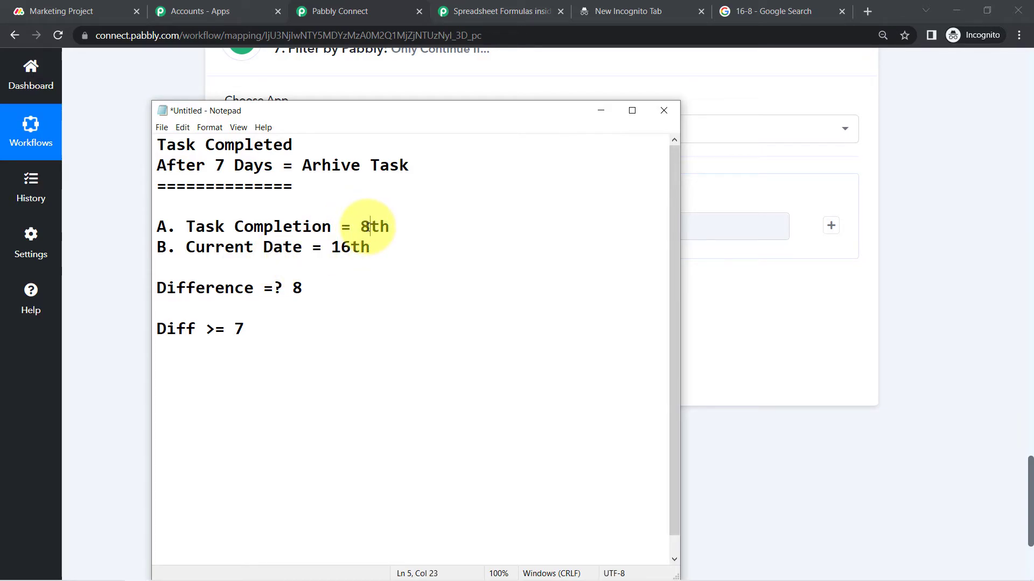
left_click_drag(372, 226, 364, 227)
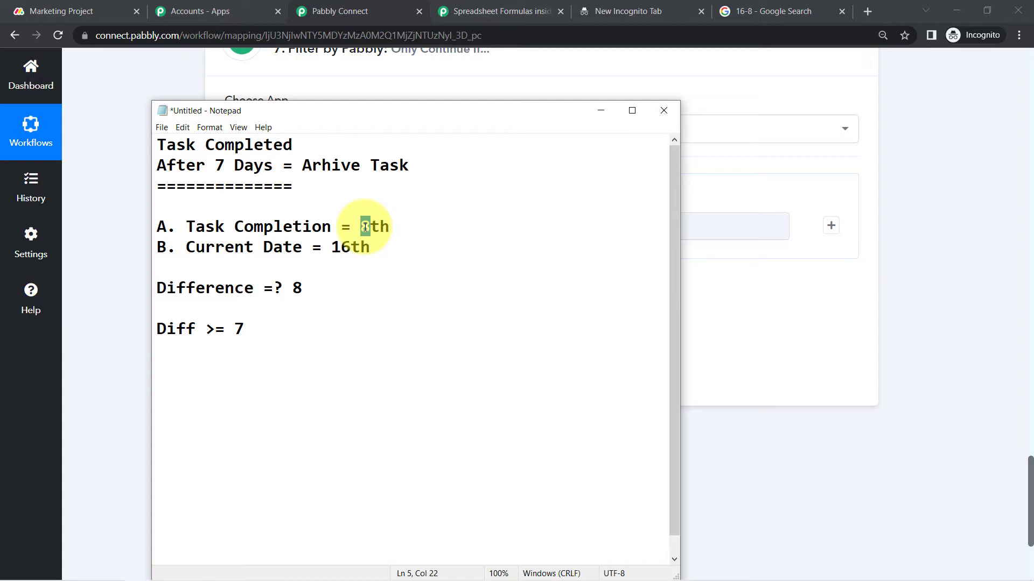
type("12")
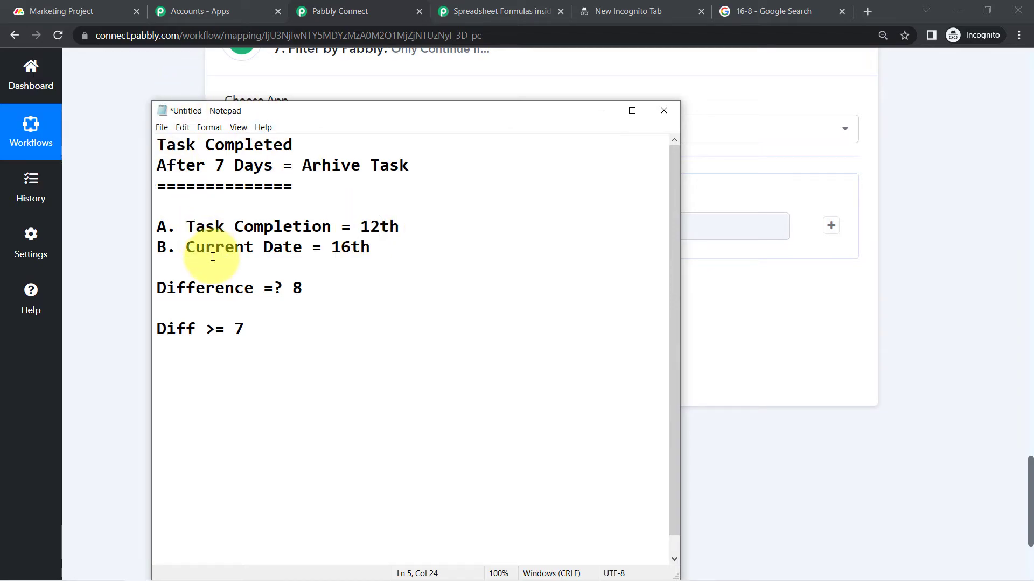
left_click_drag(313, 248, 357, 242)
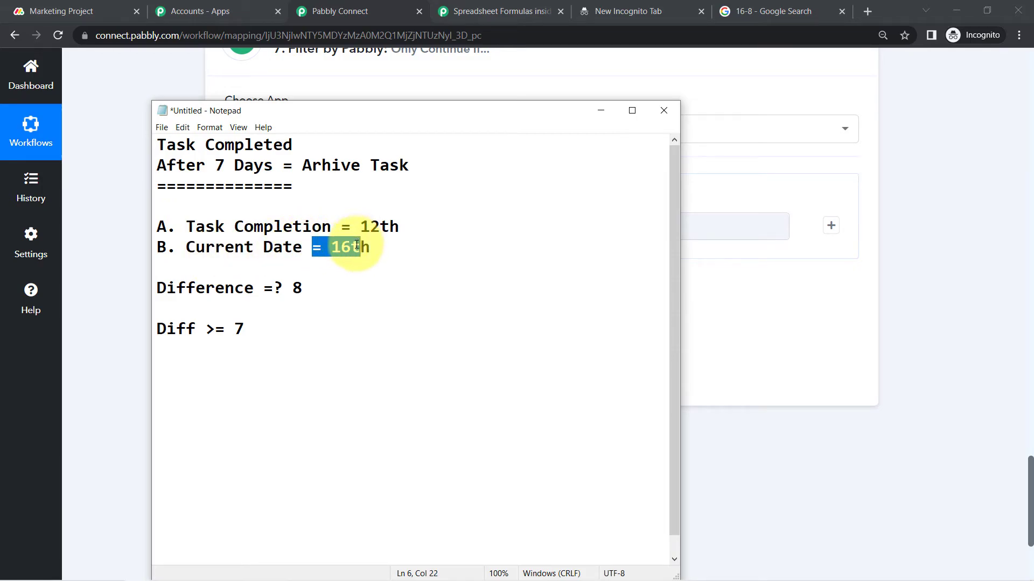
left_click(356, 245)
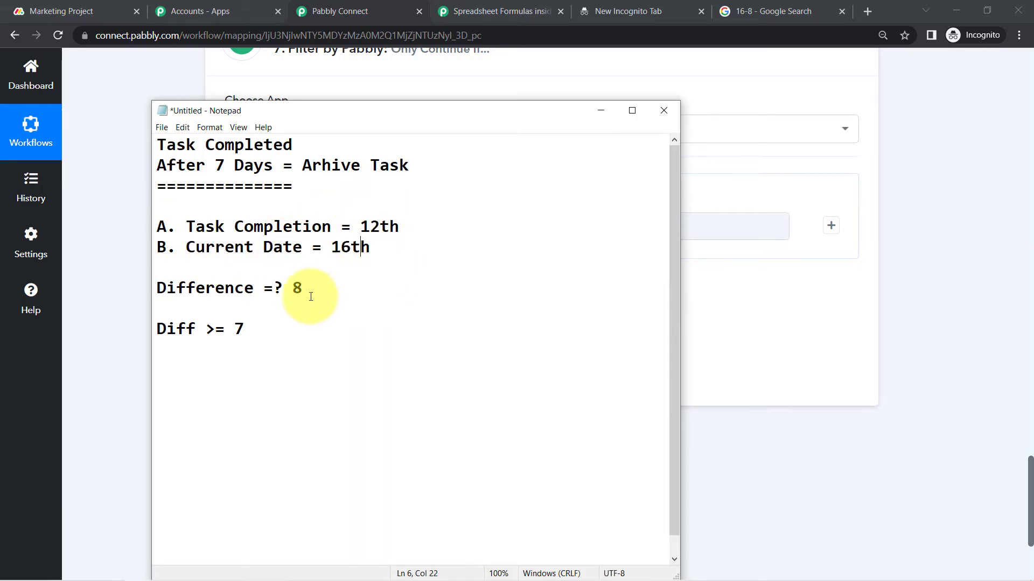
left_click_drag(303, 289, 298, 288)
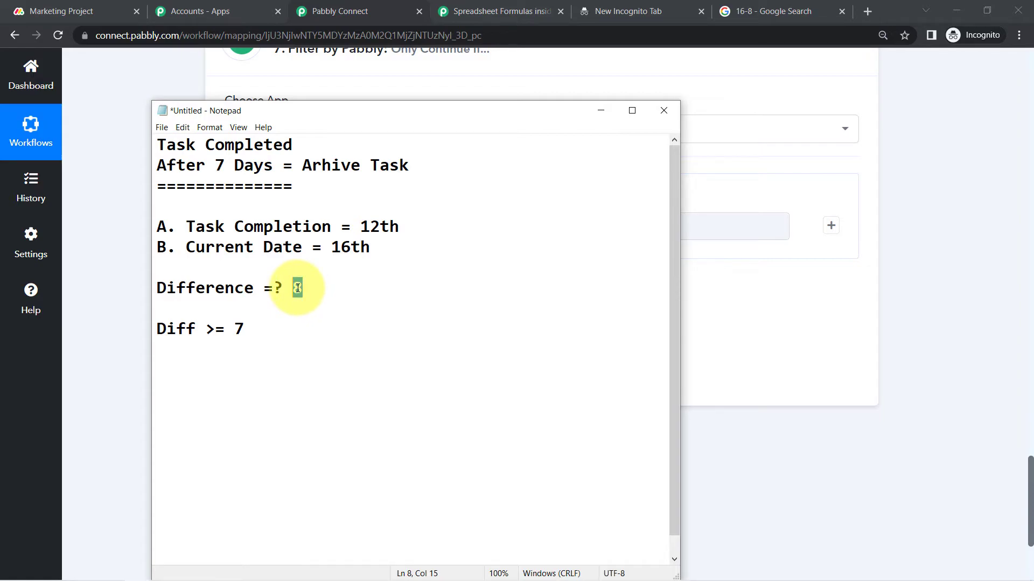
key("BackSpace")
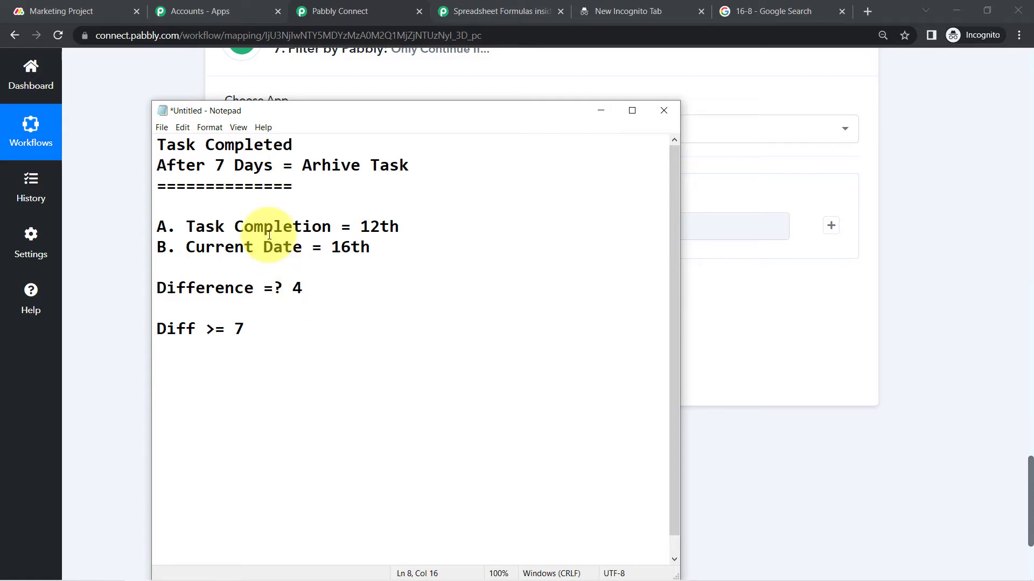
left_click_drag(193, 330, 253, 331)
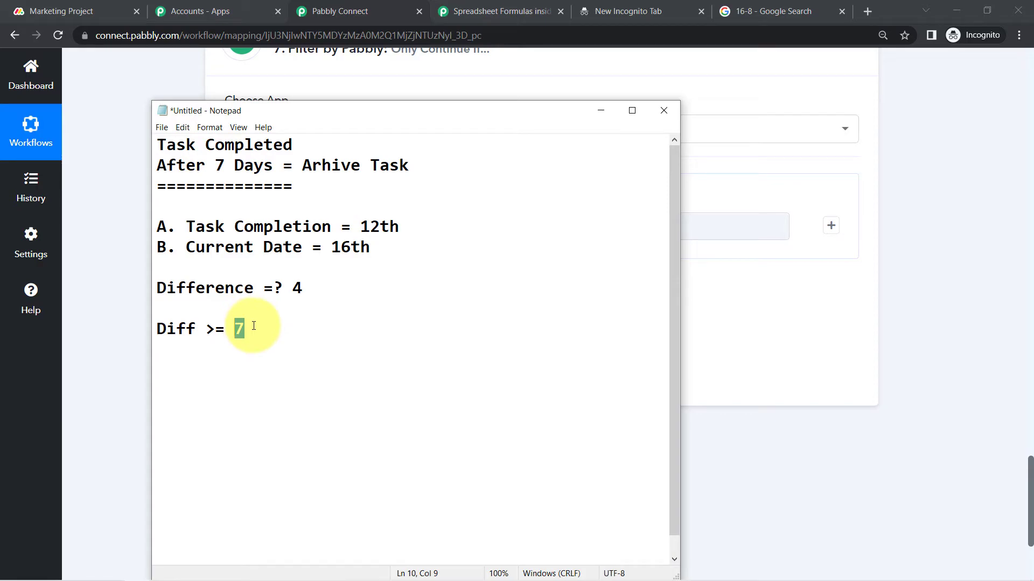
- Leave the Notepad example and scroll the Pabbly Connect workflow down to the Filter step
left_click_drag(271, 330, 157, 226)
left_click(97, 266)
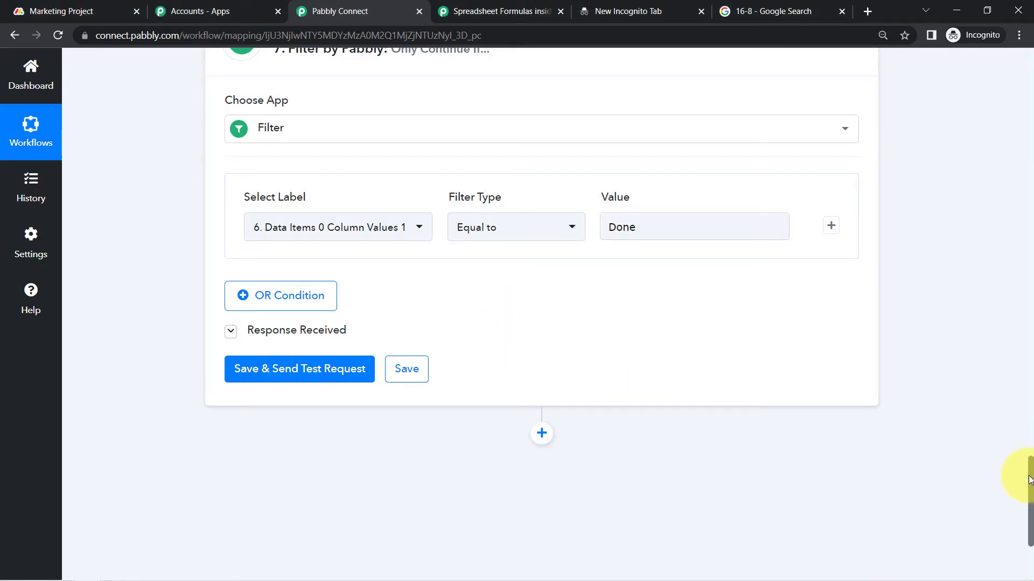
left_click_drag(1029, 479, 1031, 512)
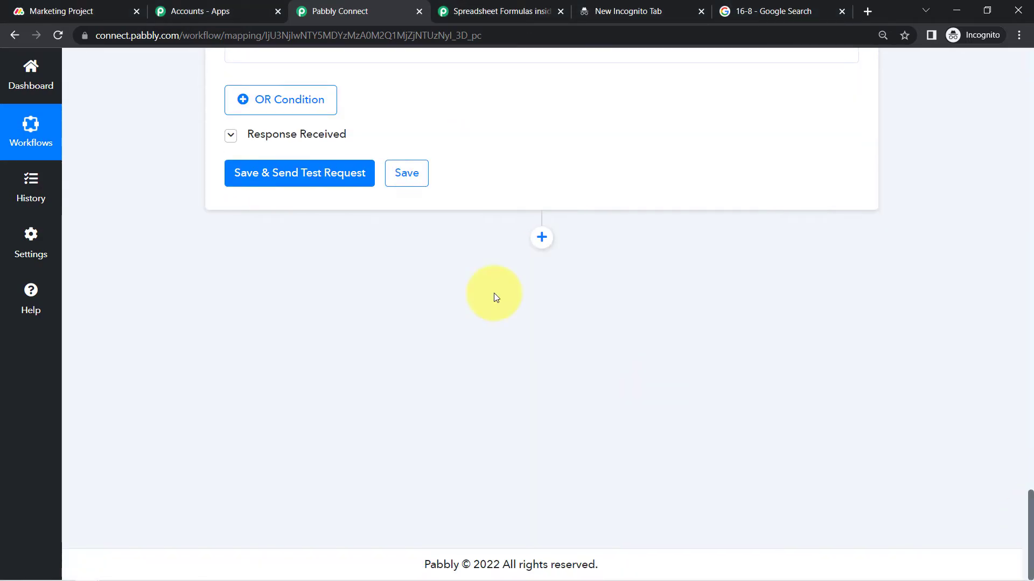
- Add a Date/Time Formatter by Pabbly step with the Current Date event and connect it
left_click(542, 238)
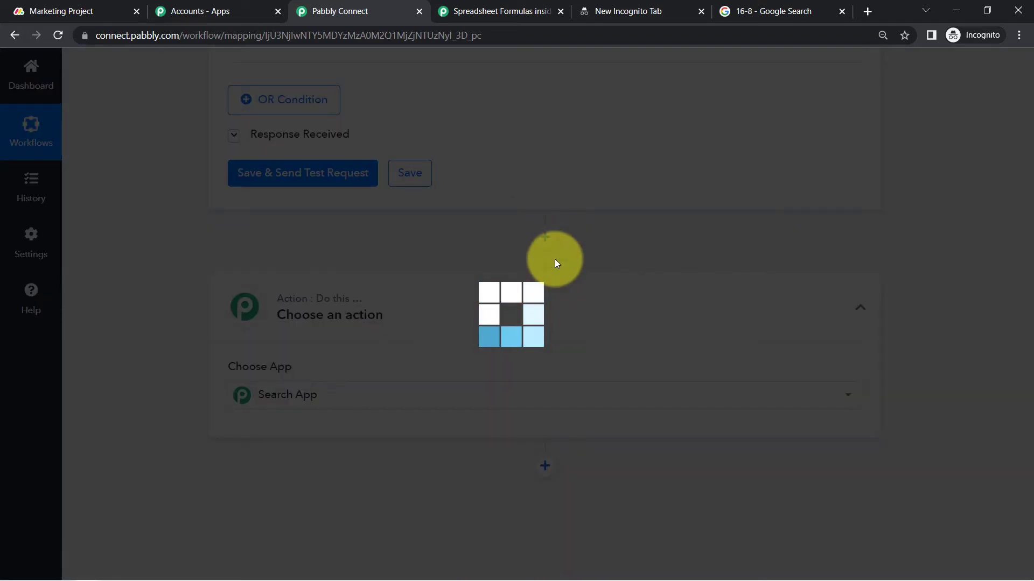
type("d")
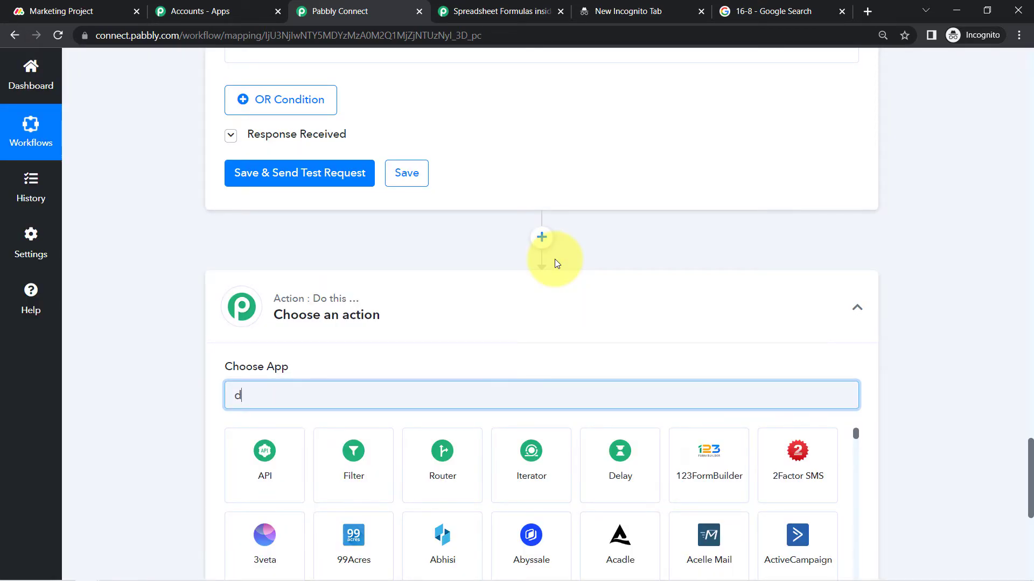
type("ate")
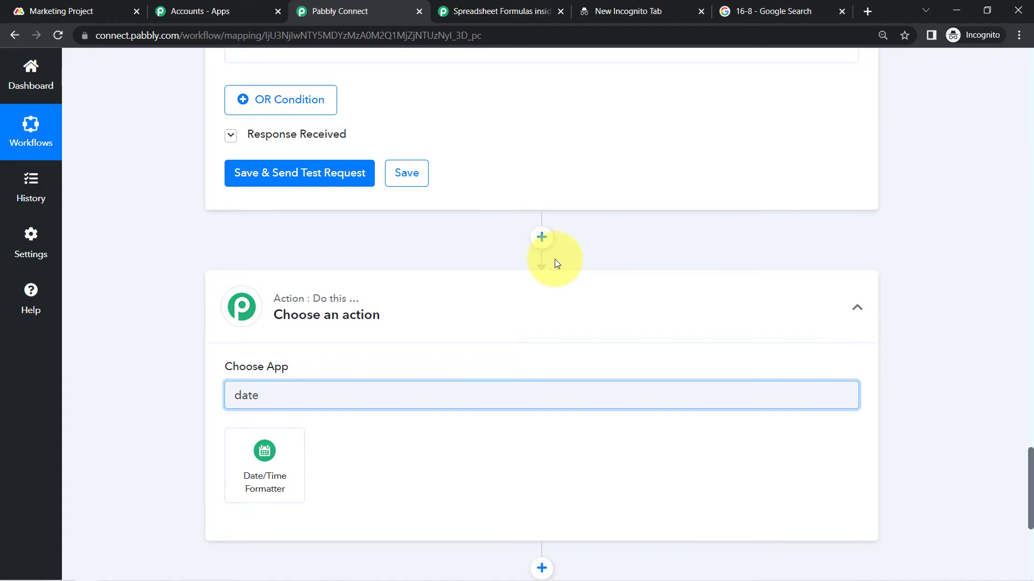
left_click(273, 482)
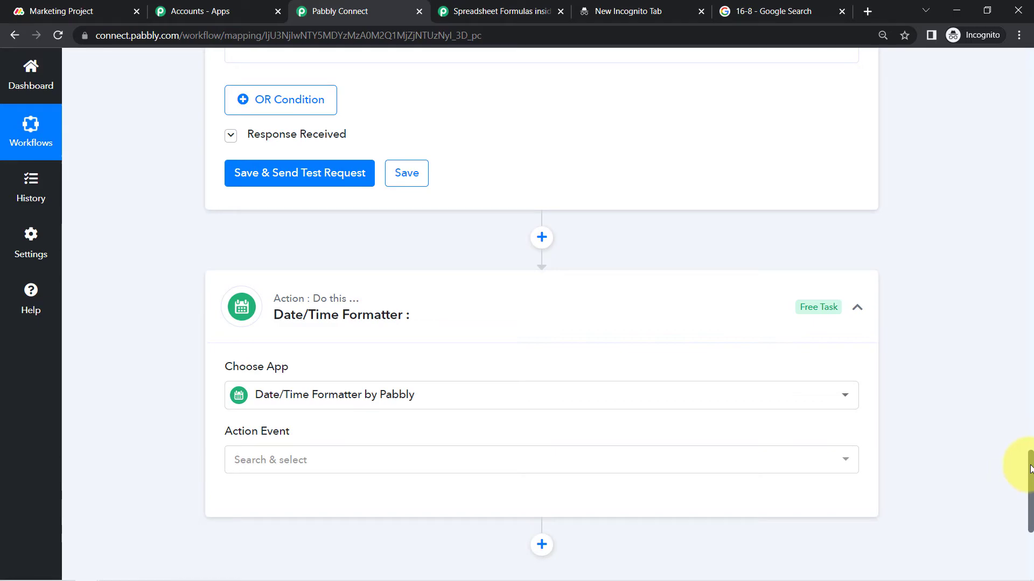
scroll(1030, 469, "down", 5)
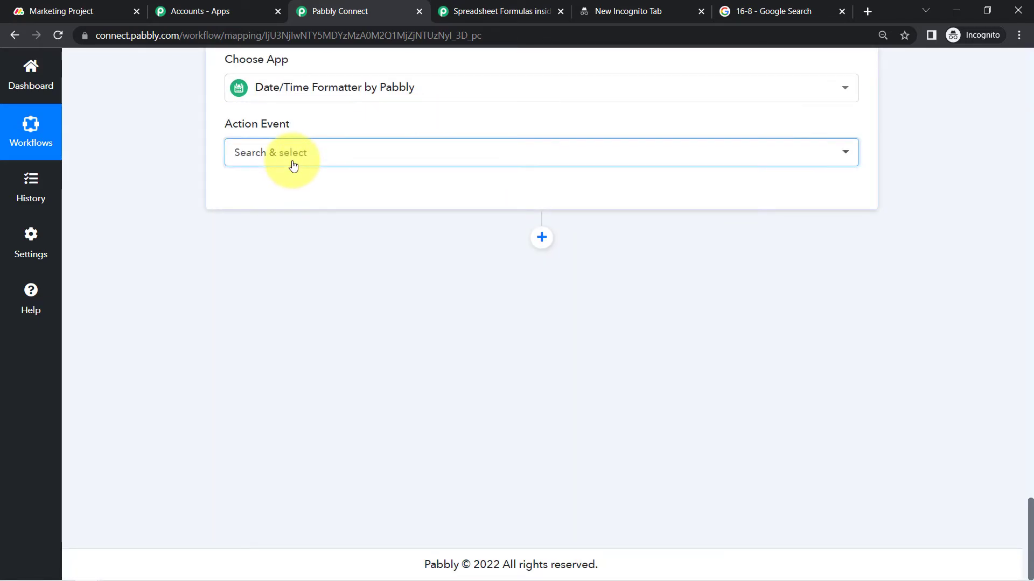
left_click(293, 165)
left_click(316, 381)
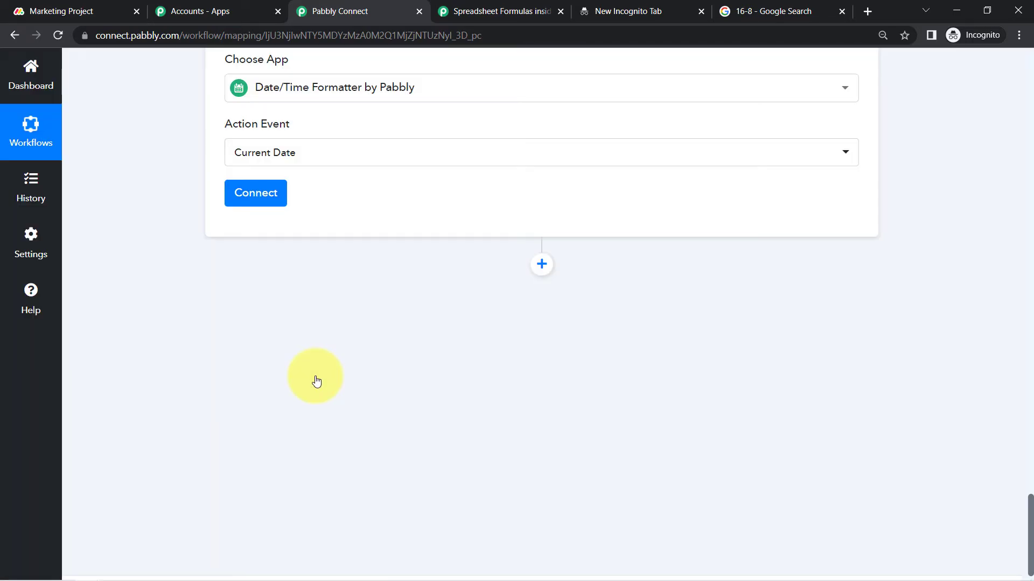
left_click(258, 191)
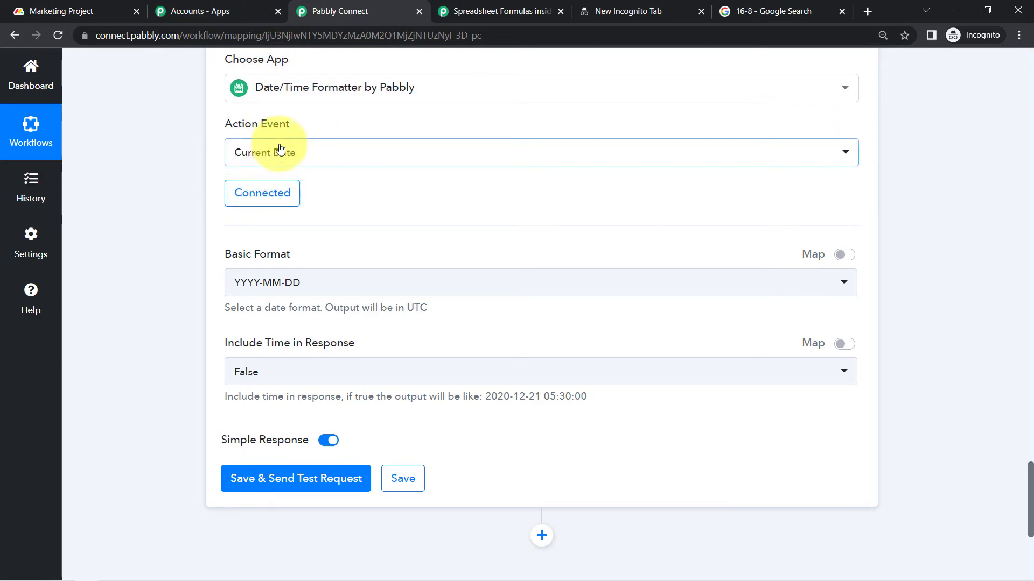
left_click_drag(1031, 484, 1013, 240)
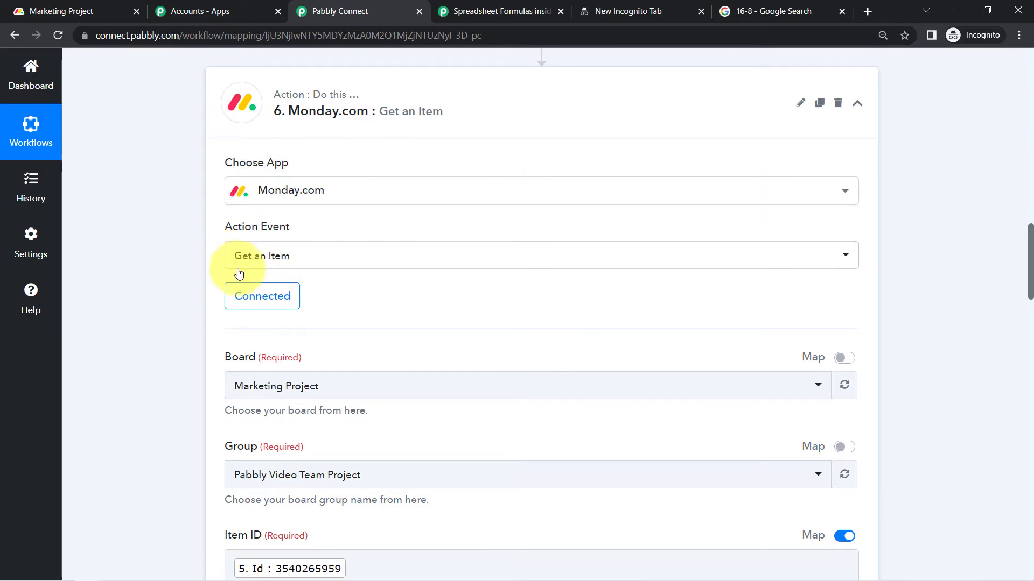
left_click_drag(1029, 235, 1031, 317)
scroll(1030, 316, "down", 2)
scroll(852, 181, "down", 8)
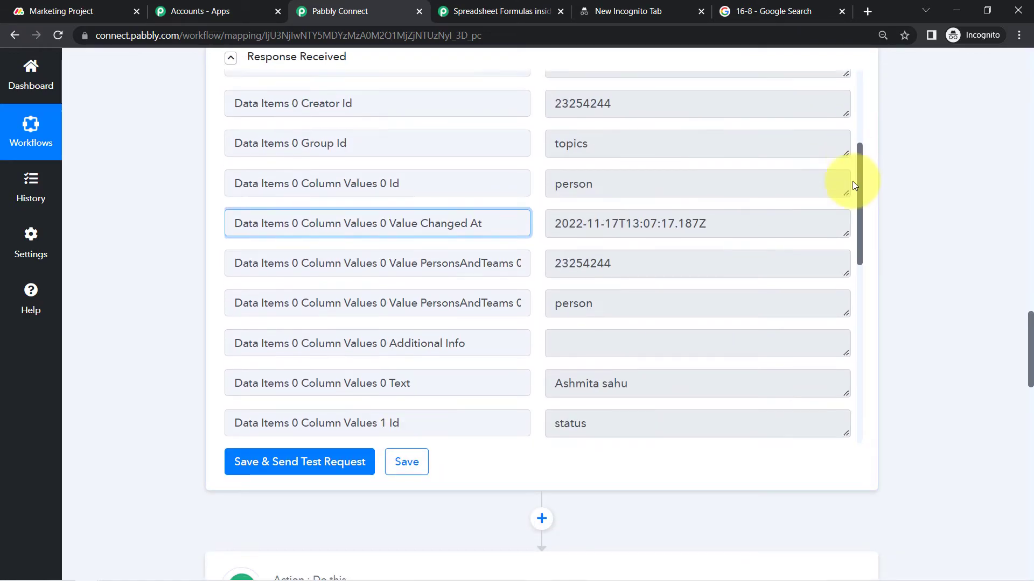
scroll(849, 260, "down", 2)
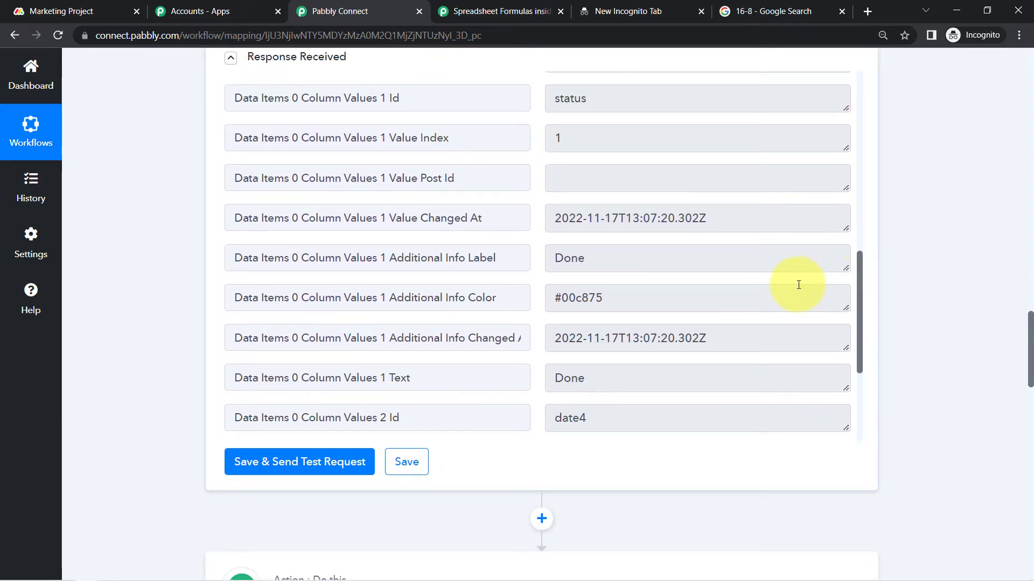
left_click_drag(341, 339, 543, 339)
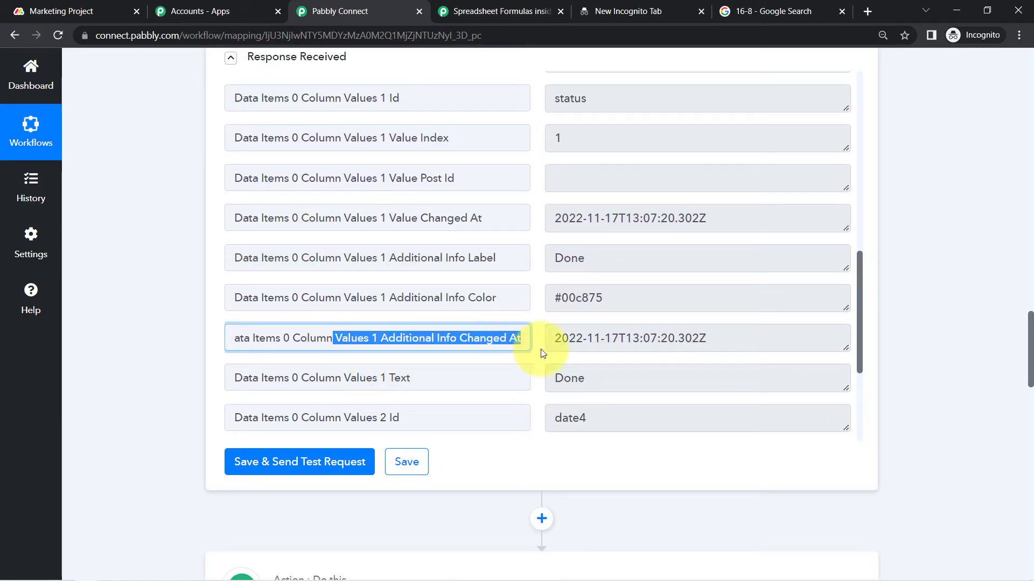
left_click(436, 339)
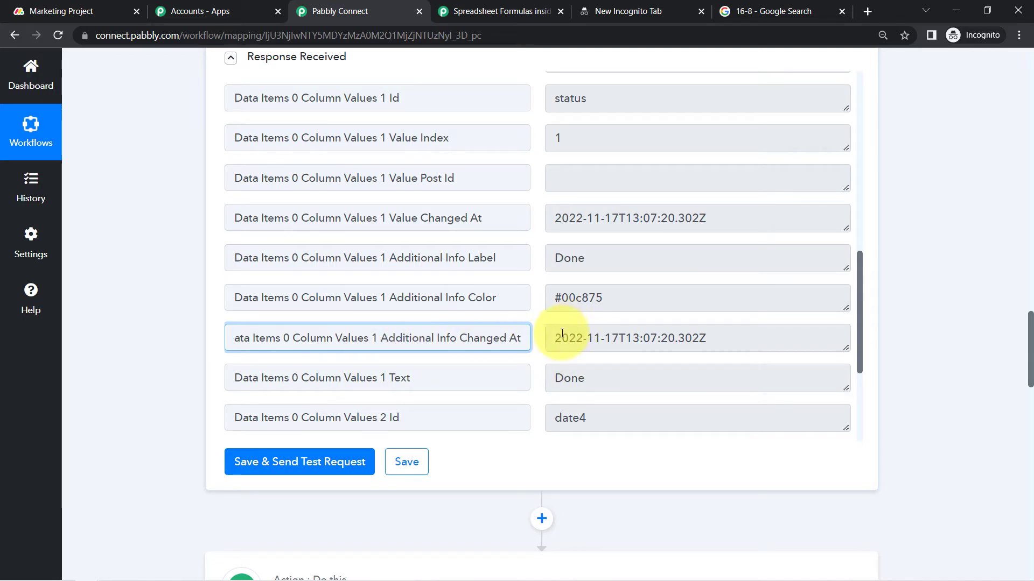
left_click_drag(562, 333, 685, 347)
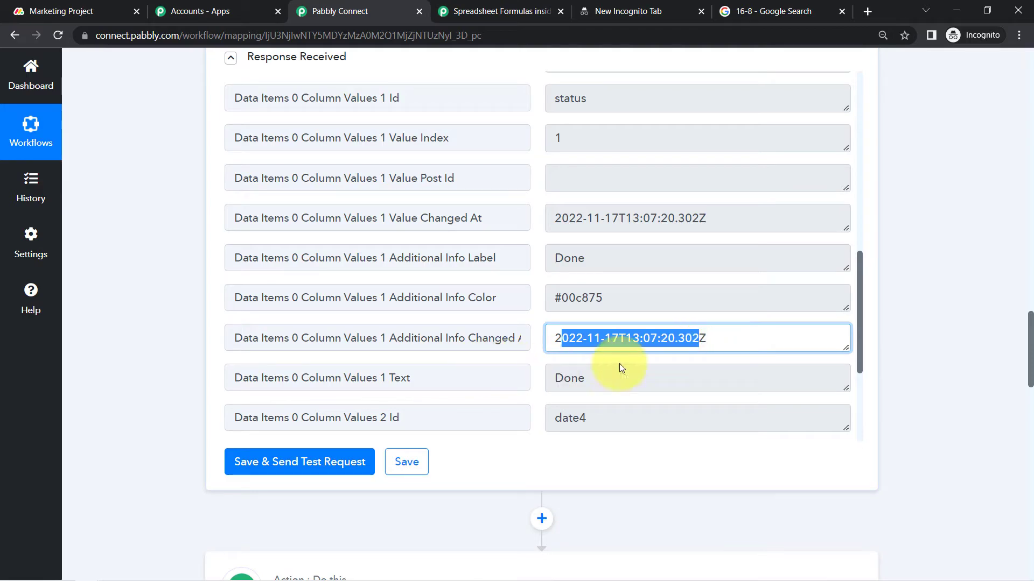
triple_click(608, 343)
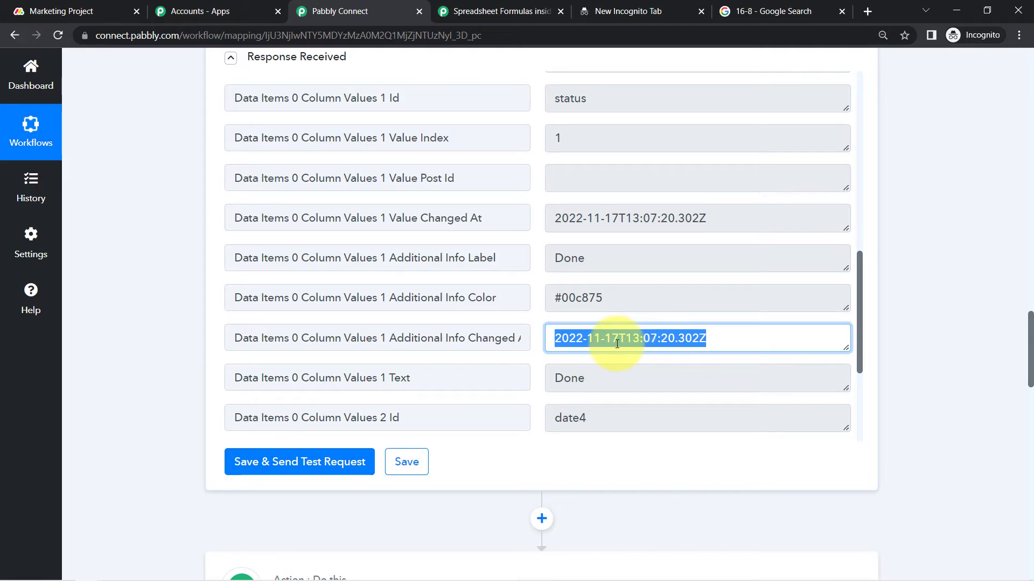
left_click_drag(569, 339, 689, 341)
left_click(694, 340)
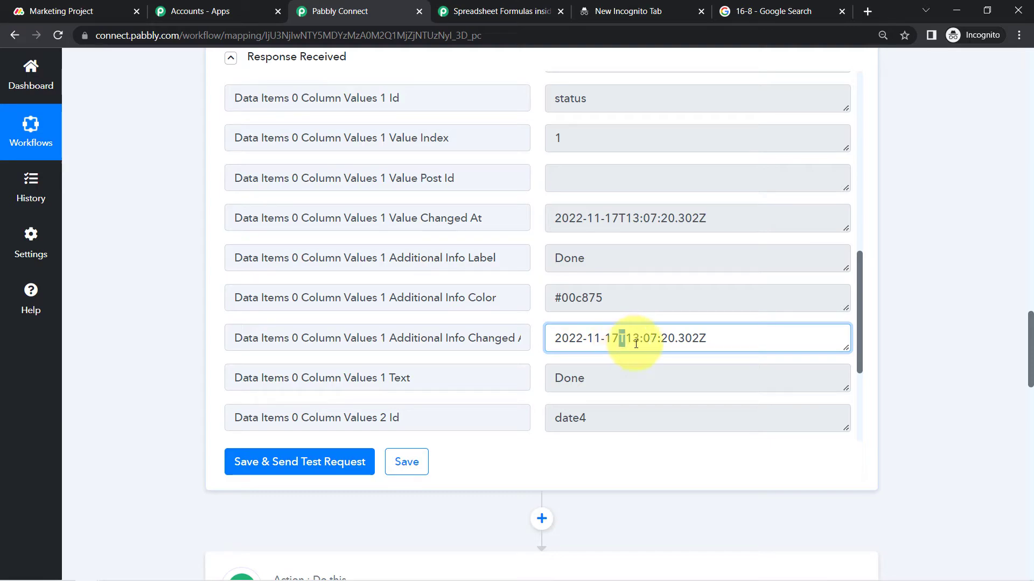
left_click_drag(636, 344, 634, 343)
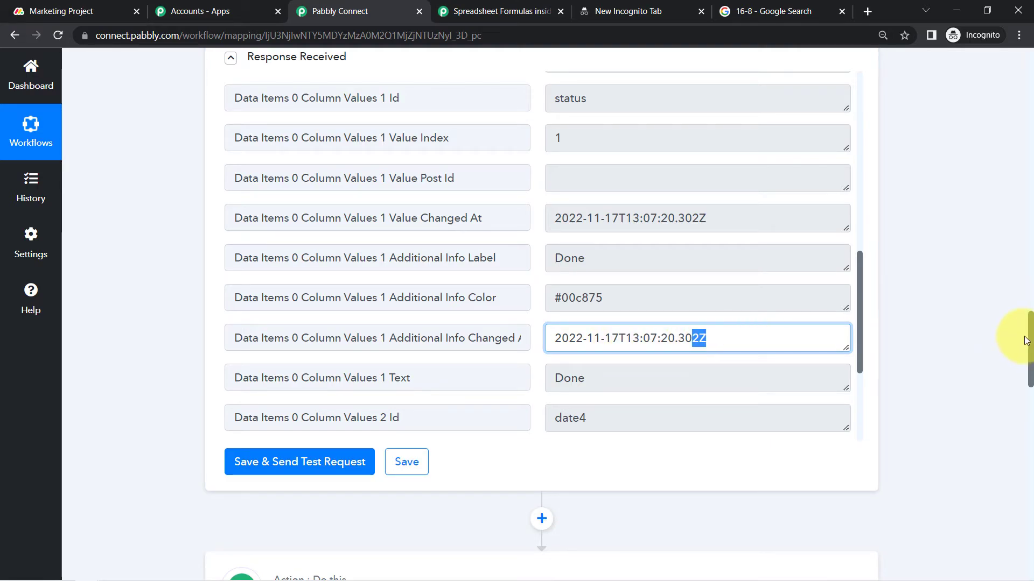
left_click_drag(1031, 340, 1007, 491)
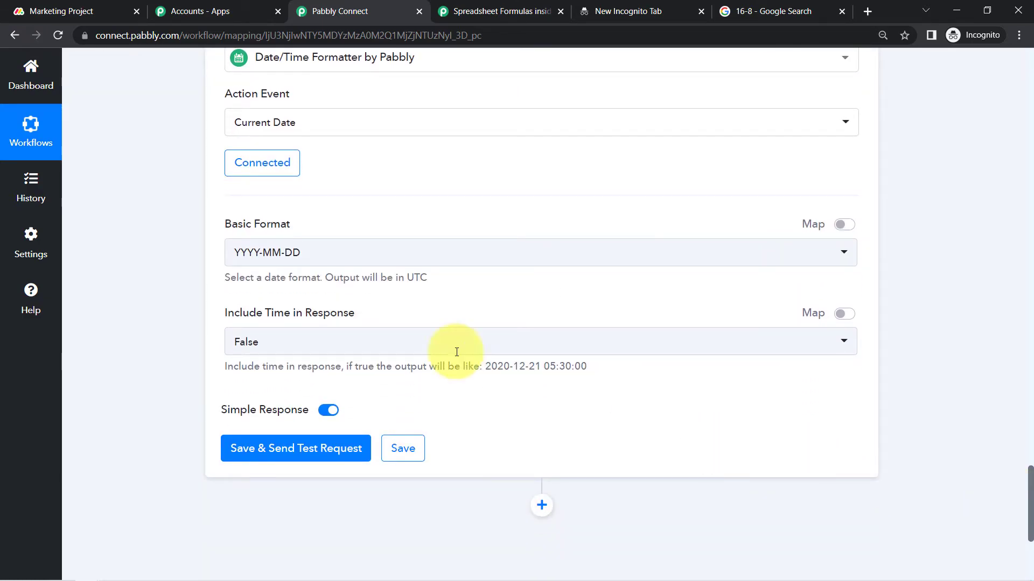
- Set Basic Format to YYYY-MM-DDTHH:mm:ssZ and test, getting 2022-11-17T19:35:16+00:00
left_click(342, 264)
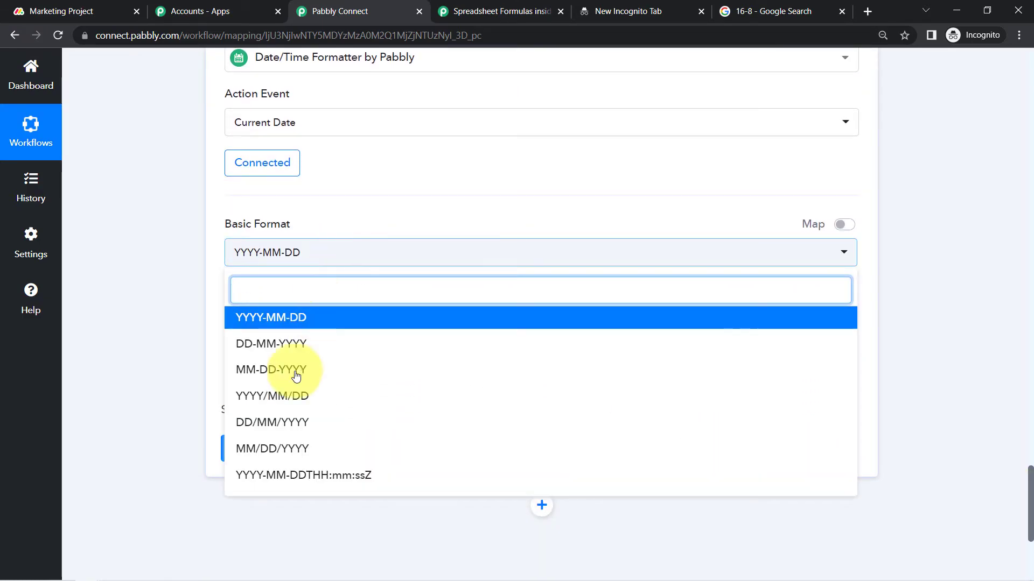
left_click(373, 477)
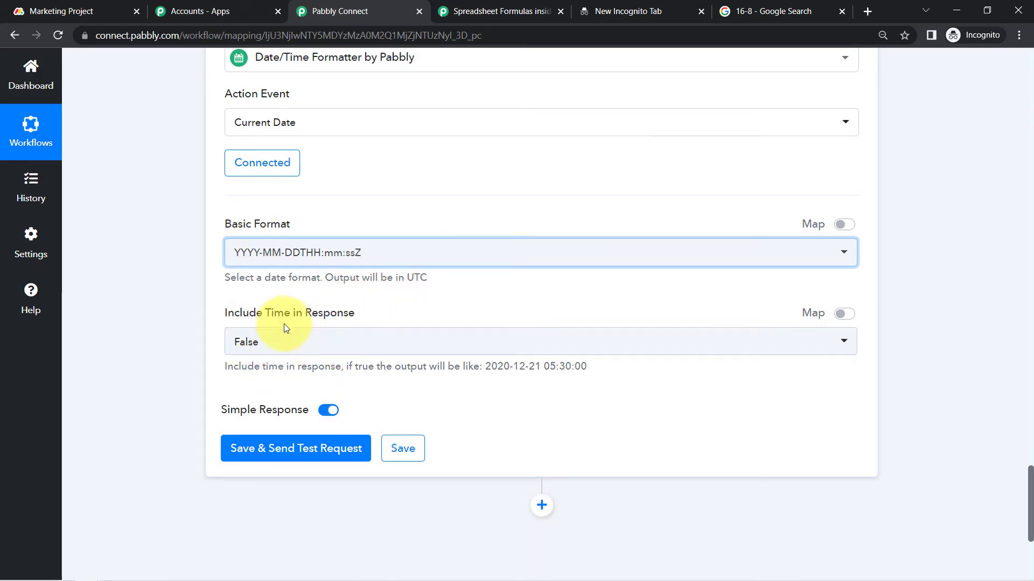
left_click(266, 450)
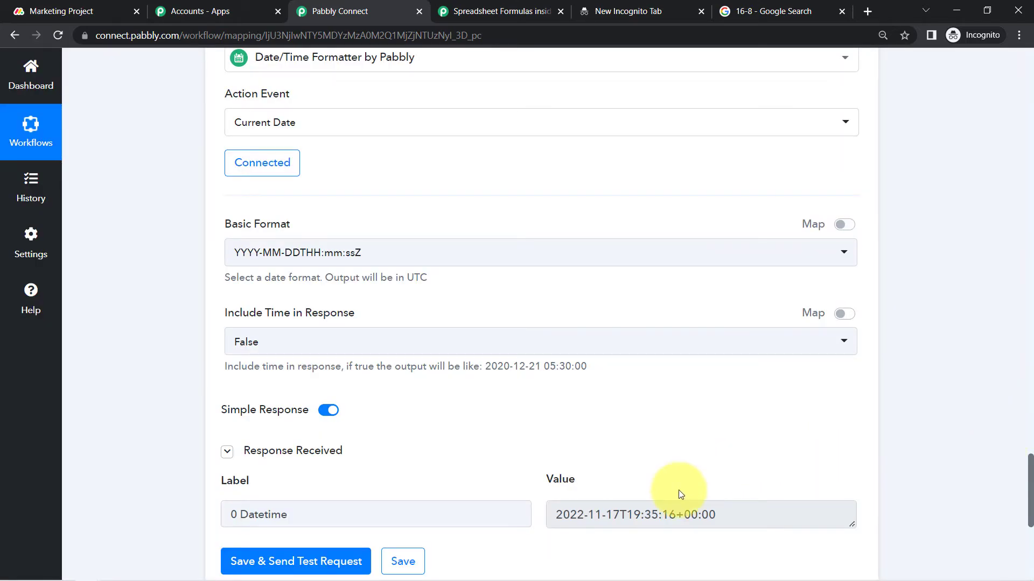
left_click_drag(576, 515, 714, 524)
left_click(704, 516)
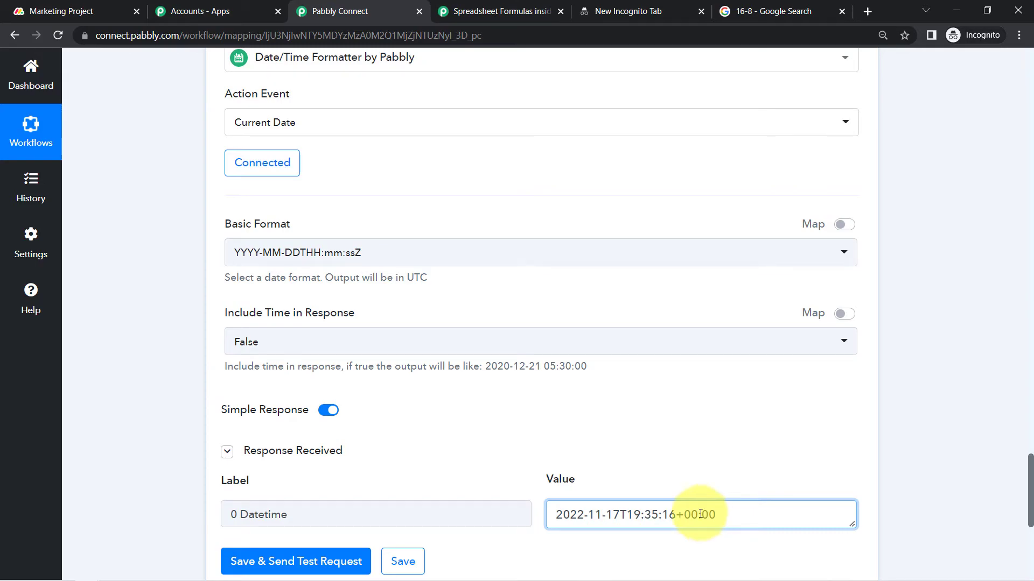
- Compare the returned datetime against the Monday.com item's completion timestamp
left_click(358, 256)
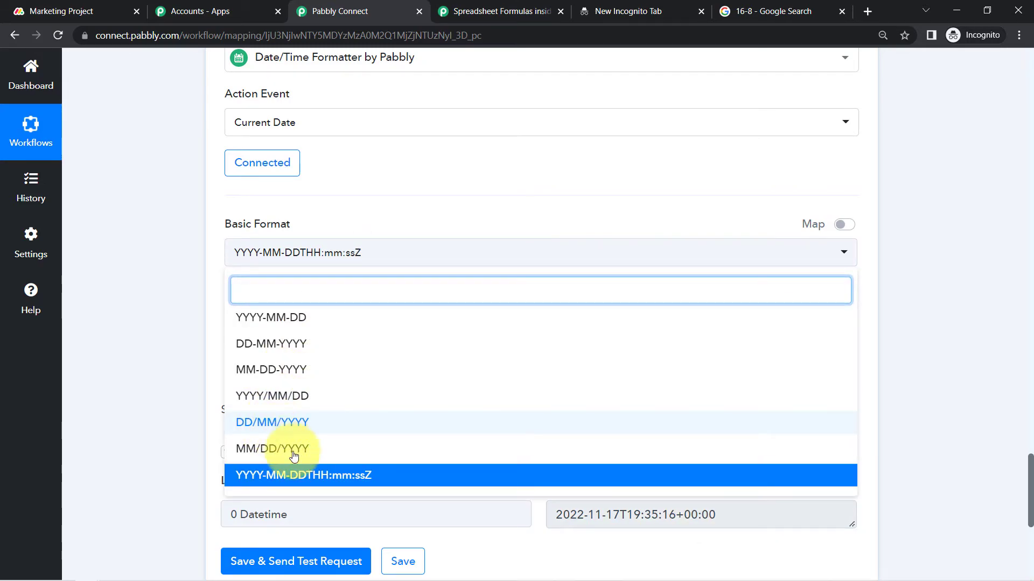
left_click(184, 427)
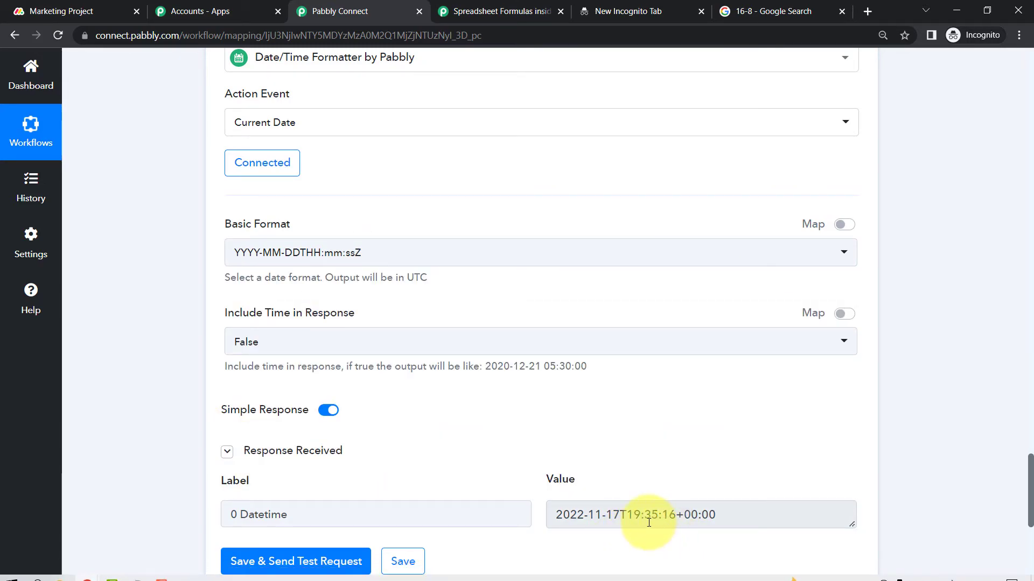
left_click_drag(1030, 509, 1030, 370)
triple_click(664, 257)
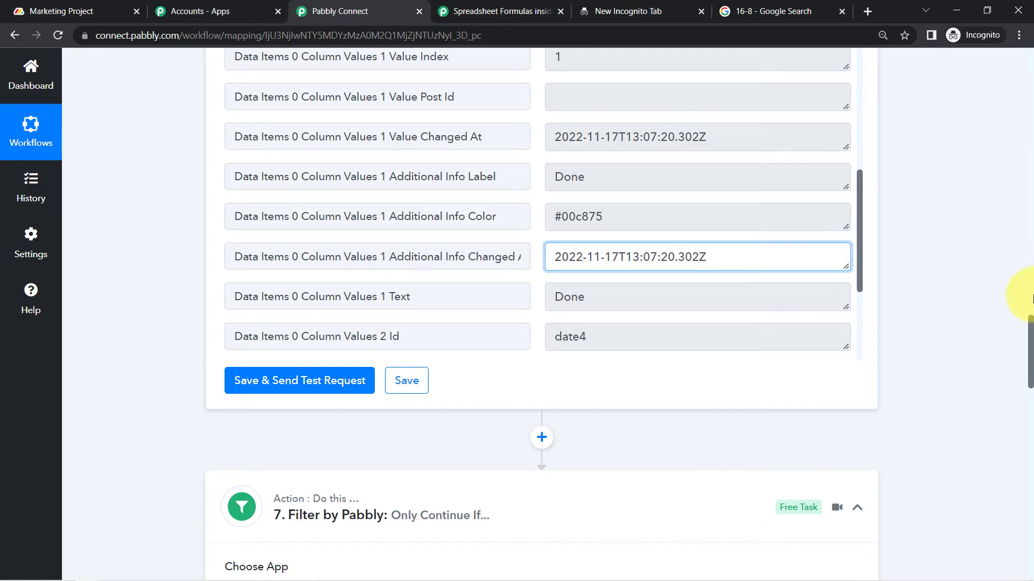
left_click_drag(1030, 338, 1030, 545)
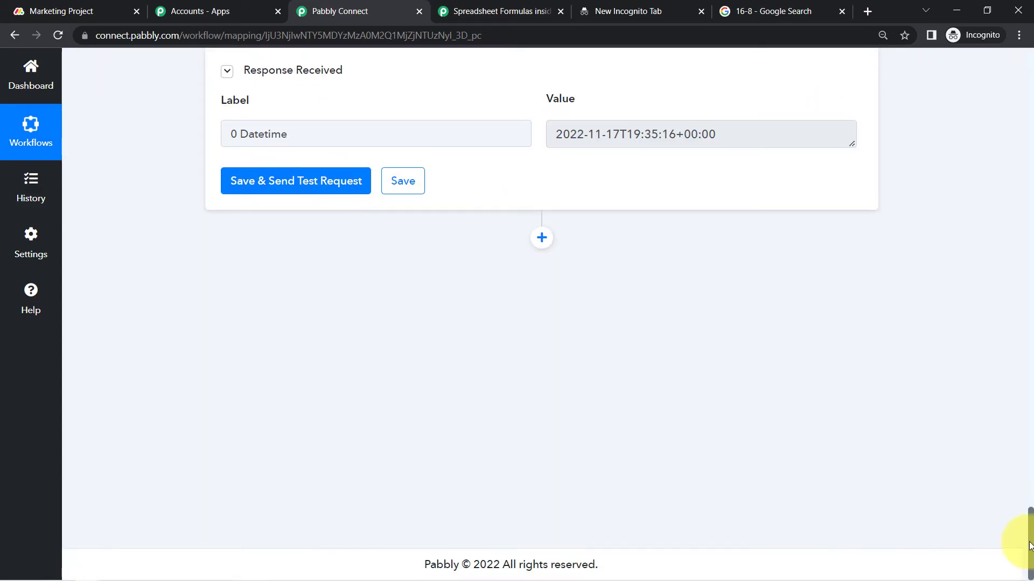
- Add a Date/Time Formatter step after Current Date using the Date Duration Calculator (Beta) event, and connect it
left_click(541, 238)
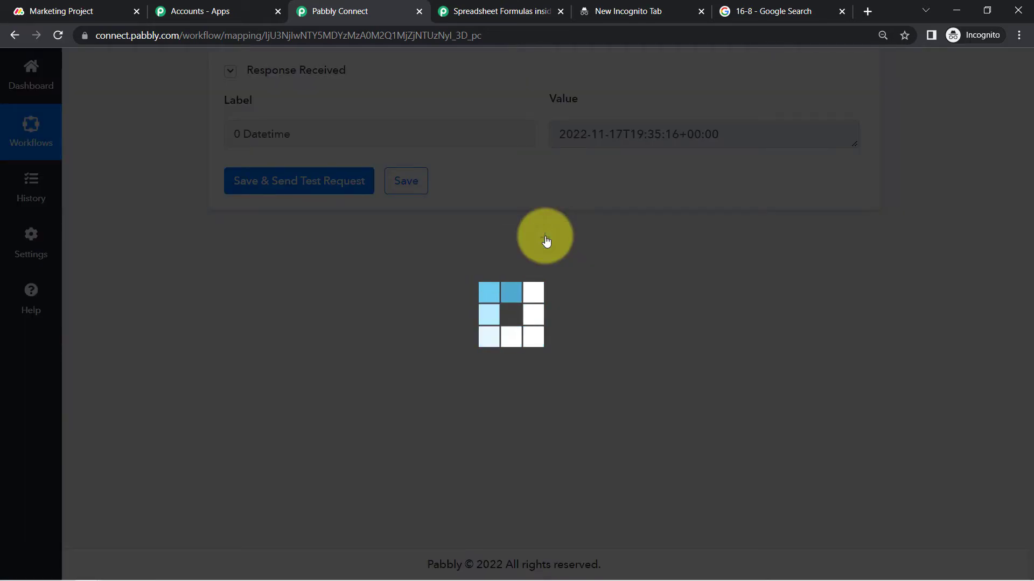
left_click(300, 401)
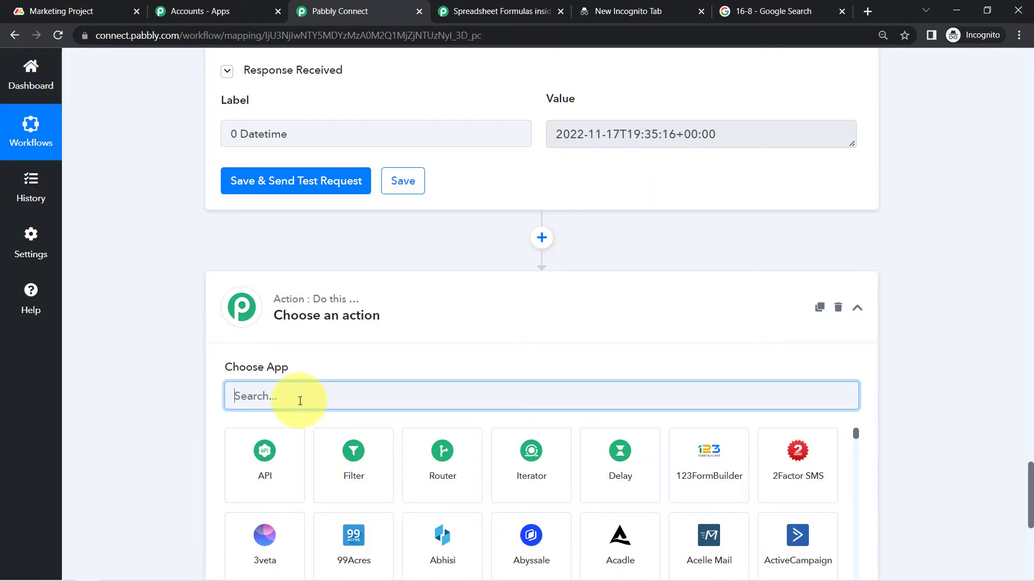
type("date")
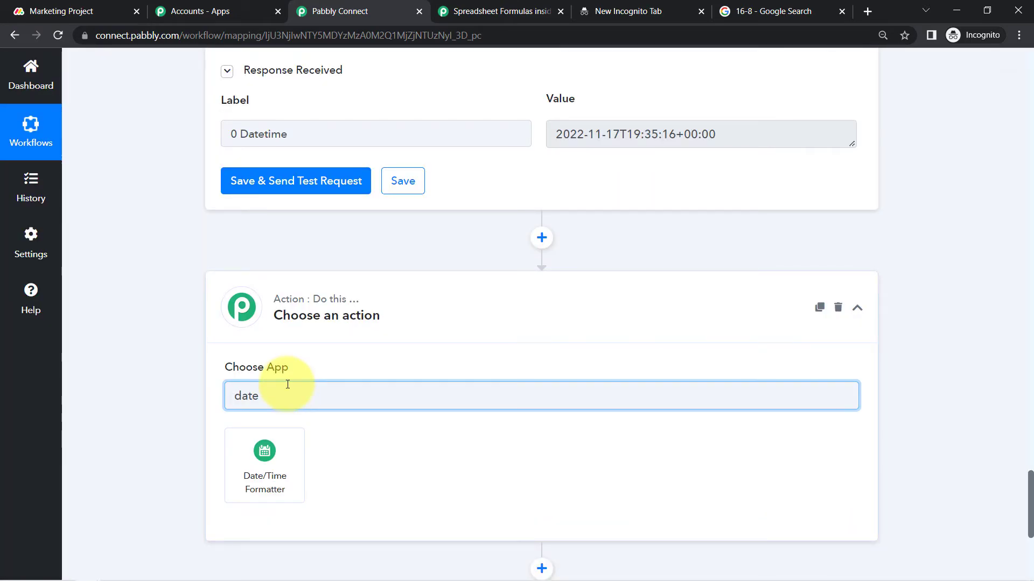
left_click(274, 455)
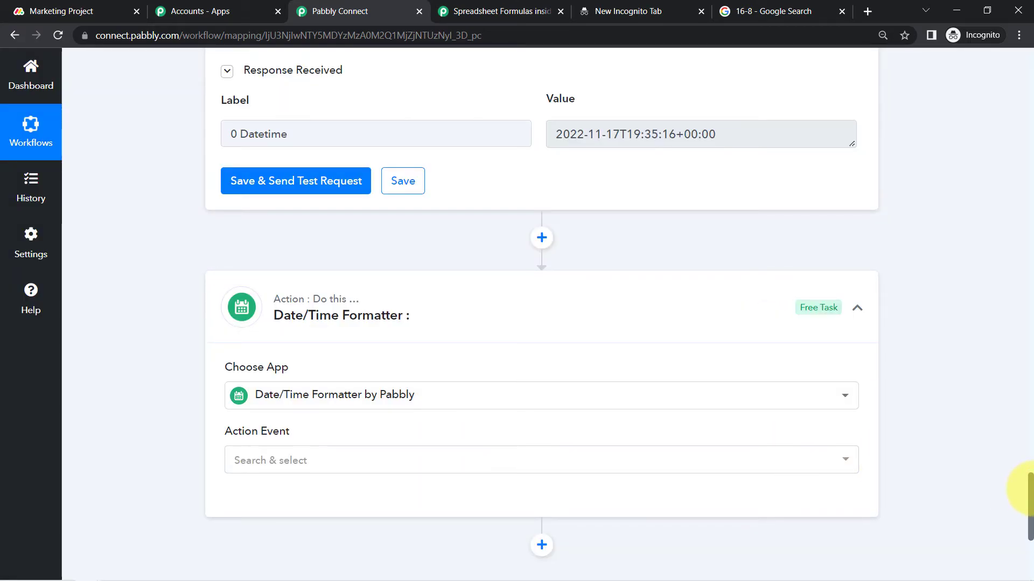
left_click_drag(1028, 487, 1028, 533)
left_click(285, 154)
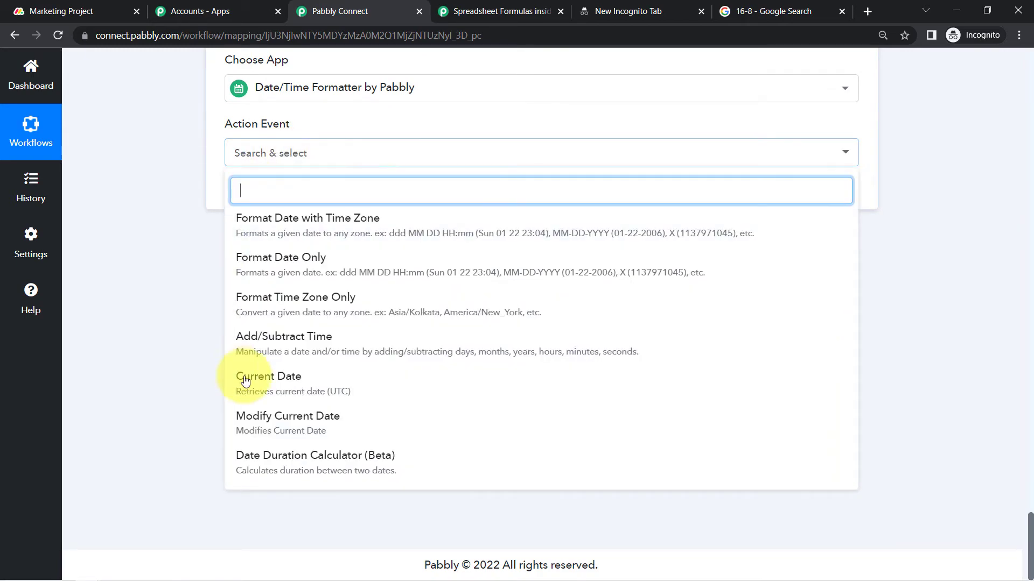
left_click(329, 474)
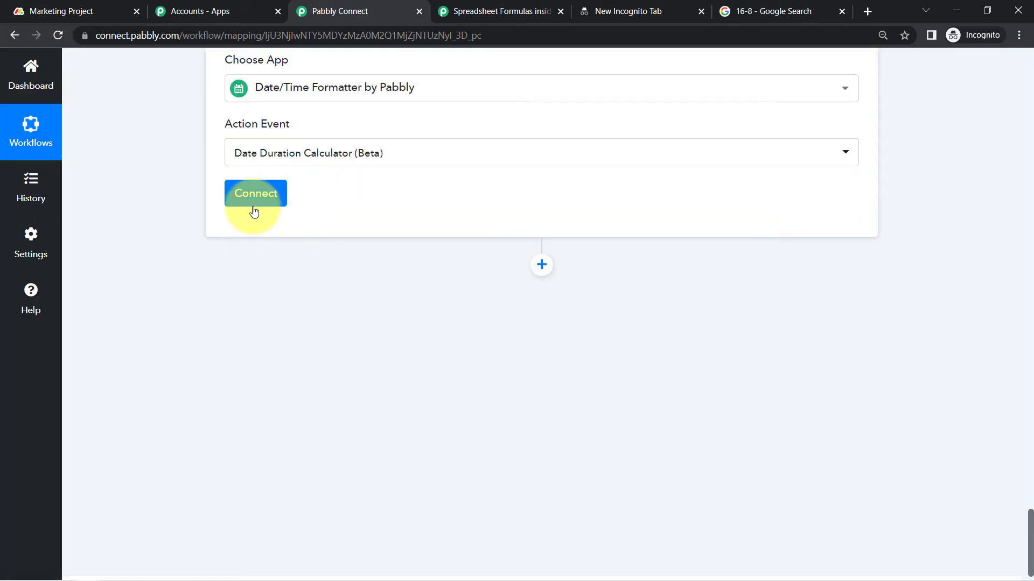
left_click(254, 210)
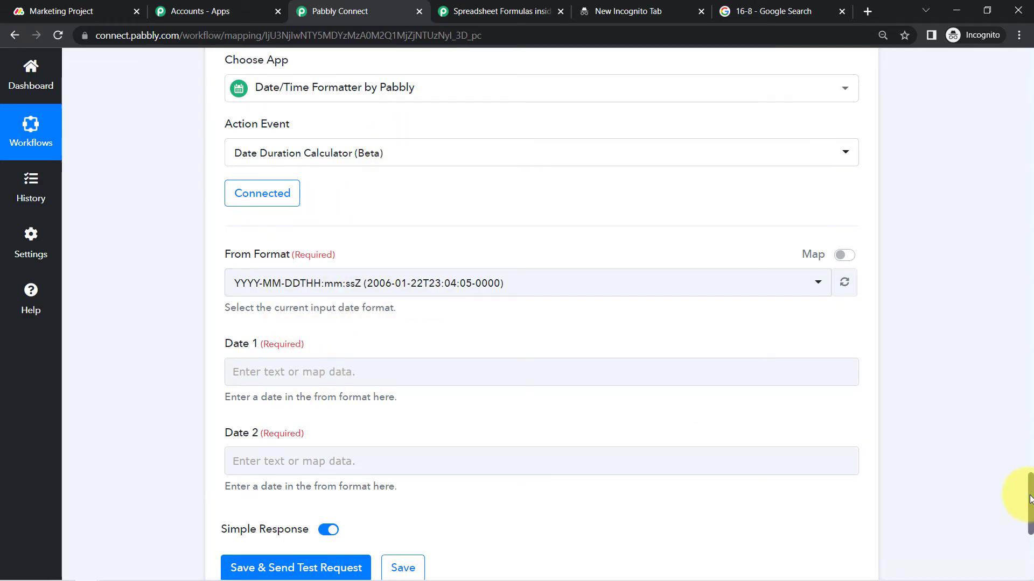
- Map the Current Date step's datetime into Date 1
left_click_drag(1031, 504, 1031, 512)
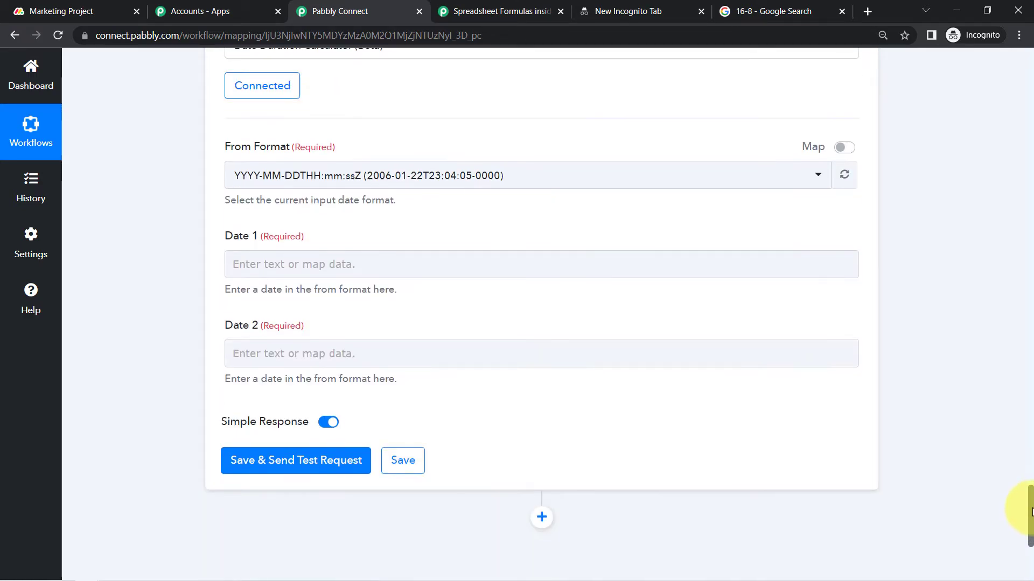
left_click(292, 265)
left_click(260, 325)
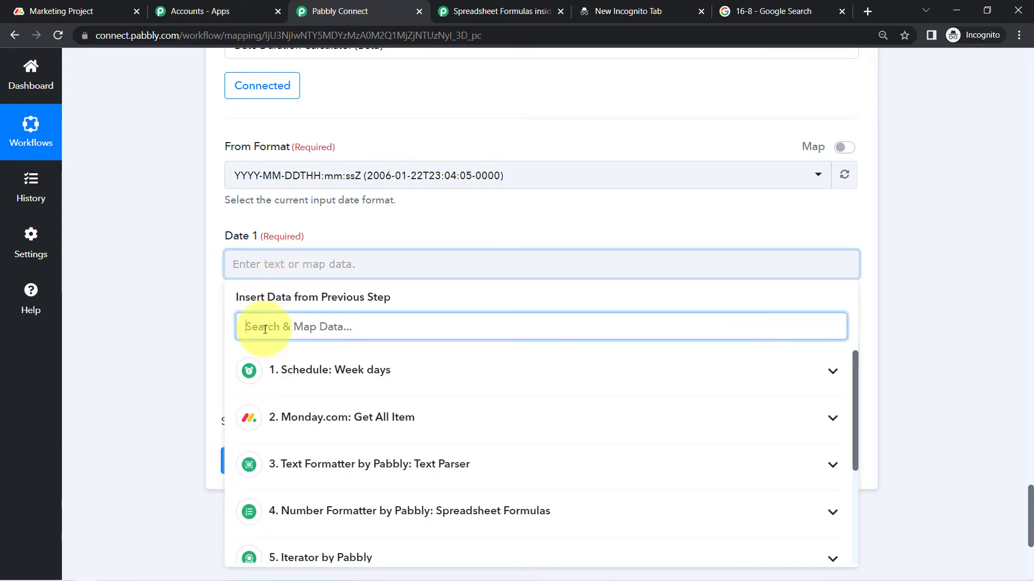
left_click_drag(857, 402, 830, 542)
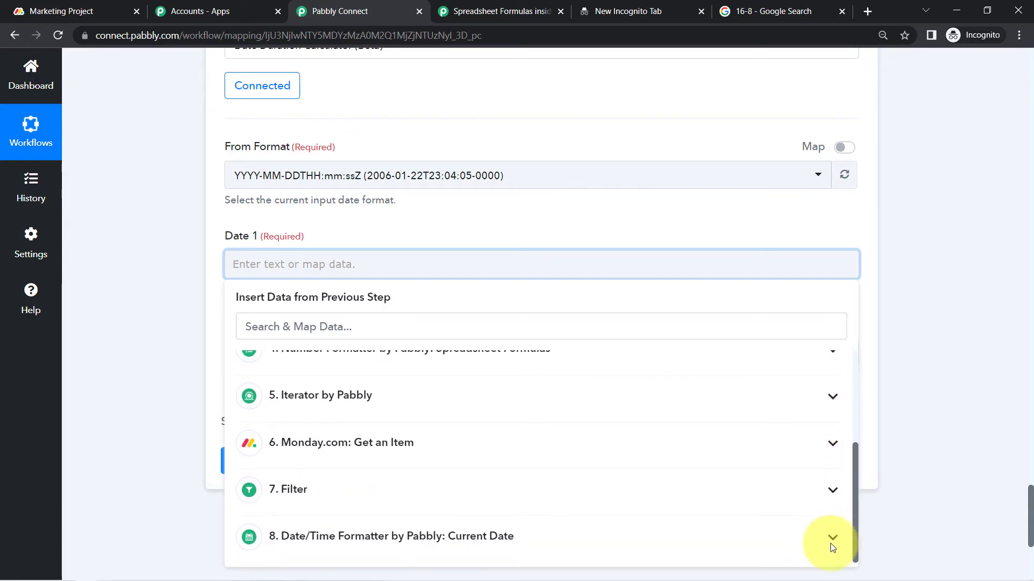
left_click(462, 539)
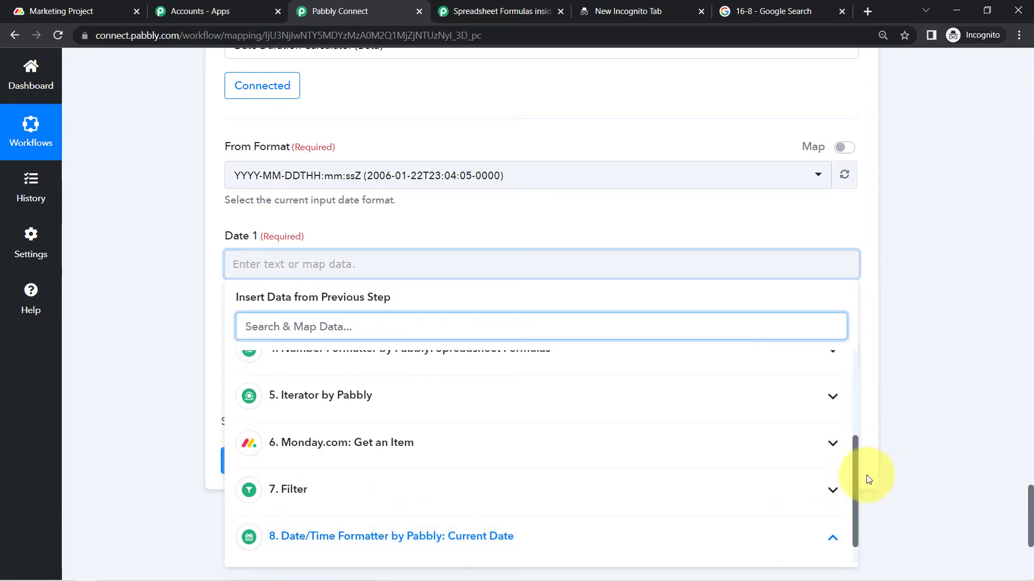
left_click_drag(854, 470, 853, 541)
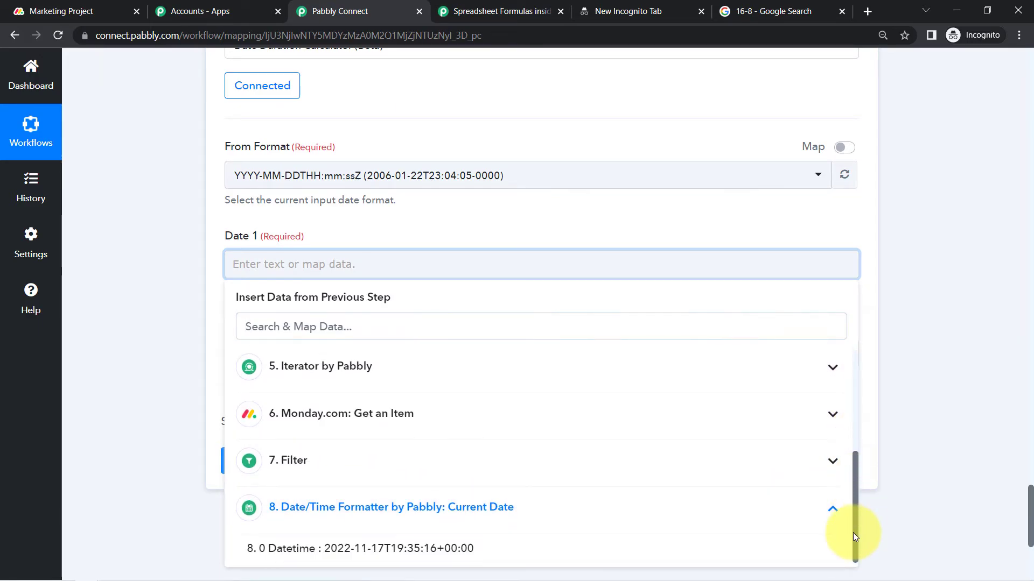
left_click(462, 545)
left_click(178, 316)
- Map the Get an Item step's Additional Info Changed At time into Date 2
left_click(323, 360)
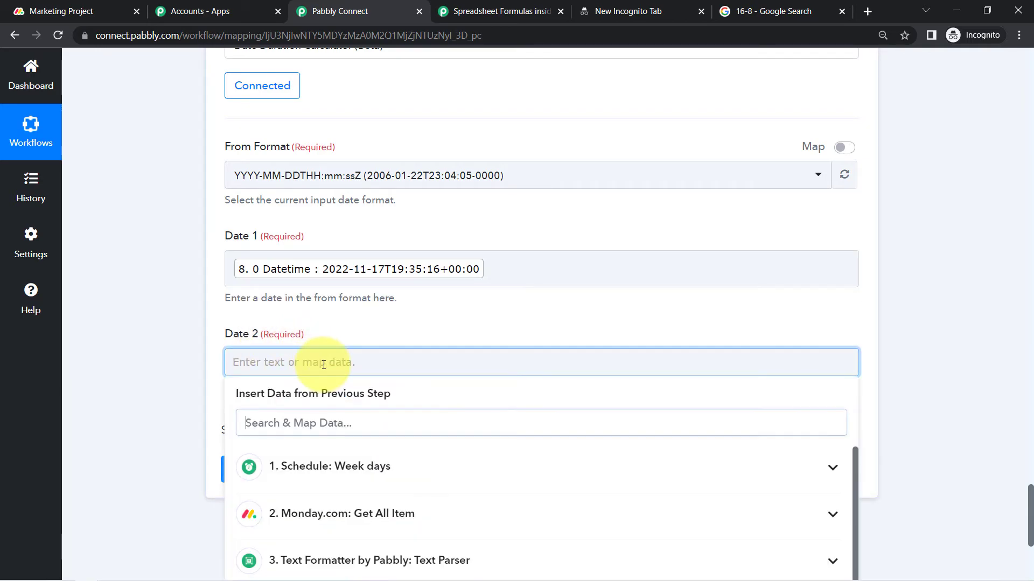
scroll(1031, 496, "down", 5)
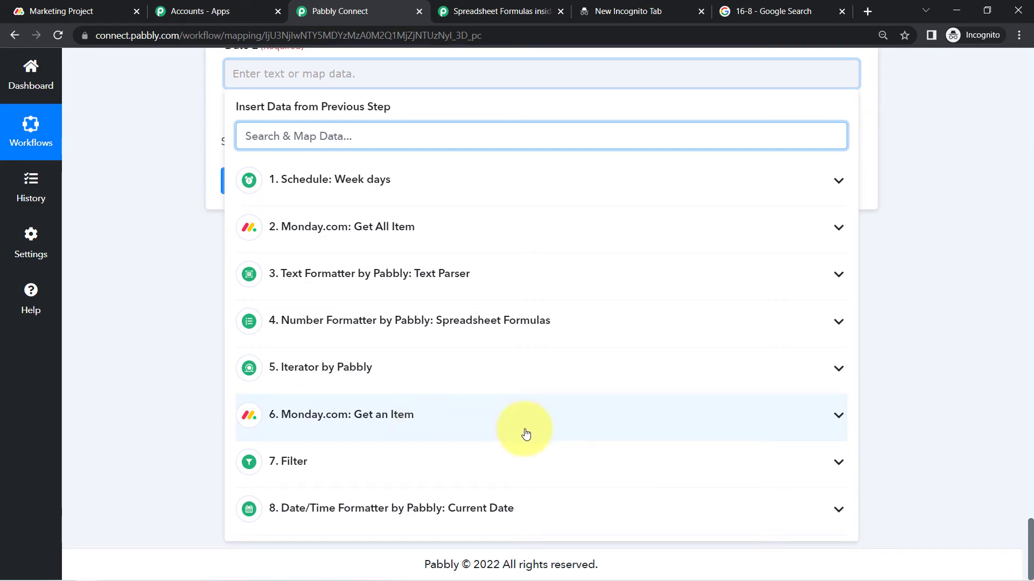
left_click(365, 415)
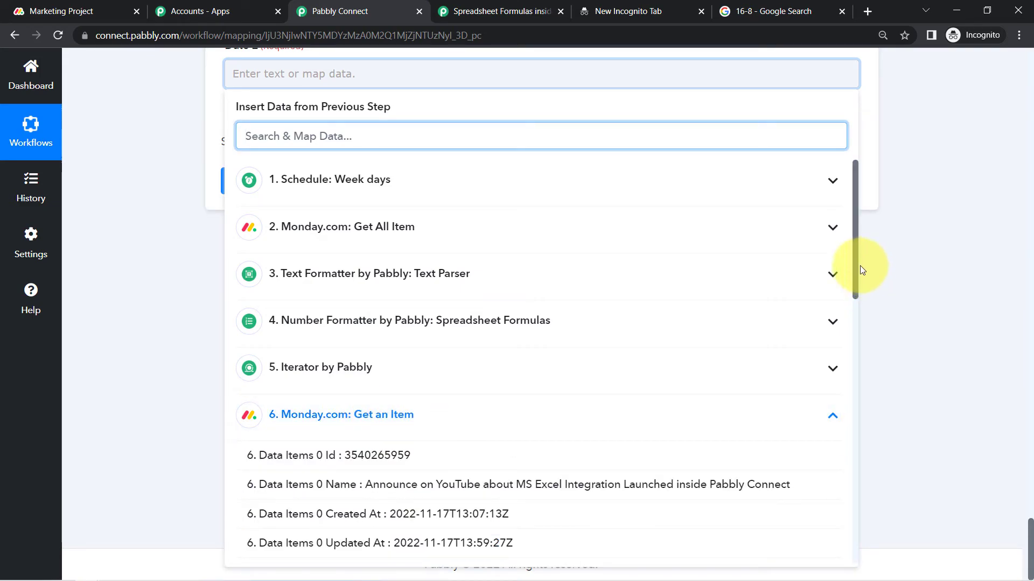
left_click_drag(856, 266, 850, 494)
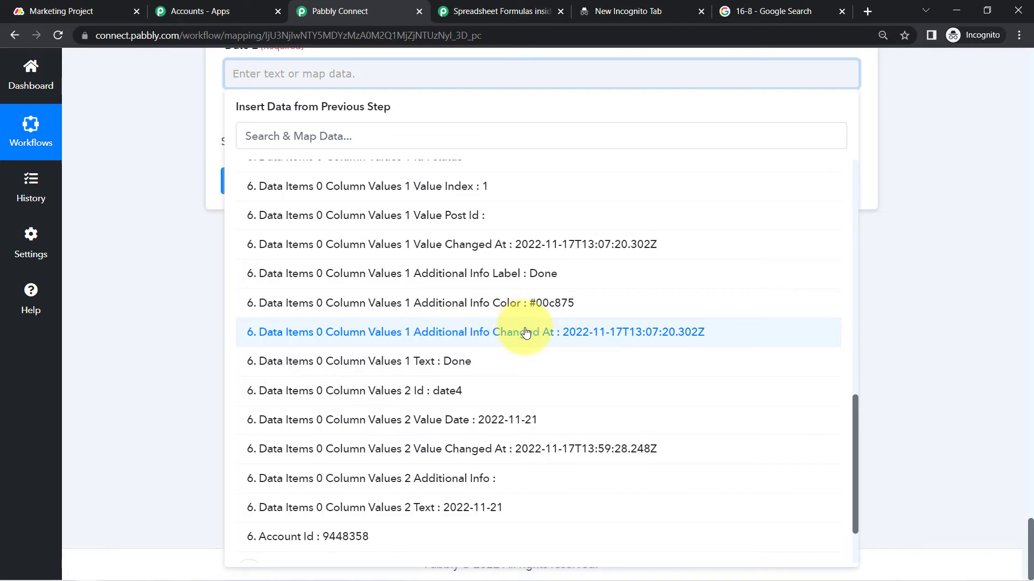
left_click(467, 332)
left_click(151, 261)
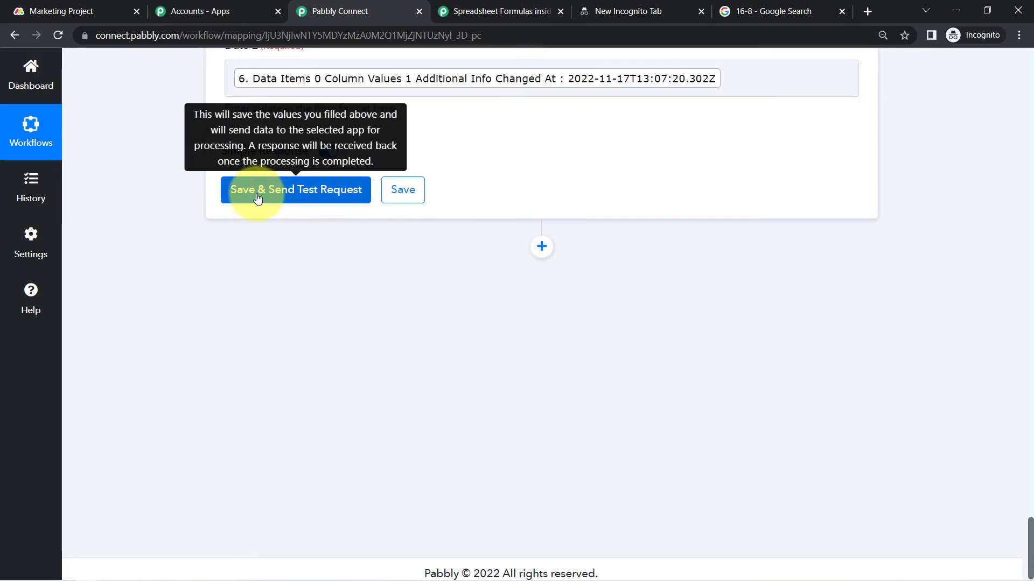
- Test the duration calculator, which returns 0 days, 6 hours, 27 minutes
left_click(258, 200)
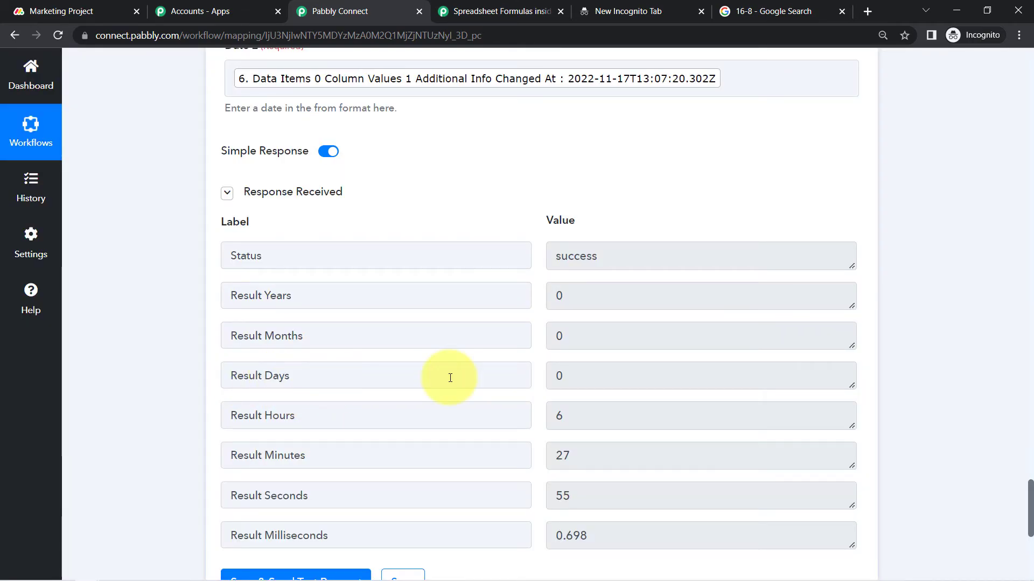
double_click(563, 377)
scroll(1016, 538, "up", 5)
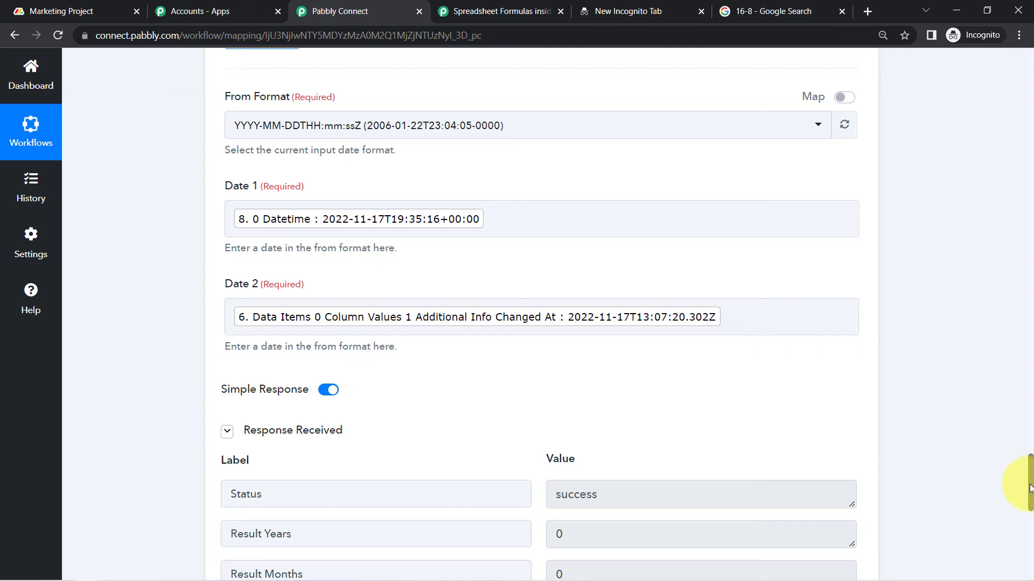
- Replace Date 2 with the copied datetime changed to 2022-11-09T19:35:16+00:00
left_click_drag(1030, 483, 1030, 412)
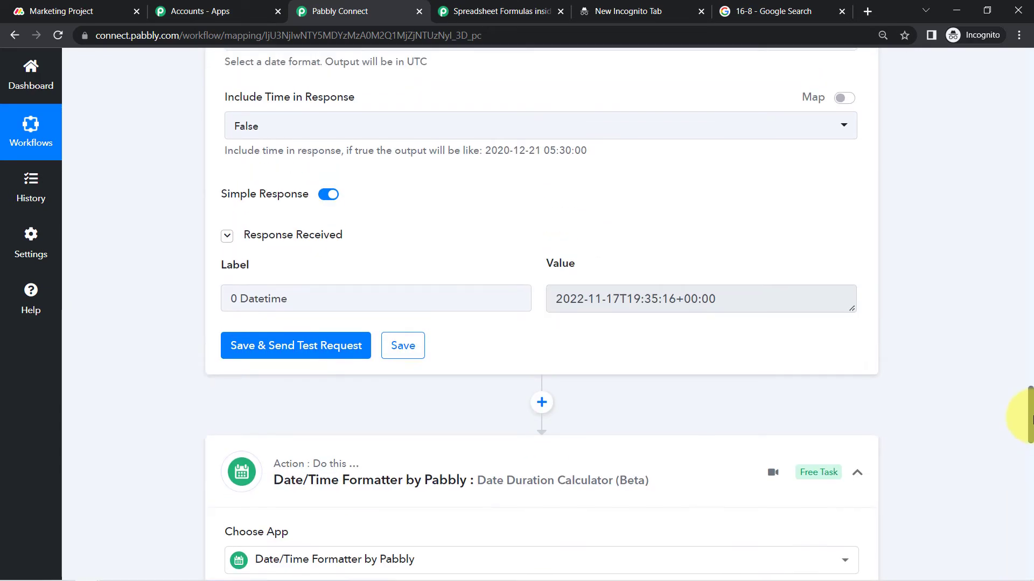
triple_click(692, 310)
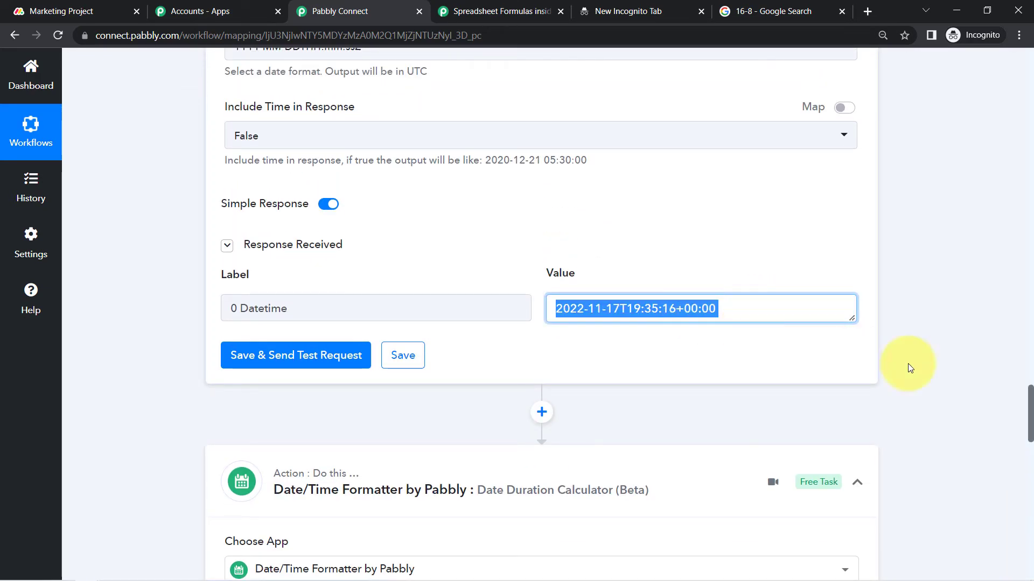
left_click_drag(1030, 399, 1029, 431)
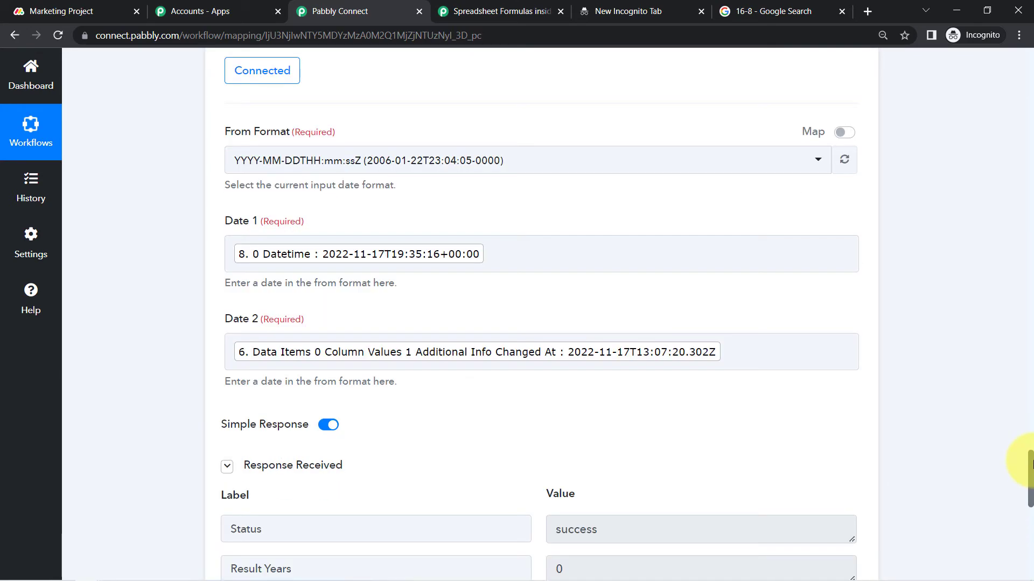
left_click(769, 339)
key("BackSpace")
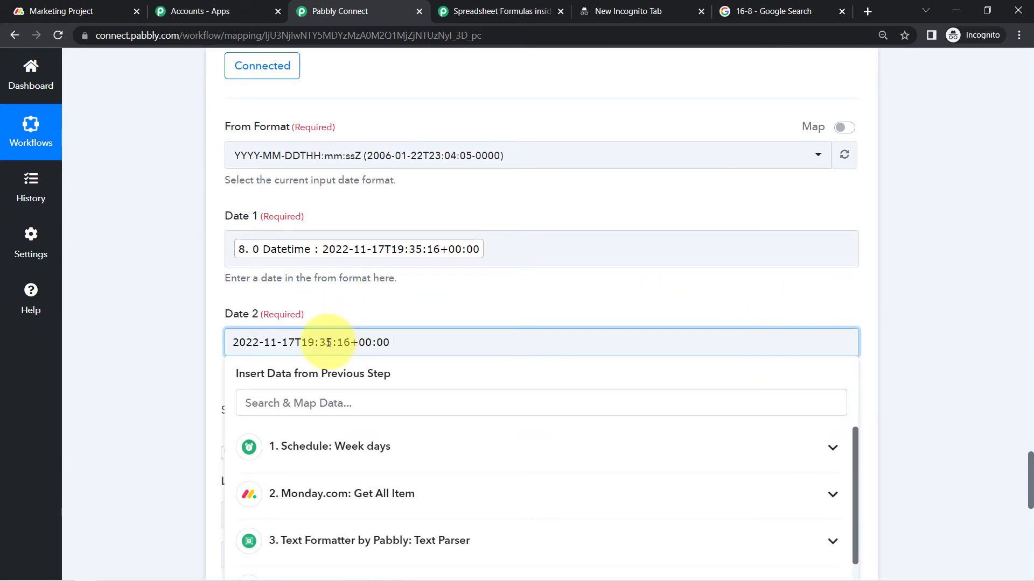
left_click_drag(329, 345, 382, 347)
left_click(354, 343)
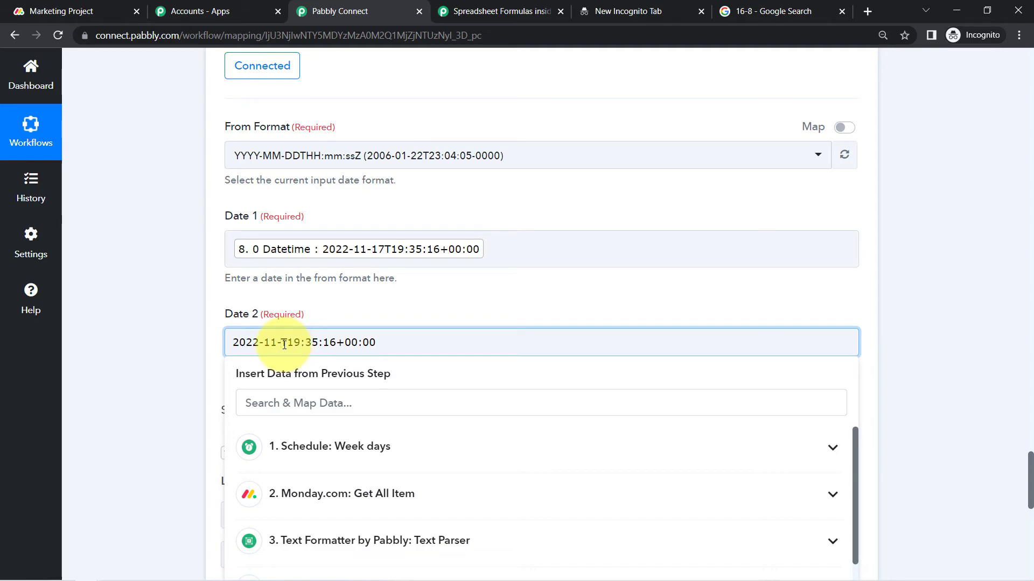
left_click(192, 392)
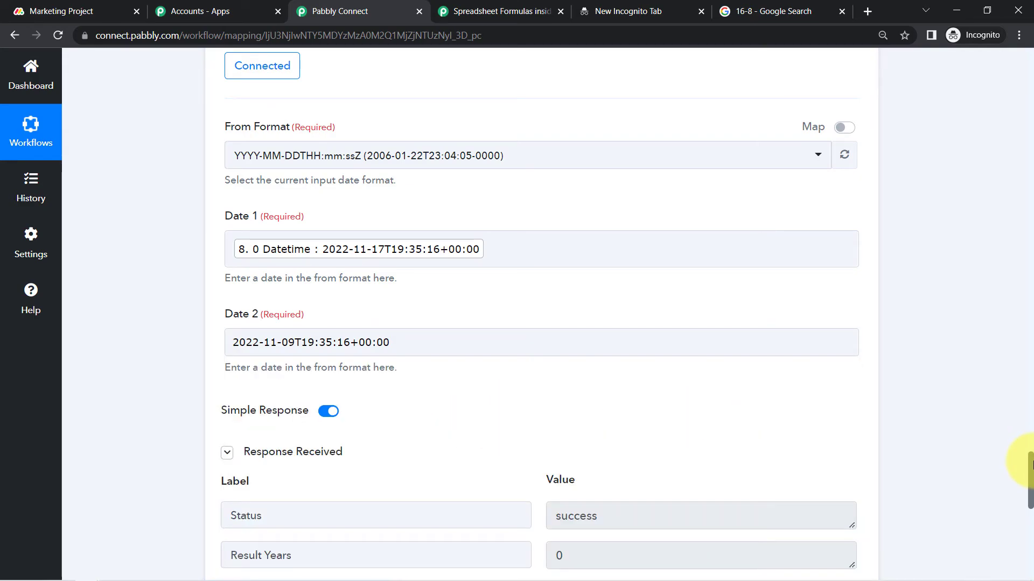
- Retest the calculator and confirm Result Days is now 8
scroll(1030, 462, "down", 9)
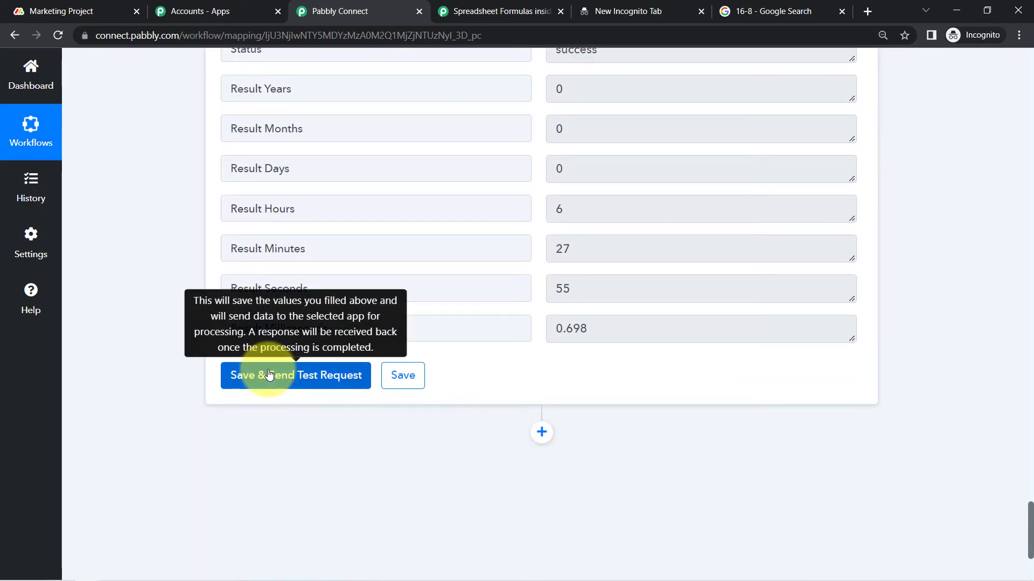
left_click(269, 374)
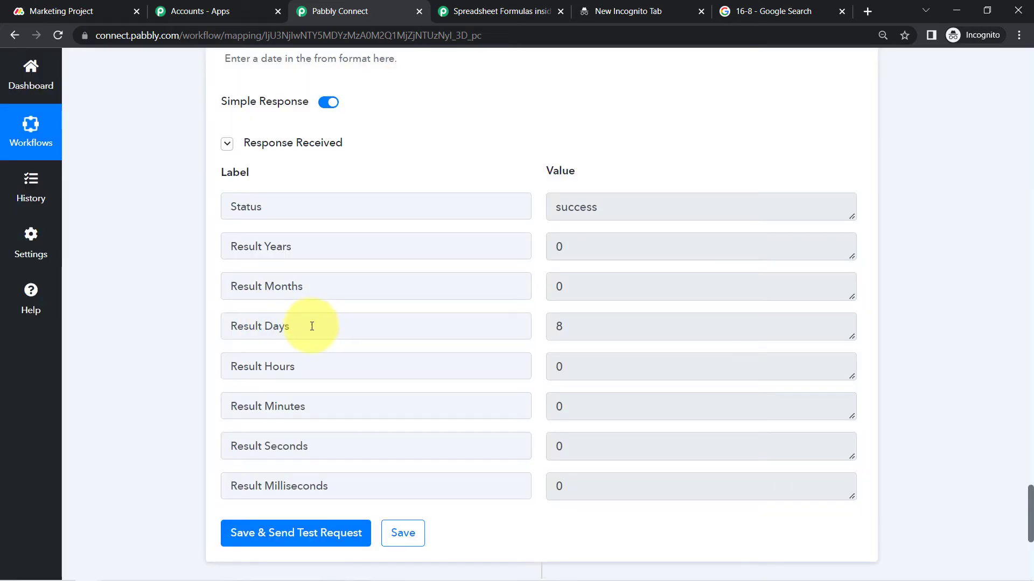
left_click_drag(568, 332, 556, 332)
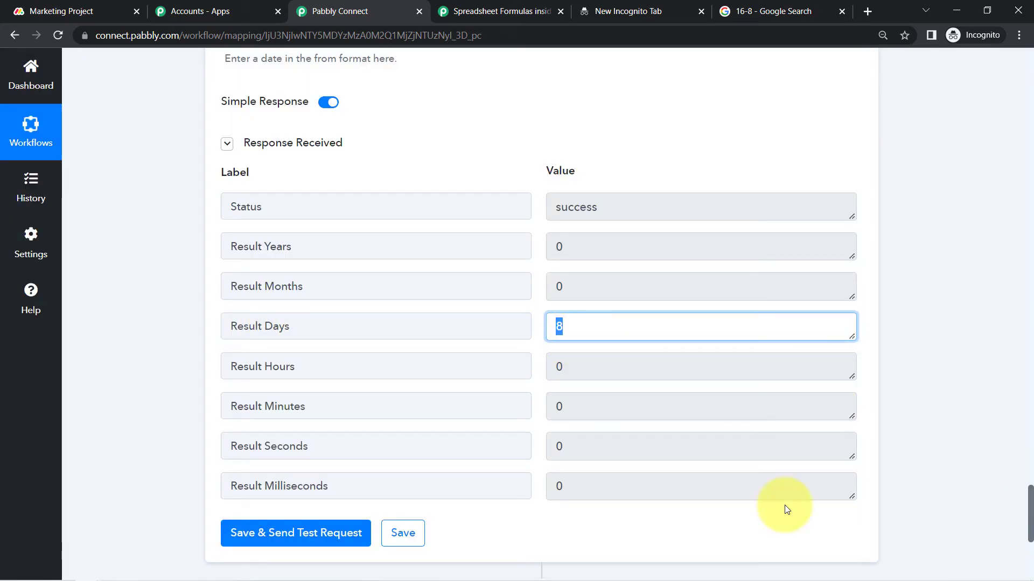
left_click(569, 328)
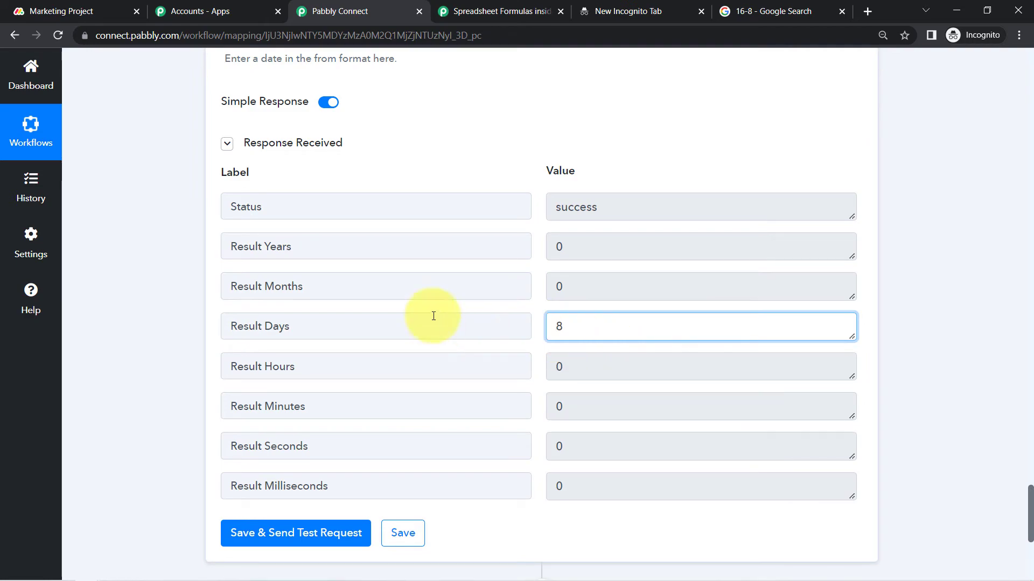
triple_click(343, 328)
left_click(604, 332)
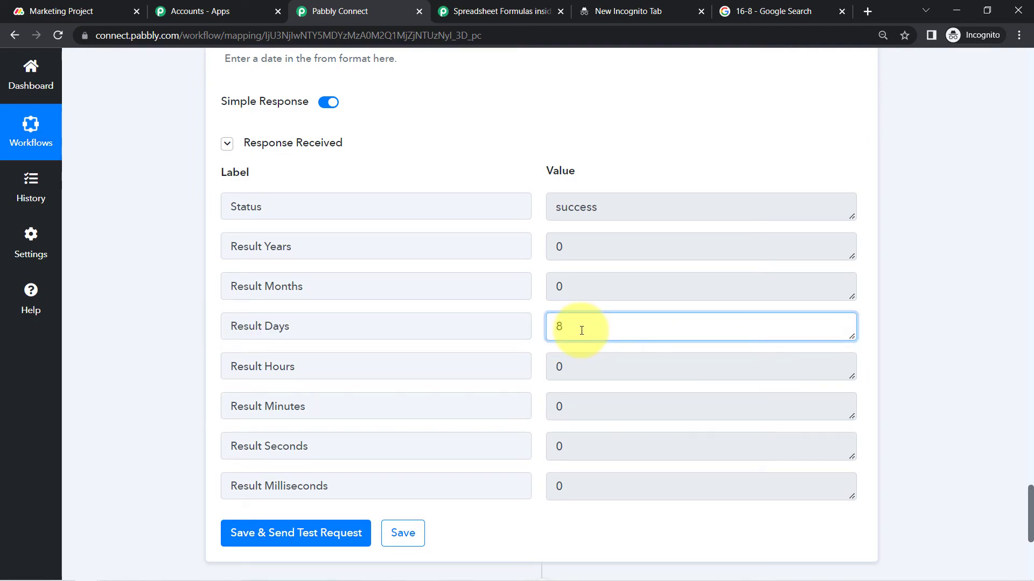
left_click_drag(547, 327, 599, 344)
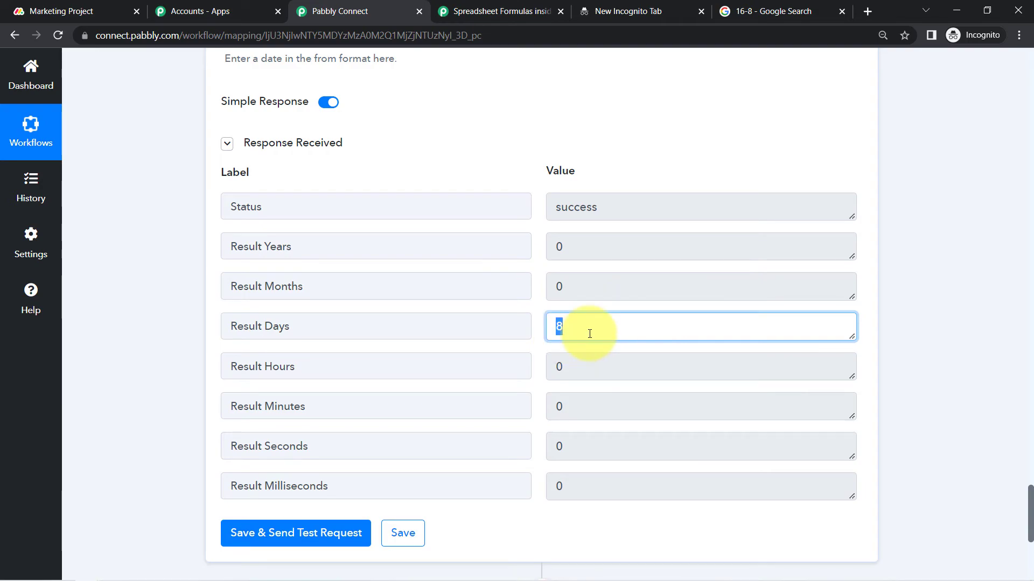
left_click(643, 328)
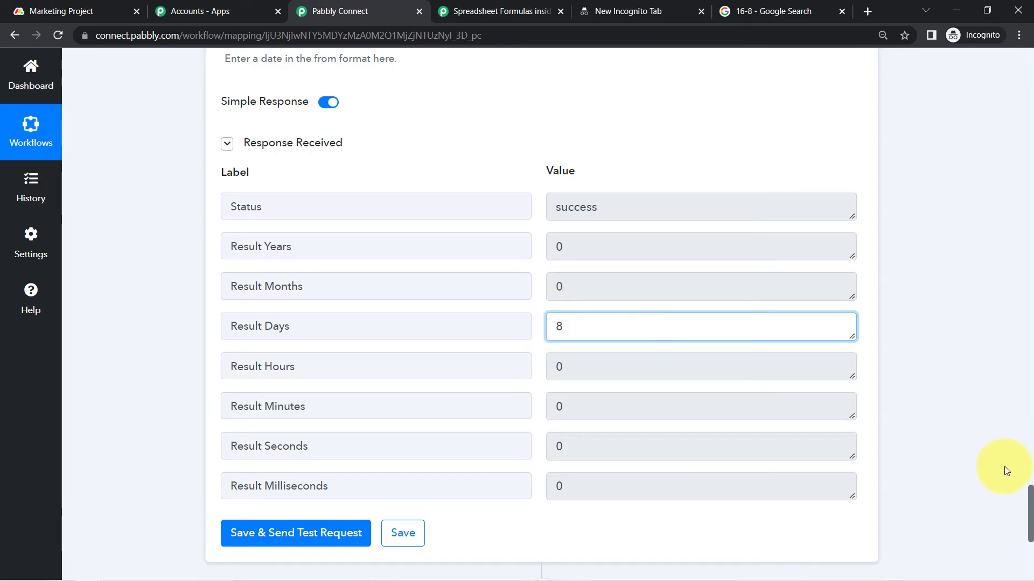
left_click_drag(1029, 495, 1031, 546)
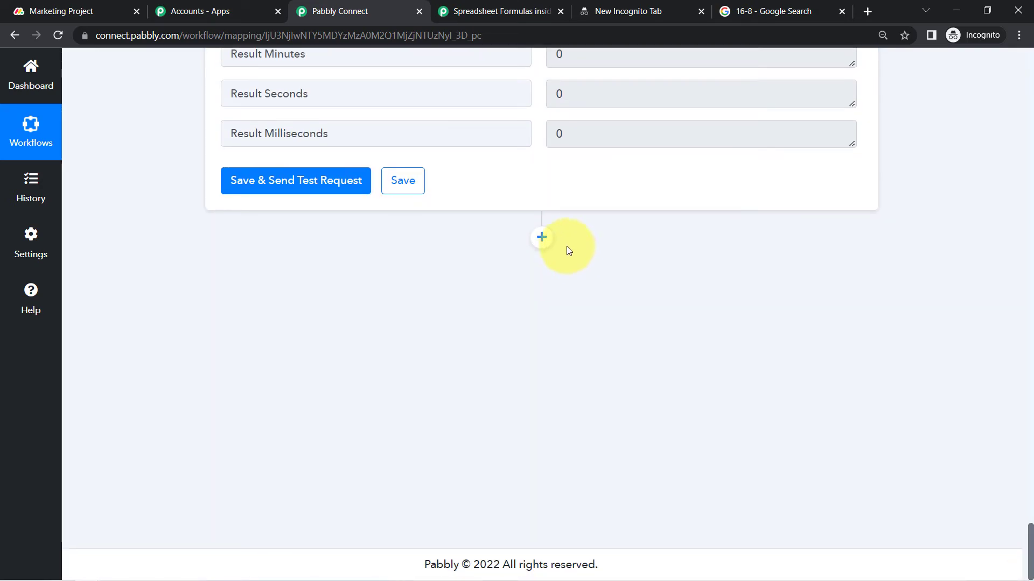
- Add a Filter step after the Date Duration Calculator
left_click(539, 238)
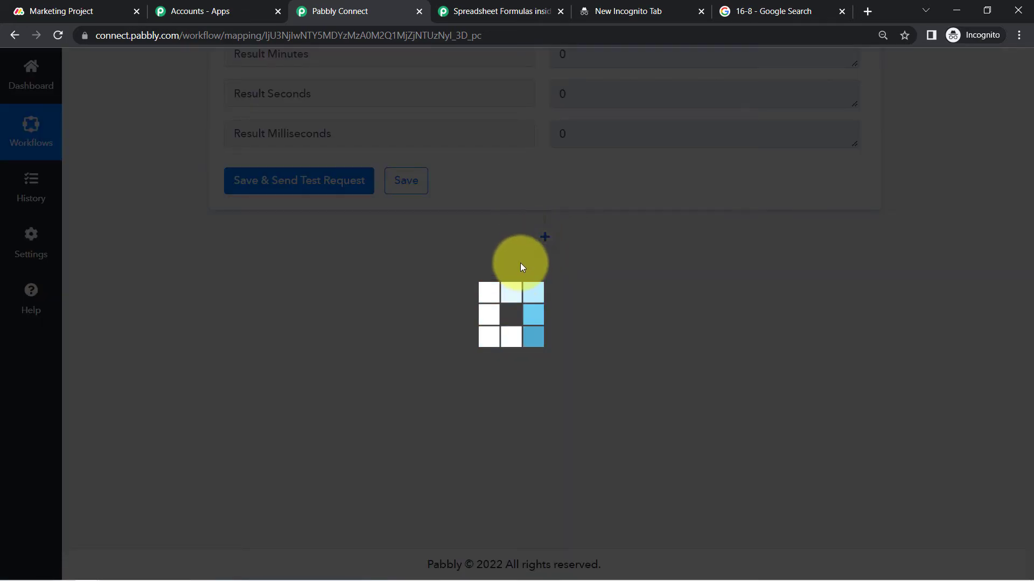
left_click(308, 395)
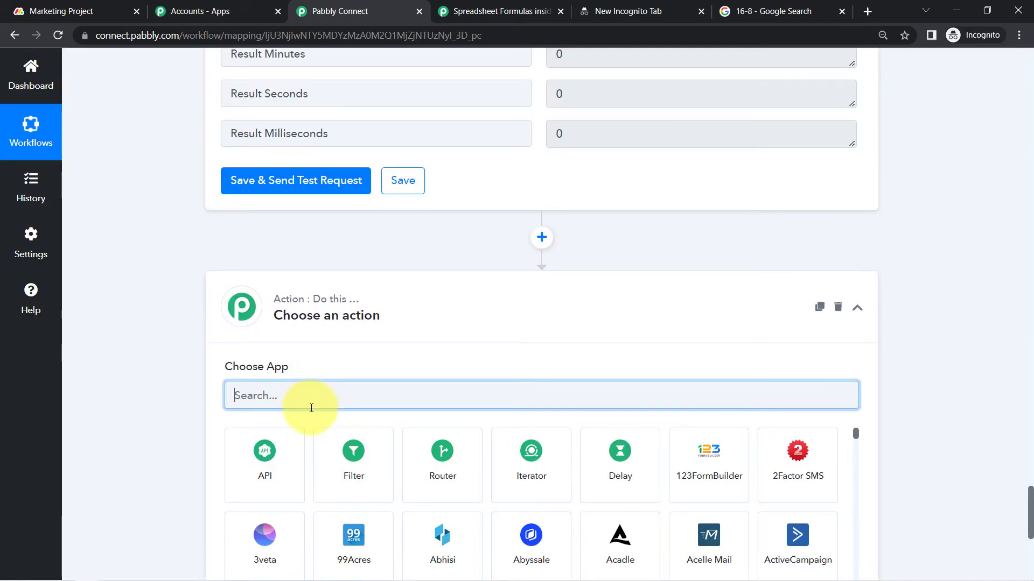
left_click(381, 458)
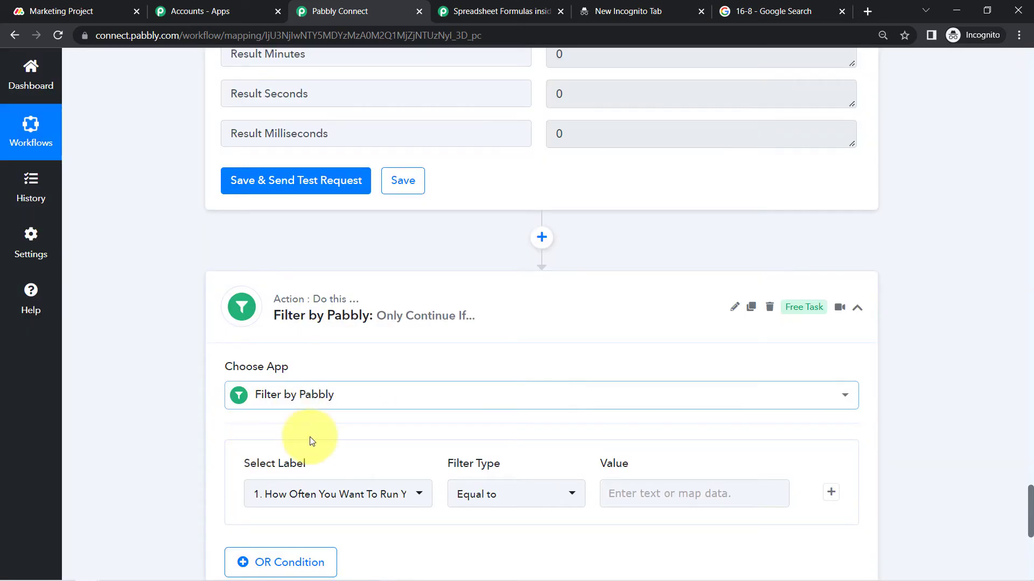
left_click_drag(1031, 511, 1030, 533)
- Set the filter's label to '9. Result Days : 8' from the Date/Time Formatter data
left_click(384, 249)
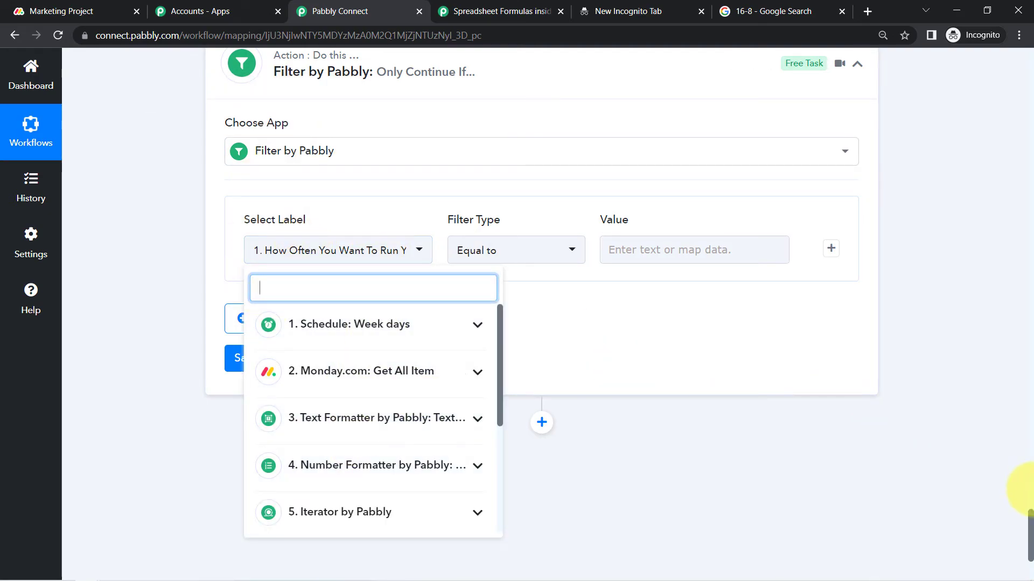
left_click_drag(1029, 502, 1023, 452)
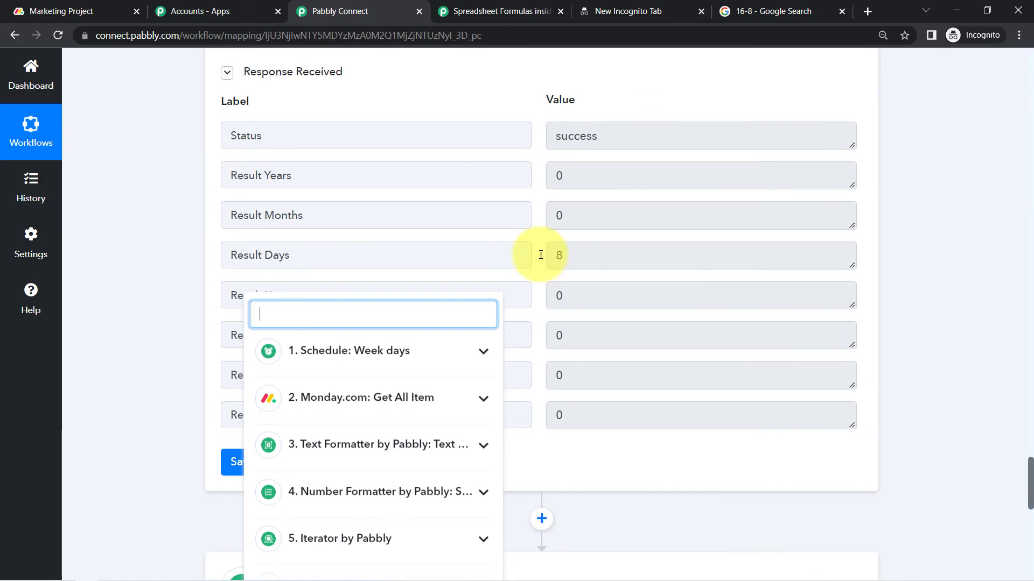
left_click_drag(230, 254, 321, 261)
key("ctrl+c")
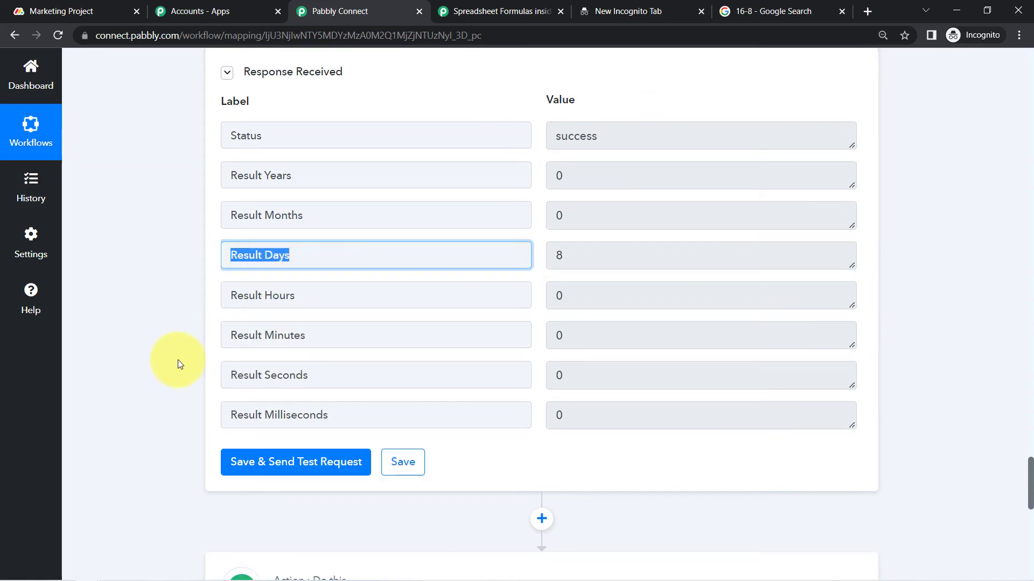
left_click(876, 541)
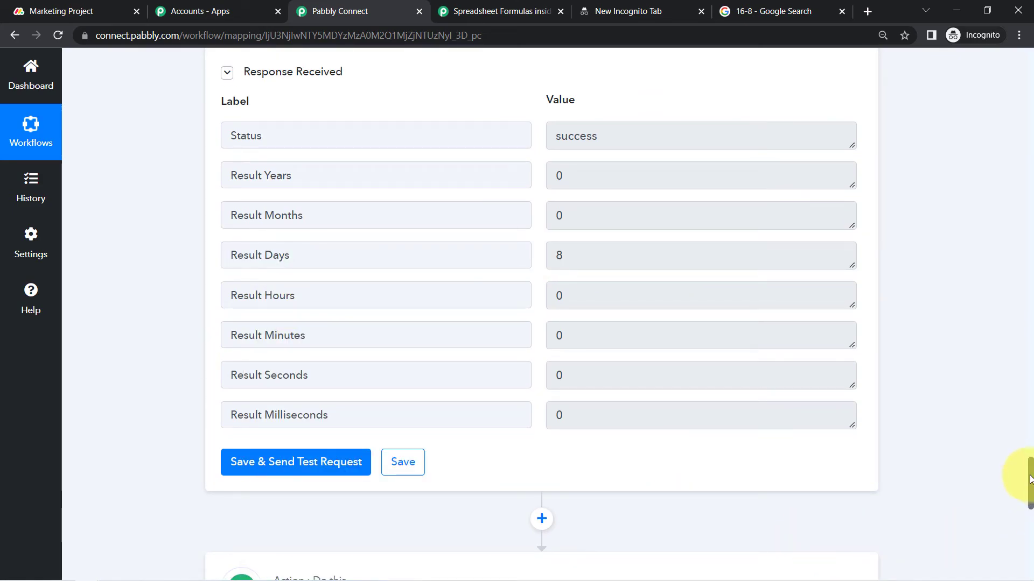
left_click_drag(1030, 484, 1030, 530)
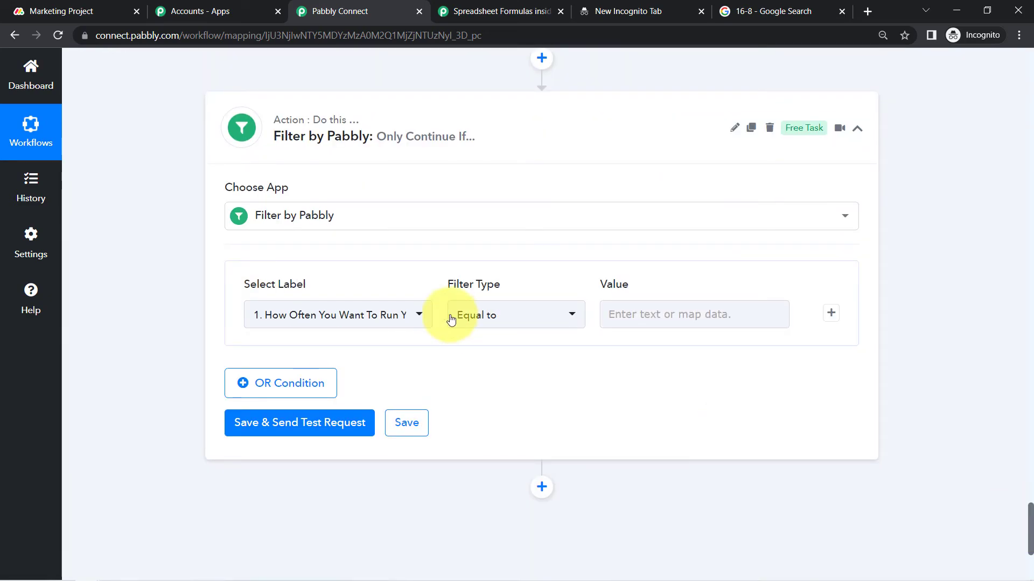
left_click(345, 315)
key("ctrl+v")
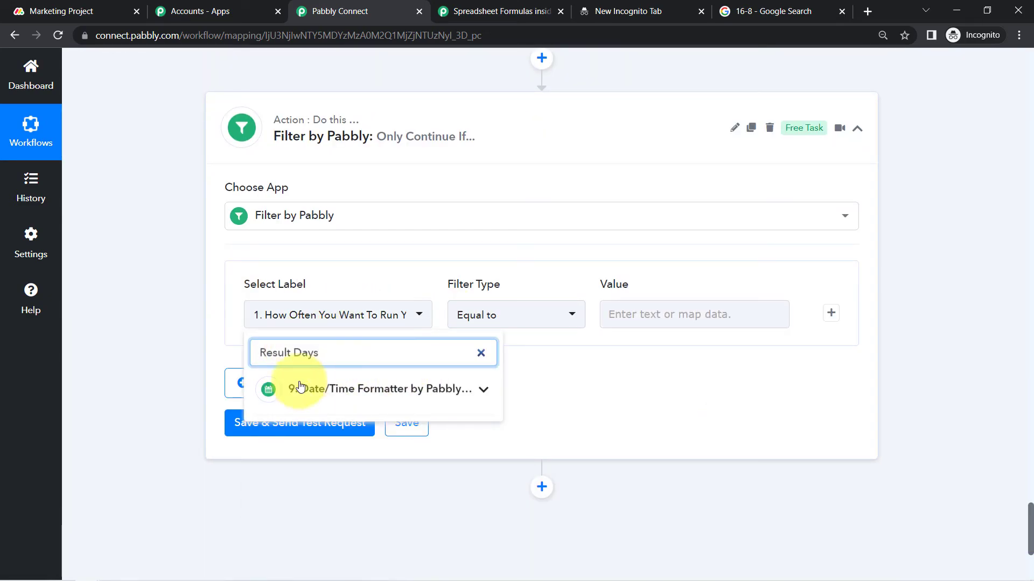
left_click(375, 397)
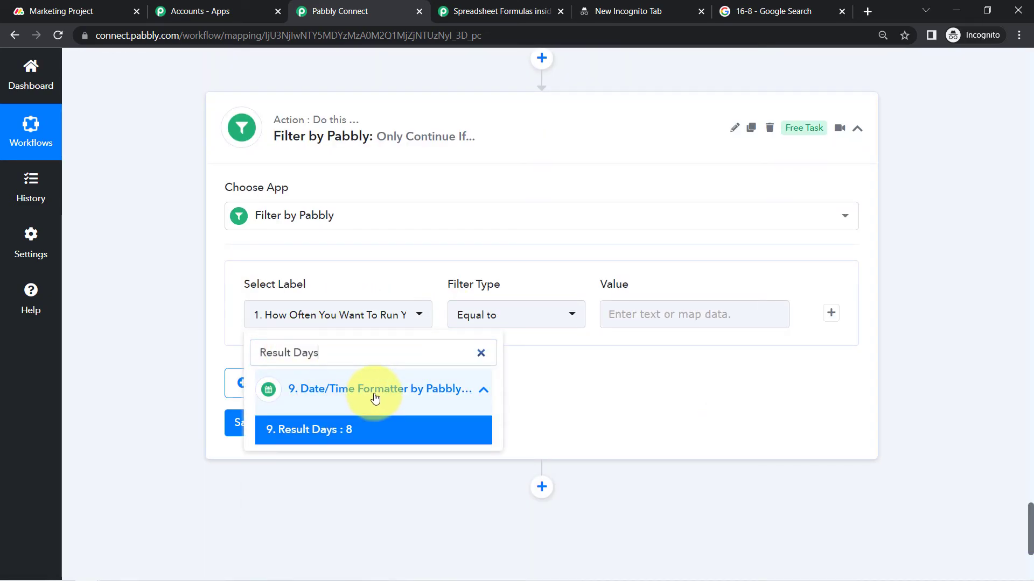
left_click(338, 431)
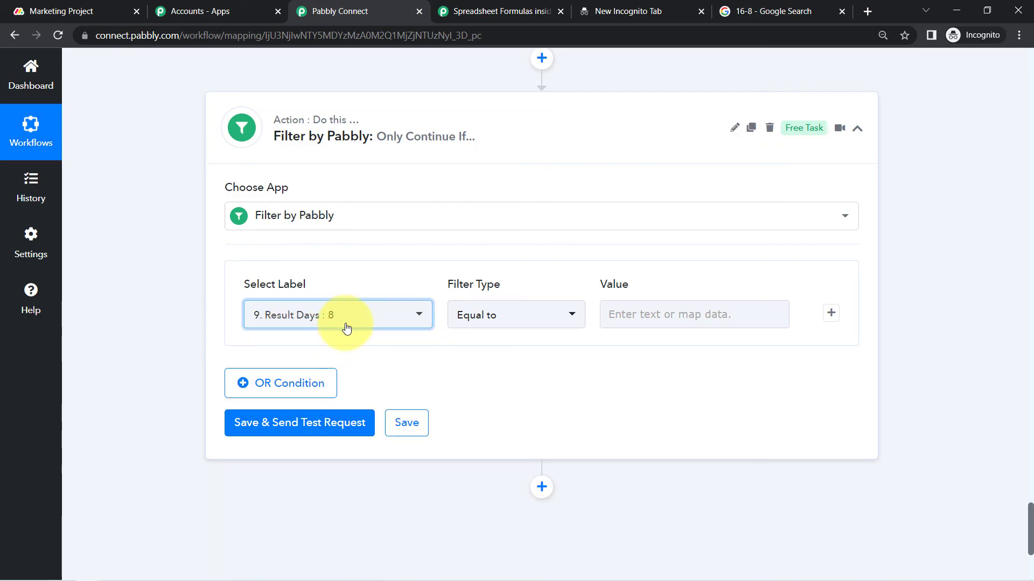
- Set the first condition to Result Days Equal to 7
left_click(494, 316)
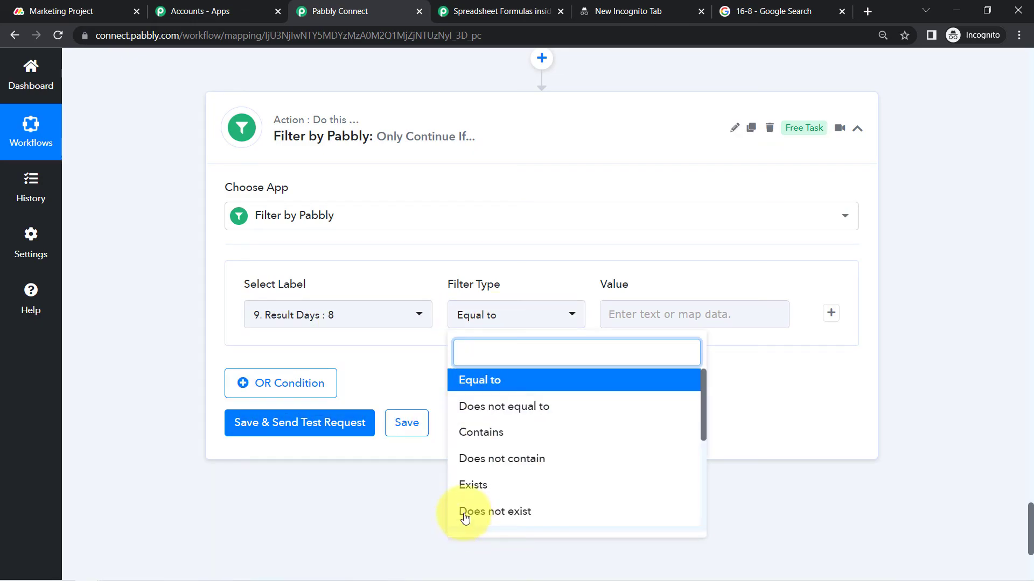
left_click(528, 382)
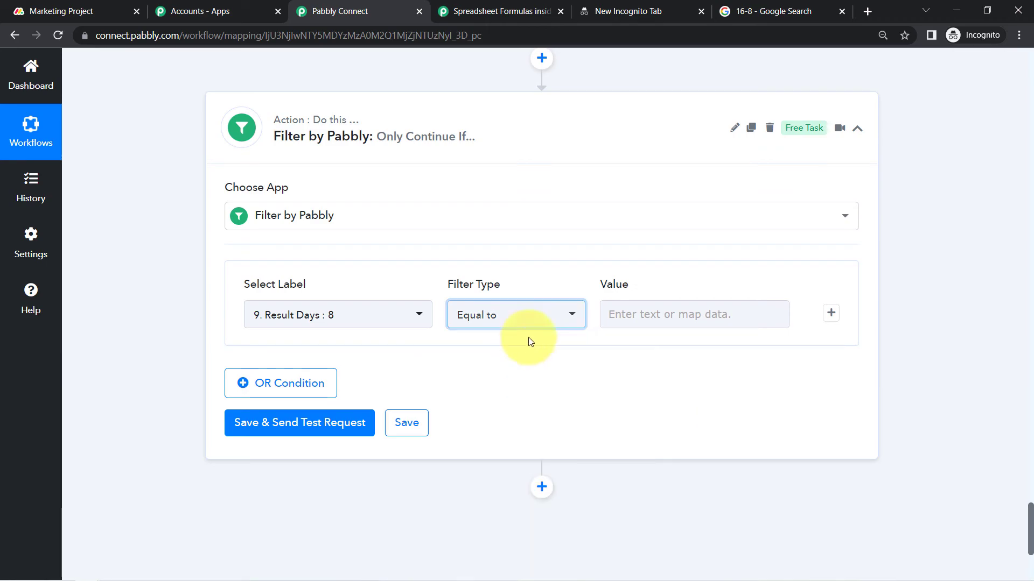
left_click(612, 323)
type("7")
- Add an OR condition checking Result Days Greater than 7
left_click(256, 379)
left_click(299, 434)
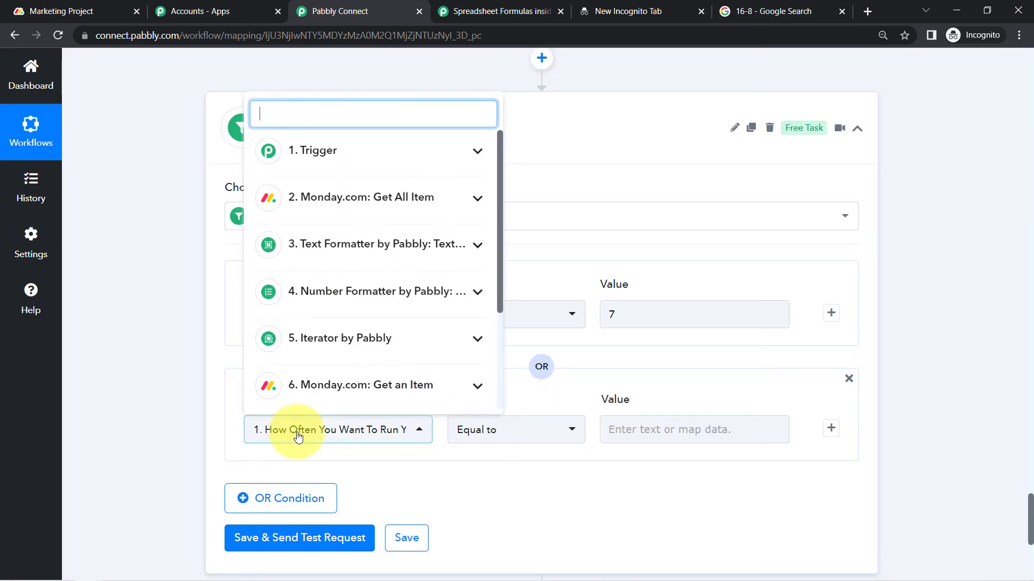
key("ctrl+v")
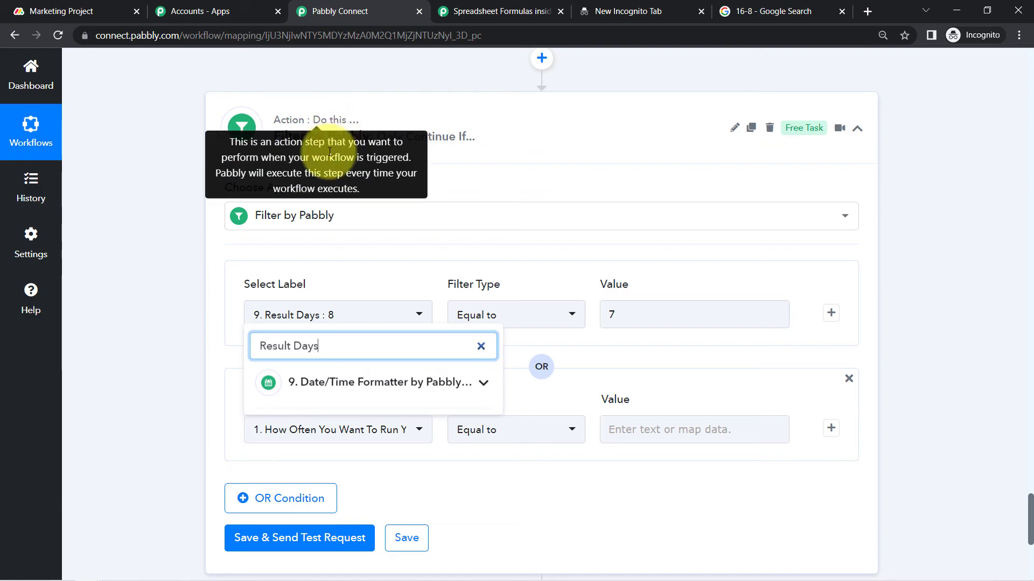
left_click(464, 389)
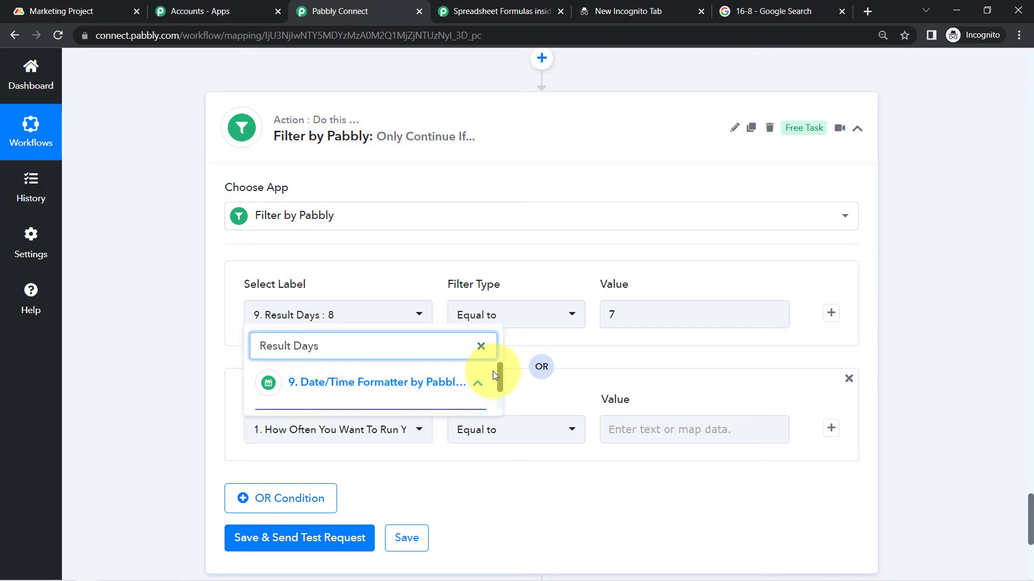
left_click_drag(498, 375, 499, 391)
left_click(375, 396)
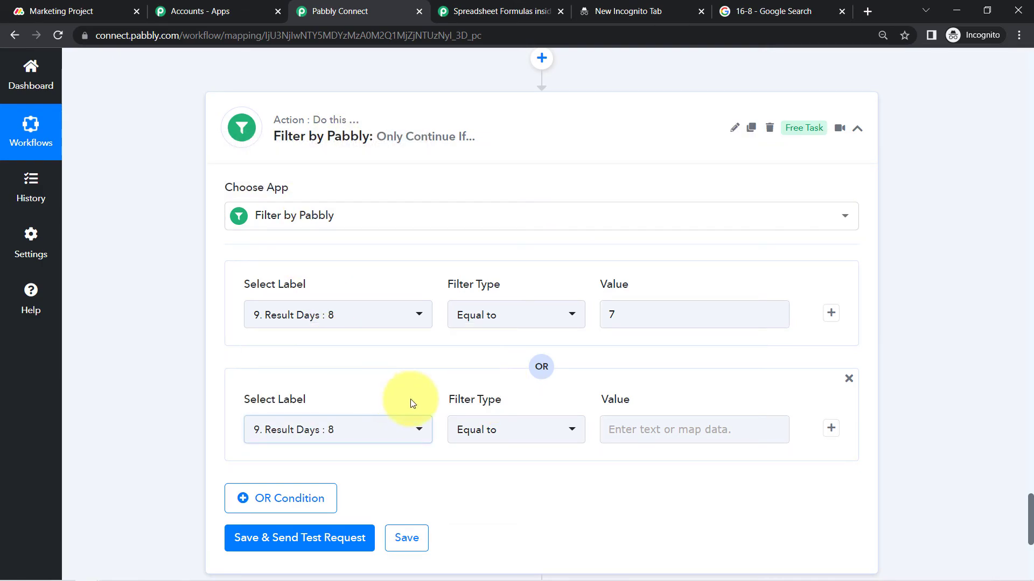
left_click(503, 434)
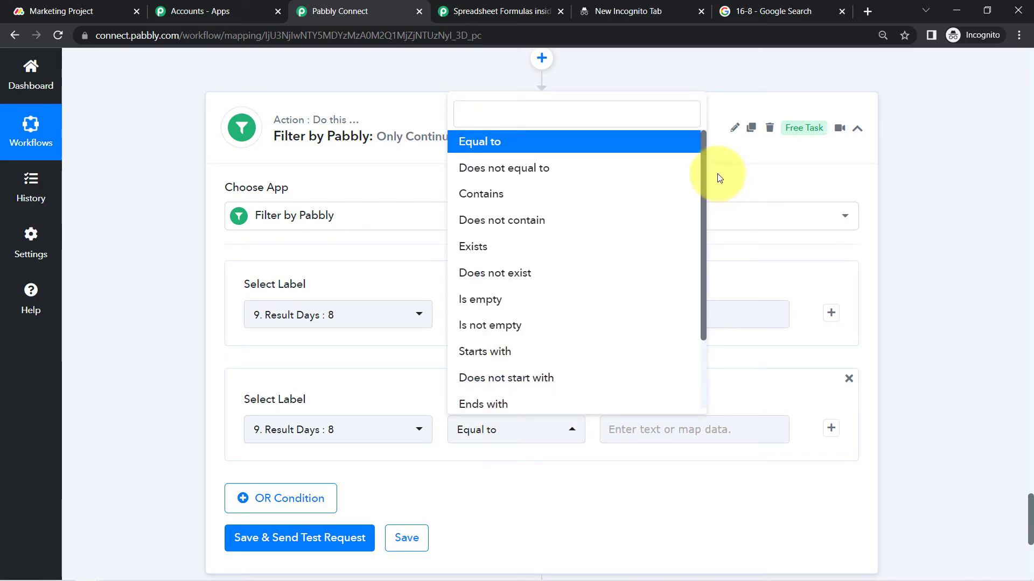
left_click_drag(706, 180, 680, 279)
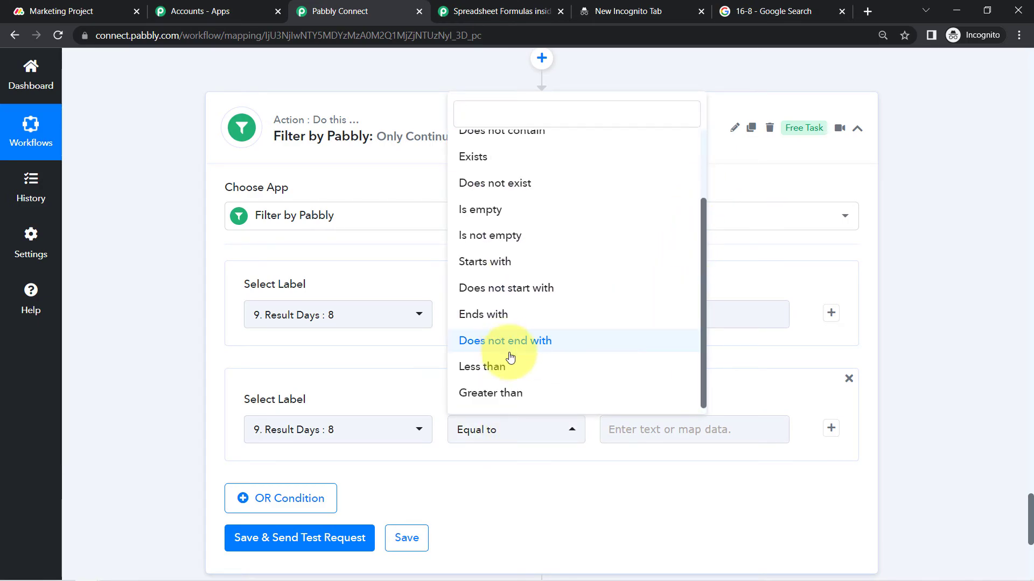
left_click(487, 399)
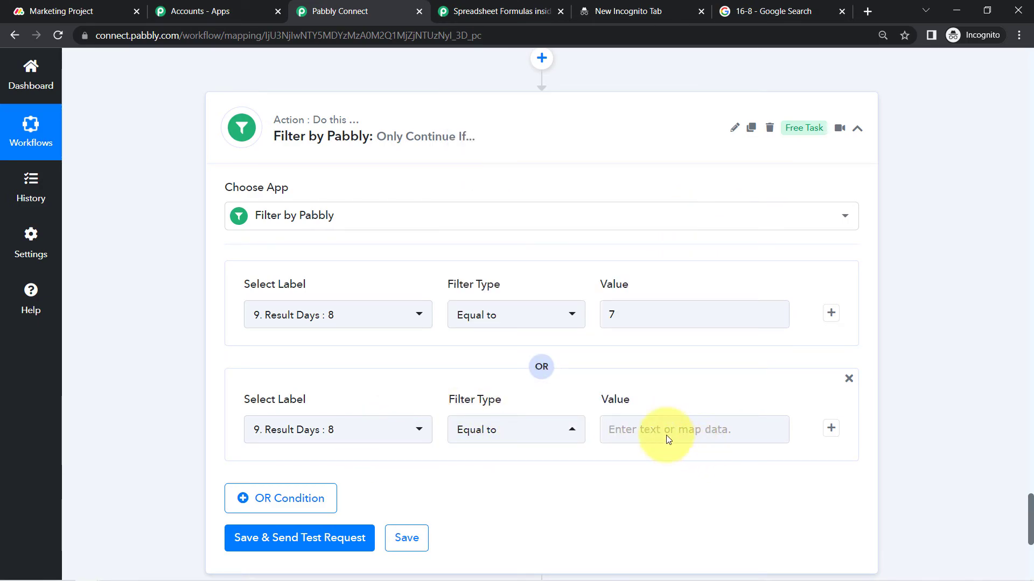
left_click(639, 431)
type("7")
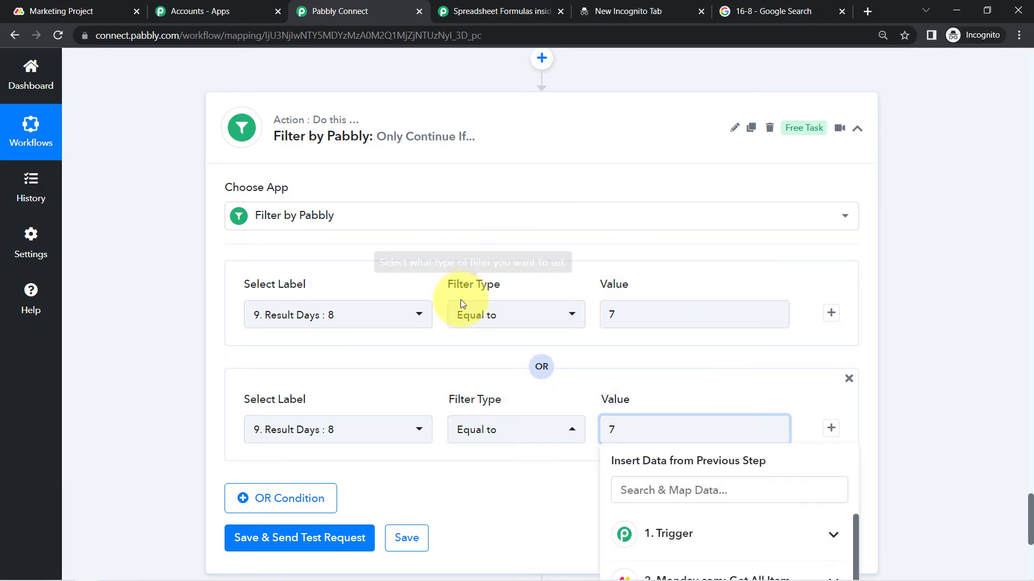
left_click(465, 448)
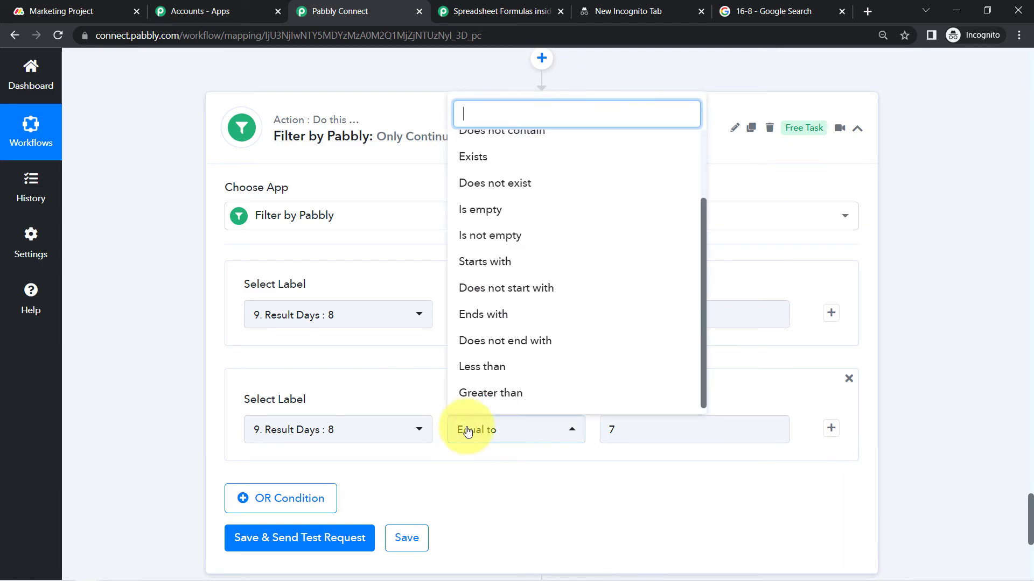
left_click(477, 393)
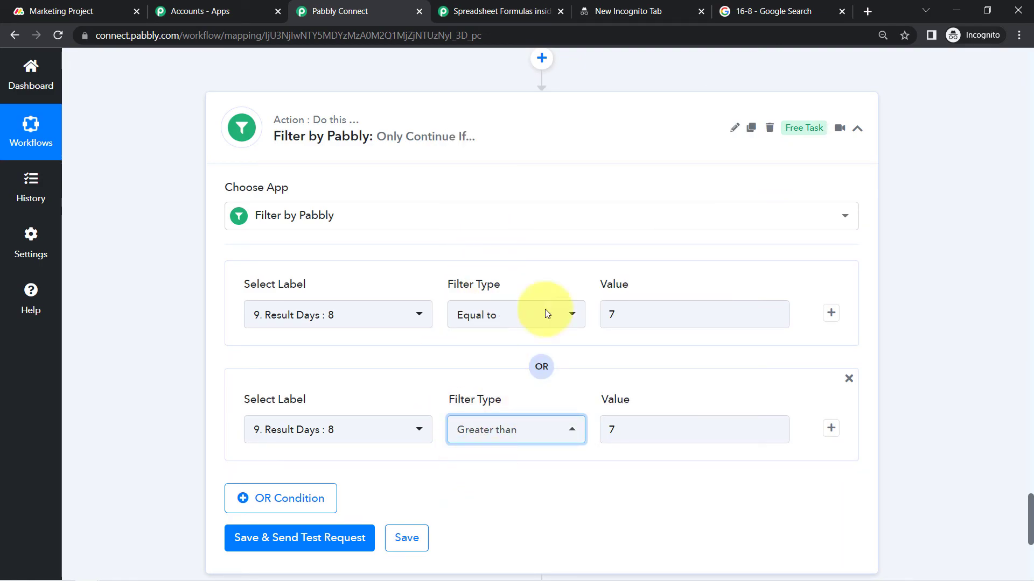
- Save and test the filter, confirming Condition is true
left_click(254, 538)
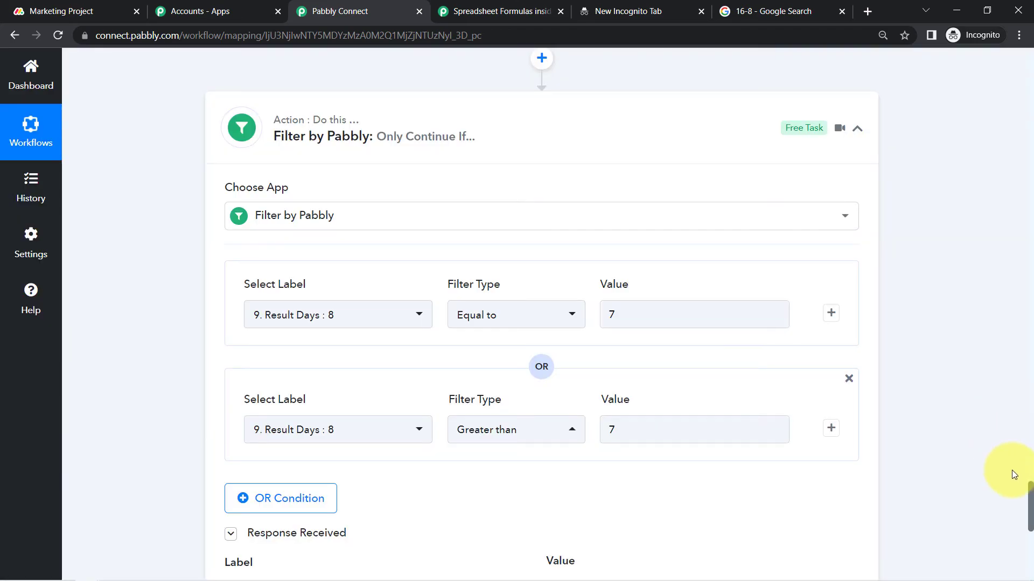
left_click_drag(1031, 516, 1031, 346)
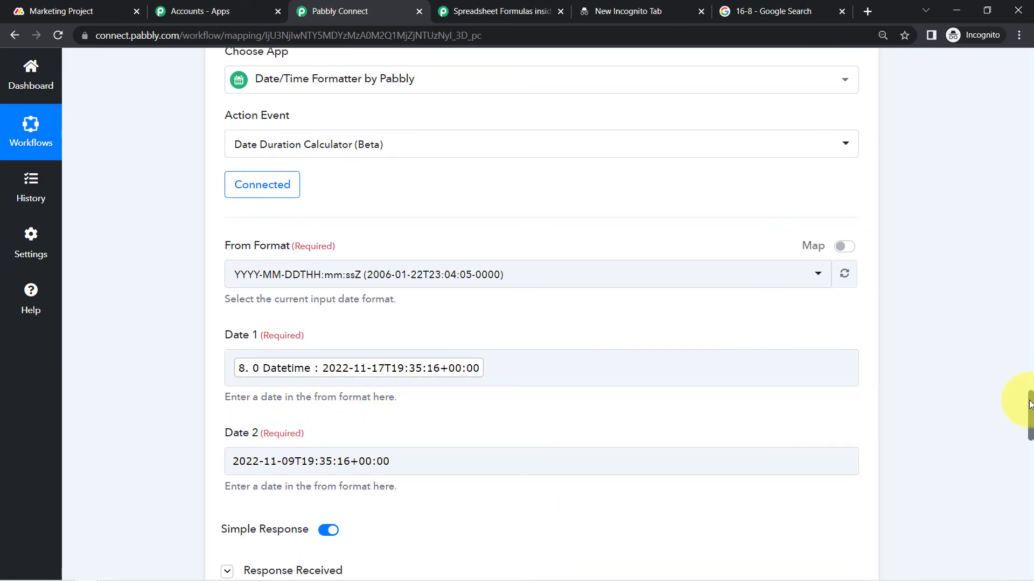
left_click_drag(1030, 409, 1029, 466)
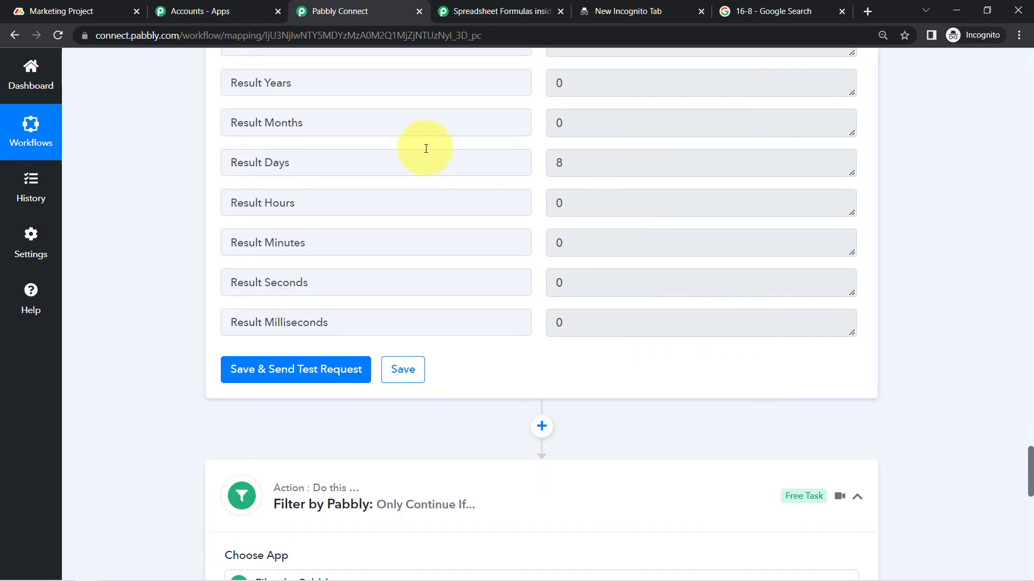
left_click_drag(294, 162, 260, 164)
key("Tab")
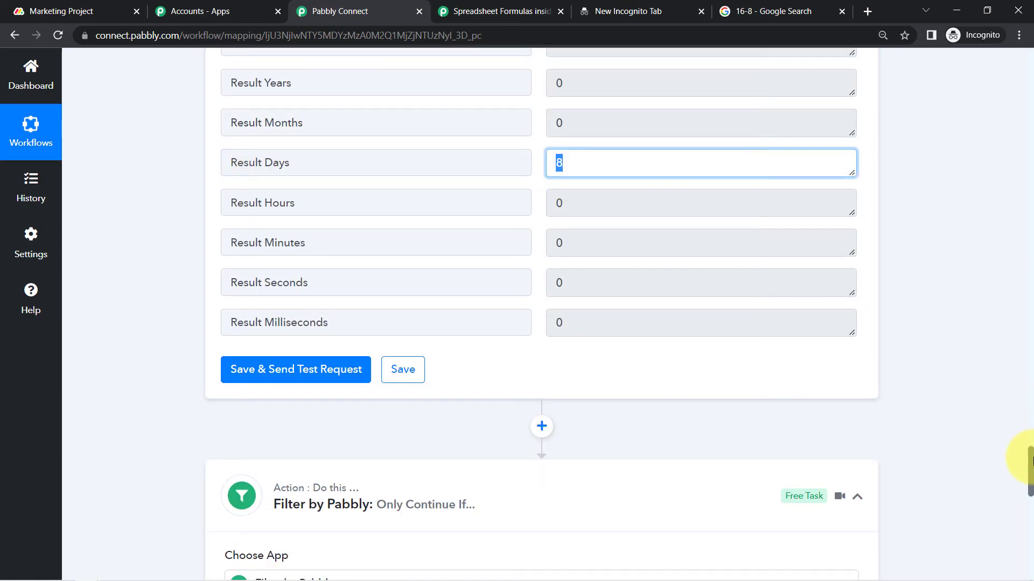
left_click_drag(1030, 472, 1030, 536)
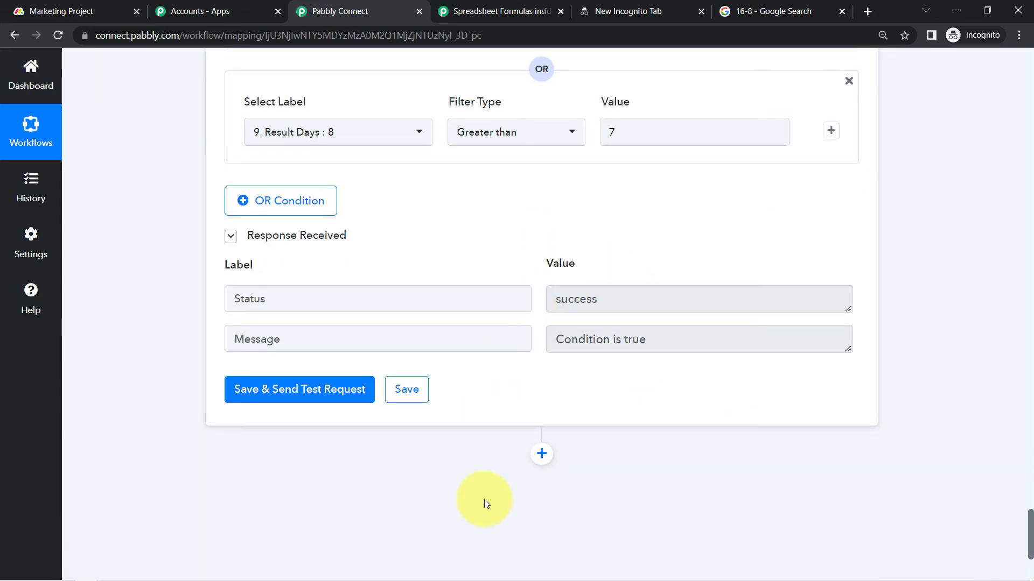
scroll(972, 528, "up", 1)
scroll(1011, 525, "down", 4)
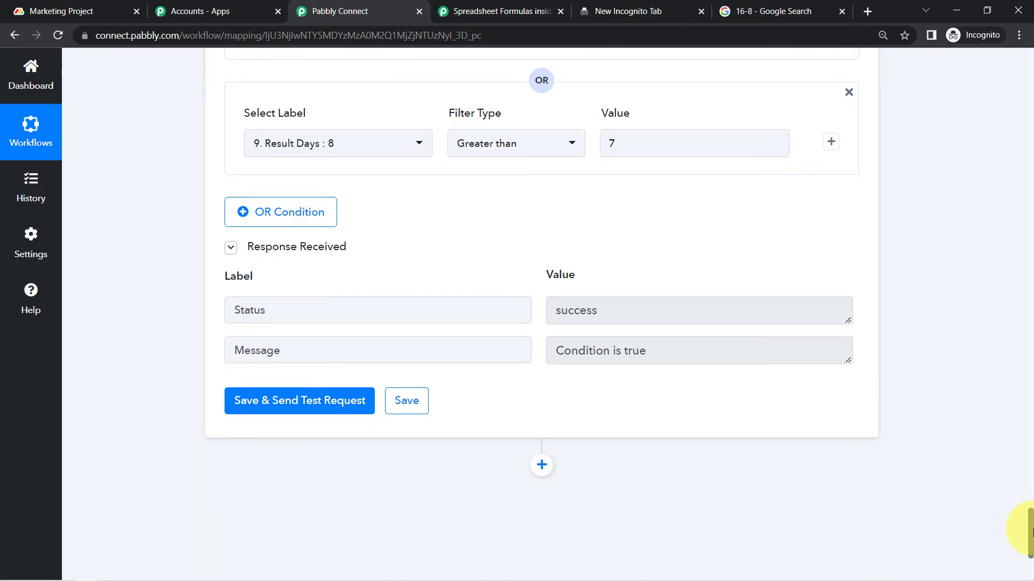
- Add a Monday.com step after the filter with the Archive Item action event
left_click(541, 278)
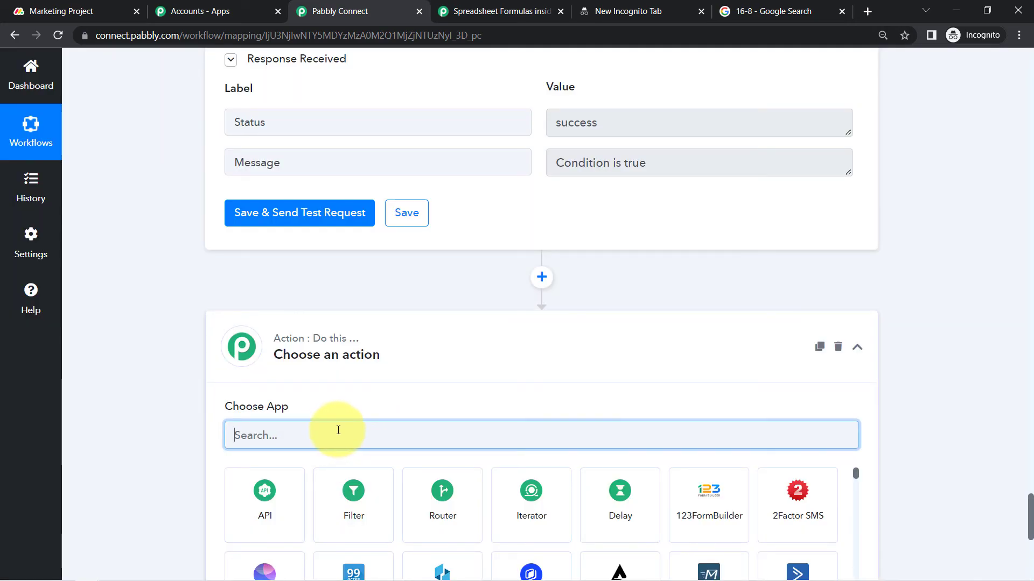
type("monda")
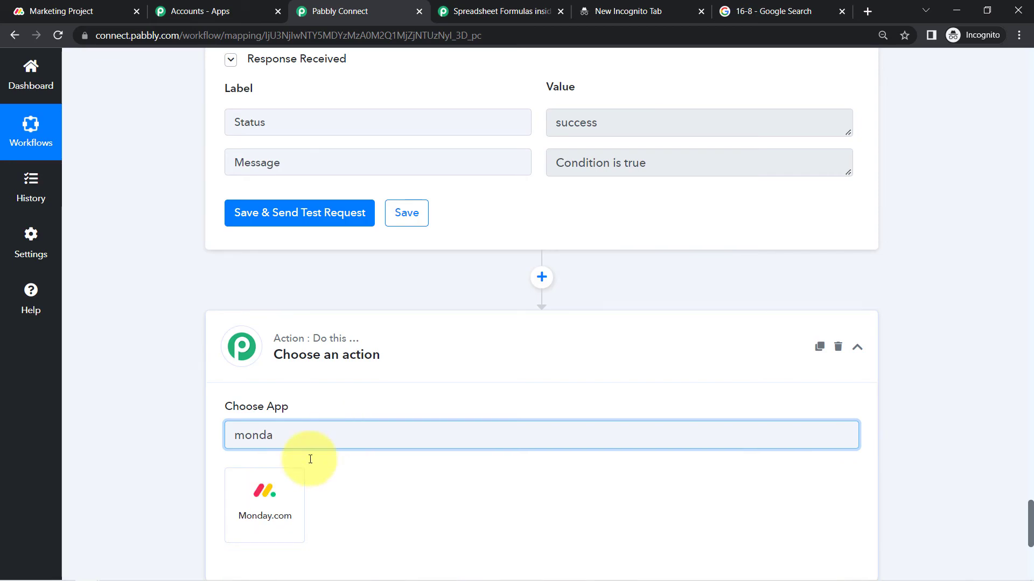
left_click(272, 489)
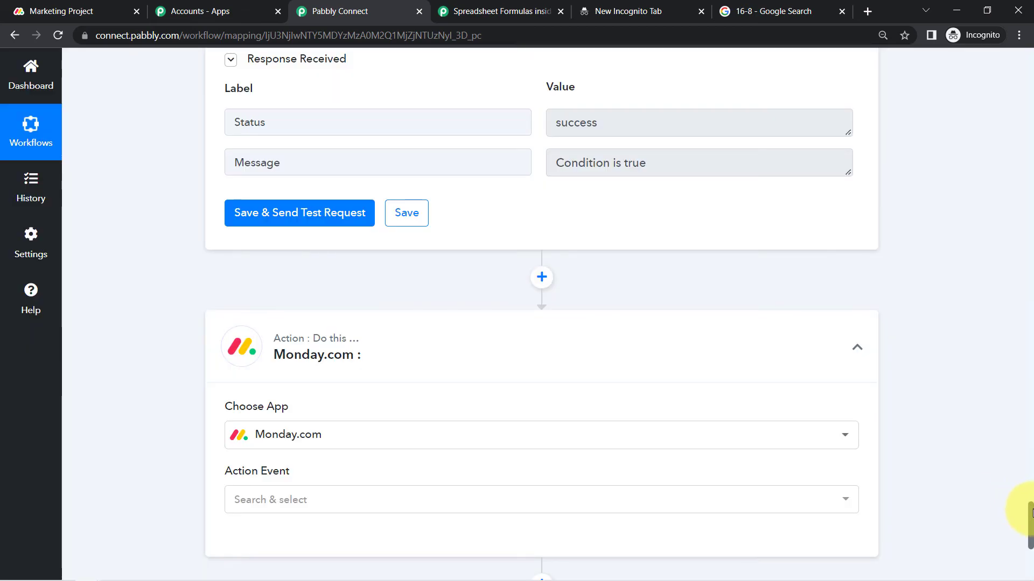
left_click_drag(1031, 511, 1031, 533)
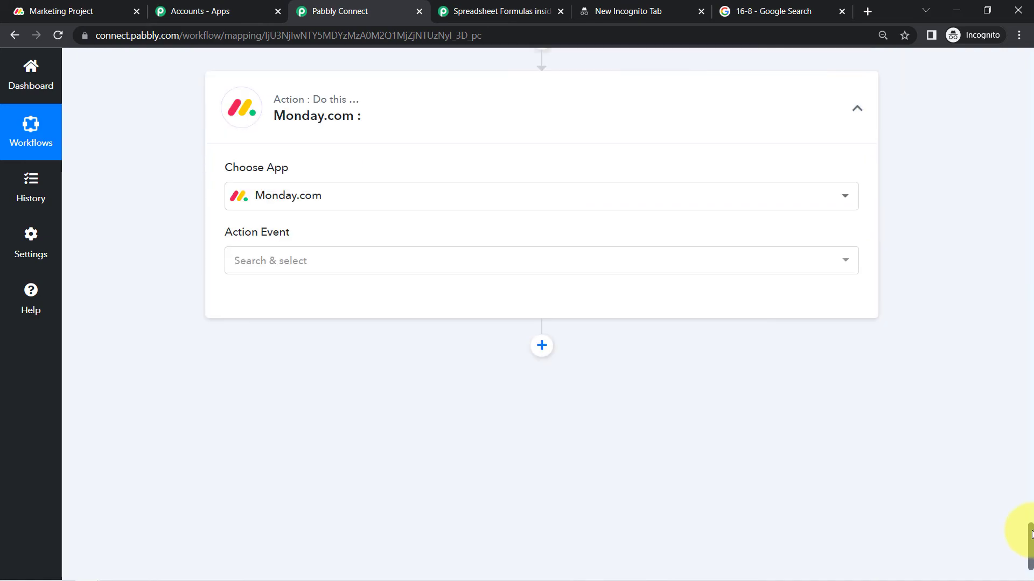
left_click(242, 267)
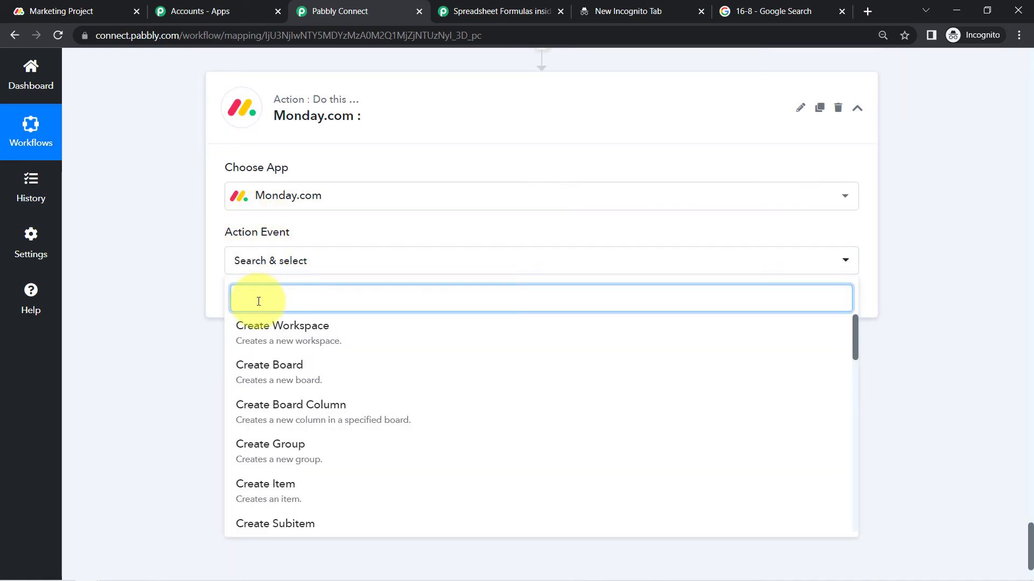
type("arch")
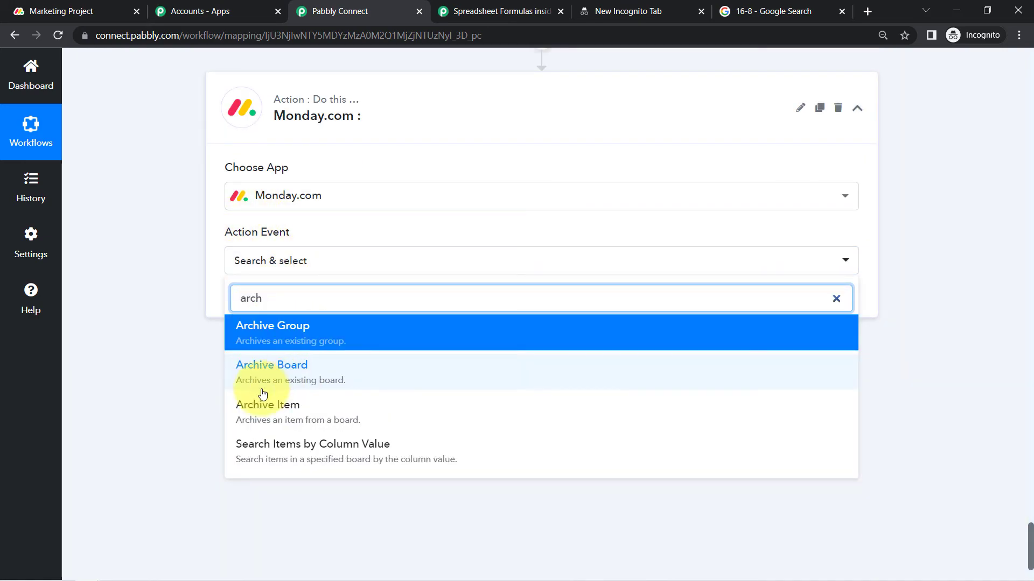
left_click(316, 408)
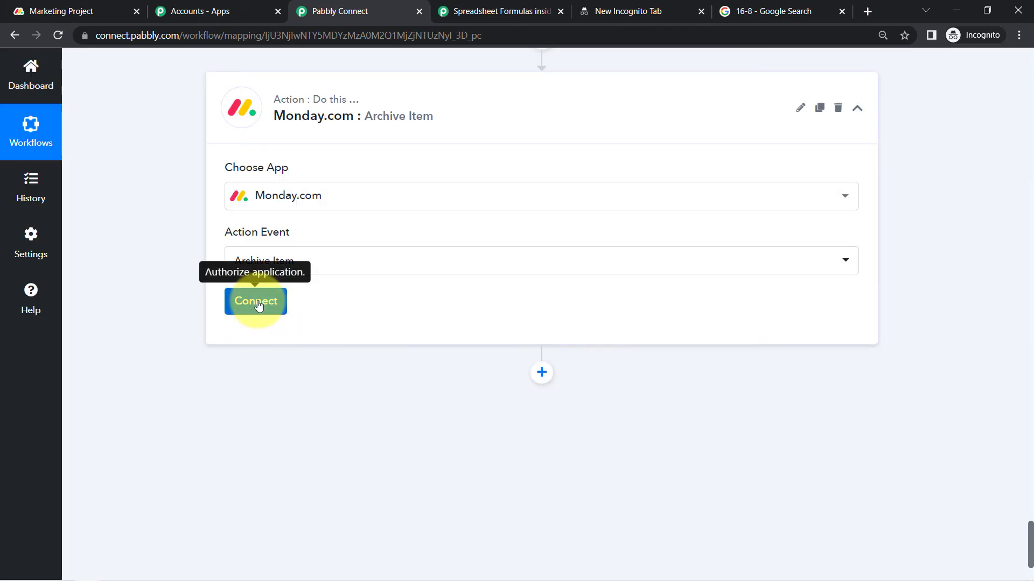
- Connect the Archive Item step using the existing Monday.com connection
left_click(256, 303)
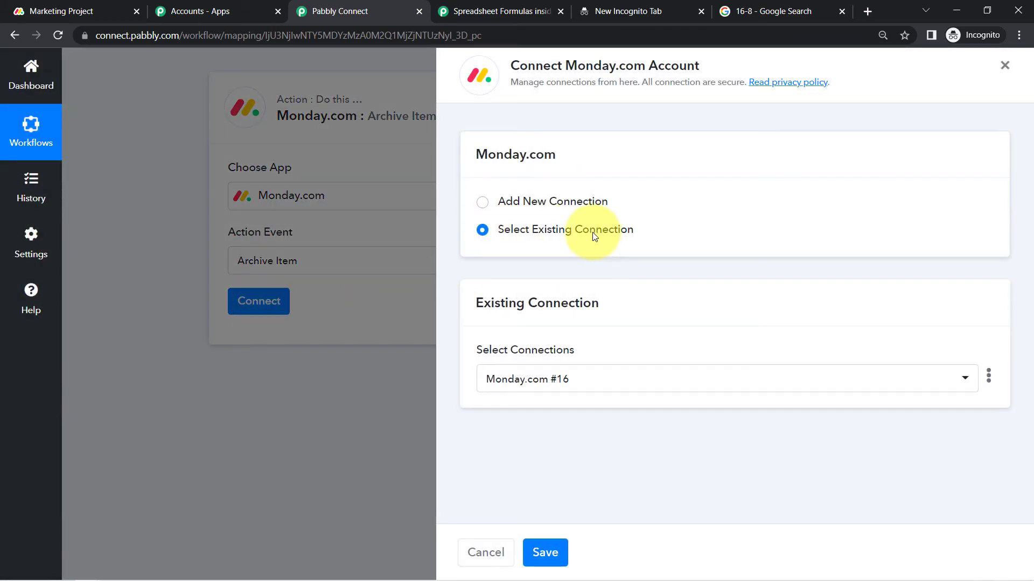
left_click(544, 550)
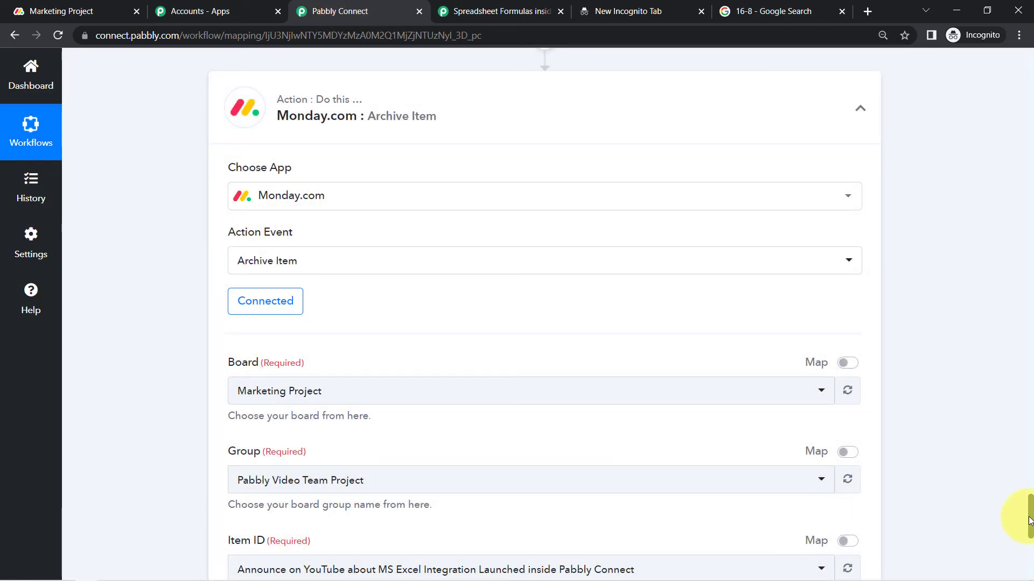
scroll(1031, 519, "down", 6)
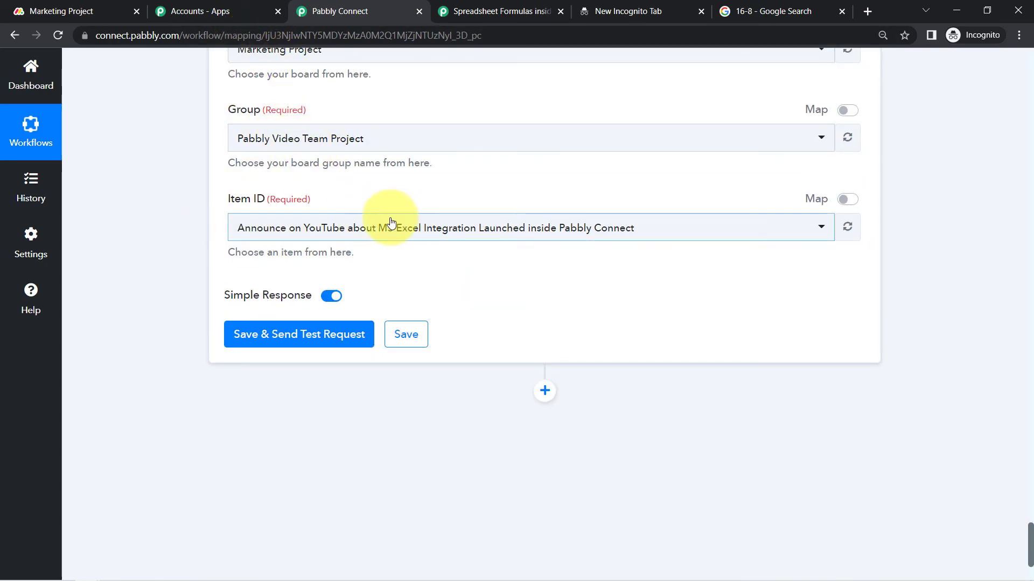
- Map Item ID to Get an Item's Data Items 0 Id and test the archive step
left_click(358, 225)
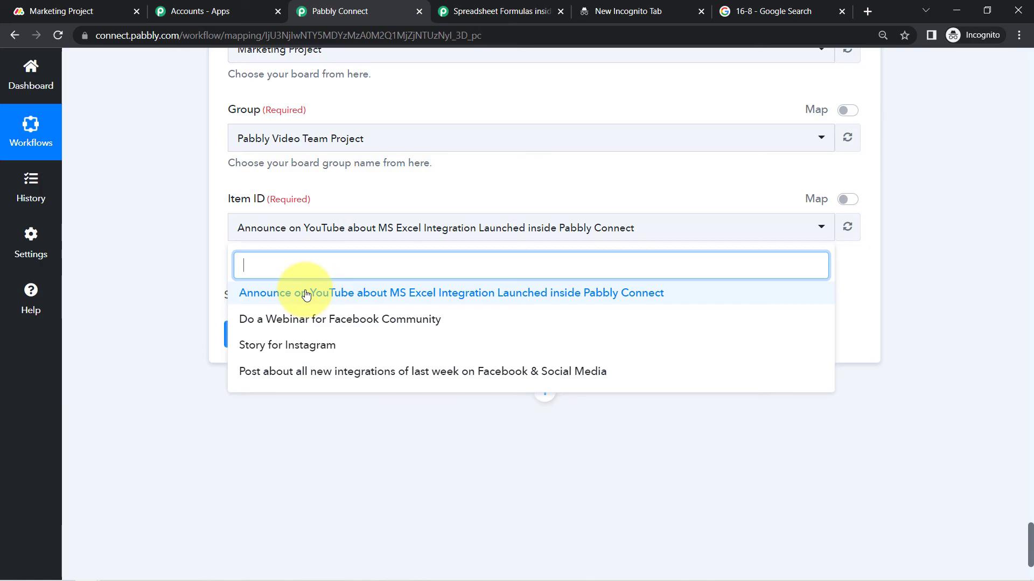
left_click(847, 199)
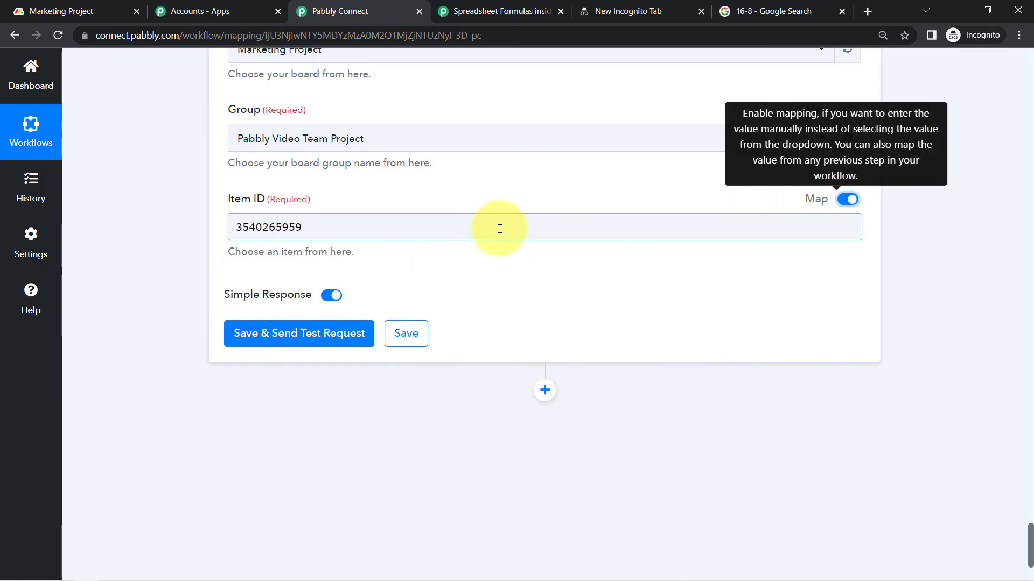
left_click(393, 224)
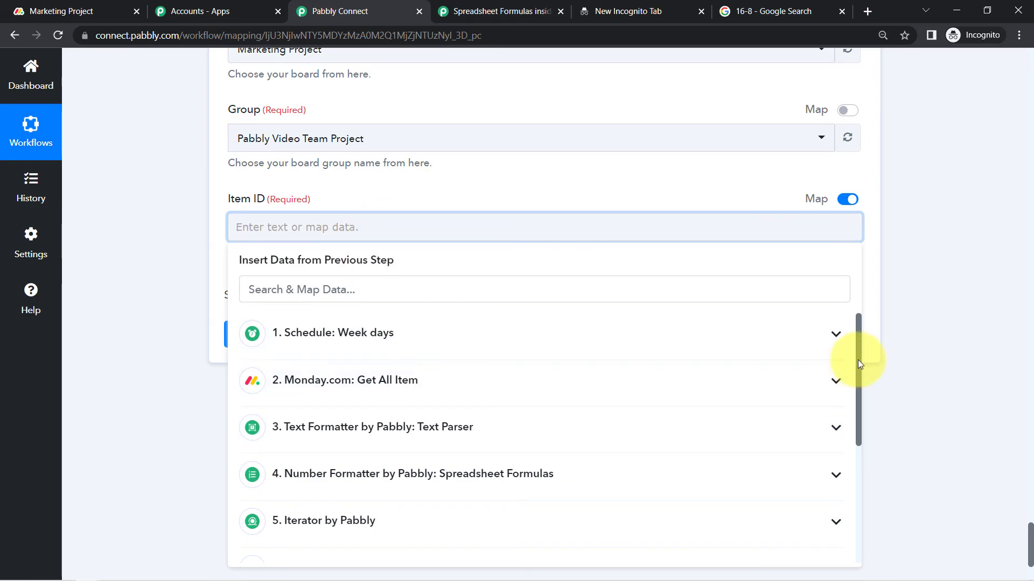
left_click_drag(858, 359, 868, 491)
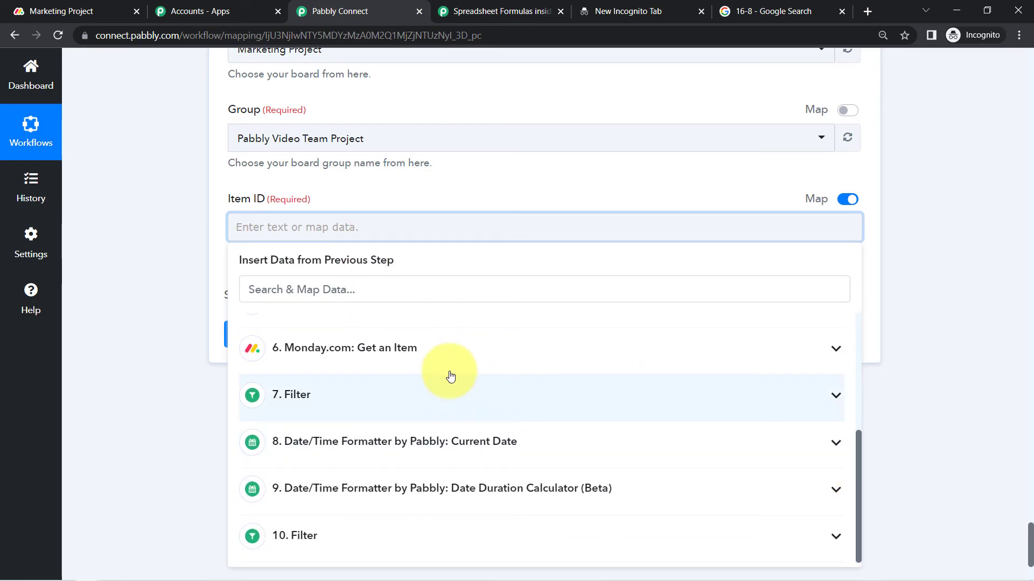
left_click(398, 351)
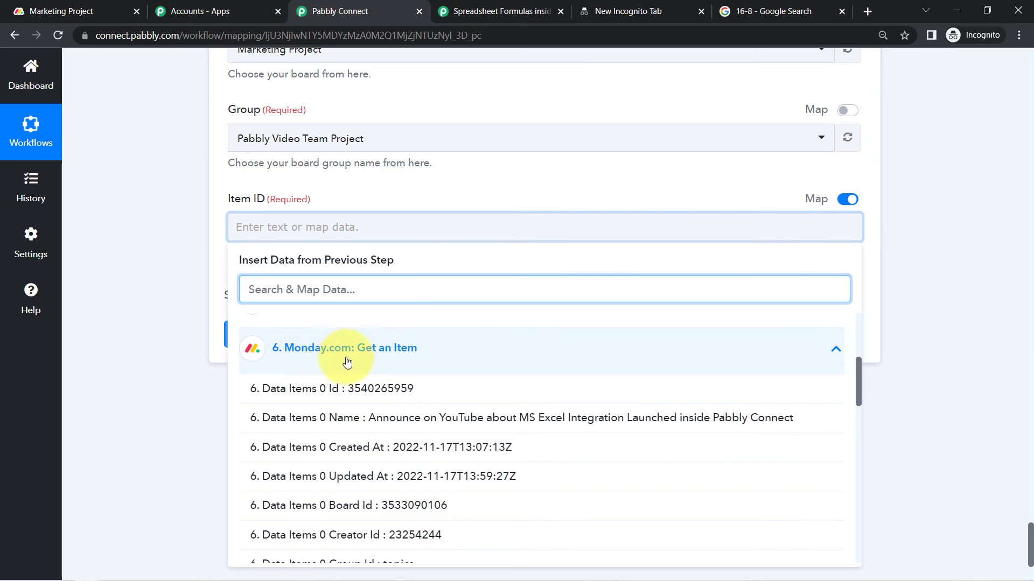
left_click(370, 389)
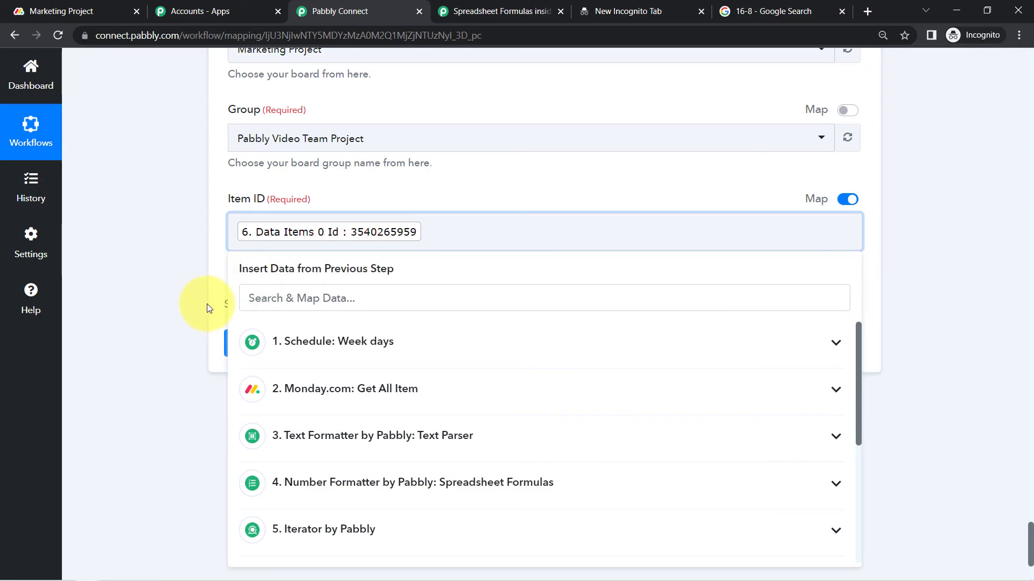
left_click(259, 343)
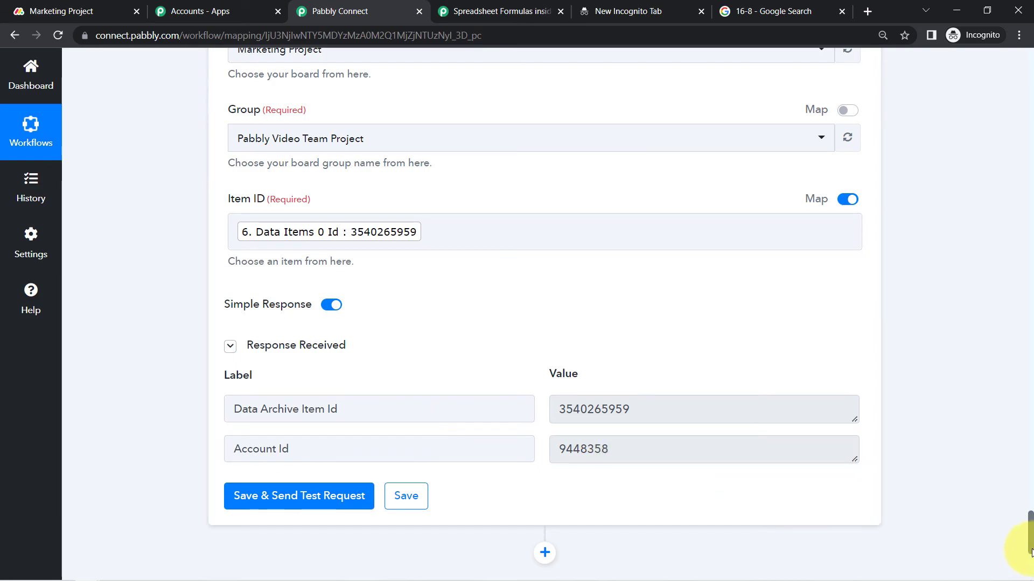
left_click(65, 11)
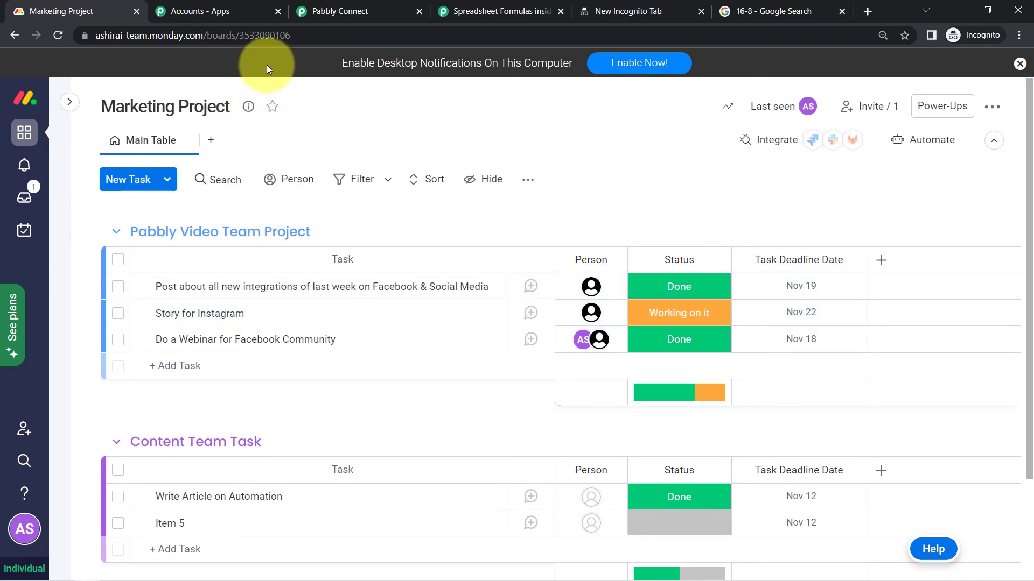
left_click(336, 10)
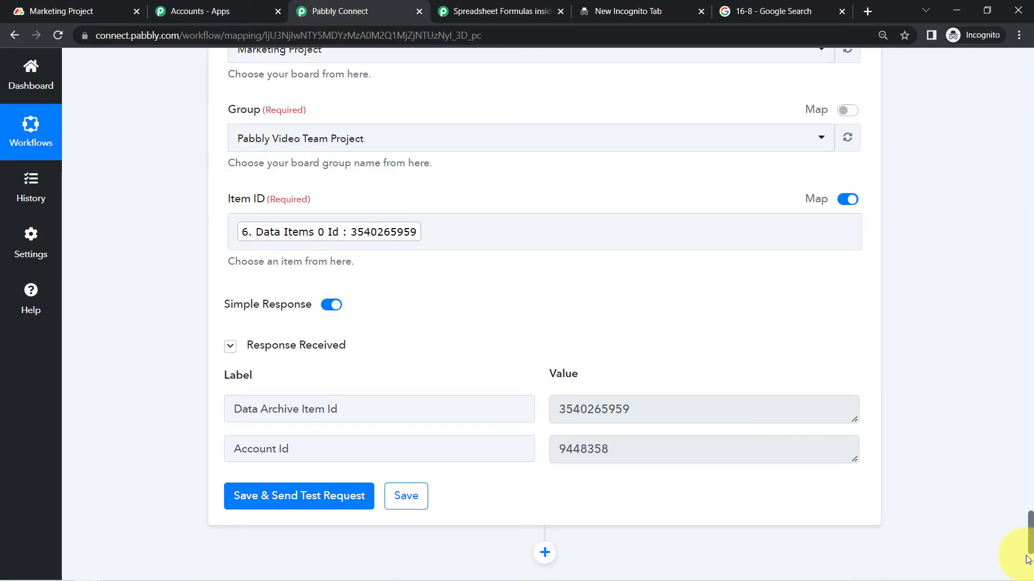
left_click_drag(1031, 533, 1020, 370)
- Map Date 2 to Get an Item's Data Items 0 Column Values 1 Additional Info Changed At
left_click(329, 421)
left_click(264, 415)
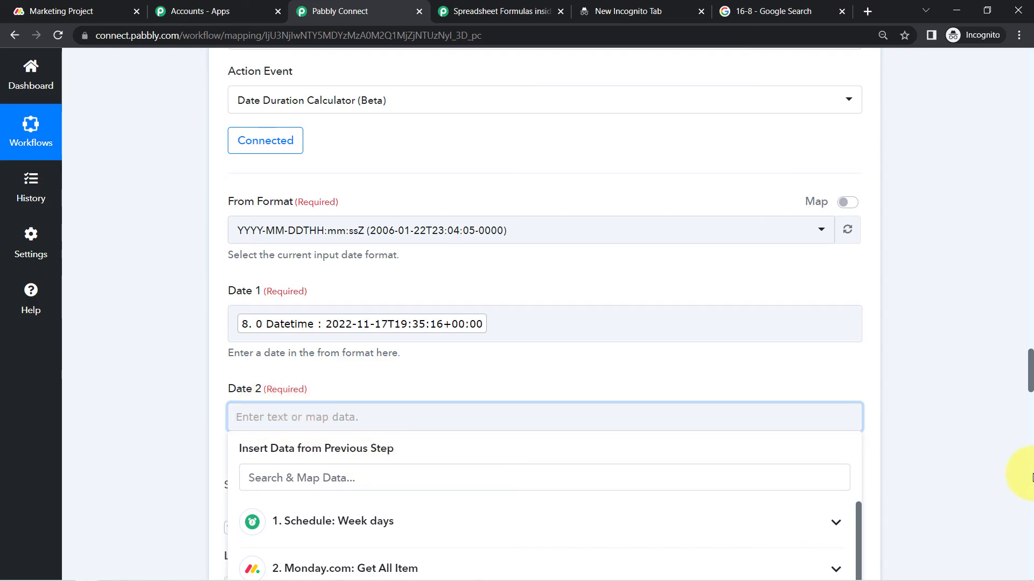
scroll(1031, 382, "down", 6)
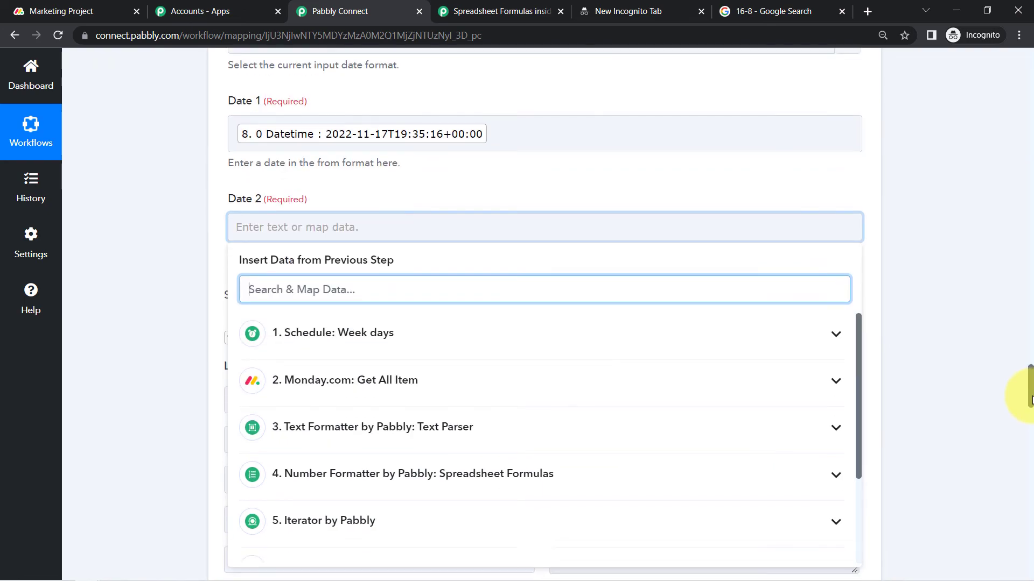
left_click_drag(857, 377, 858, 441)
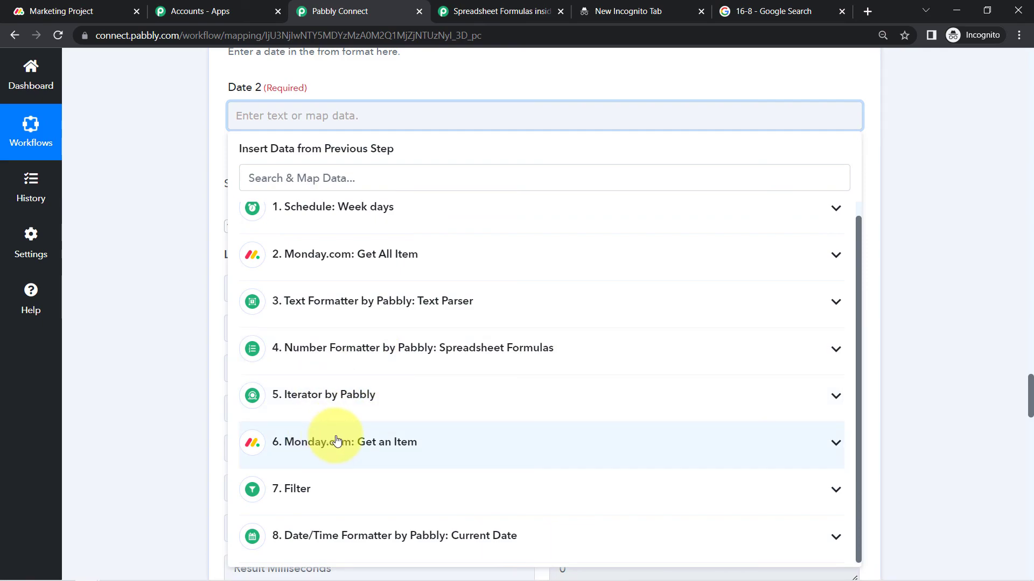
left_click(321, 442)
left_click_drag(859, 261, 858, 391)
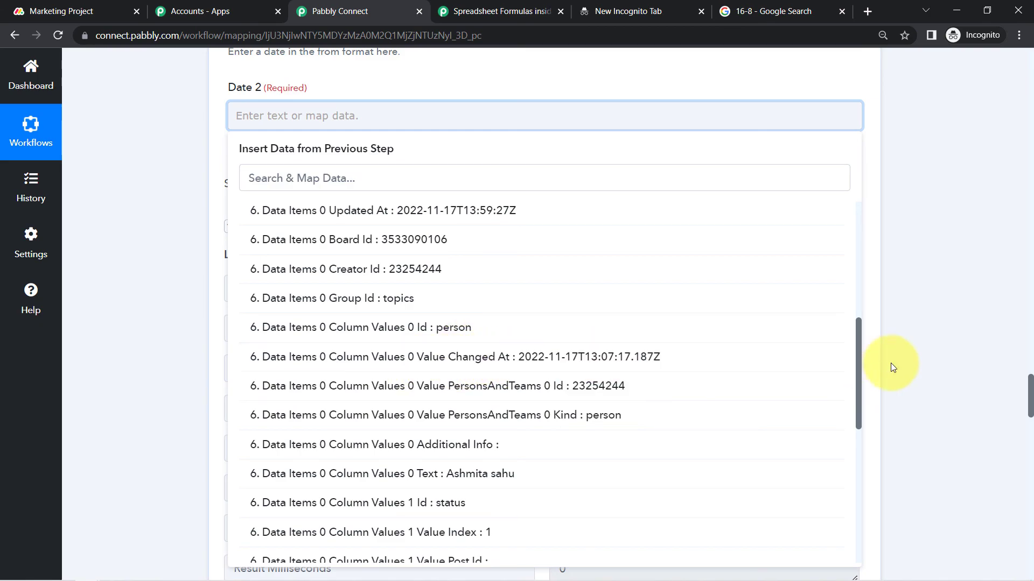
left_click_drag(861, 353, 835, 434)
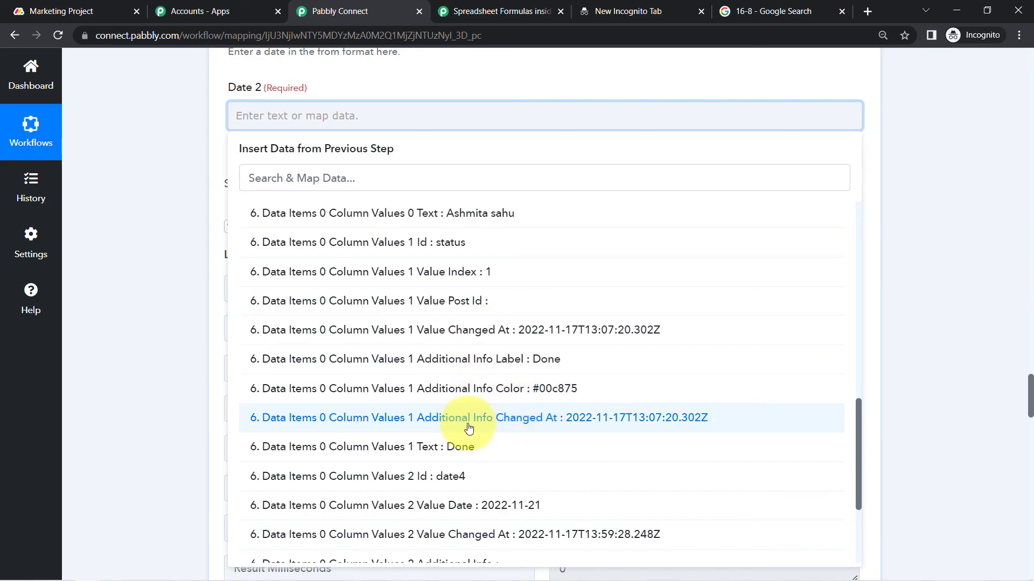
left_click(552, 424)
left_click(148, 182)
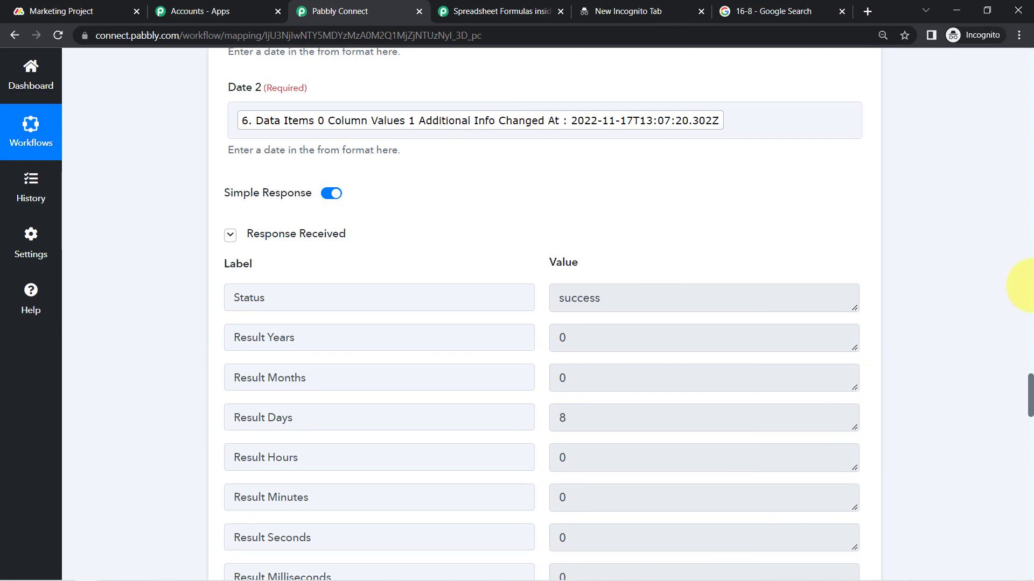
left_click_drag(1029, 397, 1018, 422)
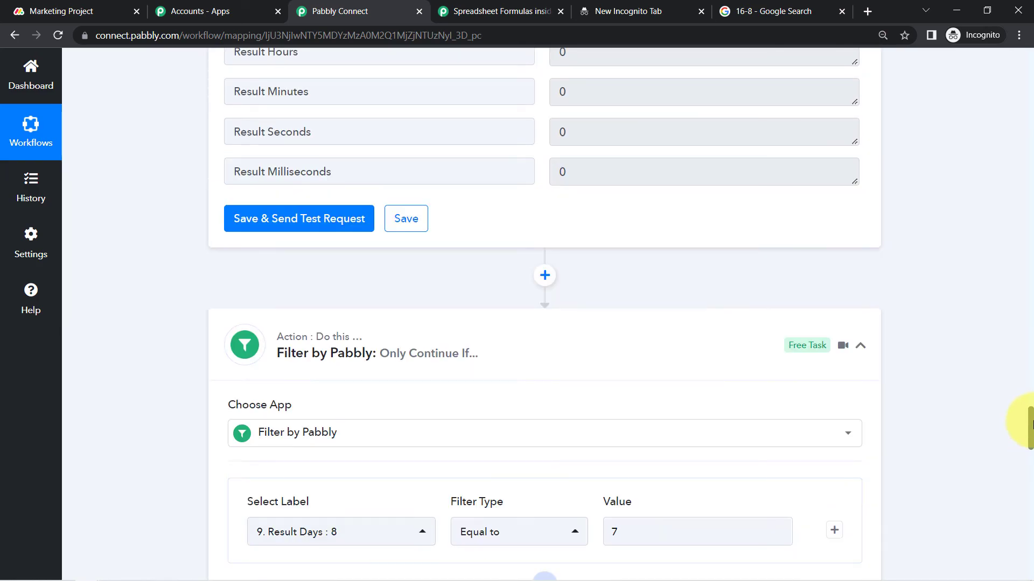
- Retest the calculator, getting 0 days, 6 hours, 27 minutes, then reload the workflow page
left_click(235, 222)
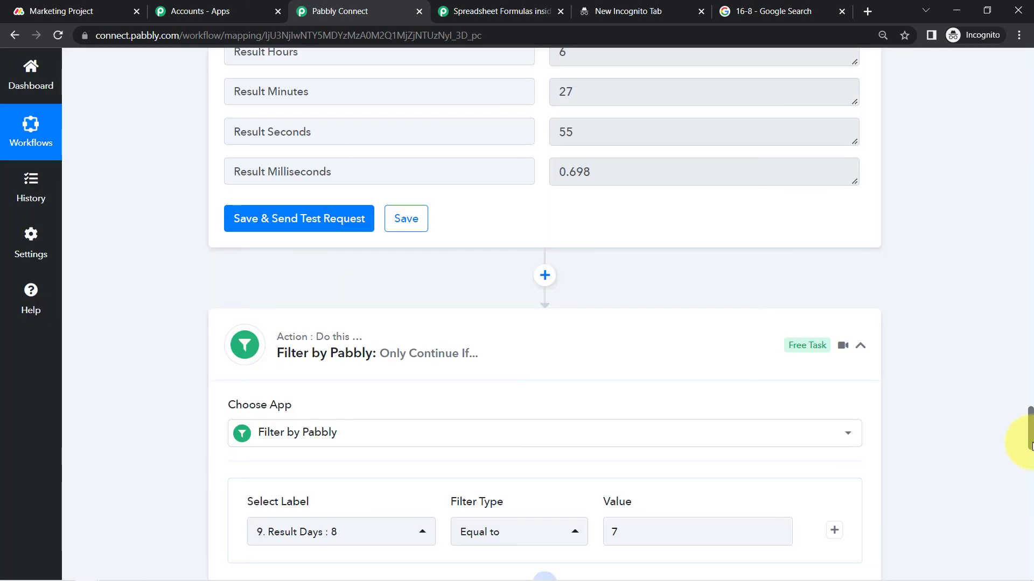
left_click_drag(1031, 444, 1030, 415)
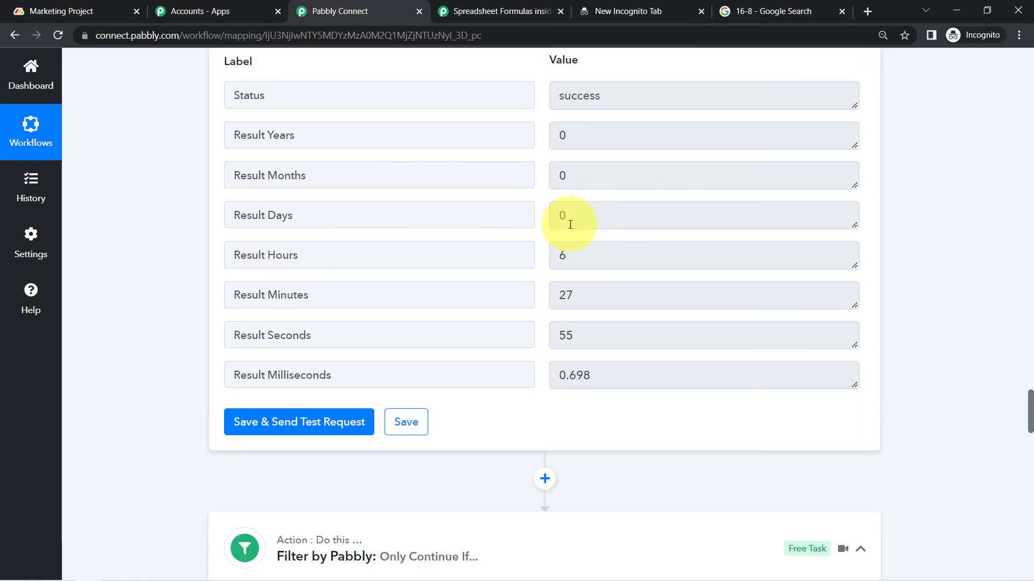
left_click(57, 38)
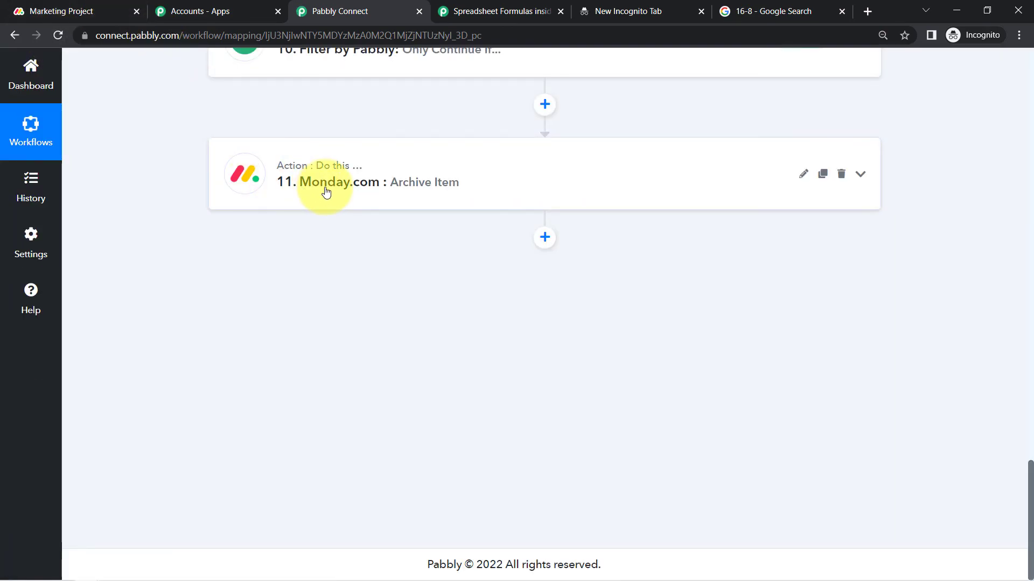
- Collapse the Schedule trigger's settings at the top of the workflow
left_click_drag(1029, 498, 1009, 32)
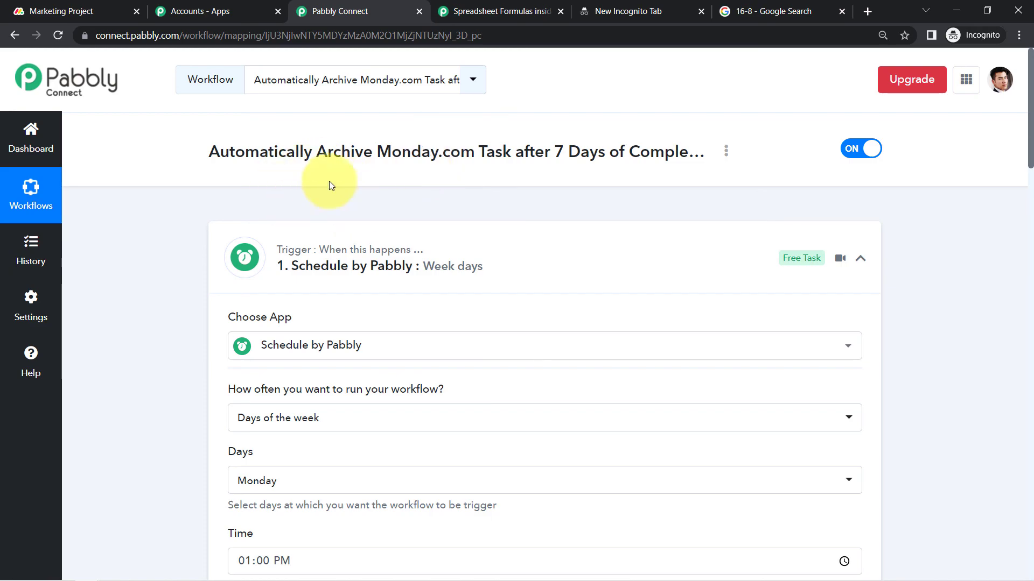
mouse_move(348, 260)
left_click(393, 272)
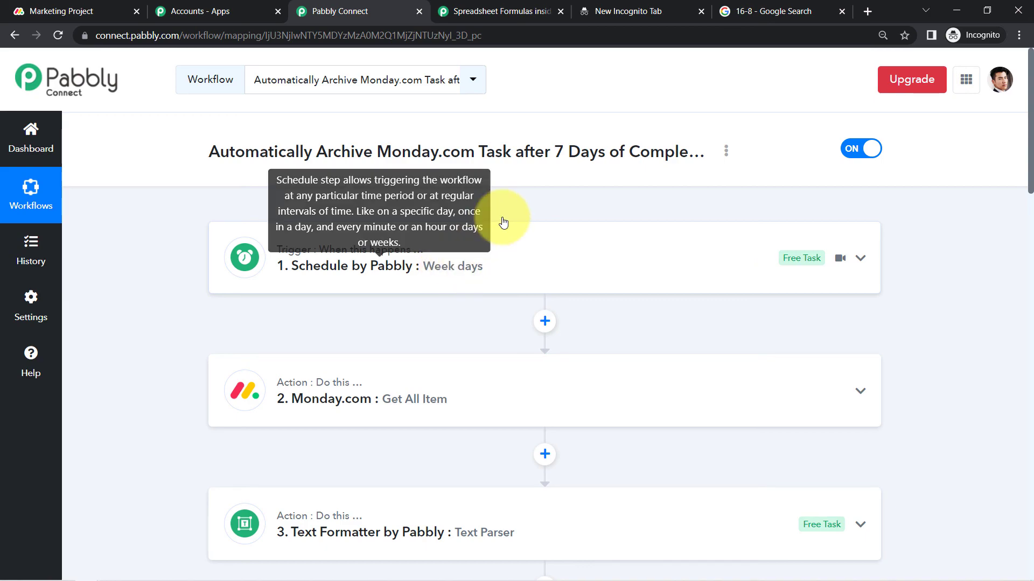
left_click_drag(512, 153, 650, 153)
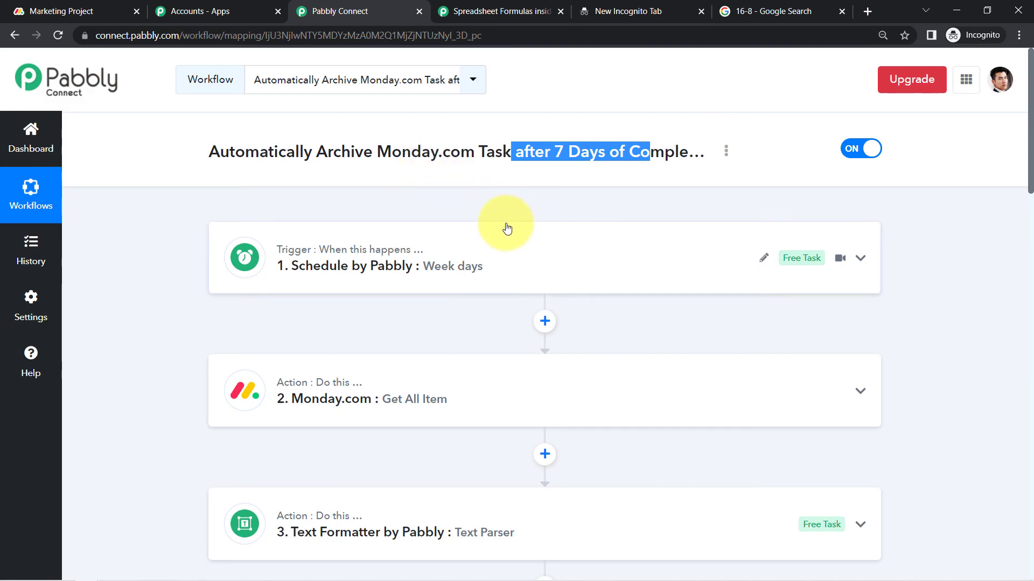
left_click(539, 214)
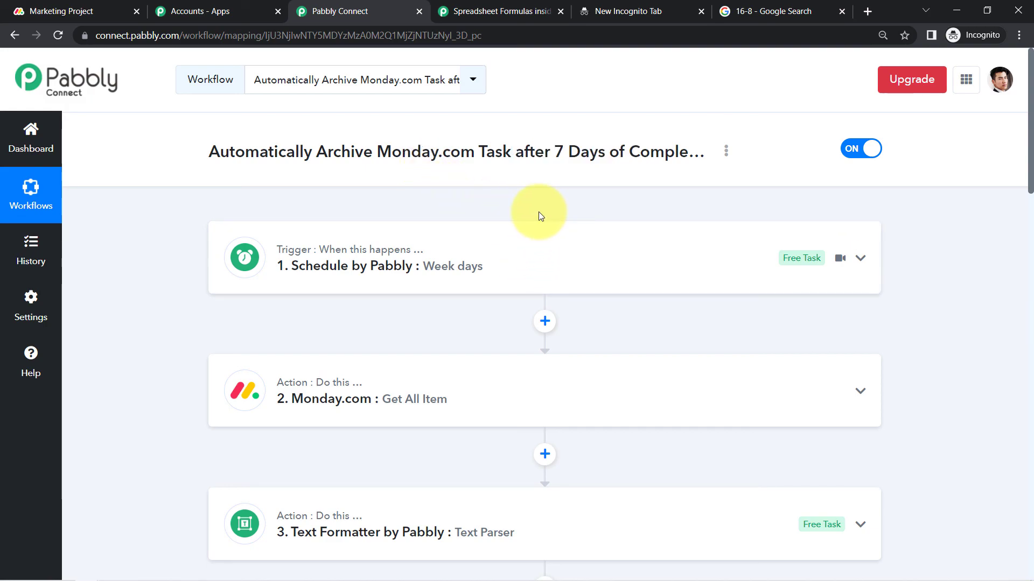
left_click_drag(1030, 152, 1030, 117)
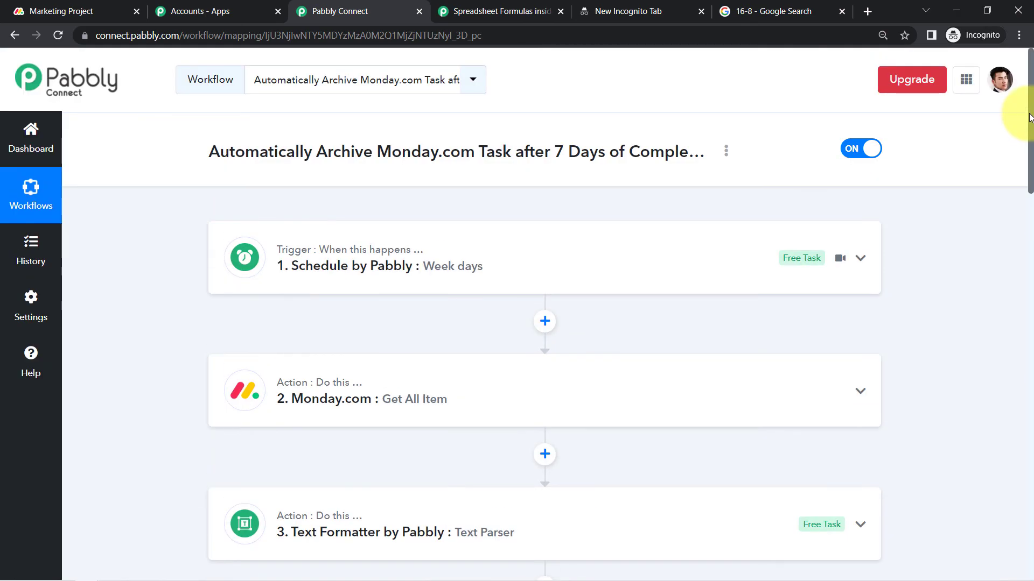
- Generate the workflow's shareable link via Share and select it
left_click(726, 152)
left_click(682, 227)
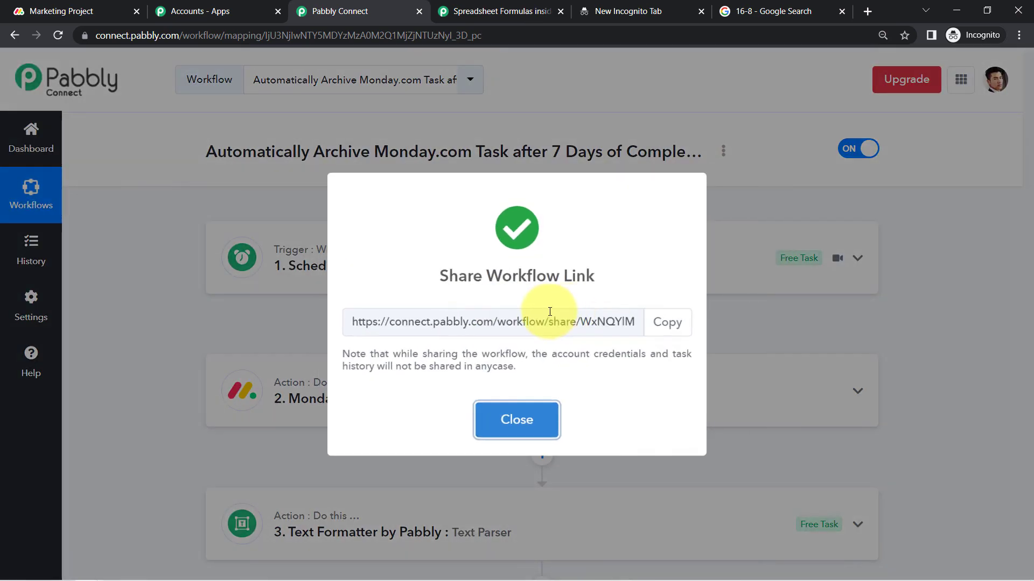
left_click(549, 321)
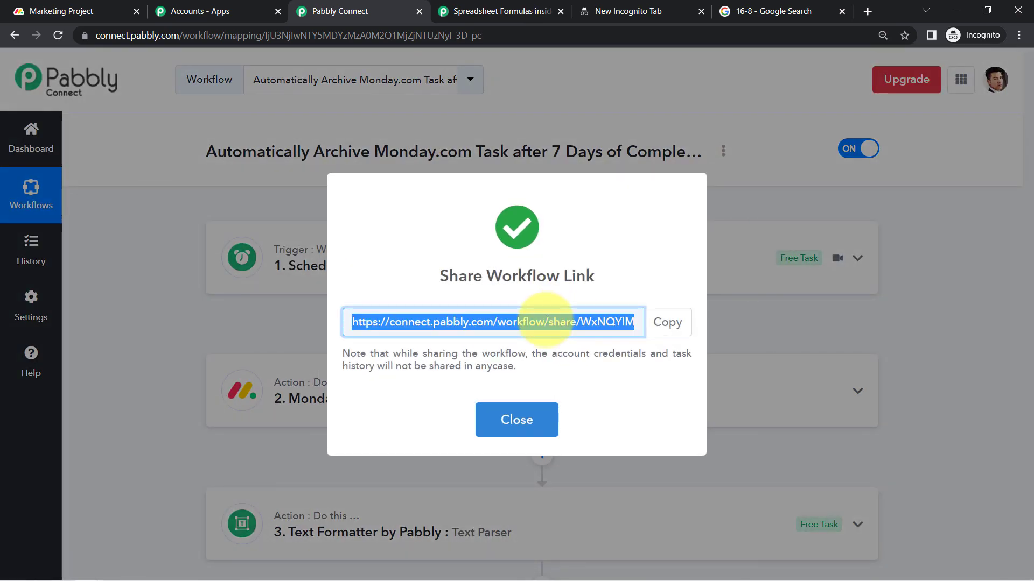